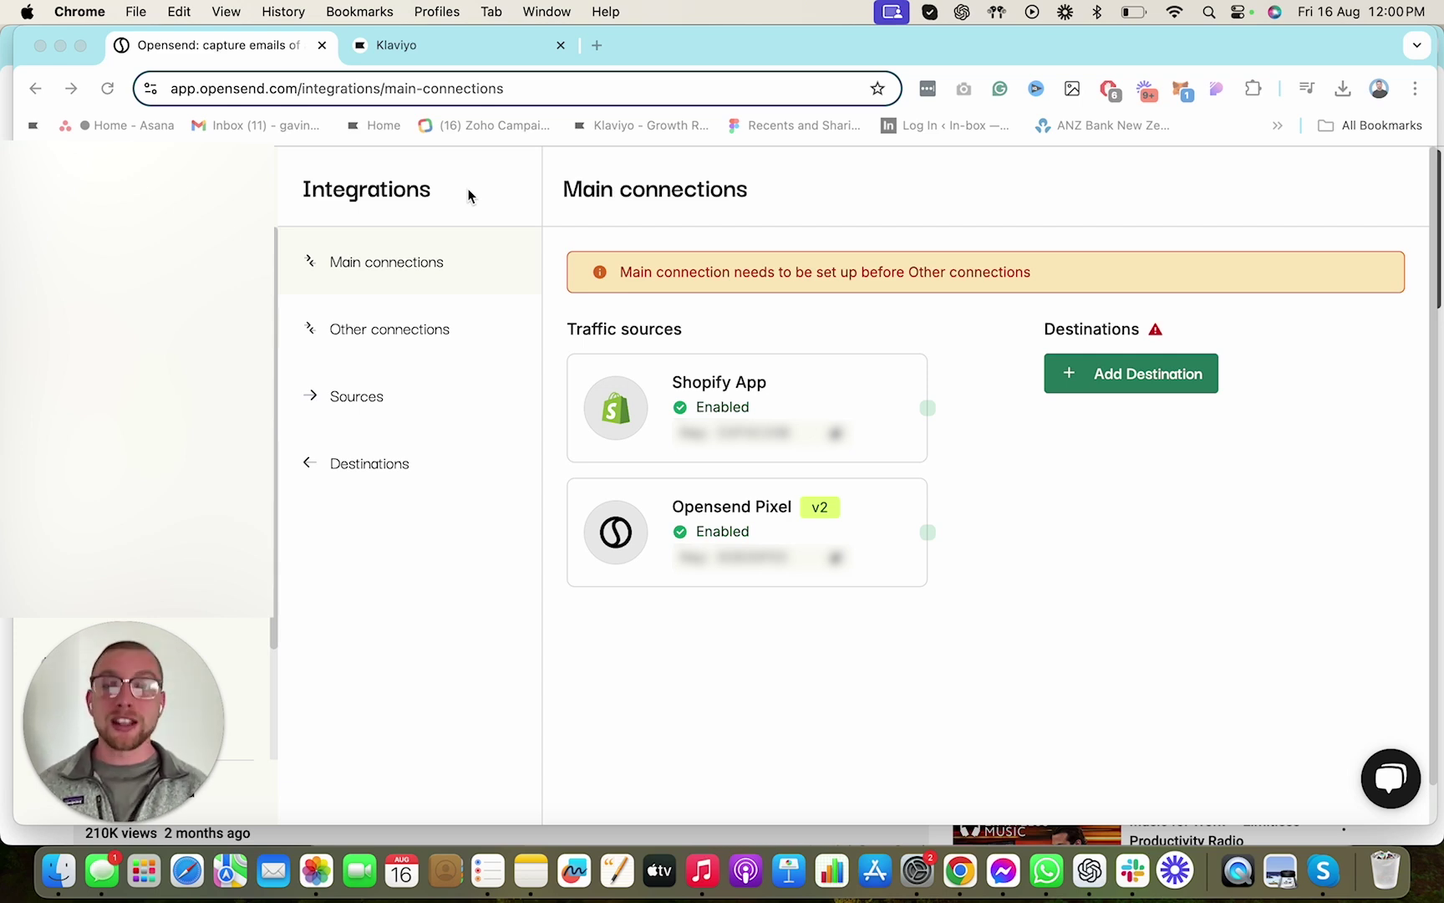
Add Klaviyo as a new Opensend destination named Klaviyo and advance to its API-key Setup step
{"action": "left_click", "coordinate": [1086, 375]}
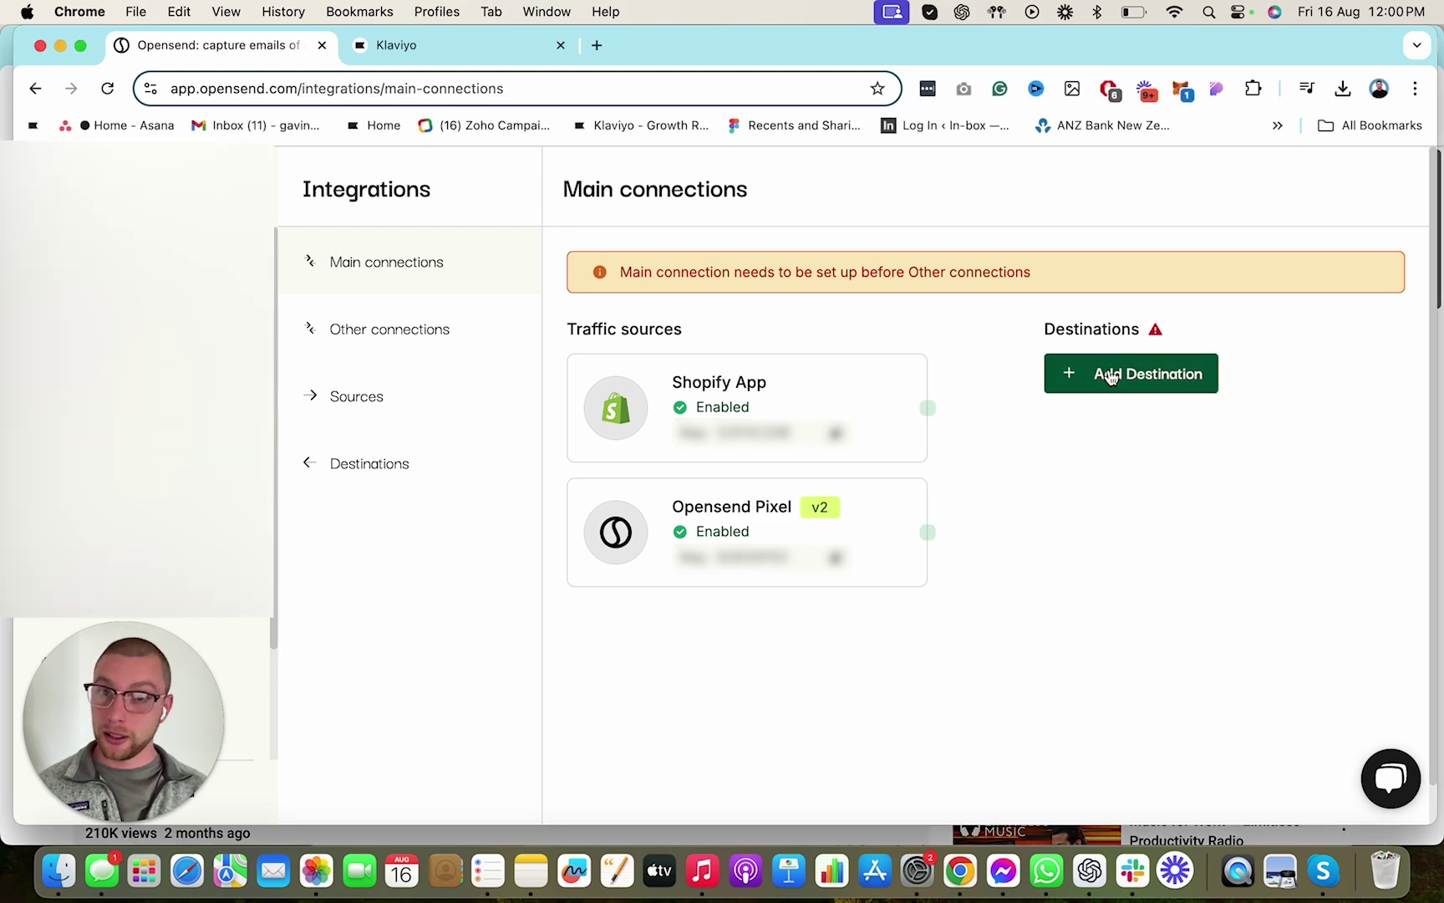
{"action": "left_click", "coordinate": [1110, 376]}
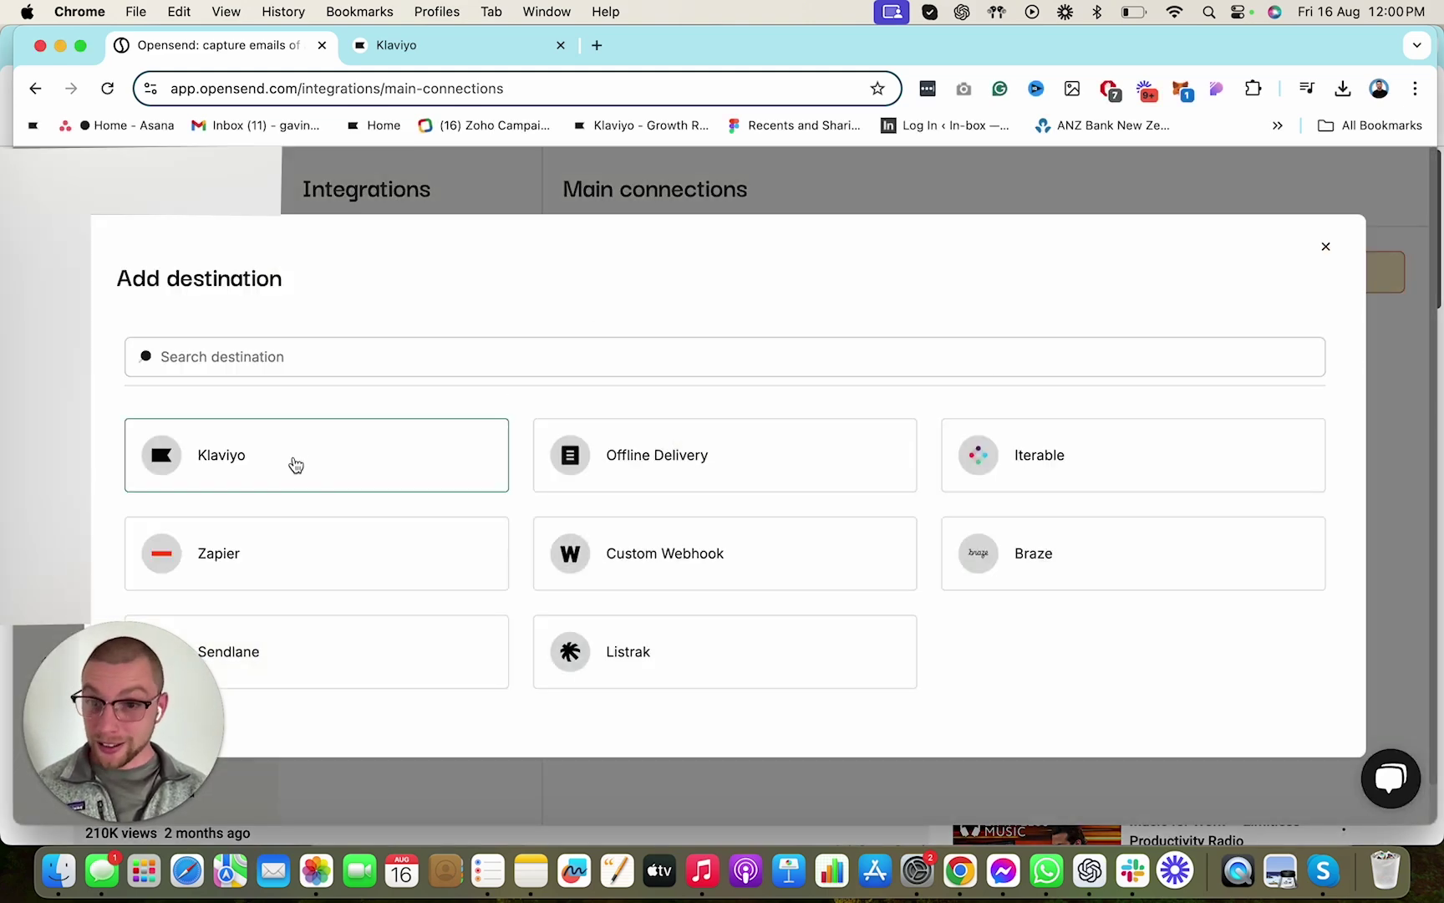
{"action": "left_click", "coordinate": [295, 465]}
{"action": "scroll", "coordinate": [570, 584], "scroll_direction": "down", "scroll_amount": 1}
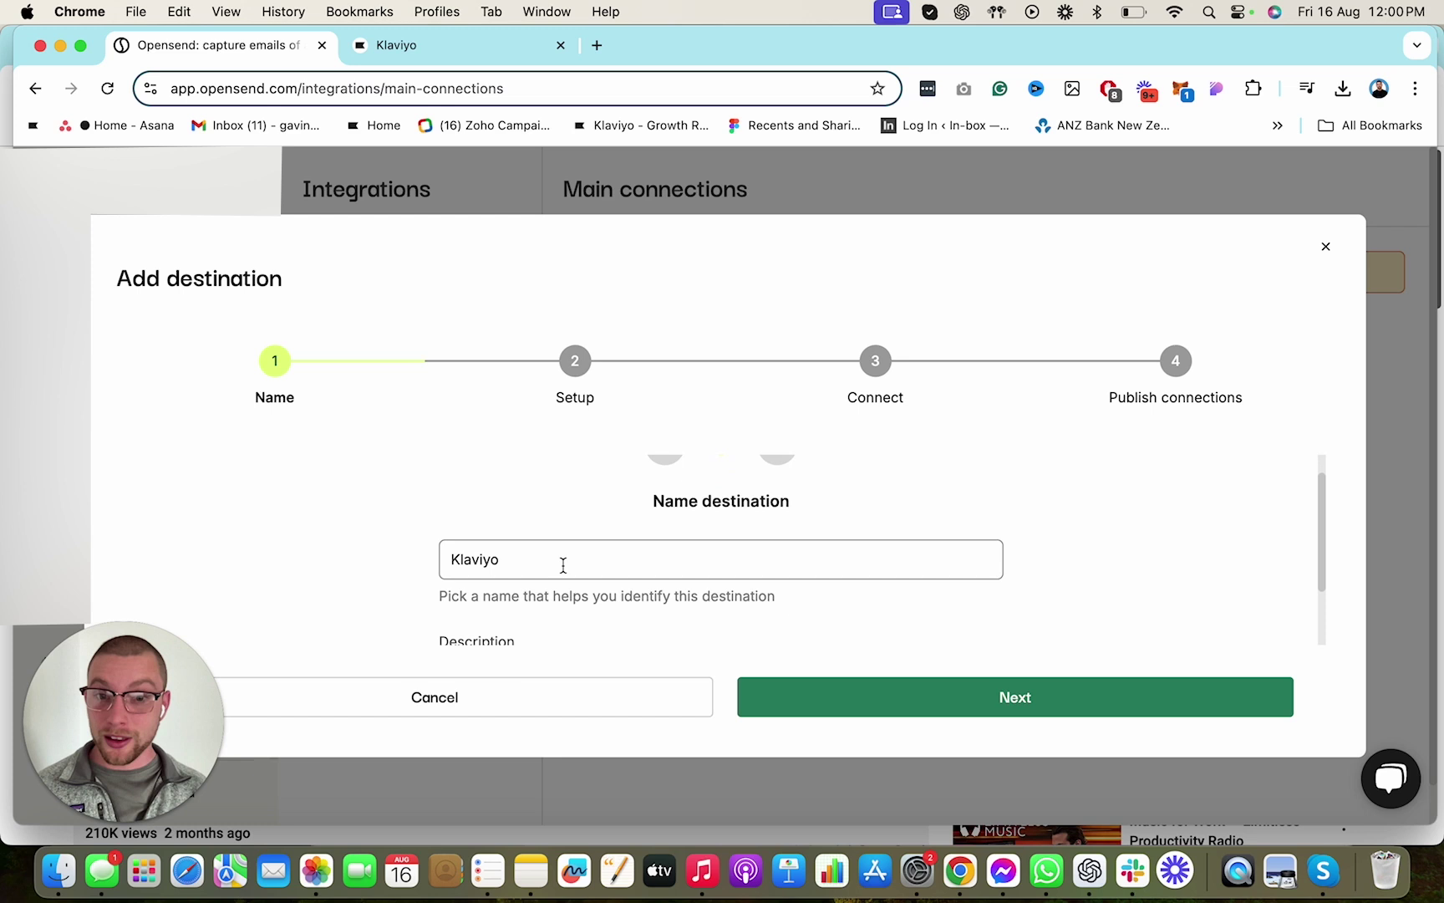
{"action": "scroll", "coordinate": [563, 566], "scroll_direction": "down", "scroll_amount": 2}
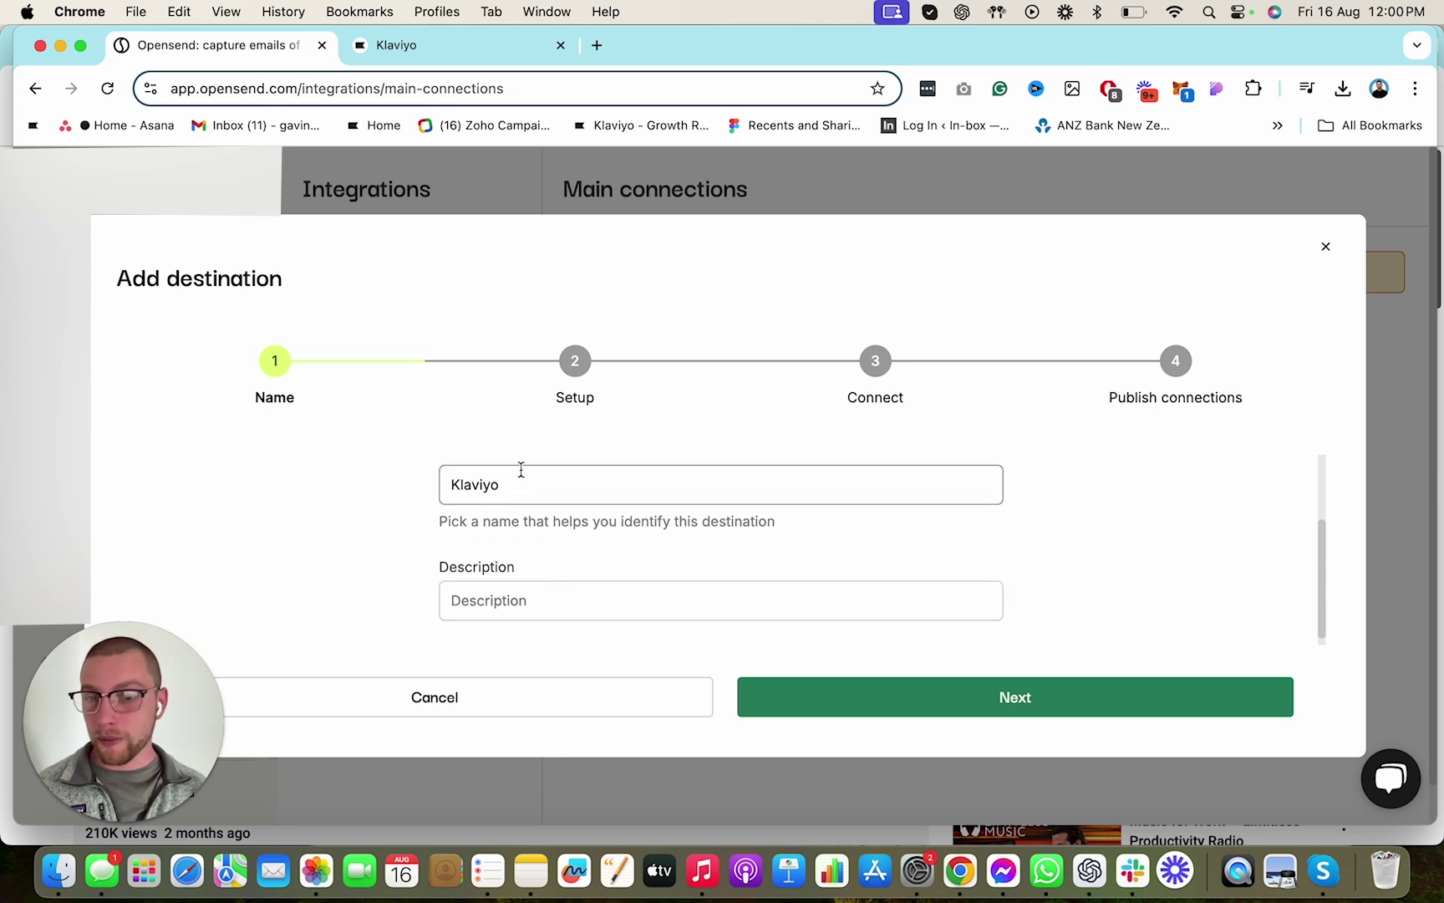
{"action": "scroll", "coordinate": [510, 457], "scroll_direction": "up", "scroll_amount": 1}
{"action": "left_click", "coordinate": [1103, 694]}
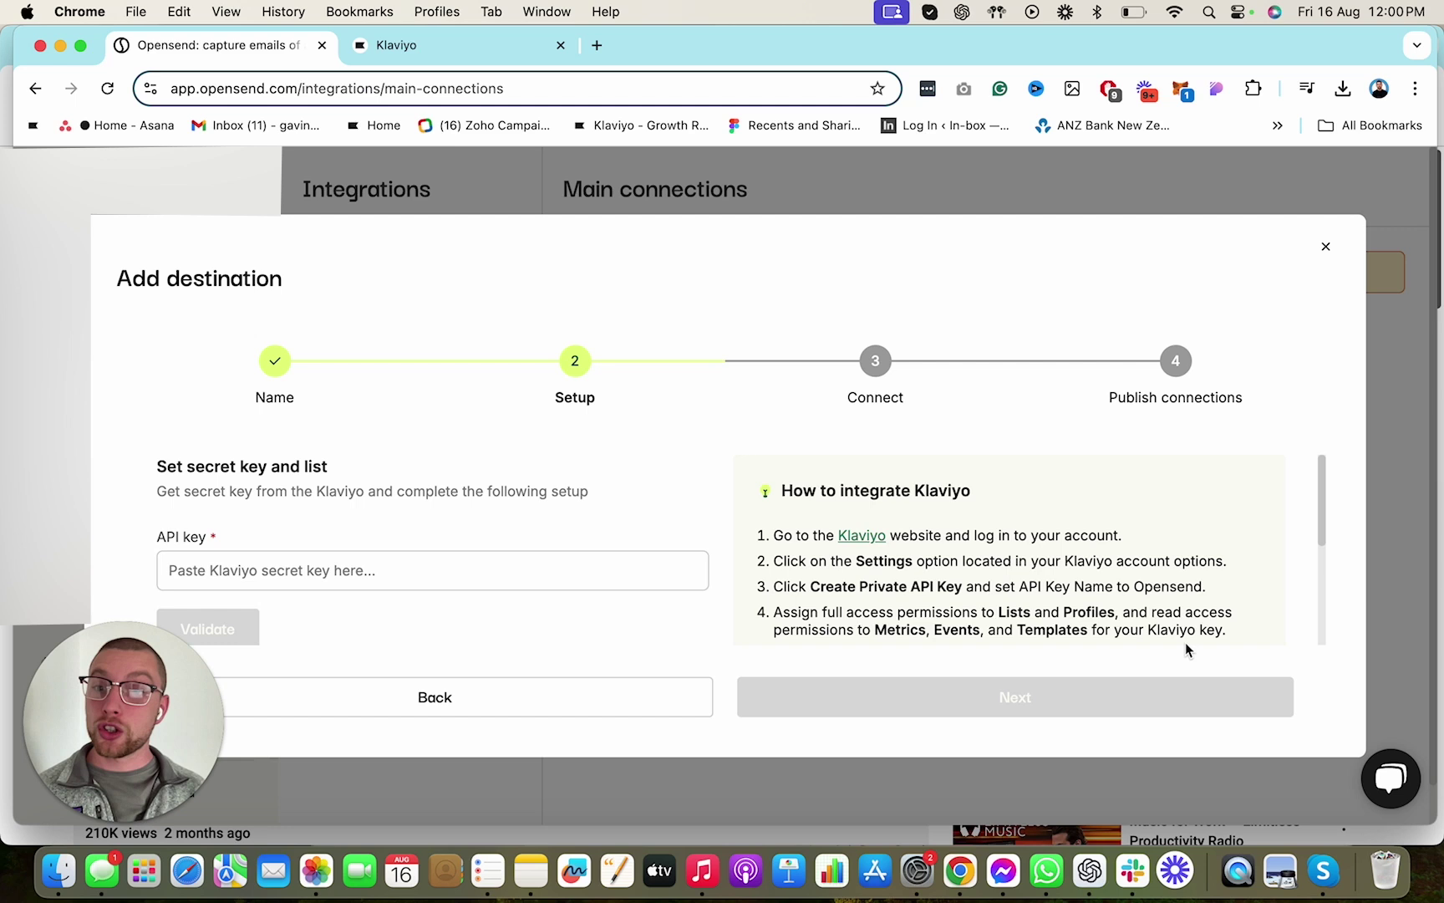
{"action": "scroll", "coordinate": [1170, 618], "scroll_direction": "down", "scroll_amount": 1}
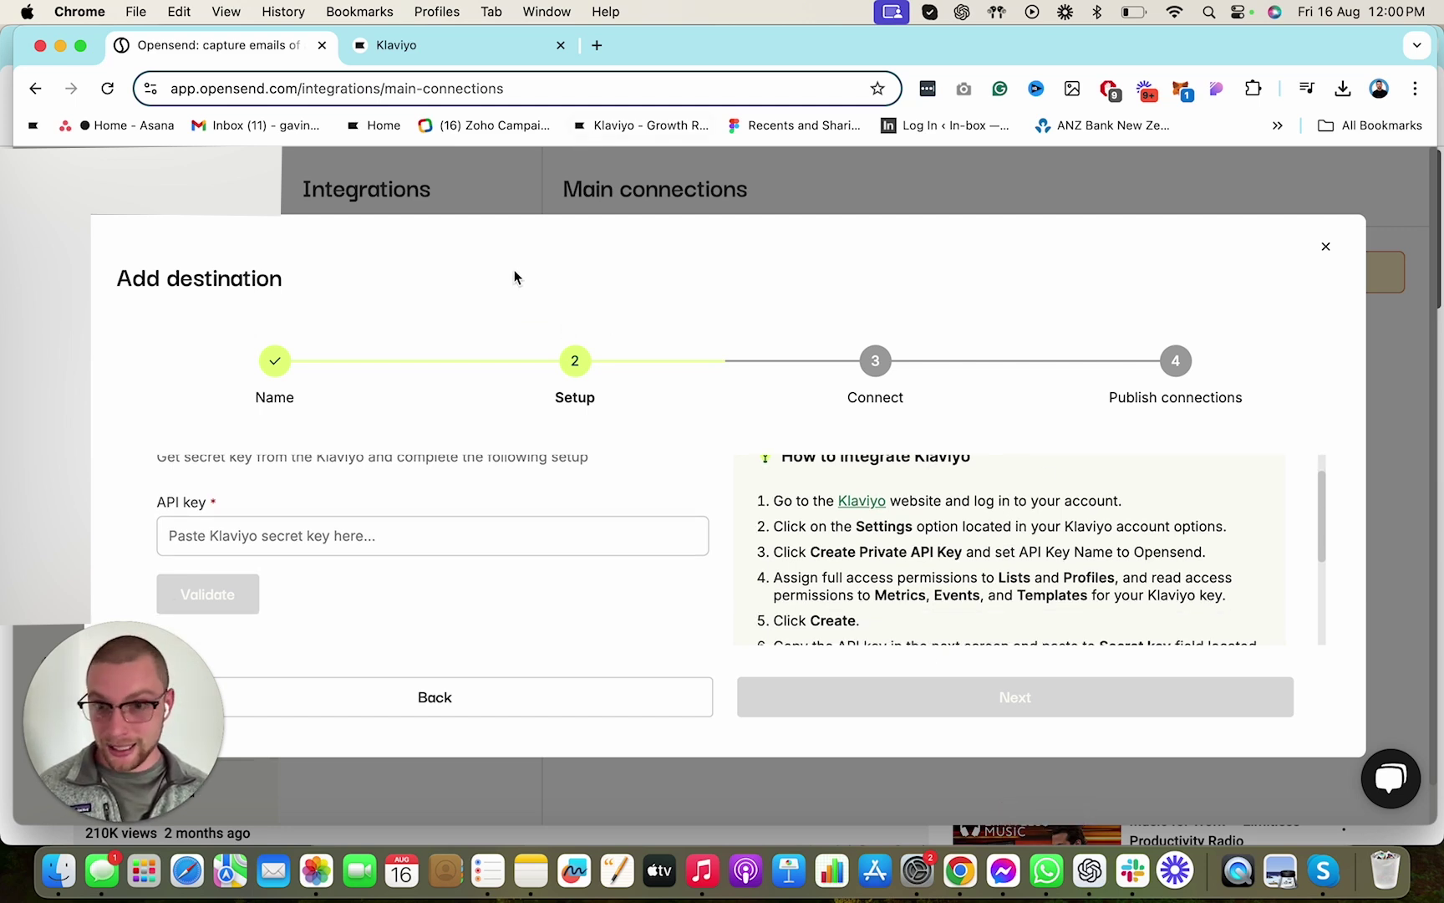
Start a Klaviyo private API key from Settings > API keys and begin naming it Open Send
{"action": "left_click", "coordinate": [474, 41]}
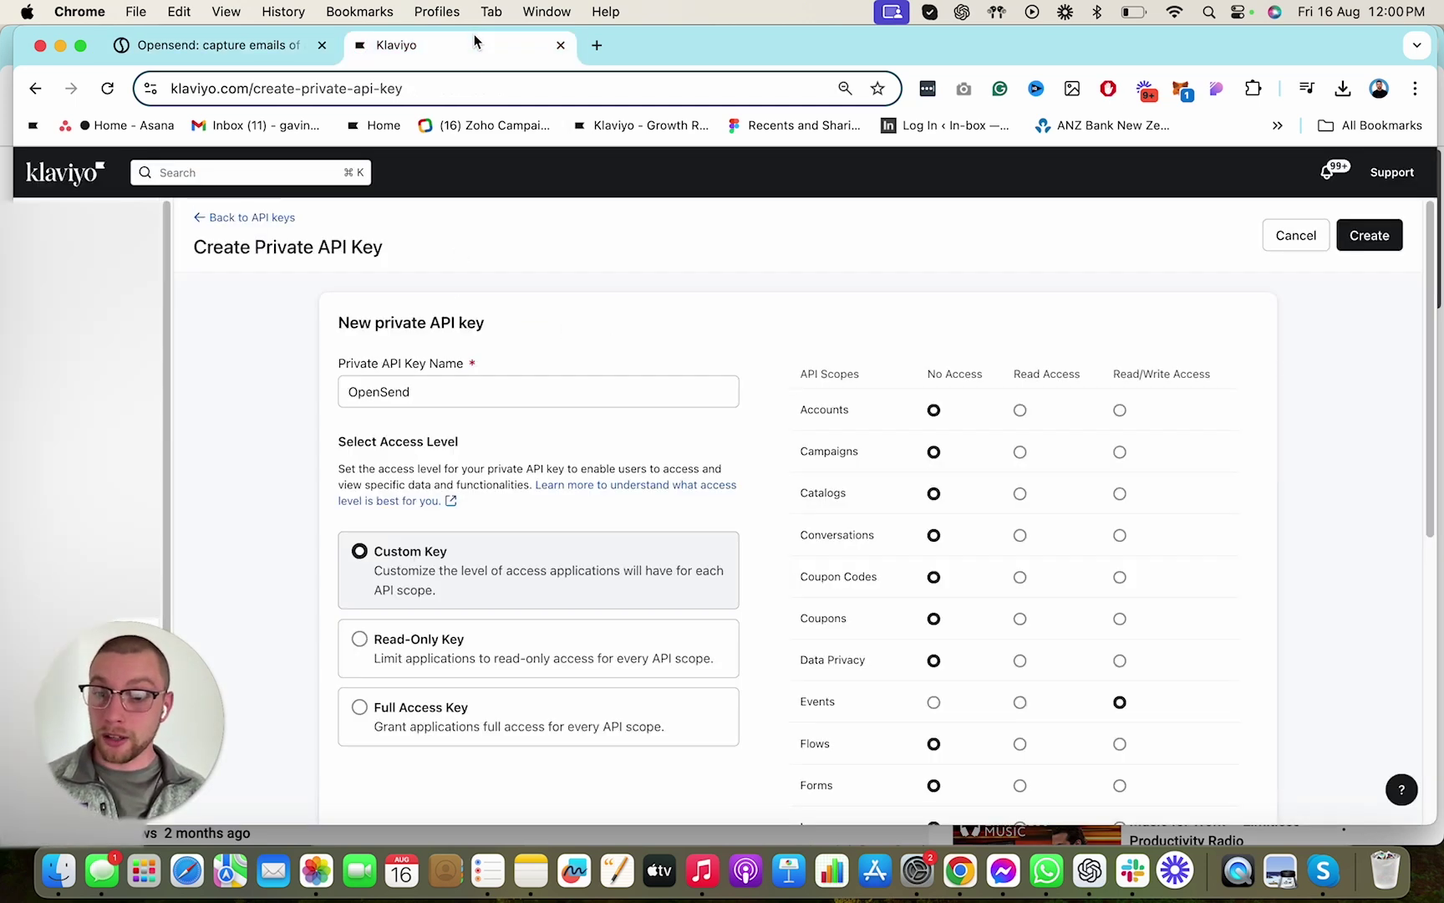
{"action": "left_click", "coordinate": [92, 785]}
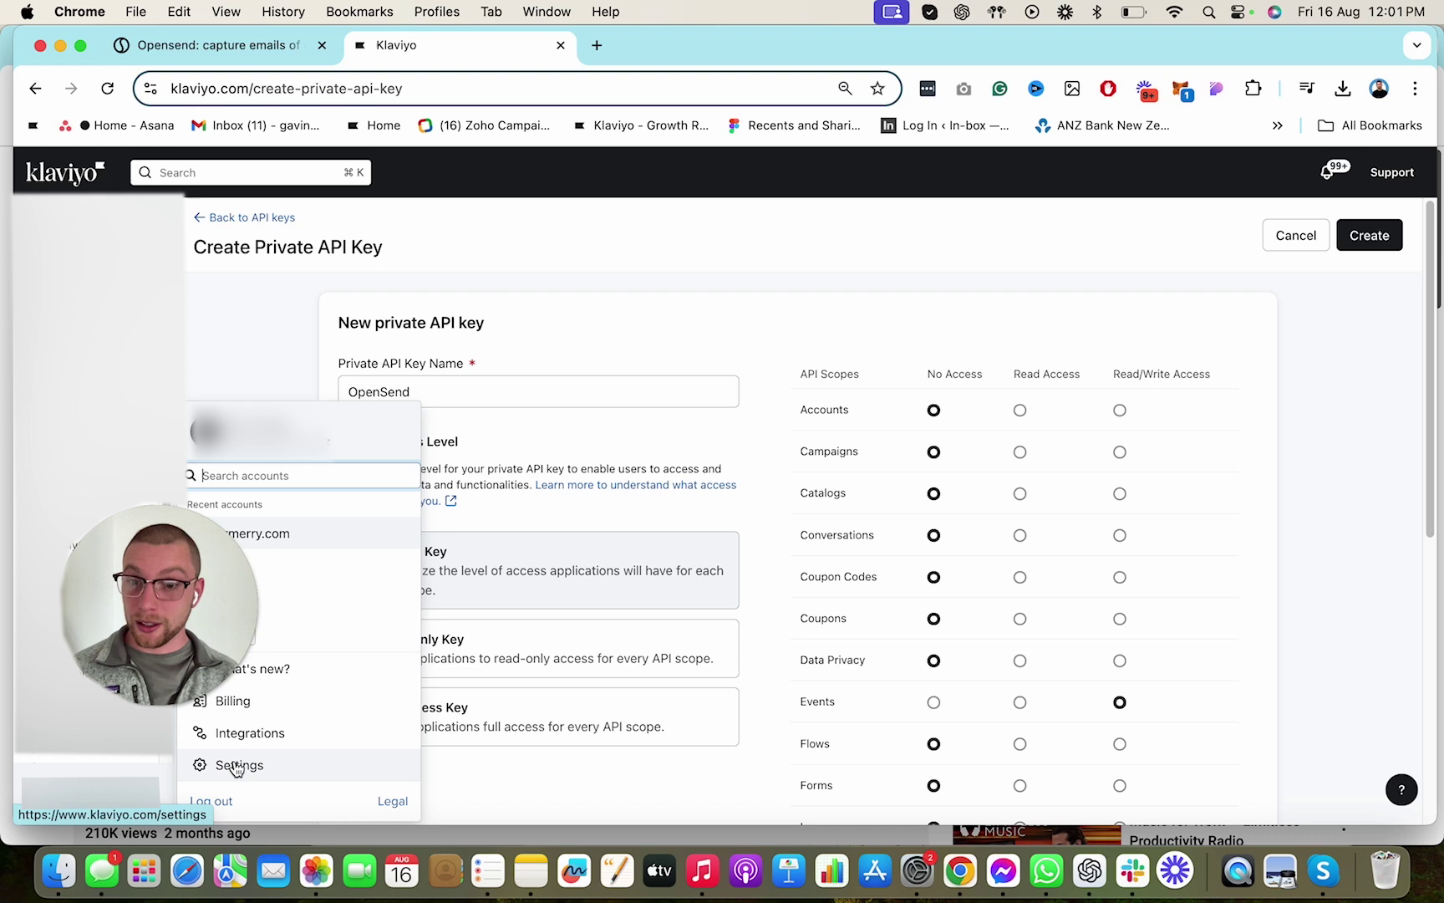
{"action": "left_click", "coordinate": [236, 765]}
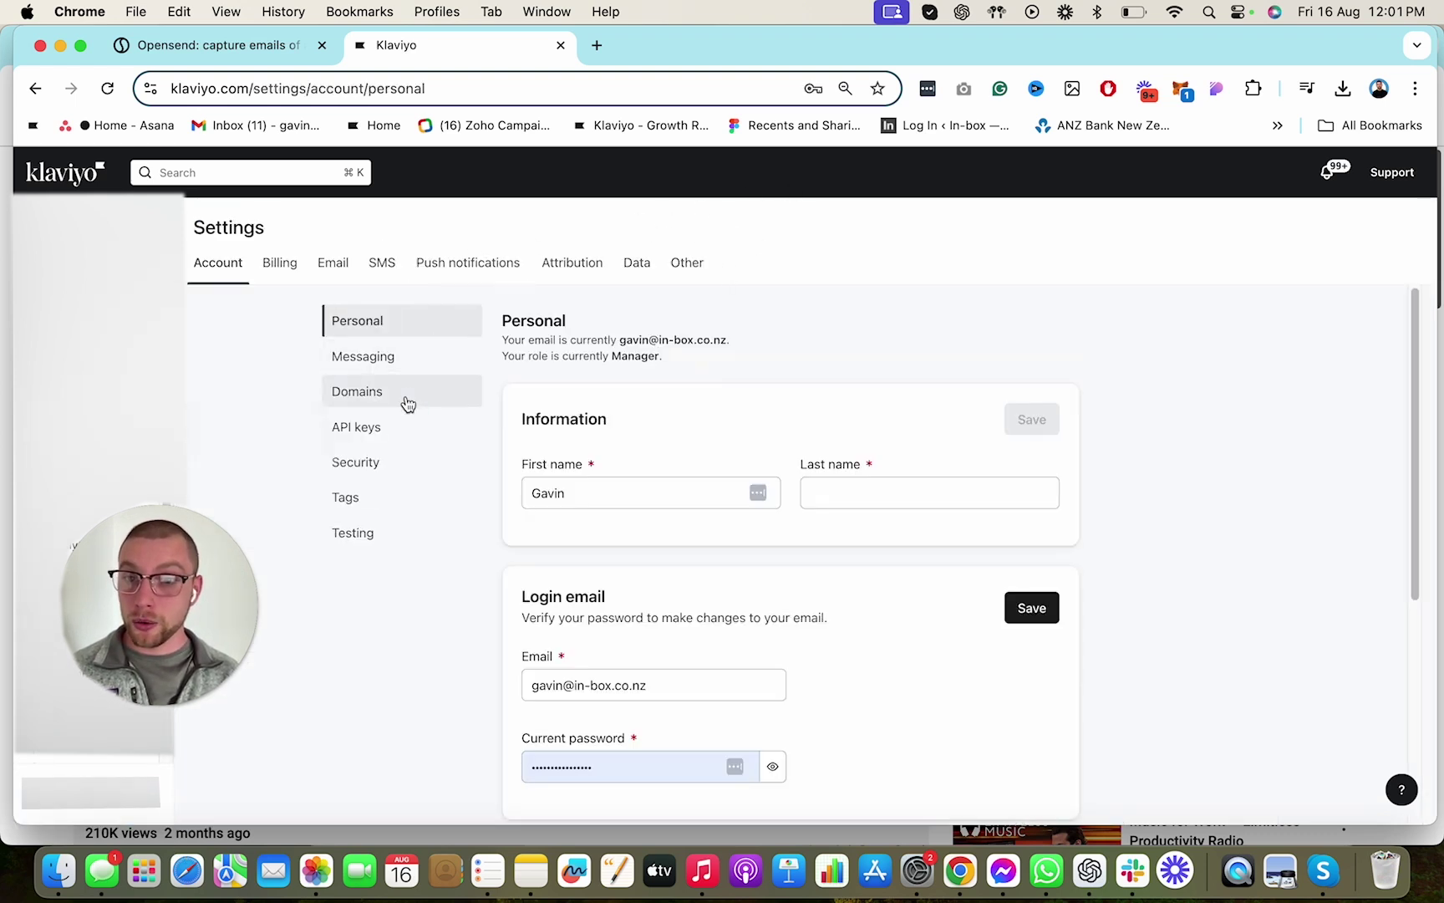
{"action": "left_click", "coordinate": [398, 429]}
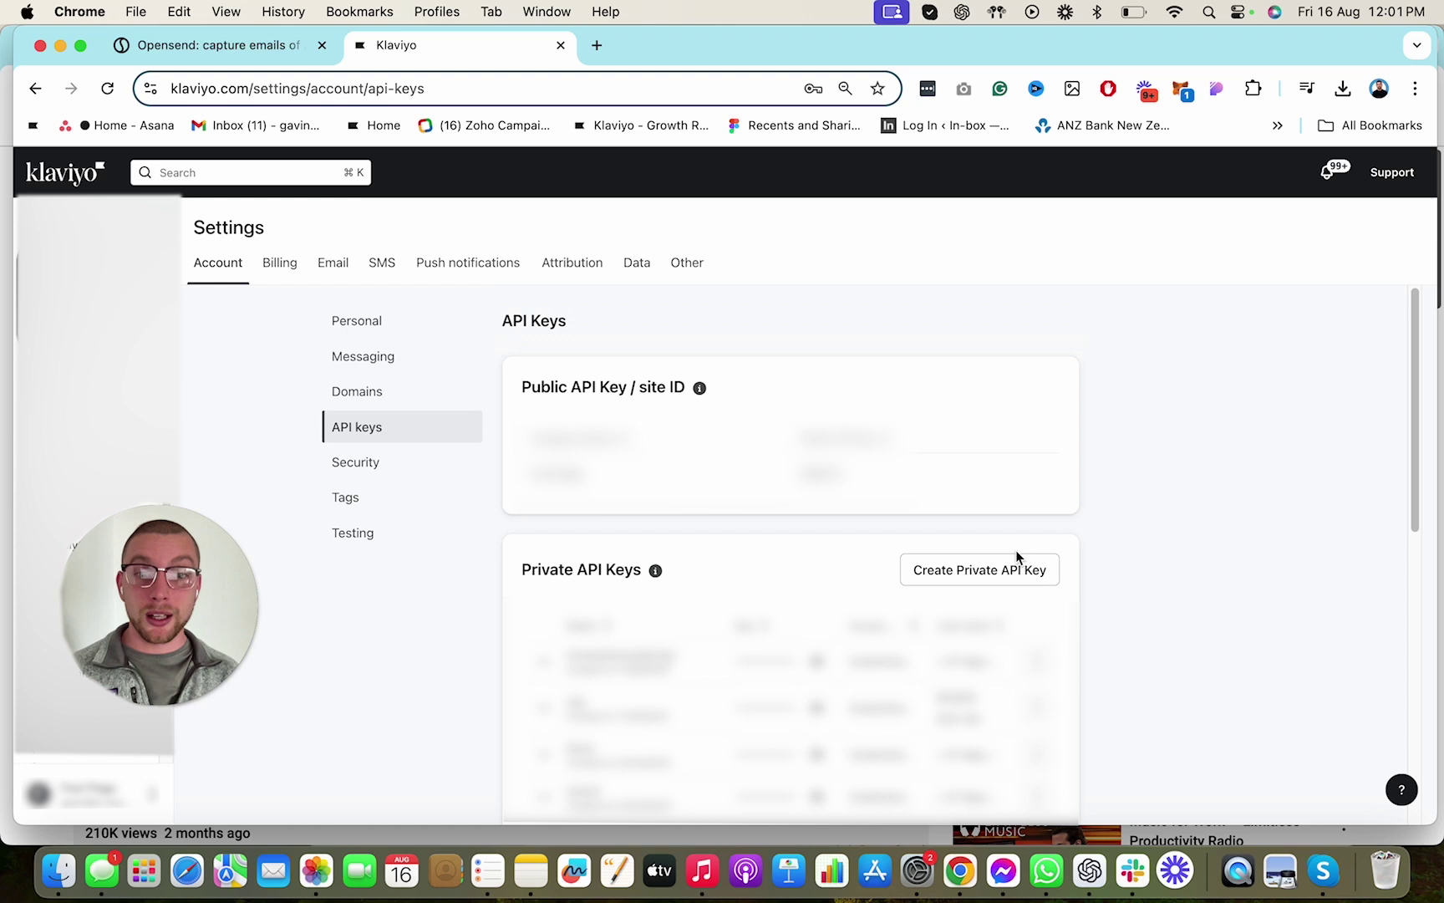
{"action": "left_click", "coordinate": [1011, 571]}
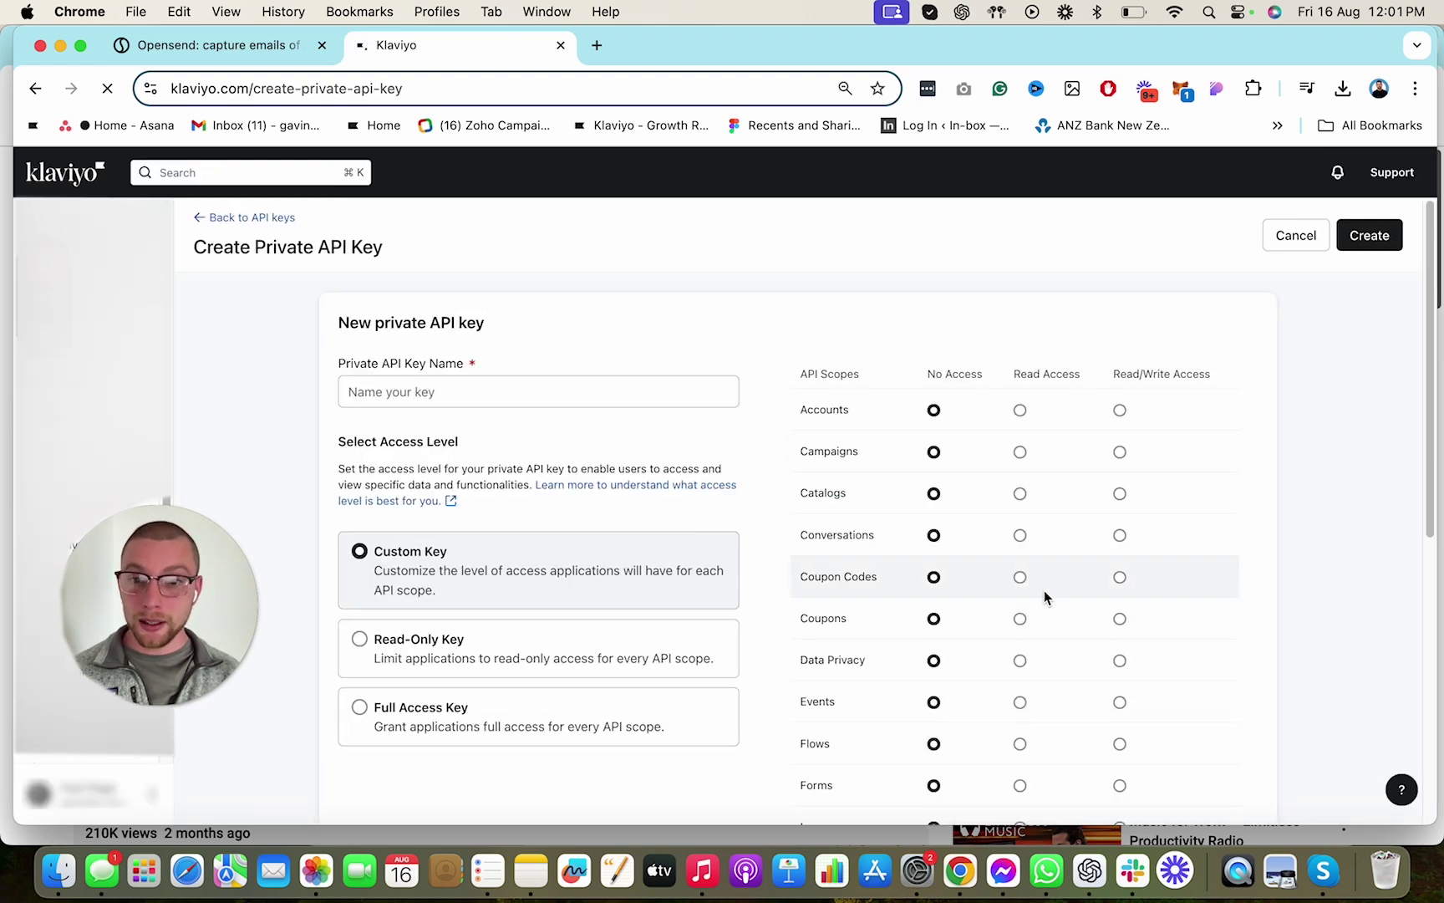
{"action": "left_click", "coordinate": [418, 387]}
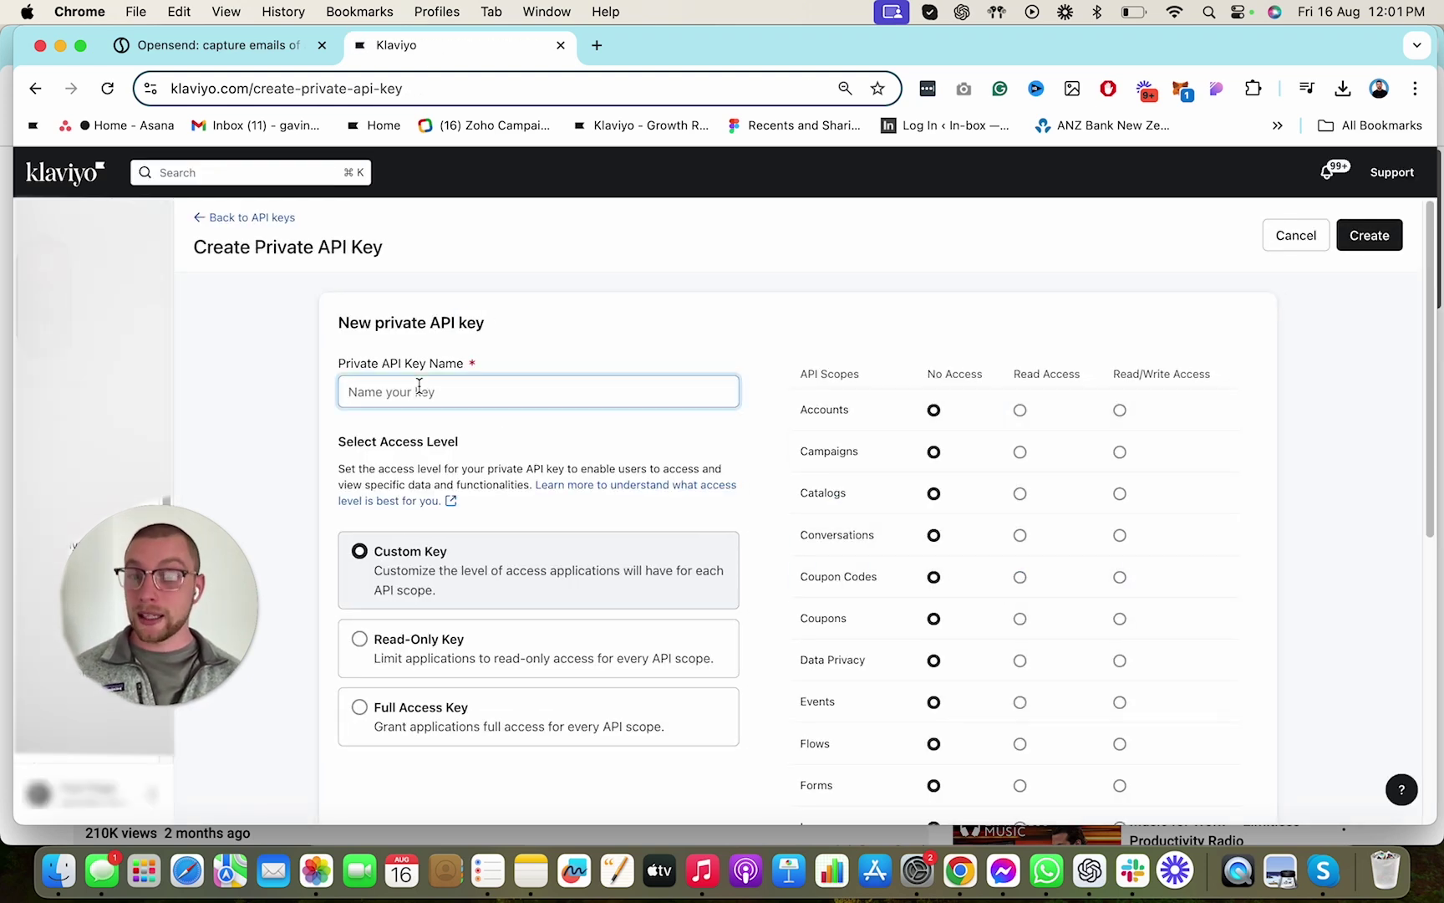
{"action": "type", "text": "OPe"}
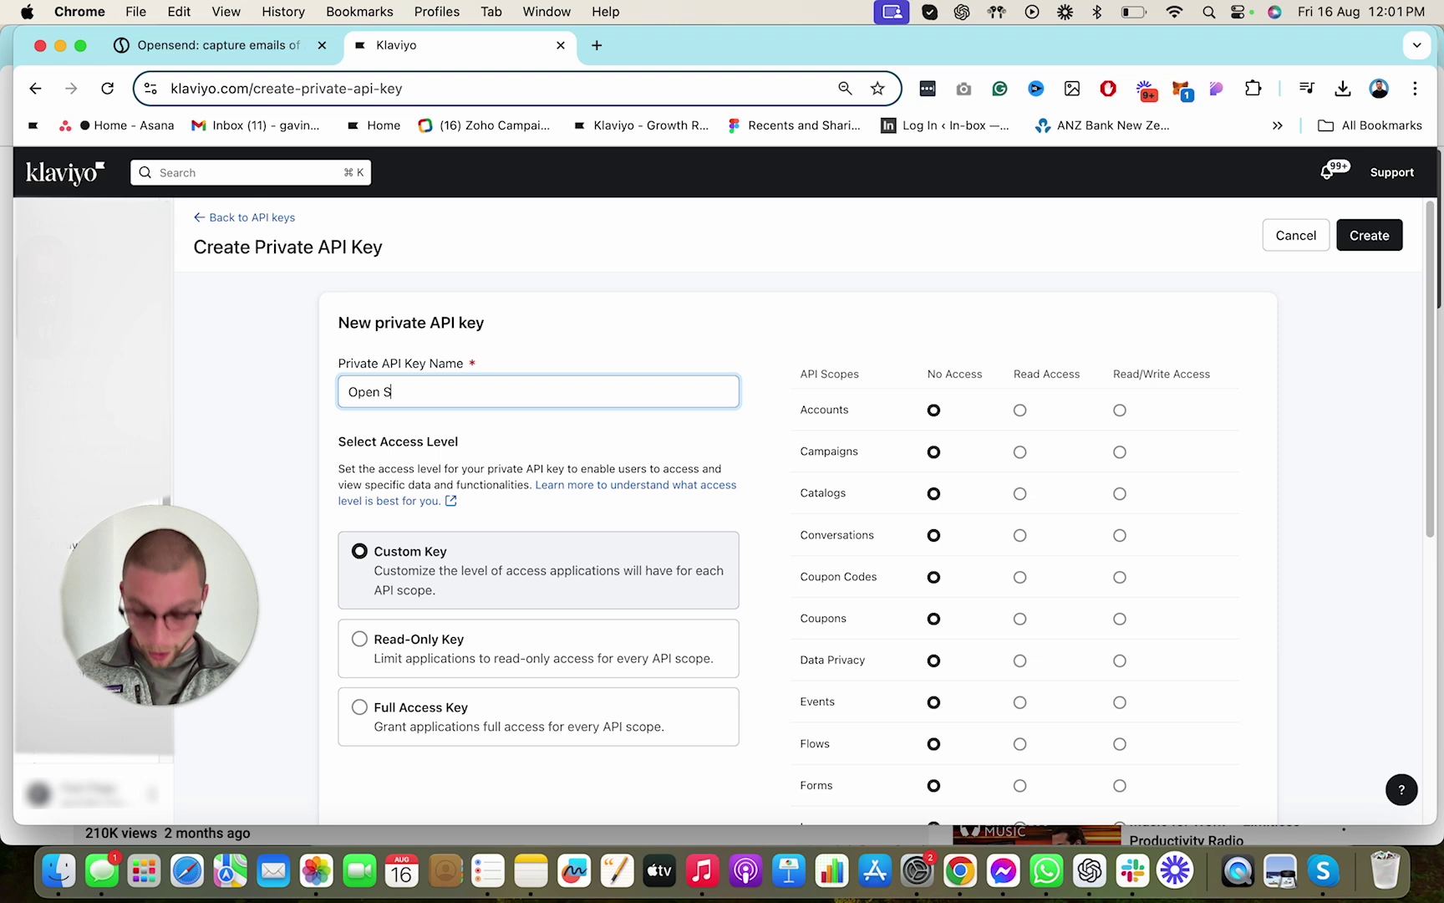
Grant the Open Send key Read/Write access to List and Profiles
{"action": "scroll", "coordinate": [652, 443], "scroll_direction": "down", "scroll_amount": 1}
{"action": "key", "text": "super+f"}
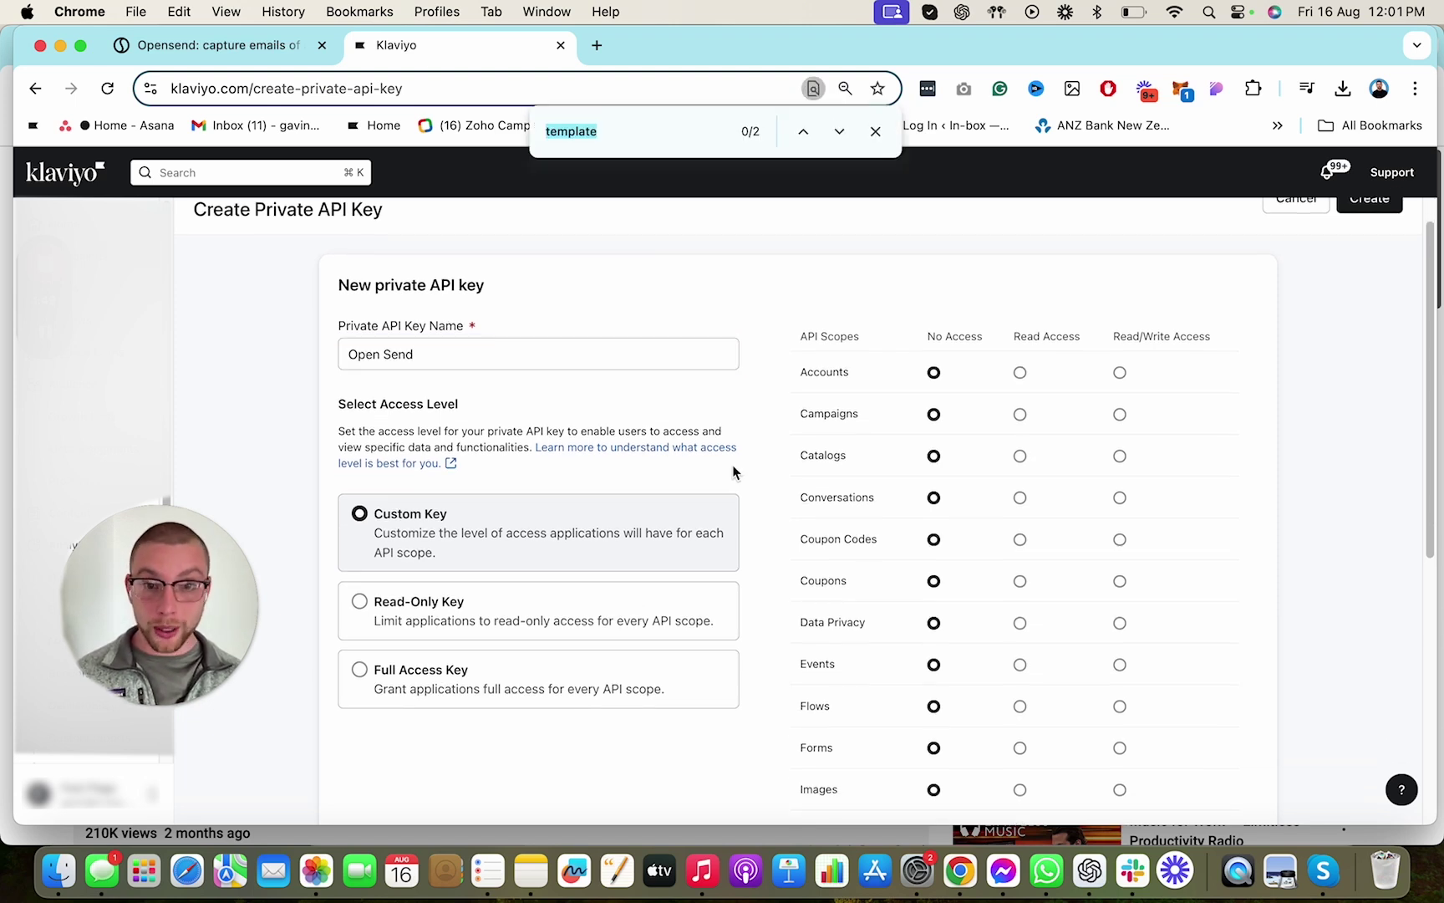
{"action": "left_click", "coordinate": [249, 55]}
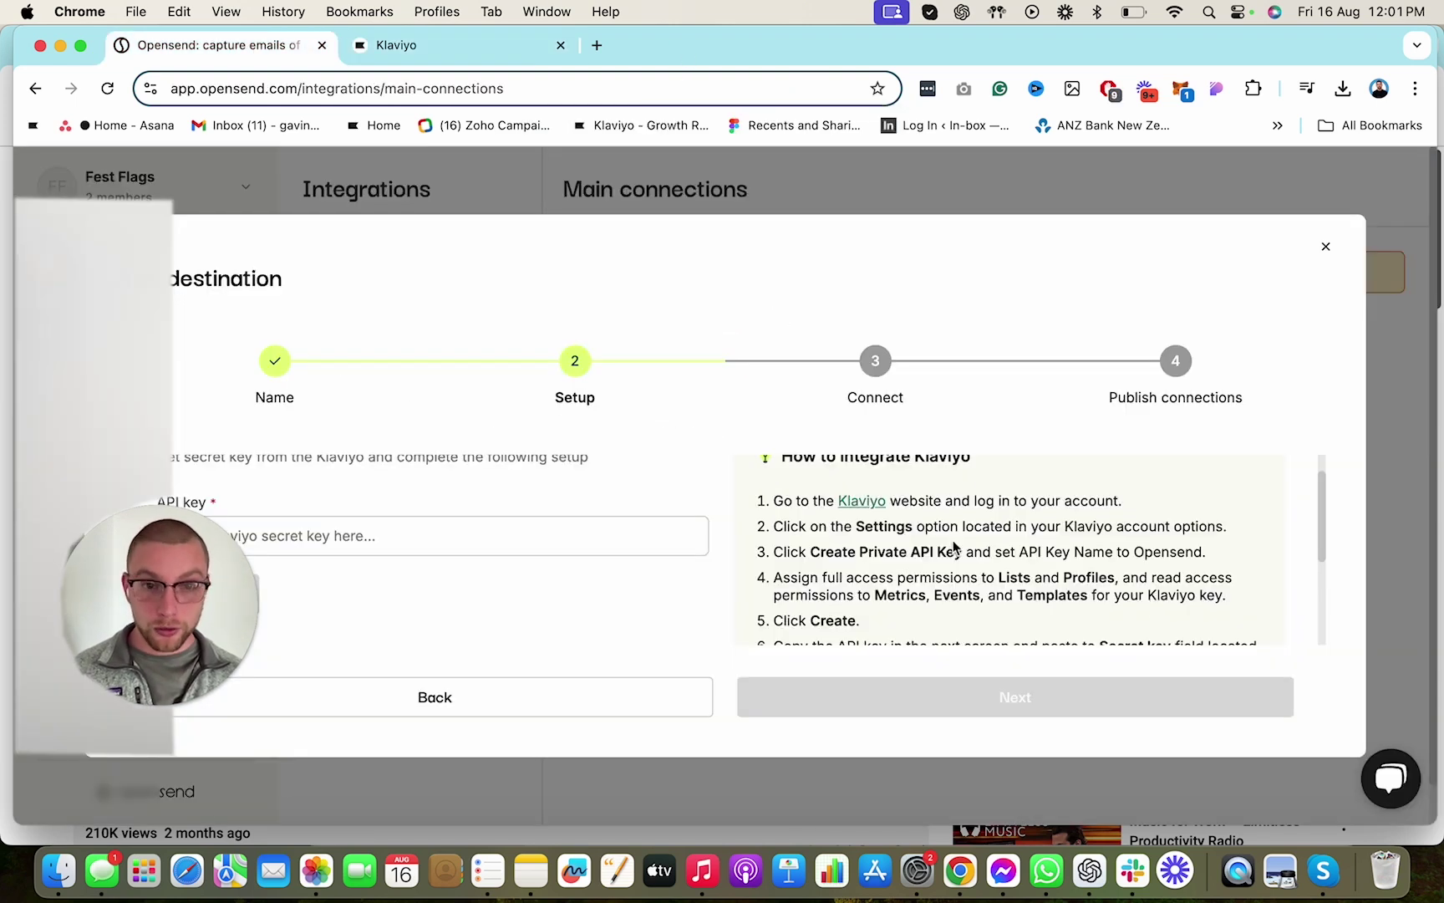
{"action": "scroll", "coordinate": [969, 550], "scroll_direction": "down", "scroll_amount": 1}
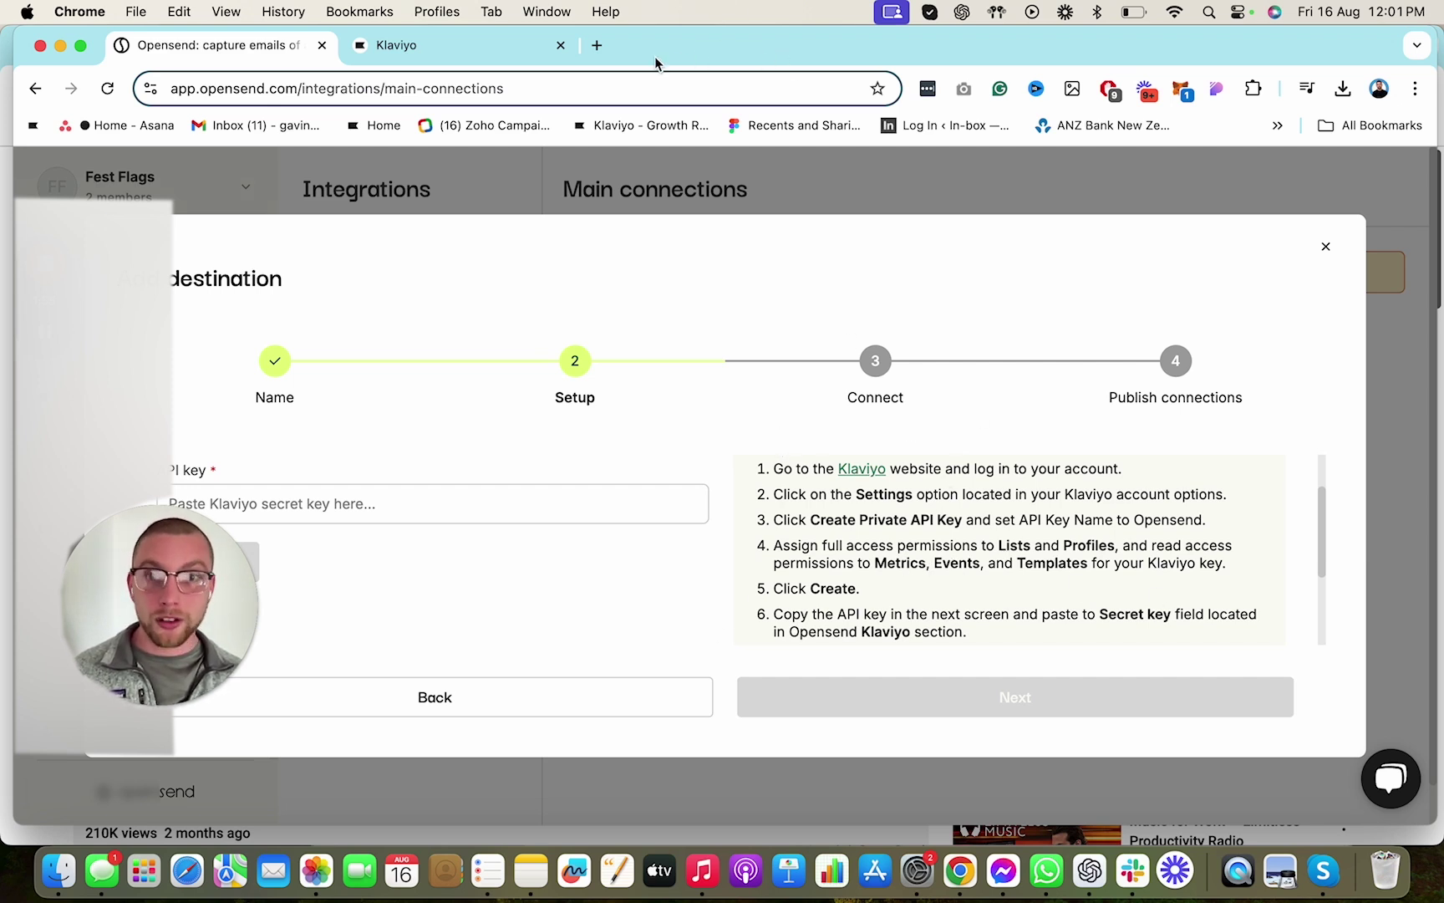
{"action": "left_click", "coordinate": [425, 47]}
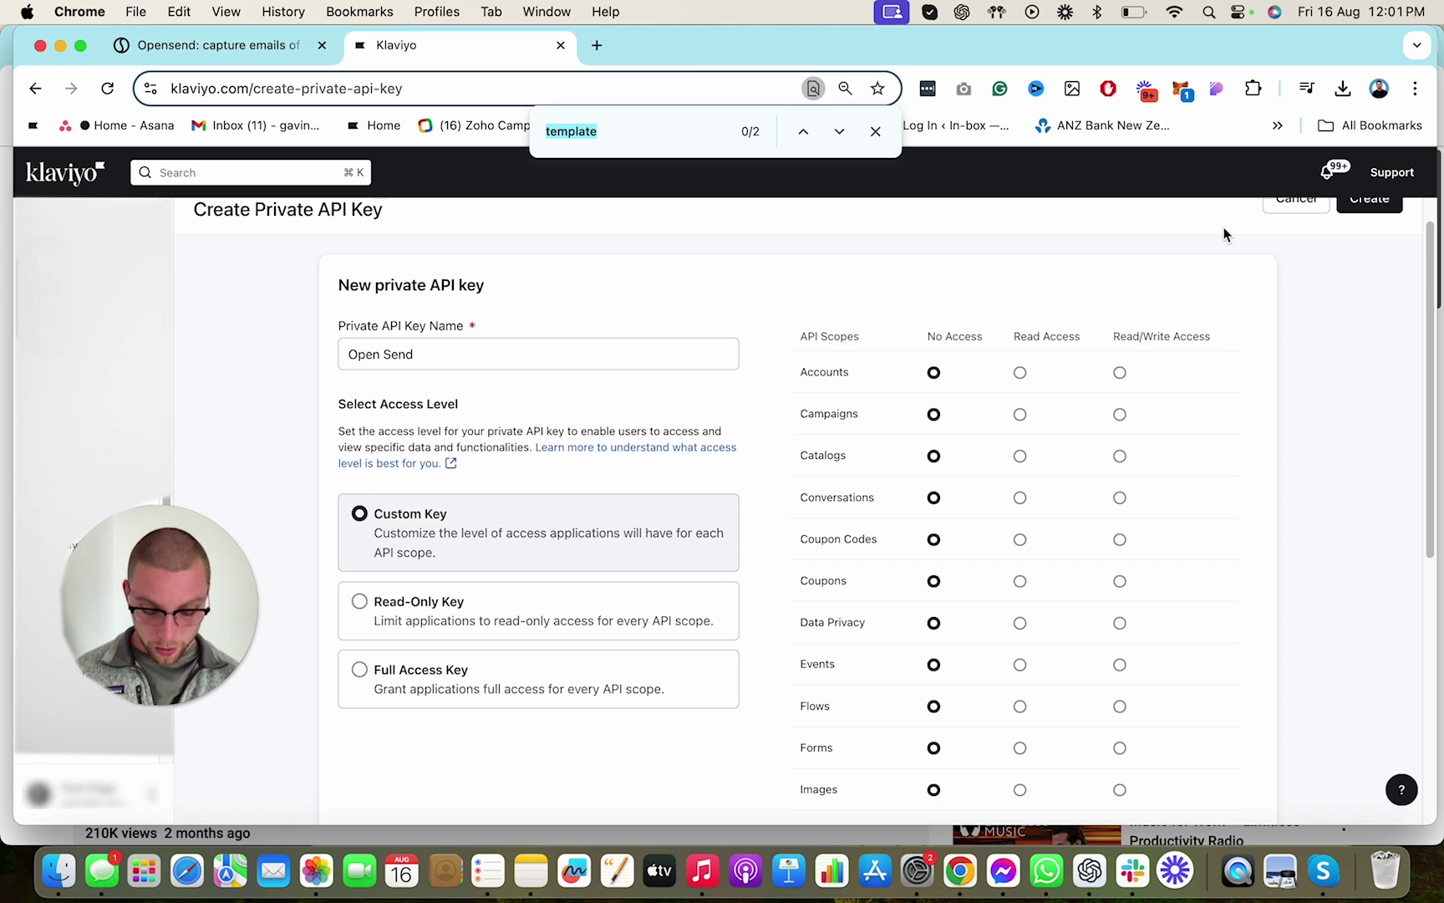
{"action": "type", "text": "list"}
{"action": "scroll", "coordinate": [1120, 769], "scroll_direction": "down", "scroll_amount": 1}
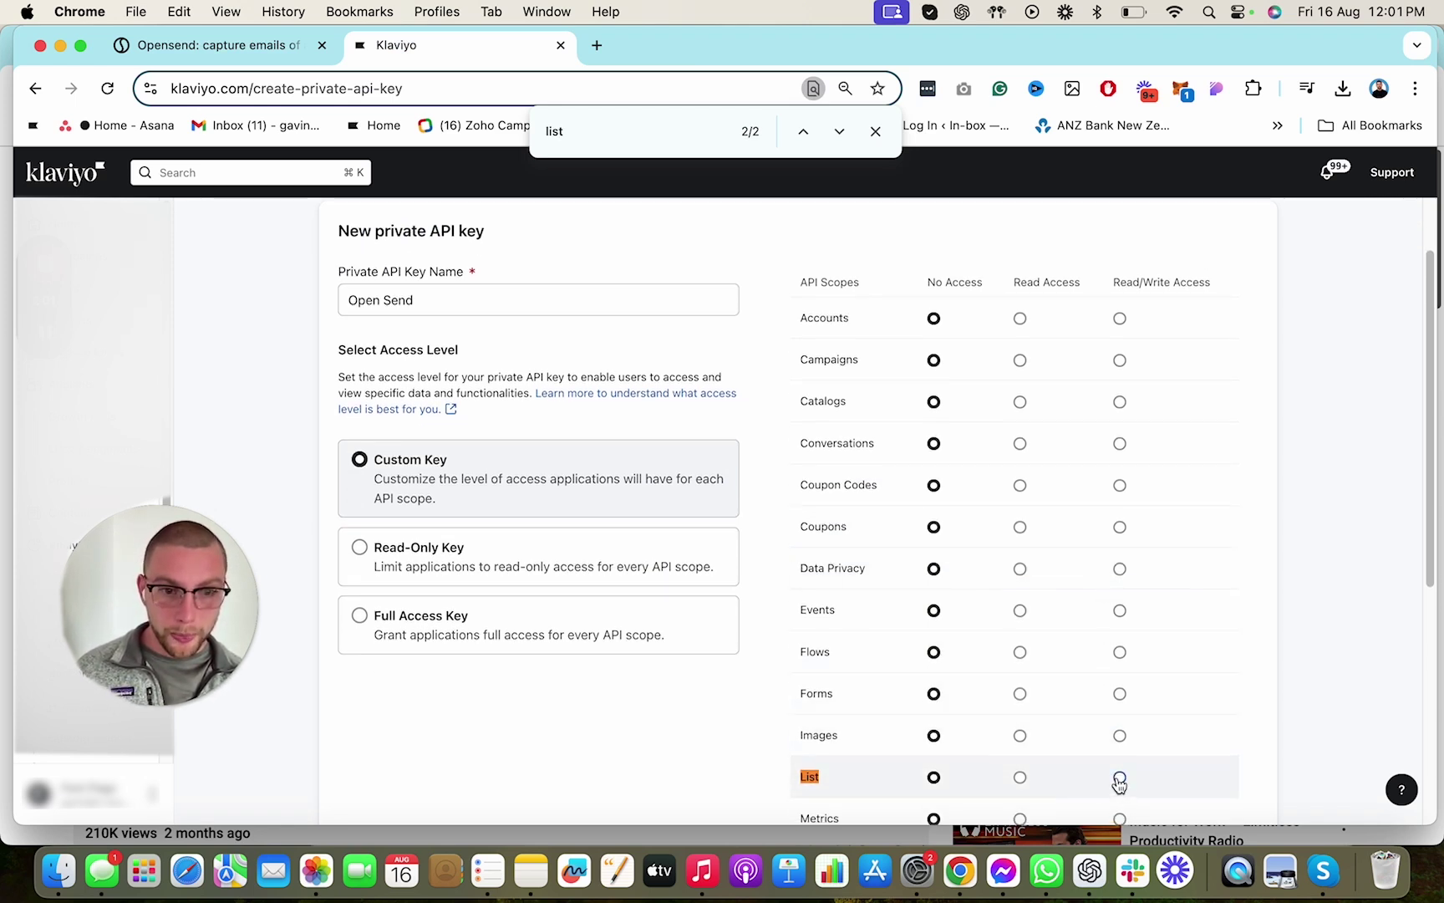
{"action": "left_click", "coordinate": [1120, 778]}
{"action": "double_click", "coordinate": [552, 129]}
{"action": "type", "text": "p"}
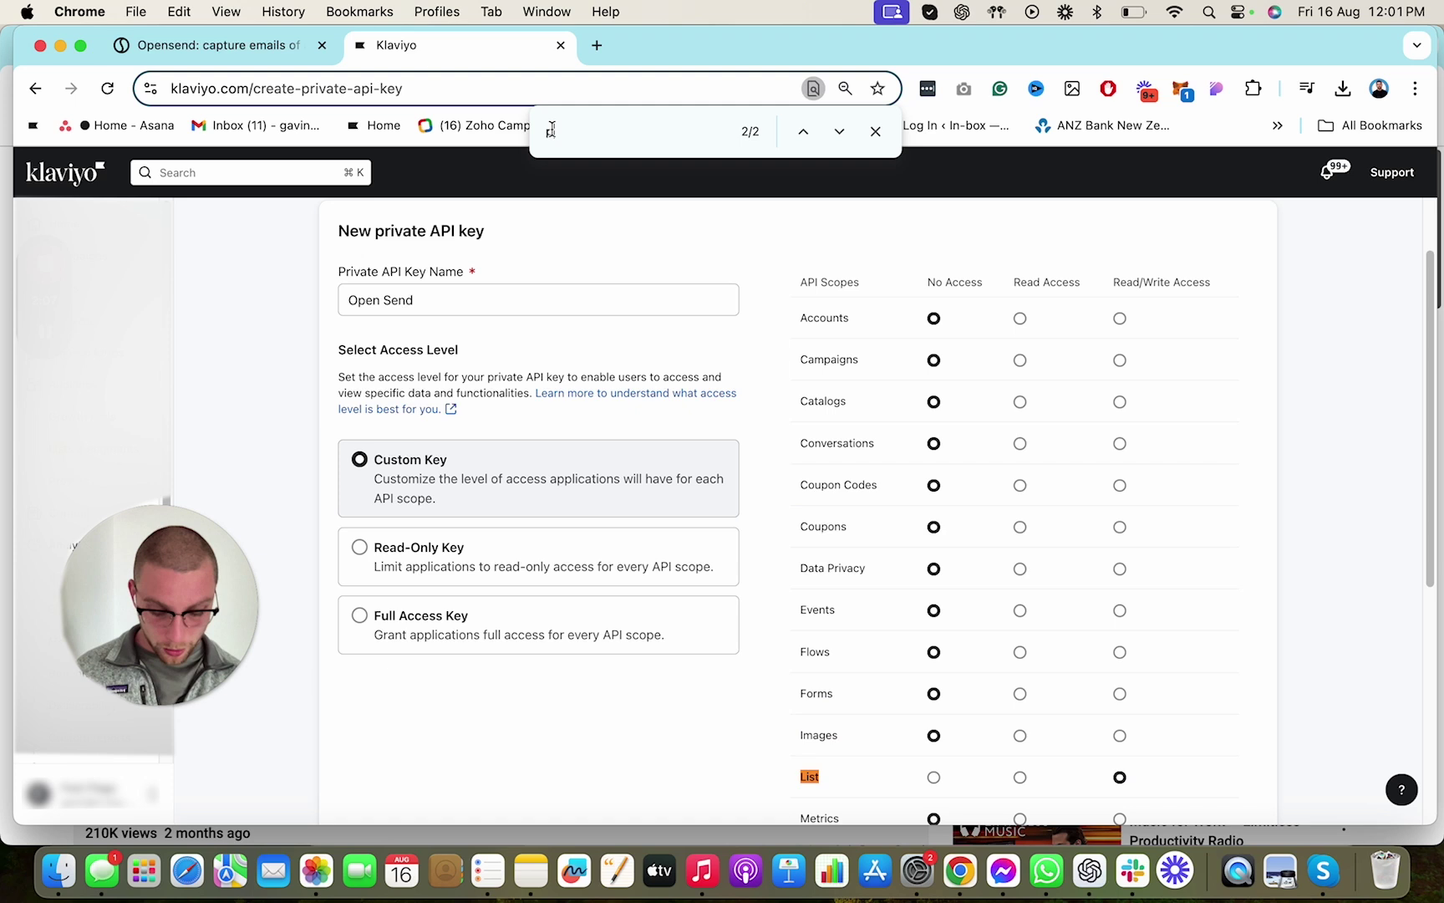
{"action": "type", "text": "rofile"}
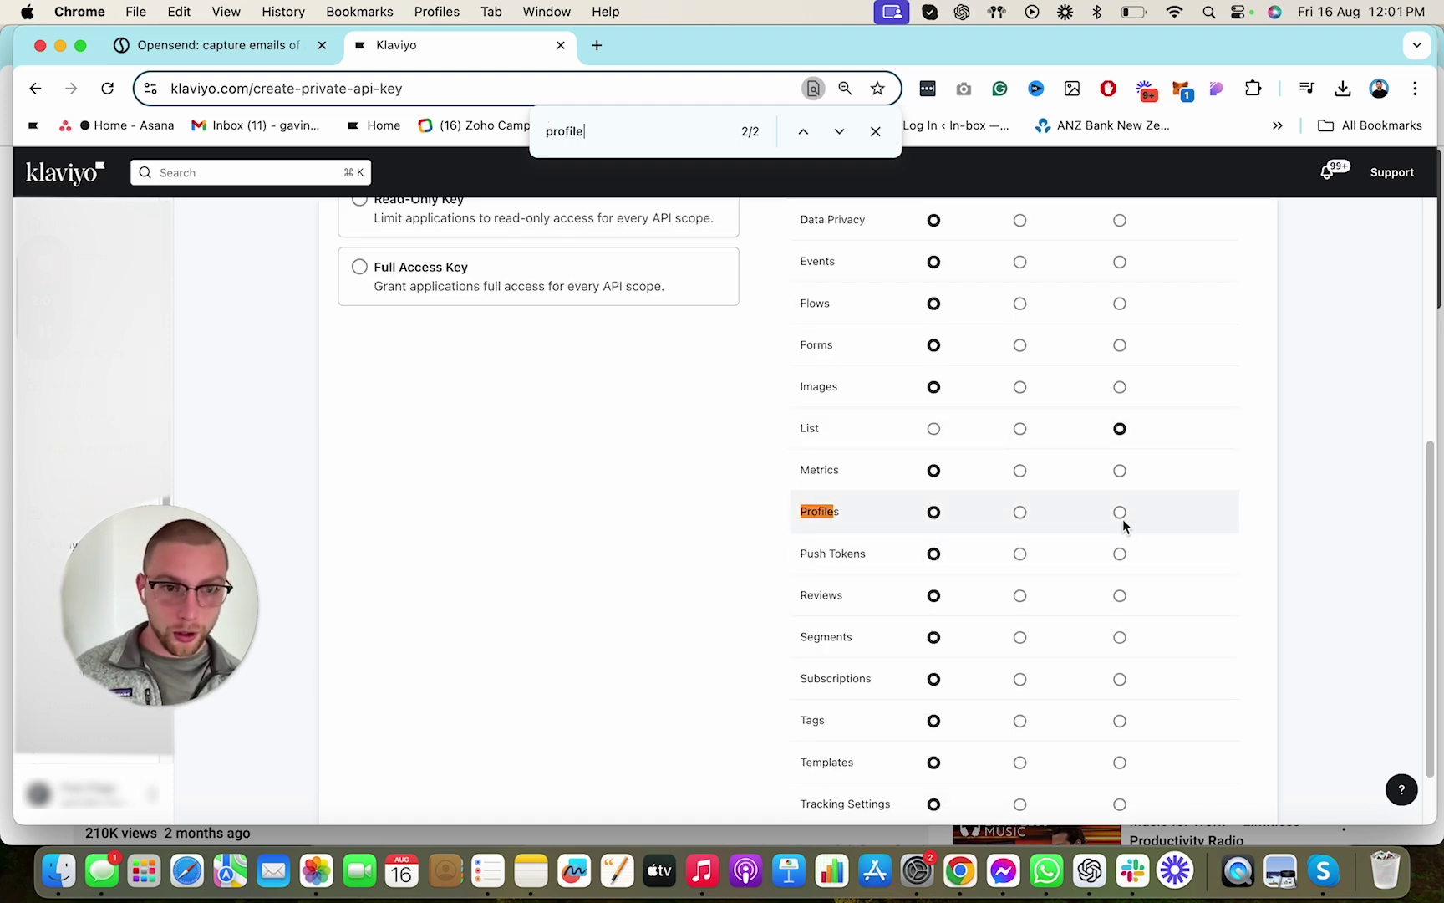
{"action": "left_click", "coordinate": [1120, 512]}
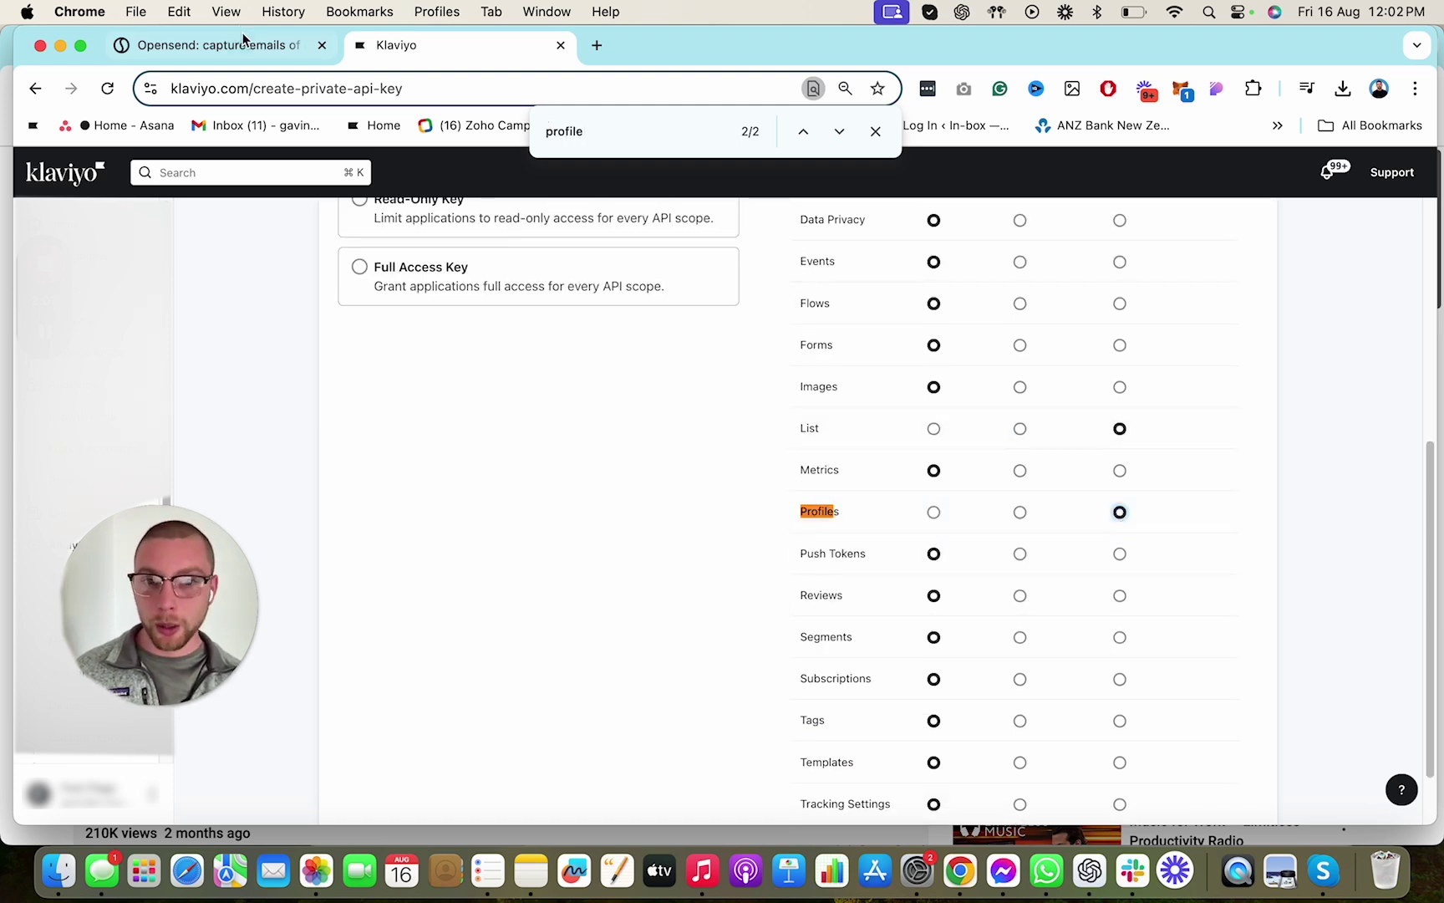
Grant the key Read access to Events and Templates and create it
{"action": "left_click", "coordinate": [217, 46]}
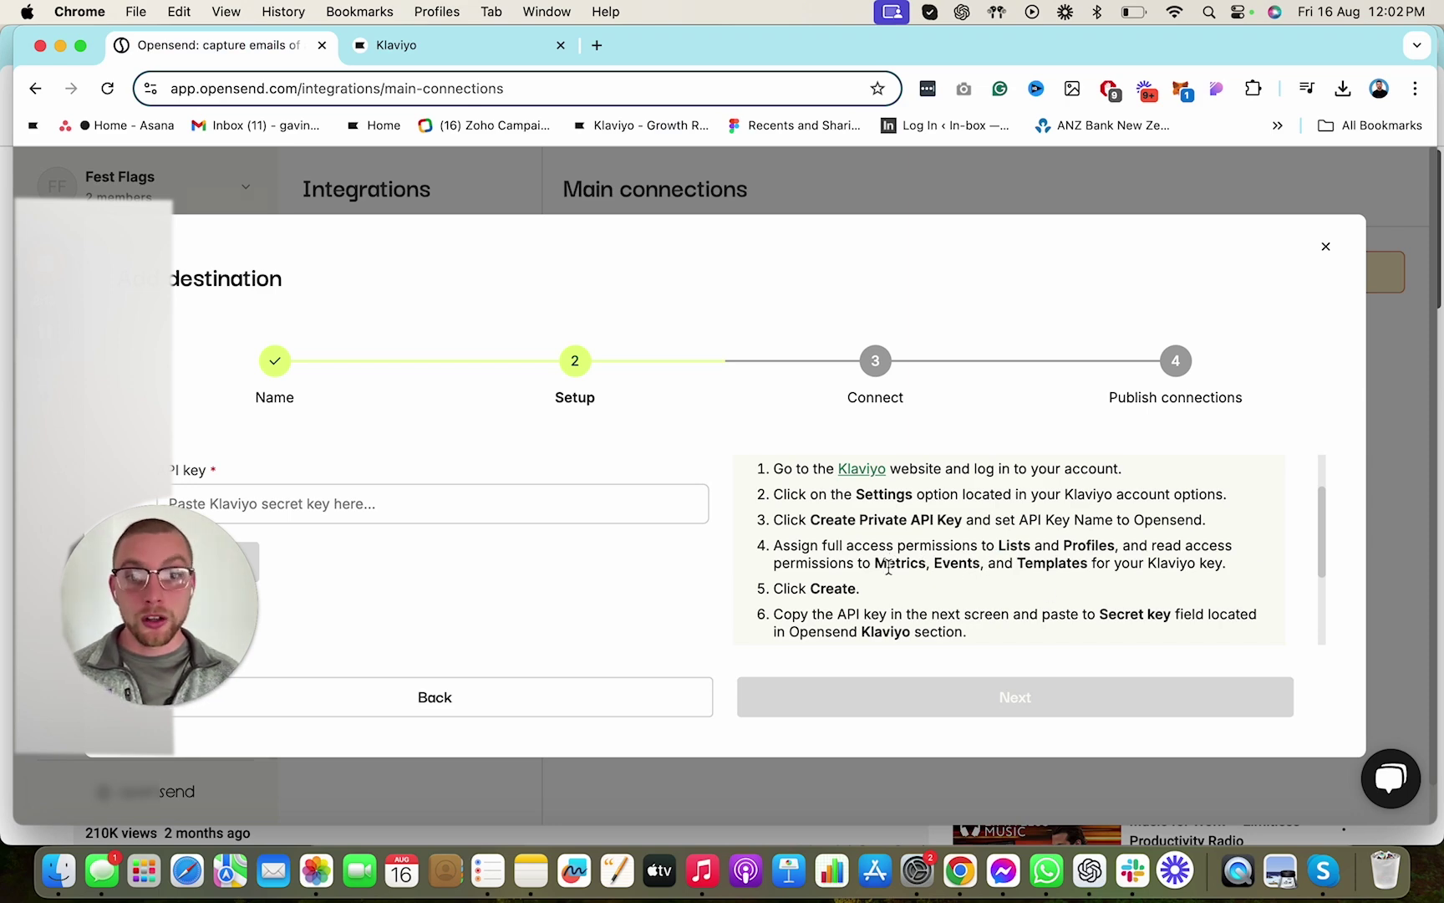
{"action": "left_click", "coordinate": [403, 46]}
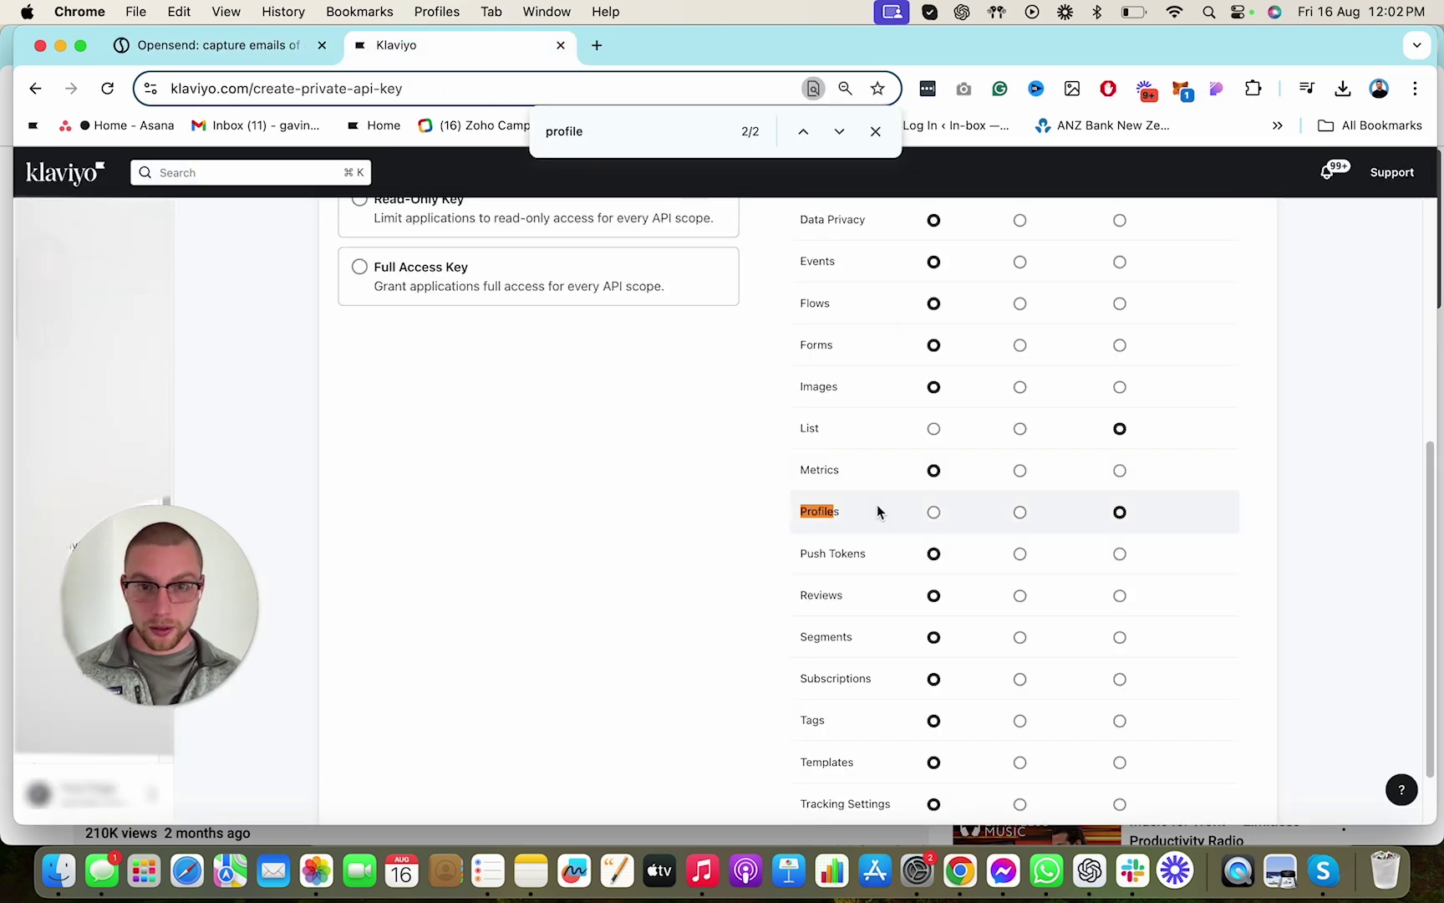
{"action": "scroll", "coordinate": [1017, 460], "scroll_direction": "up", "scroll_amount": 5}
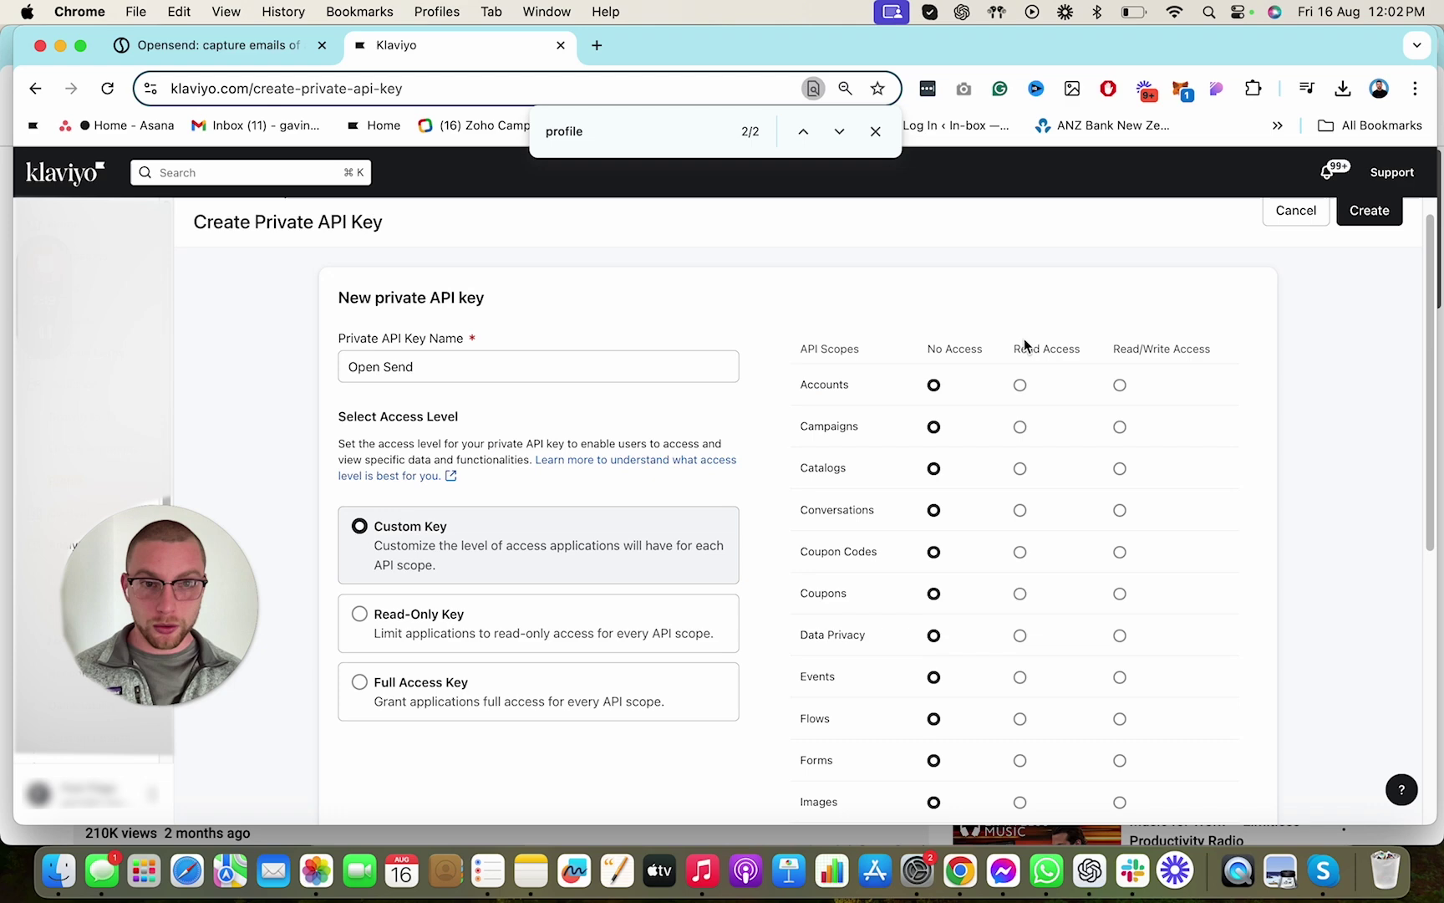
{"action": "scroll", "coordinate": [1018, 681], "scroll_direction": "down", "scroll_amount": 4}
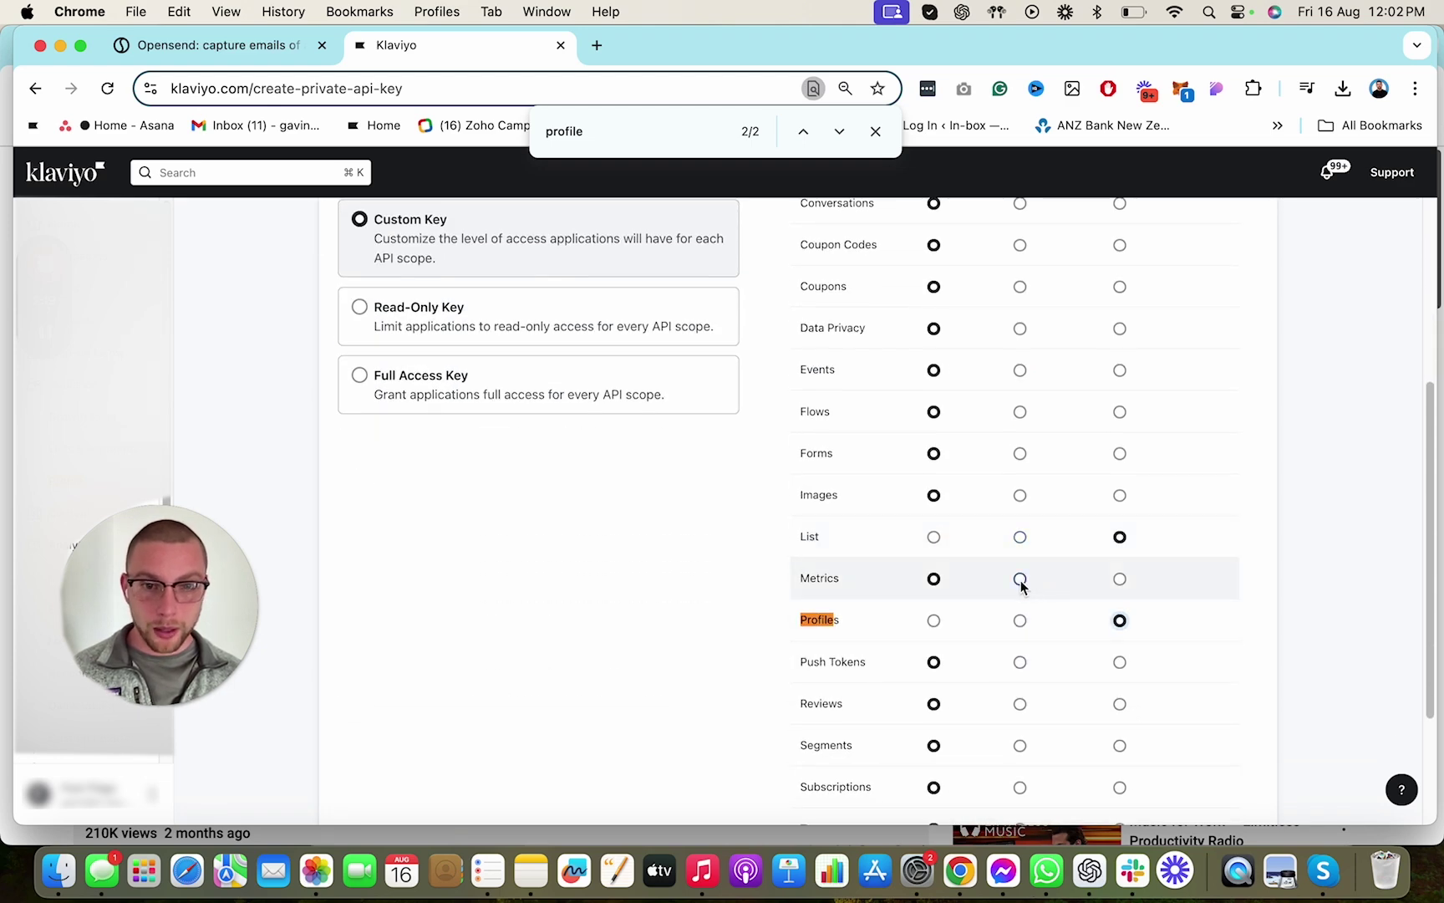
{"action": "scroll", "coordinate": [978, 318], "scroll_direction": "down", "scroll_amount": 1}
{"action": "left_click", "coordinate": [1019, 370]}
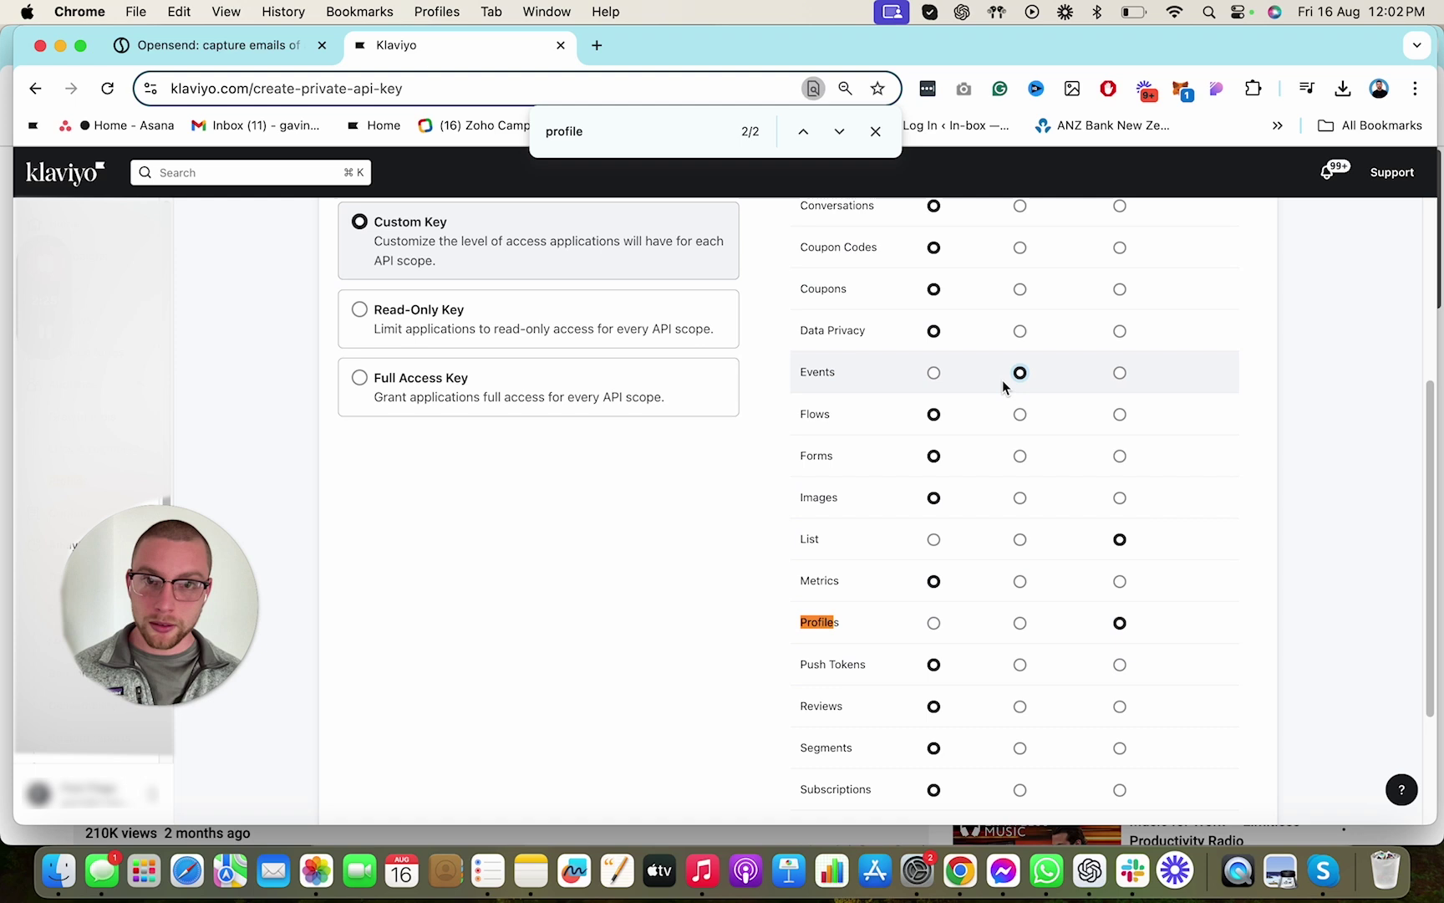
{"action": "scroll", "coordinate": [1007, 377], "scroll_direction": "up", "scroll_amount": 1}
{"action": "double_click", "coordinate": [560, 131]}
{"action": "type", "text": "template"}
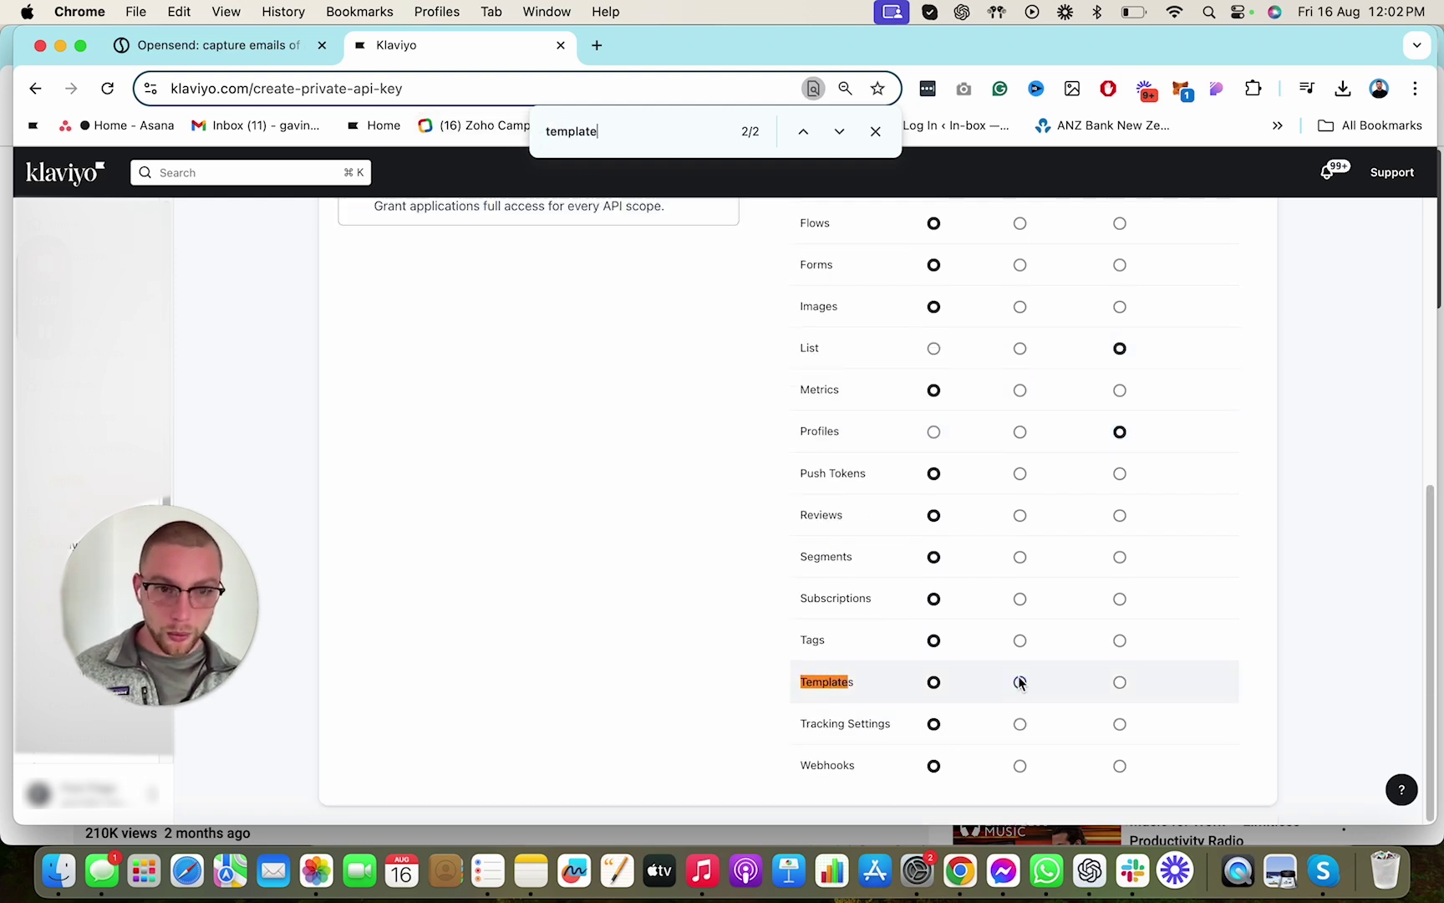
{"action": "left_click", "coordinate": [1019, 682]}
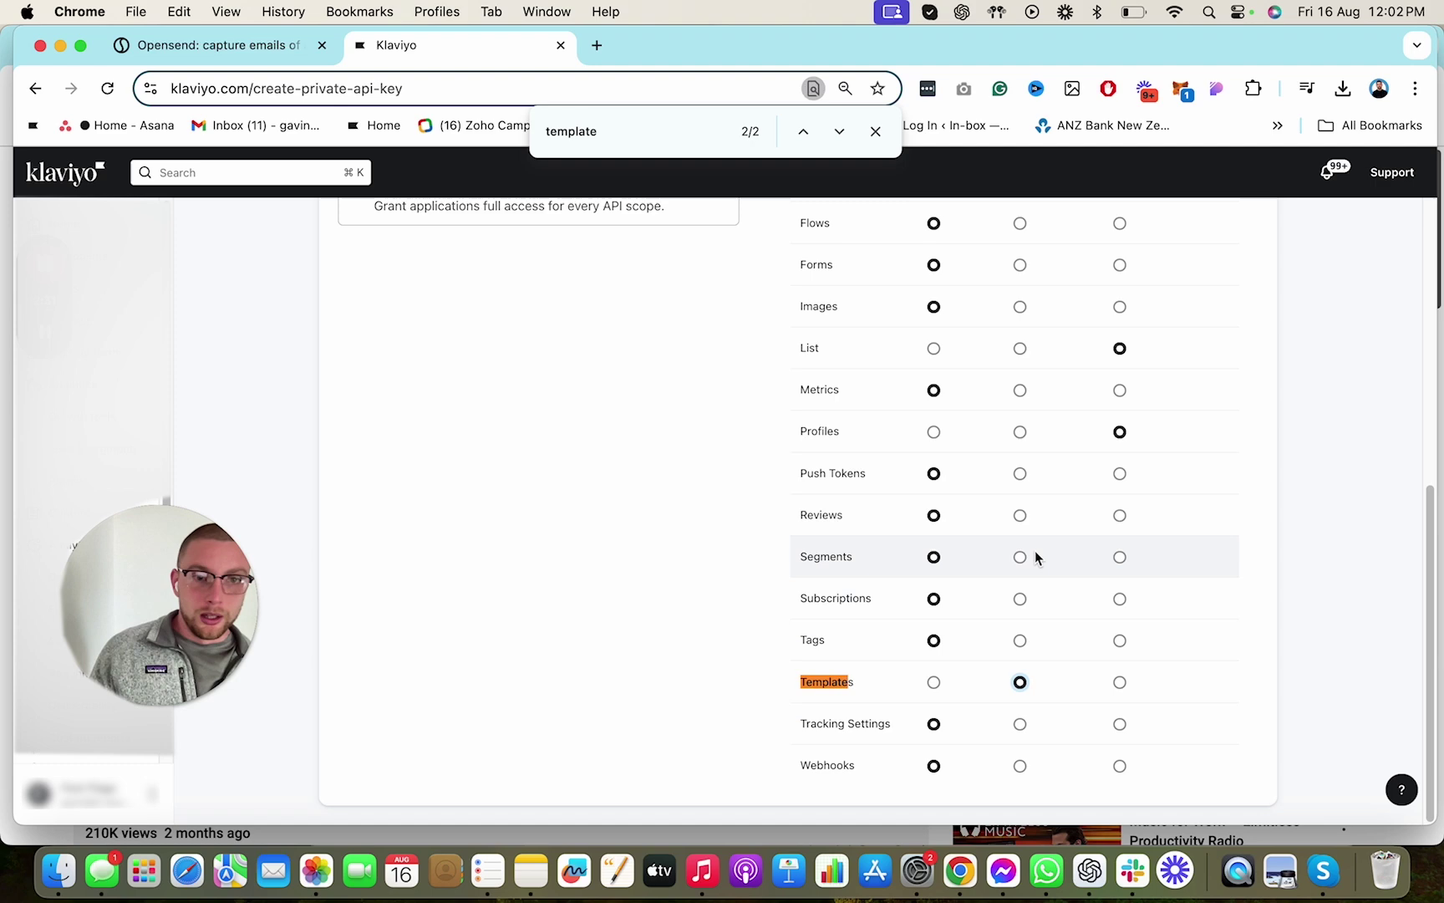
{"action": "scroll", "coordinate": [1058, 522], "scroll_direction": "up", "scroll_amount": 6}
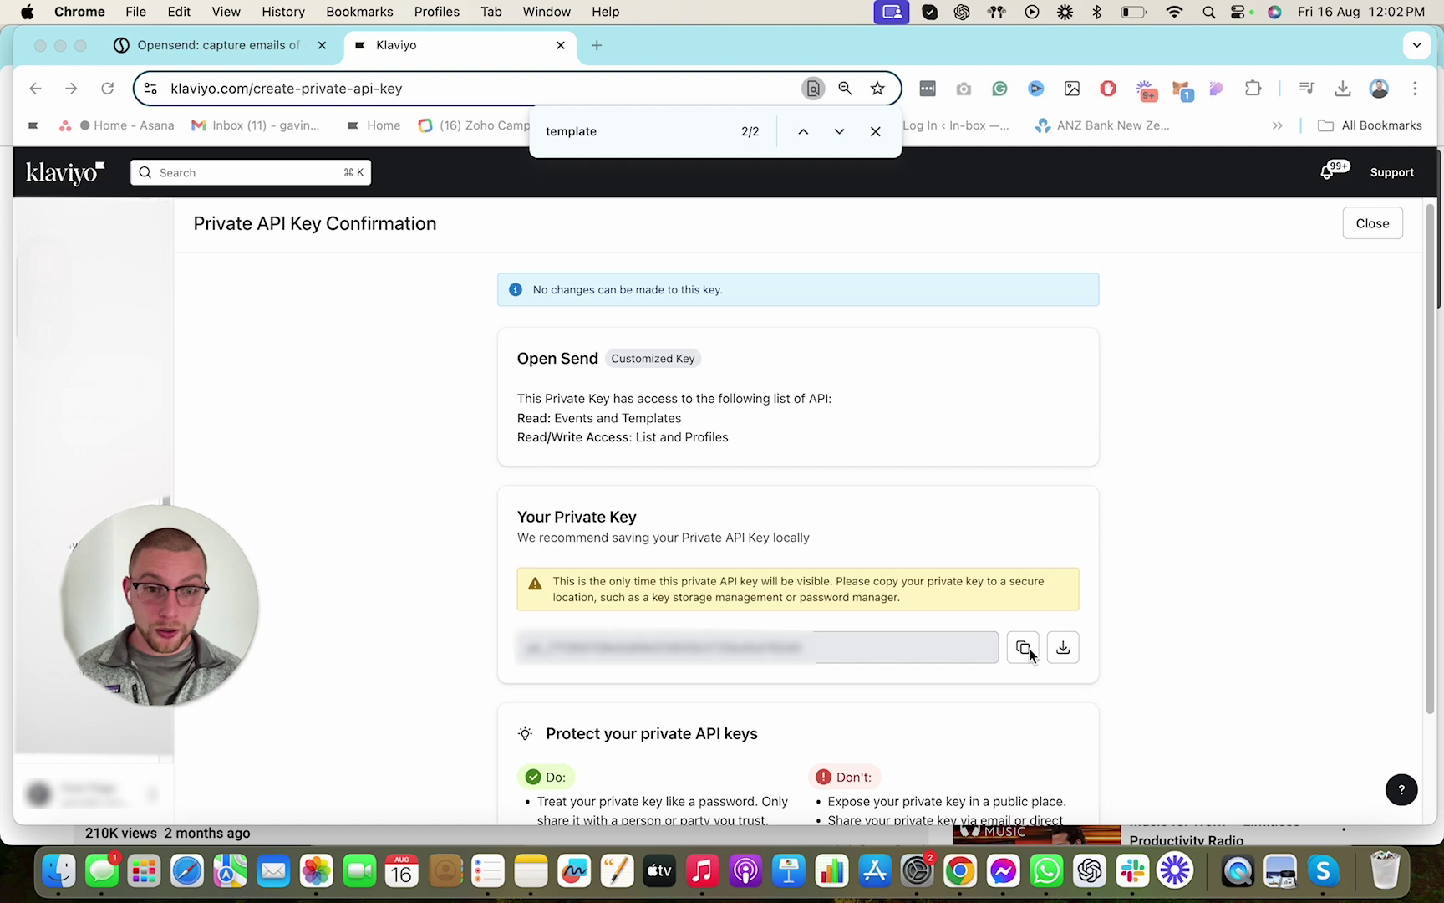
Copy the new Klaviyo private key, paste it into Opensend's API key field, and validate it
{"action": "left_click", "coordinate": [1023, 648]}
{"action": "left_click", "coordinate": [1023, 648]}
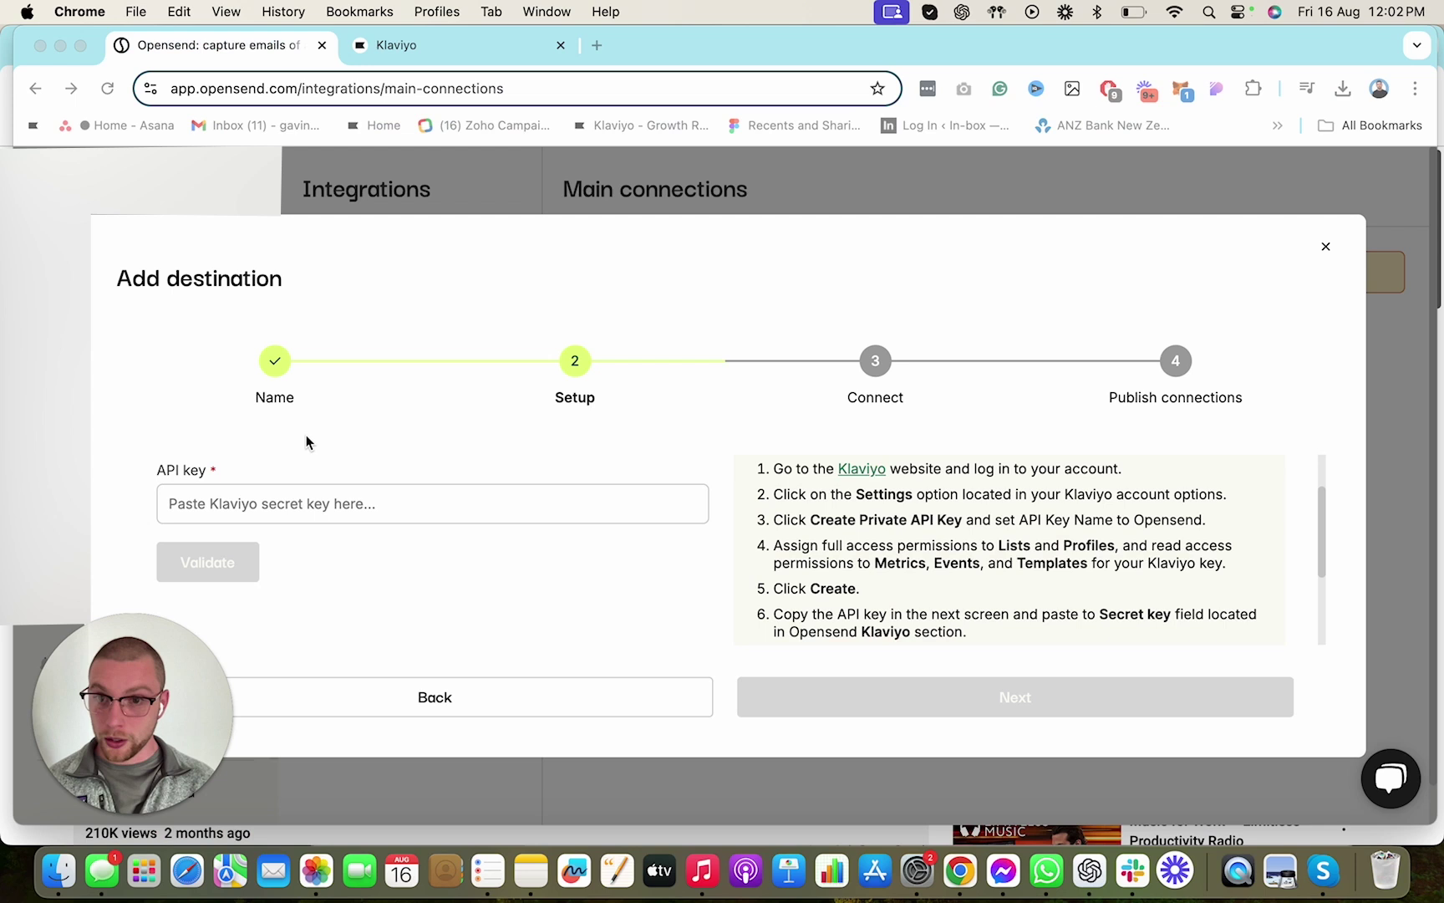
{"action": "left_click", "coordinate": [230, 502]}
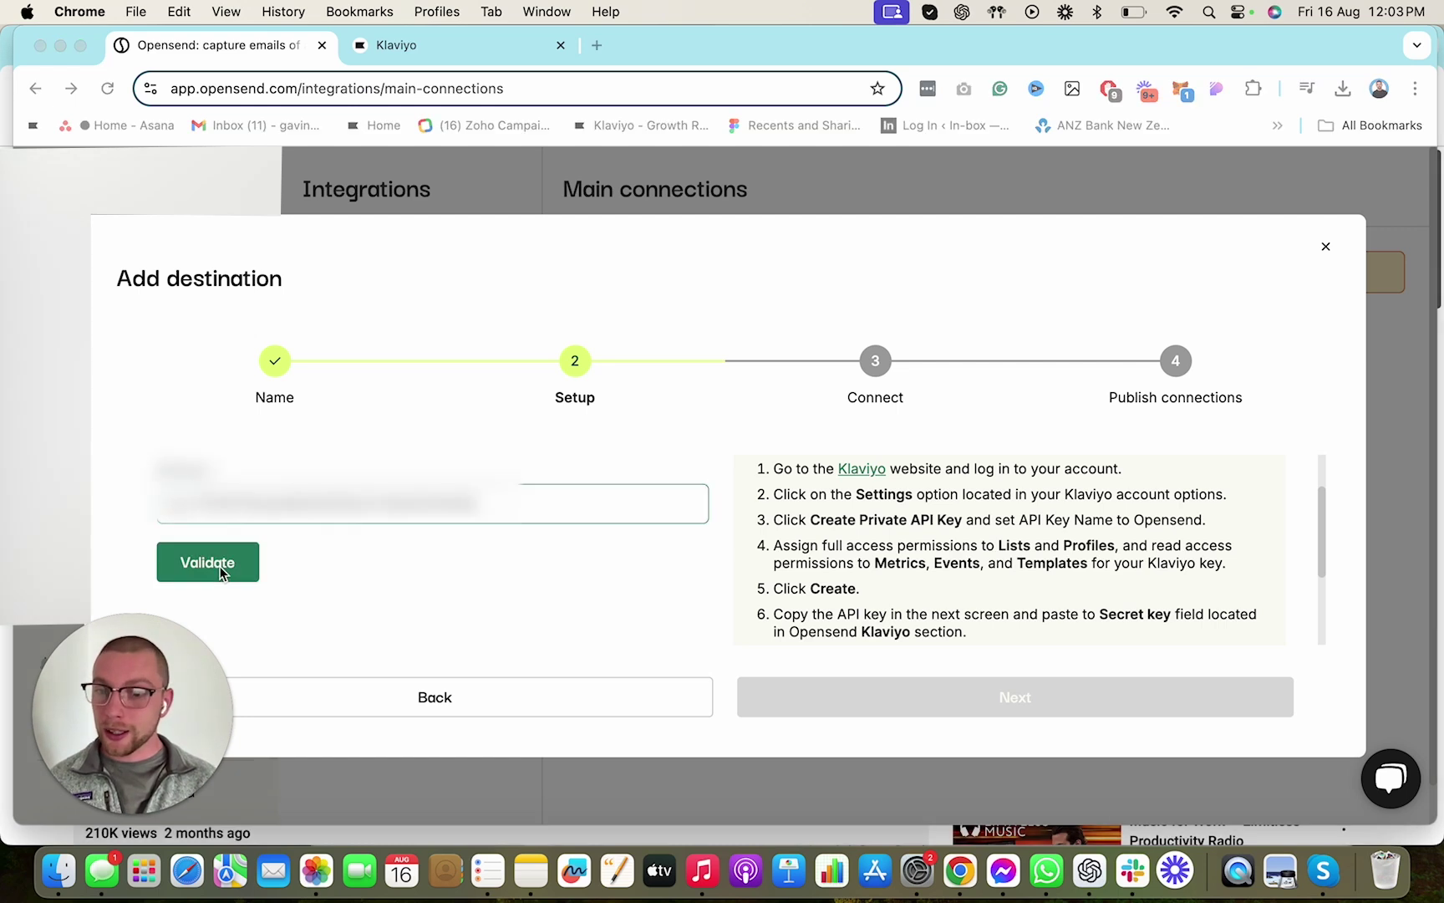
{"action": "left_click", "coordinate": [222, 572]}
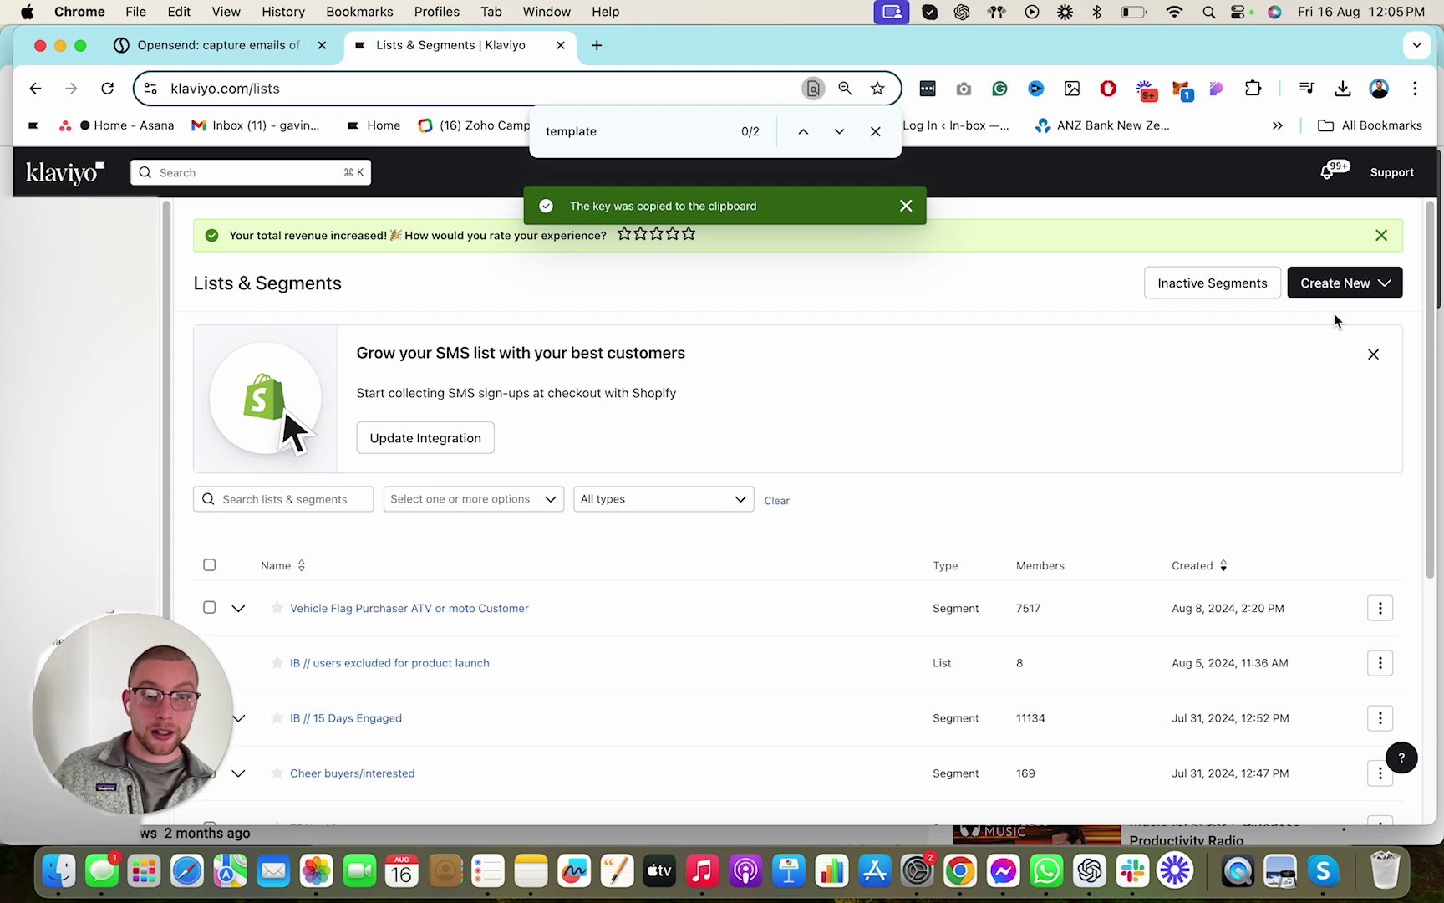
Create a new Klaviyo list named 'IB // Opensend'
{"action": "left_click", "coordinate": [1355, 289]}
{"action": "left_click", "coordinate": [1281, 333]}
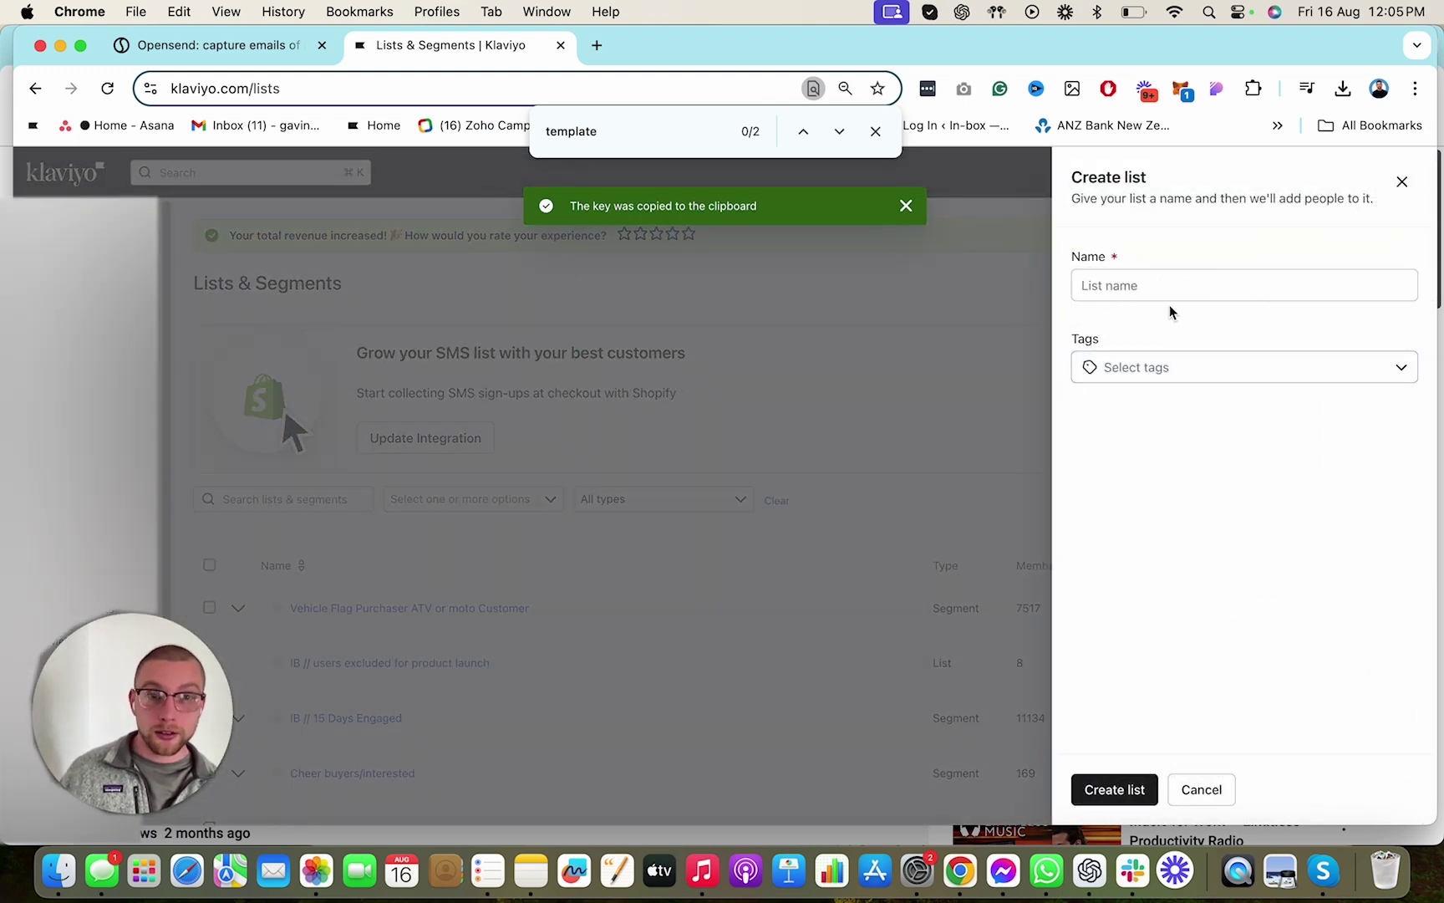
{"action": "left_click", "coordinate": [1180, 284]}
{"action": "type", "text": "Ib"}
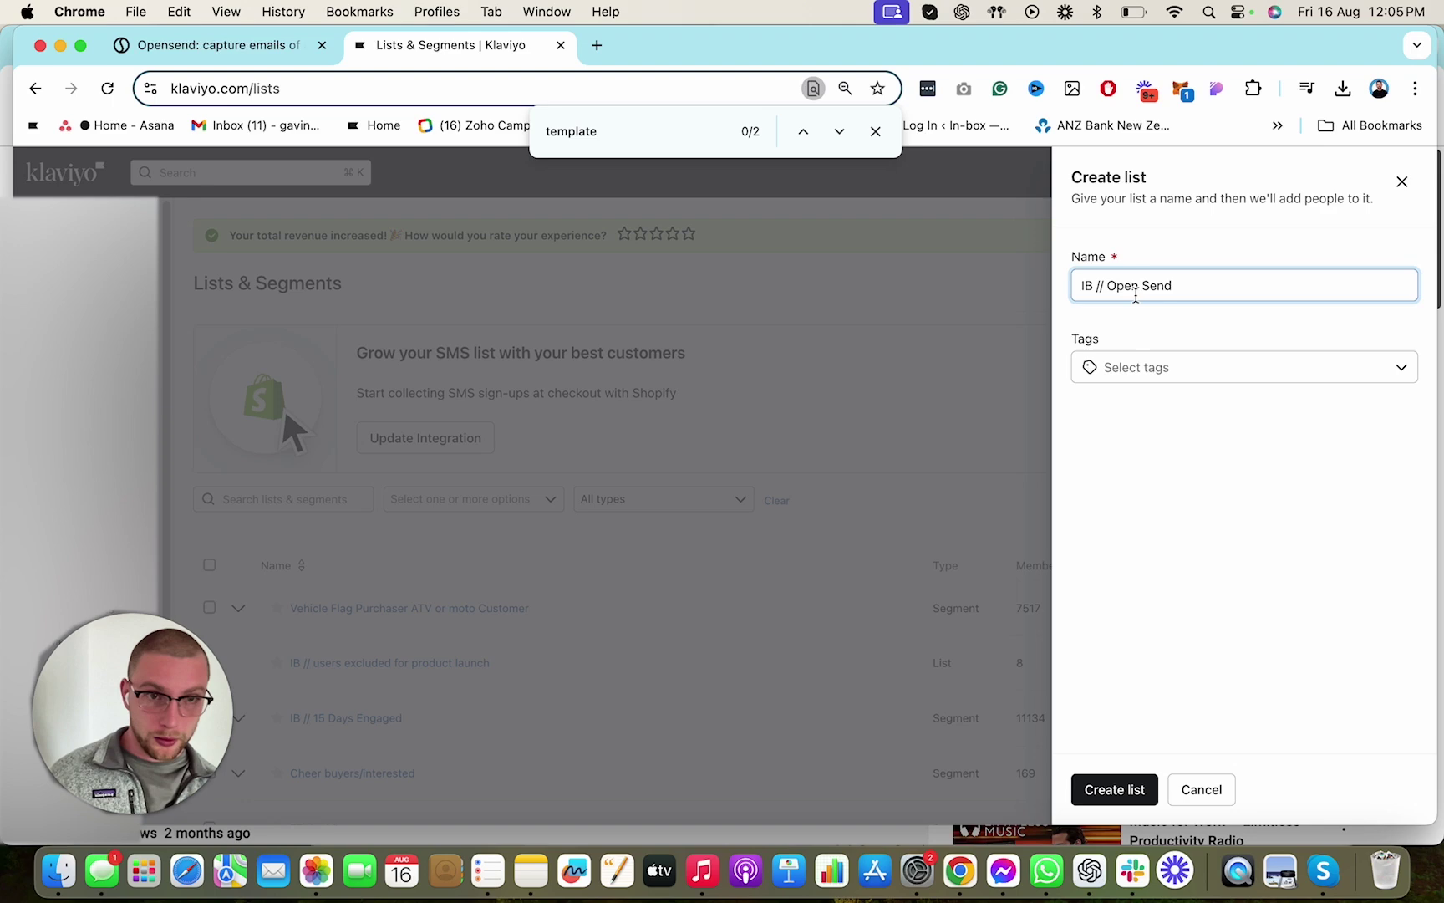
{"action": "left_click", "coordinate": [1147, 284]}
{"action": "key", "text": "BackSpace"}
{"action": "key", "text": "BackSpace"}
{"action": "type", "text": "s"}
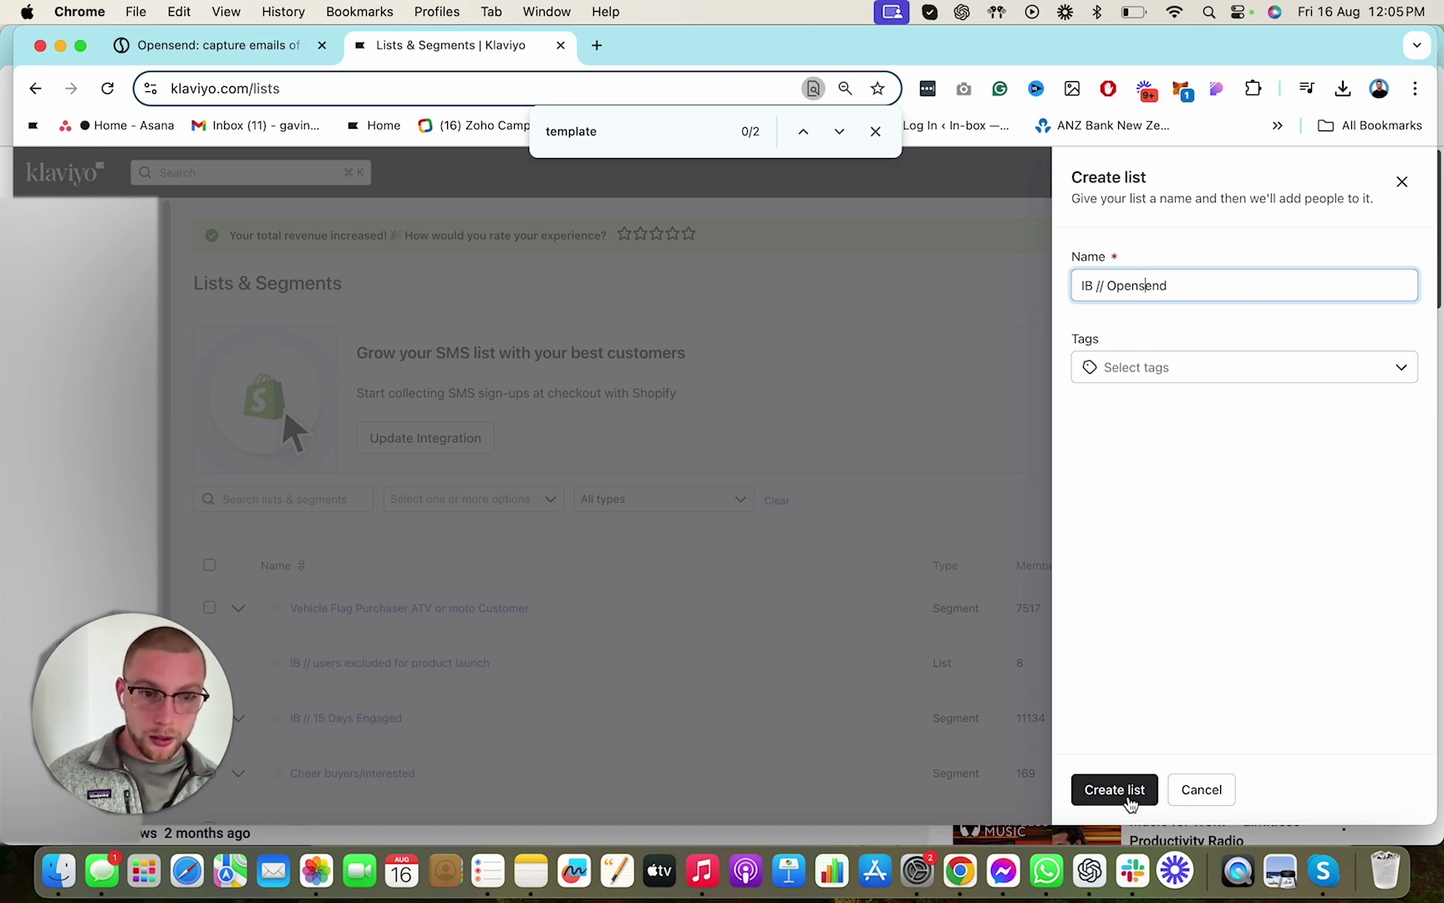
{"action": "left_click", "coordinate": [1115, 789]}
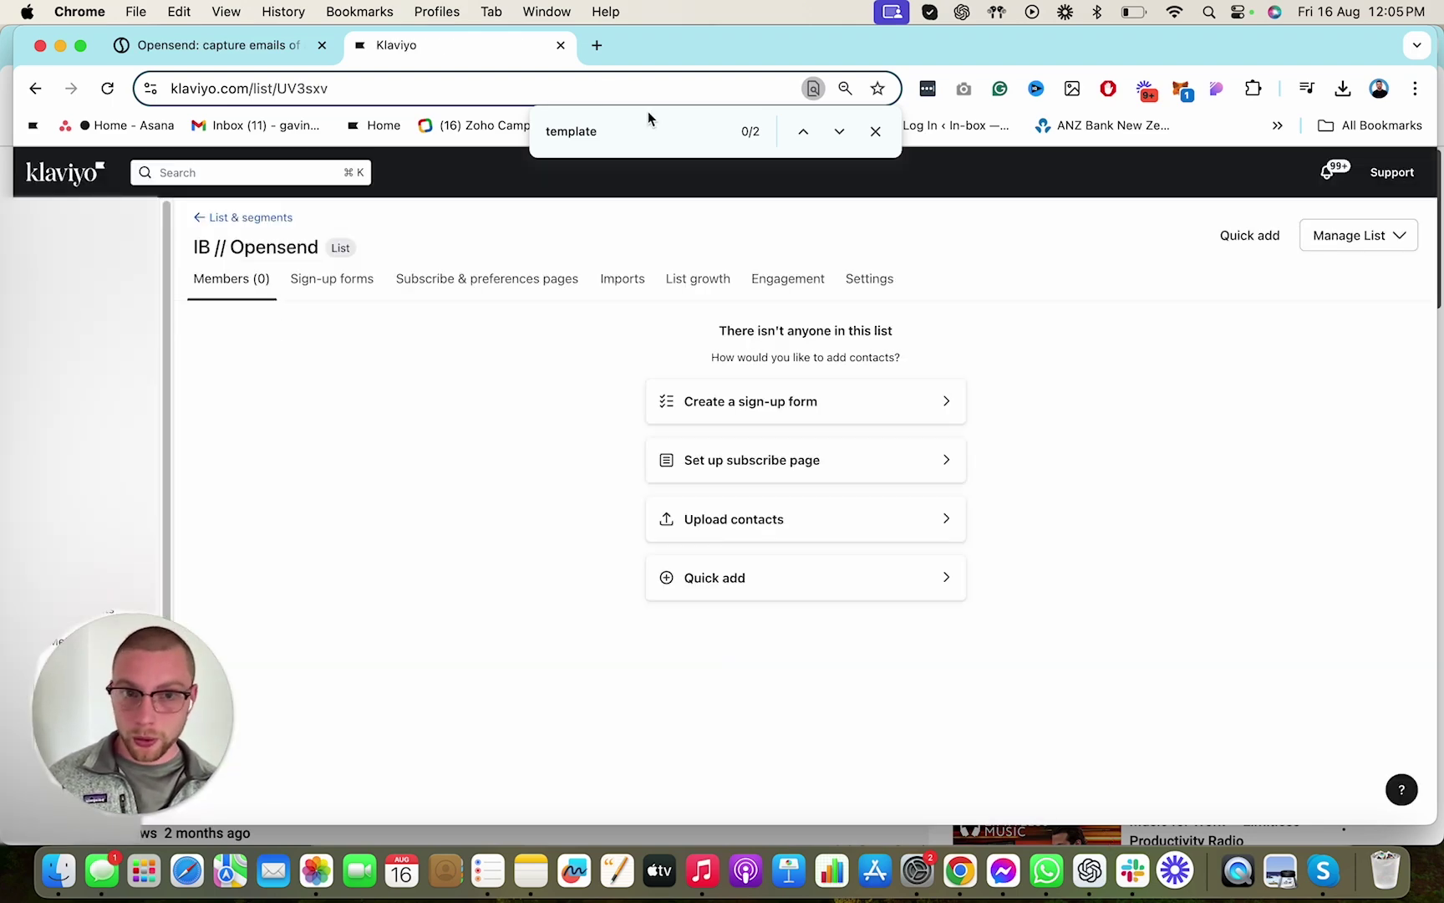
Reload Opensend to refresh its lists and restart adding a Klaviyo destination
{"action": "left_click", "coordinate": [263, 46]}
{"action": "left_click", "coordinate": [255, 522]}
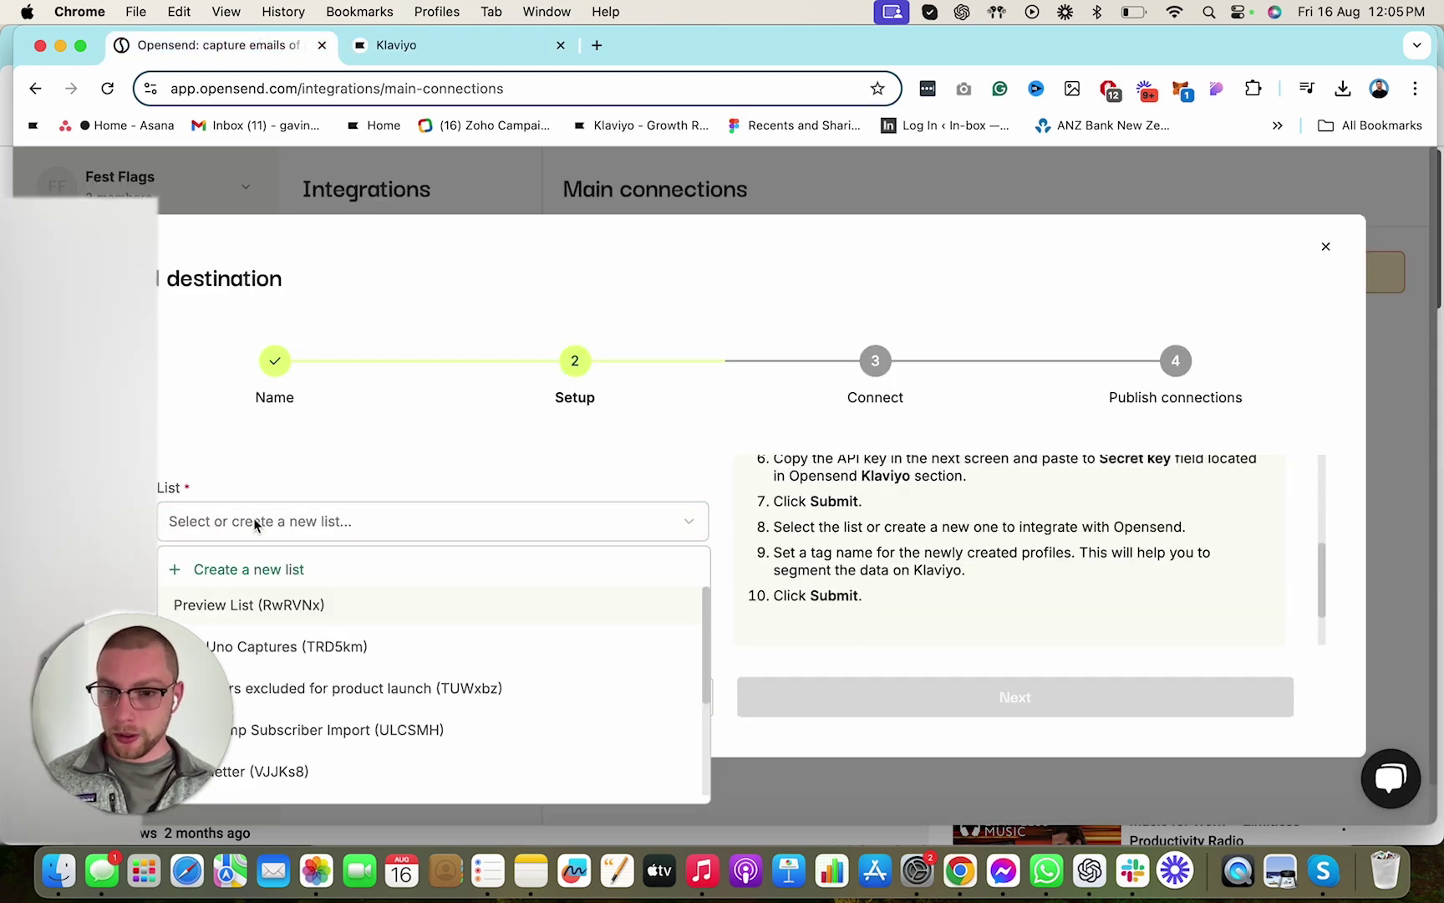
{"action": "key", "text": "super+r"}
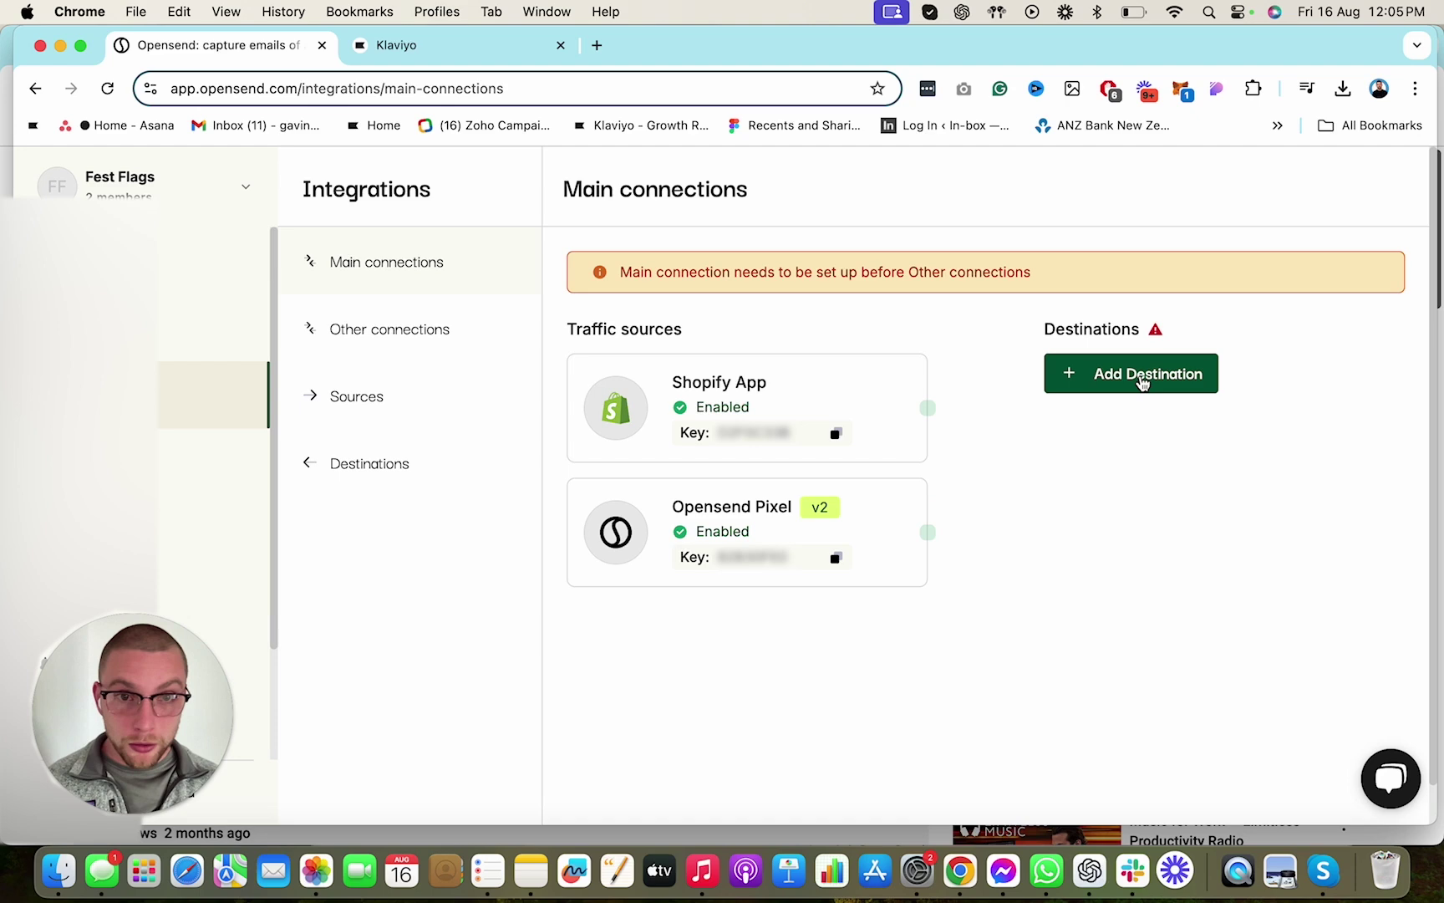
{"action": "left_click", "coordinate": [1143, 378]}
{"action": "left_click", "coordinate": [381, 444]}
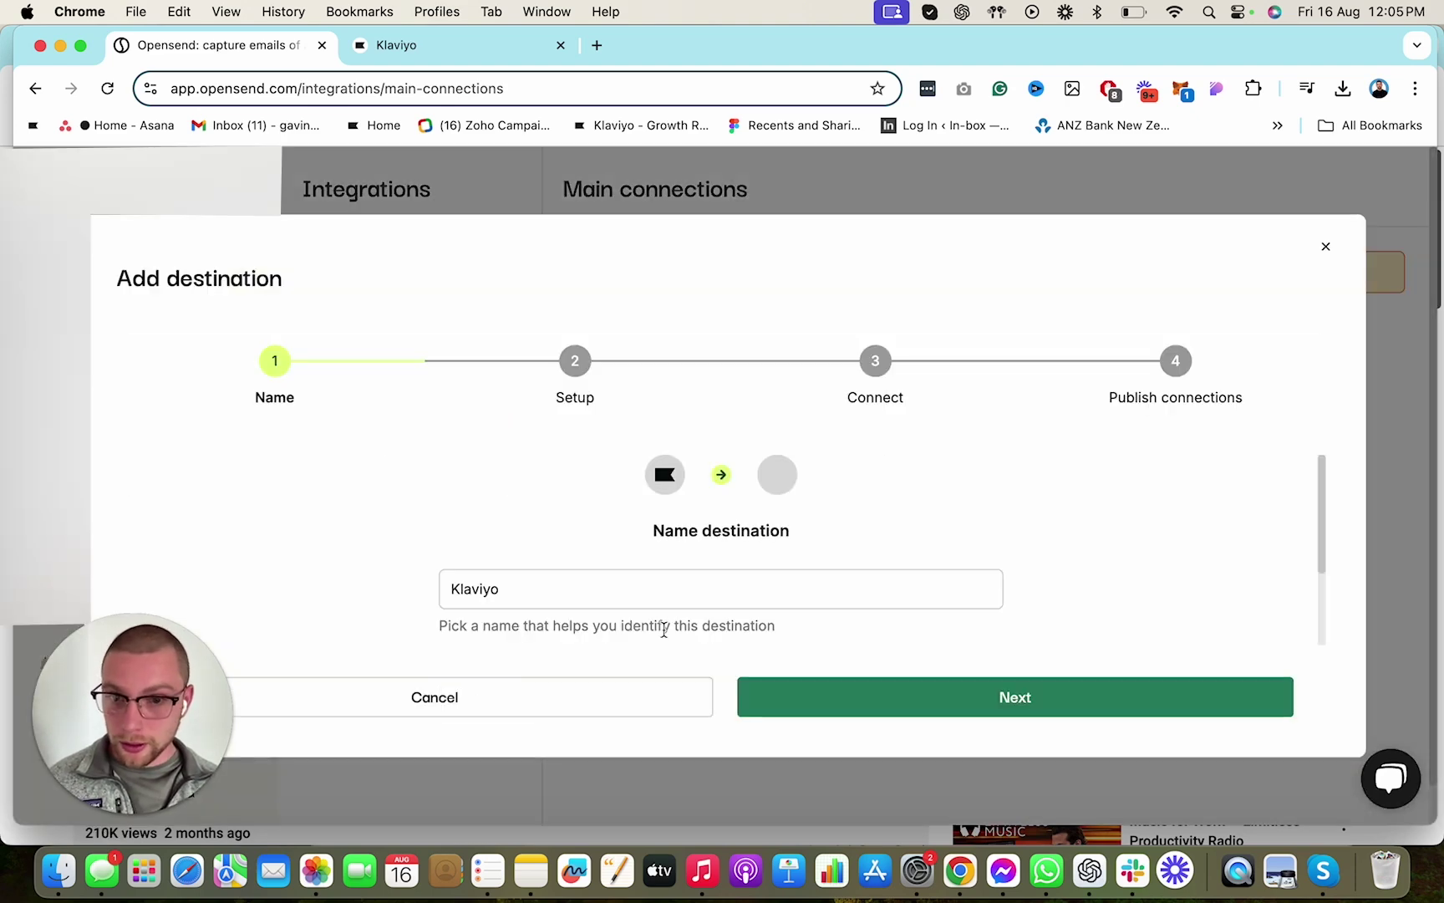
{"action": "left_click", "coordinate": [1130, 711]}
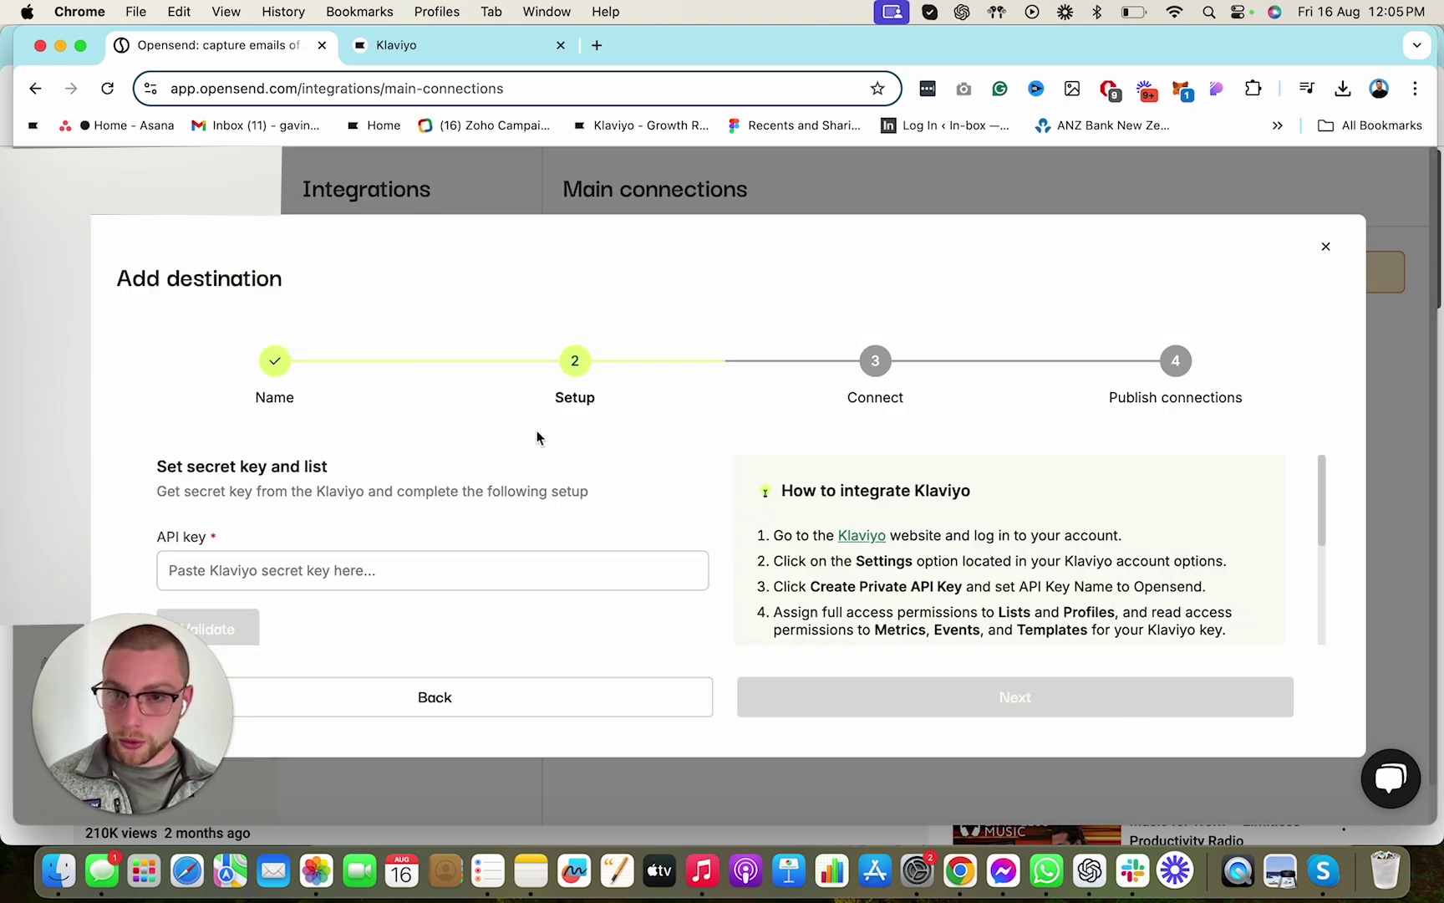
Send contacts to the IB // Opensend list with tag Opensend and no extra fields
{"action": "scroll", "coordinate": [371, 689], "scroll_direction": "down", "scroll_amount": 5}
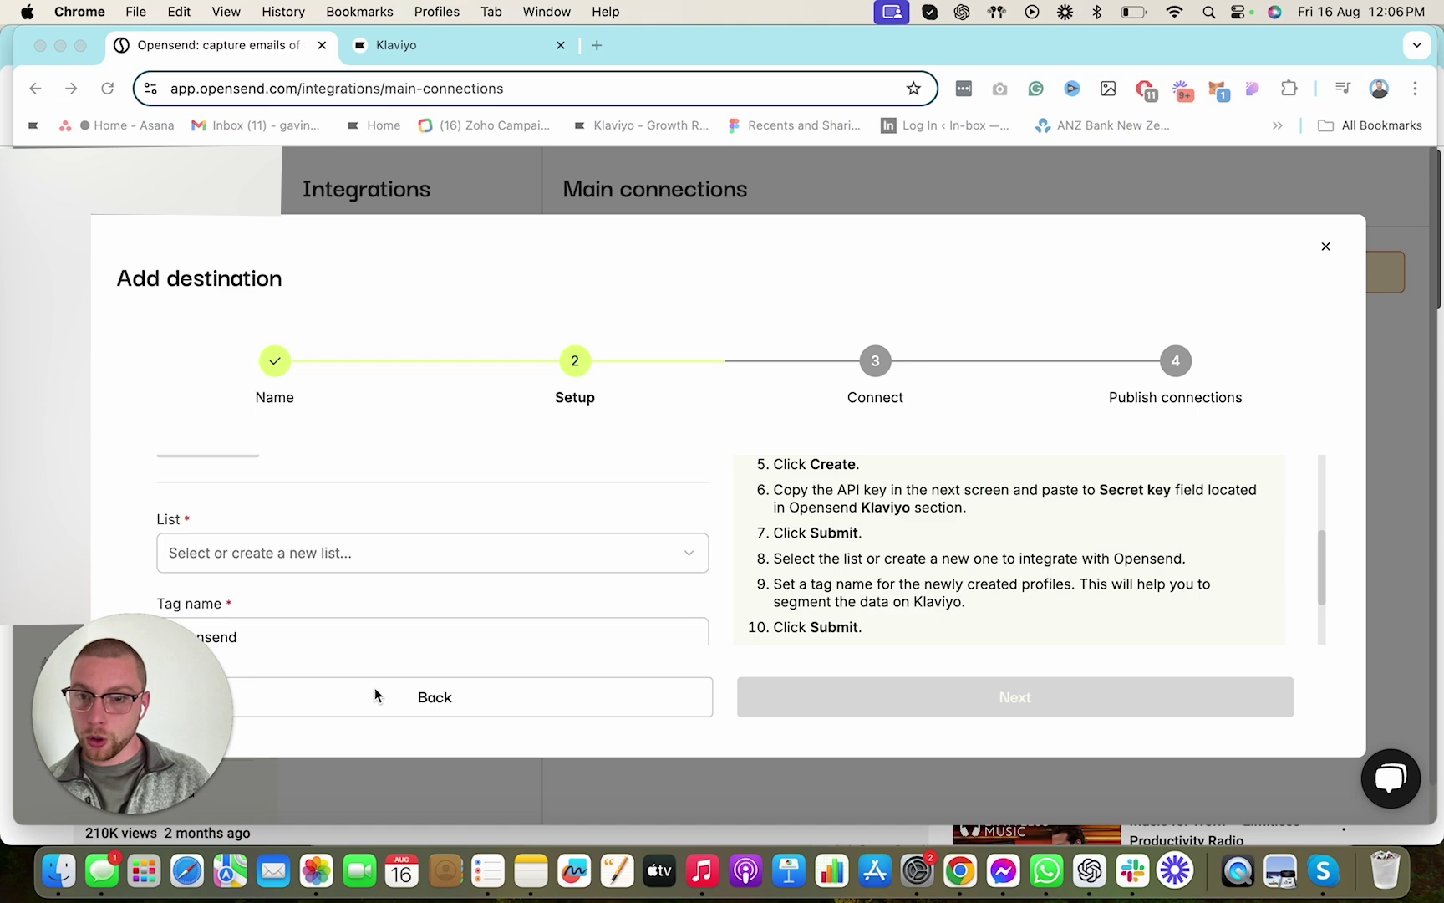
{"action": "left_click", "coordinate": [409, 557]}
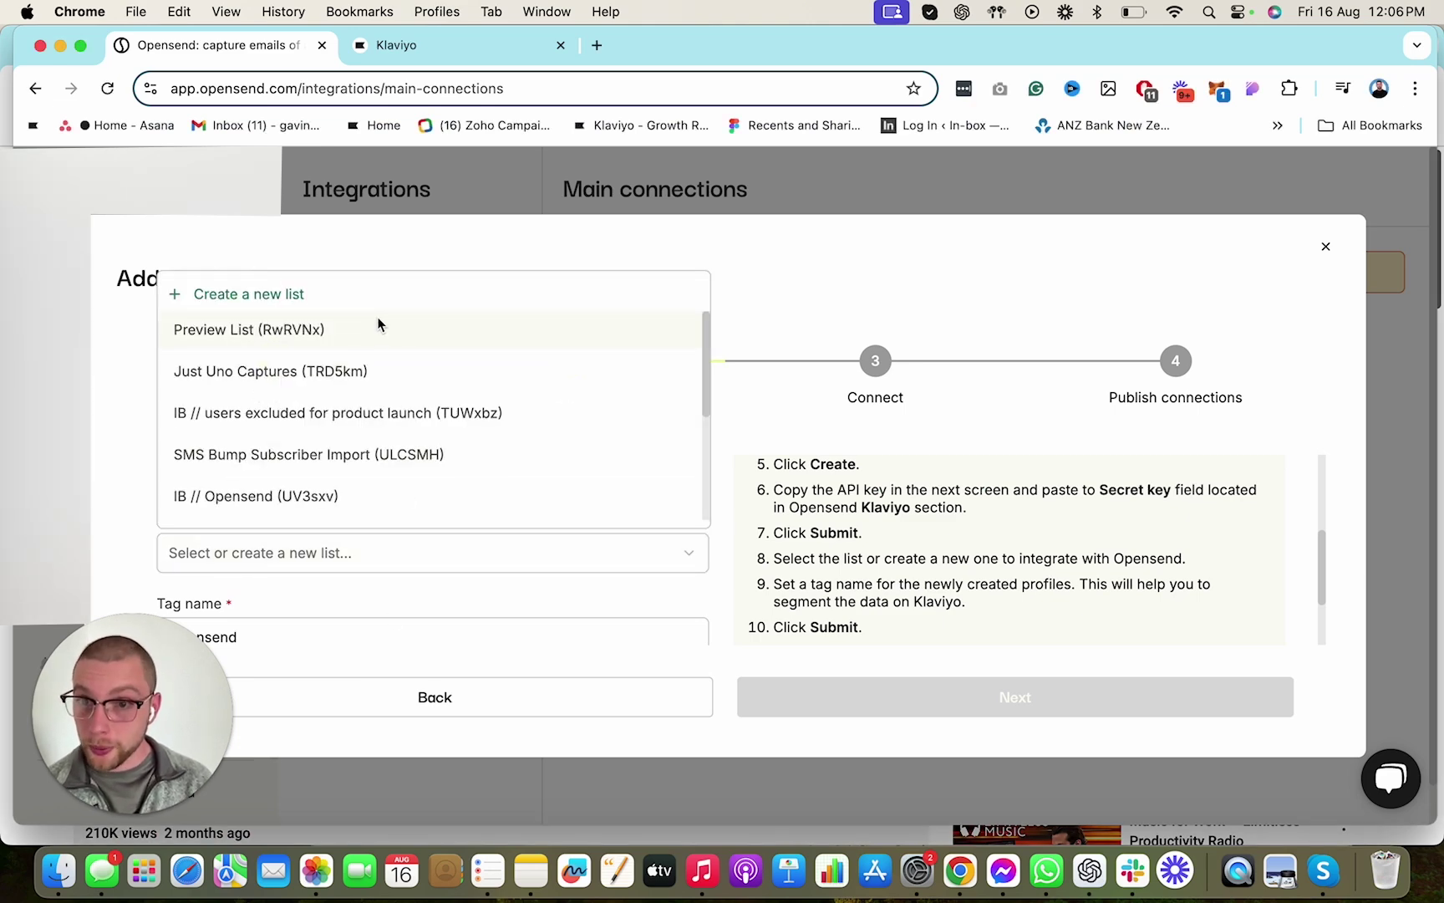
{"action": "left_click", "coordinate": [345, 297]}
{"action": "left_click", "coordinate": [579, 497]}
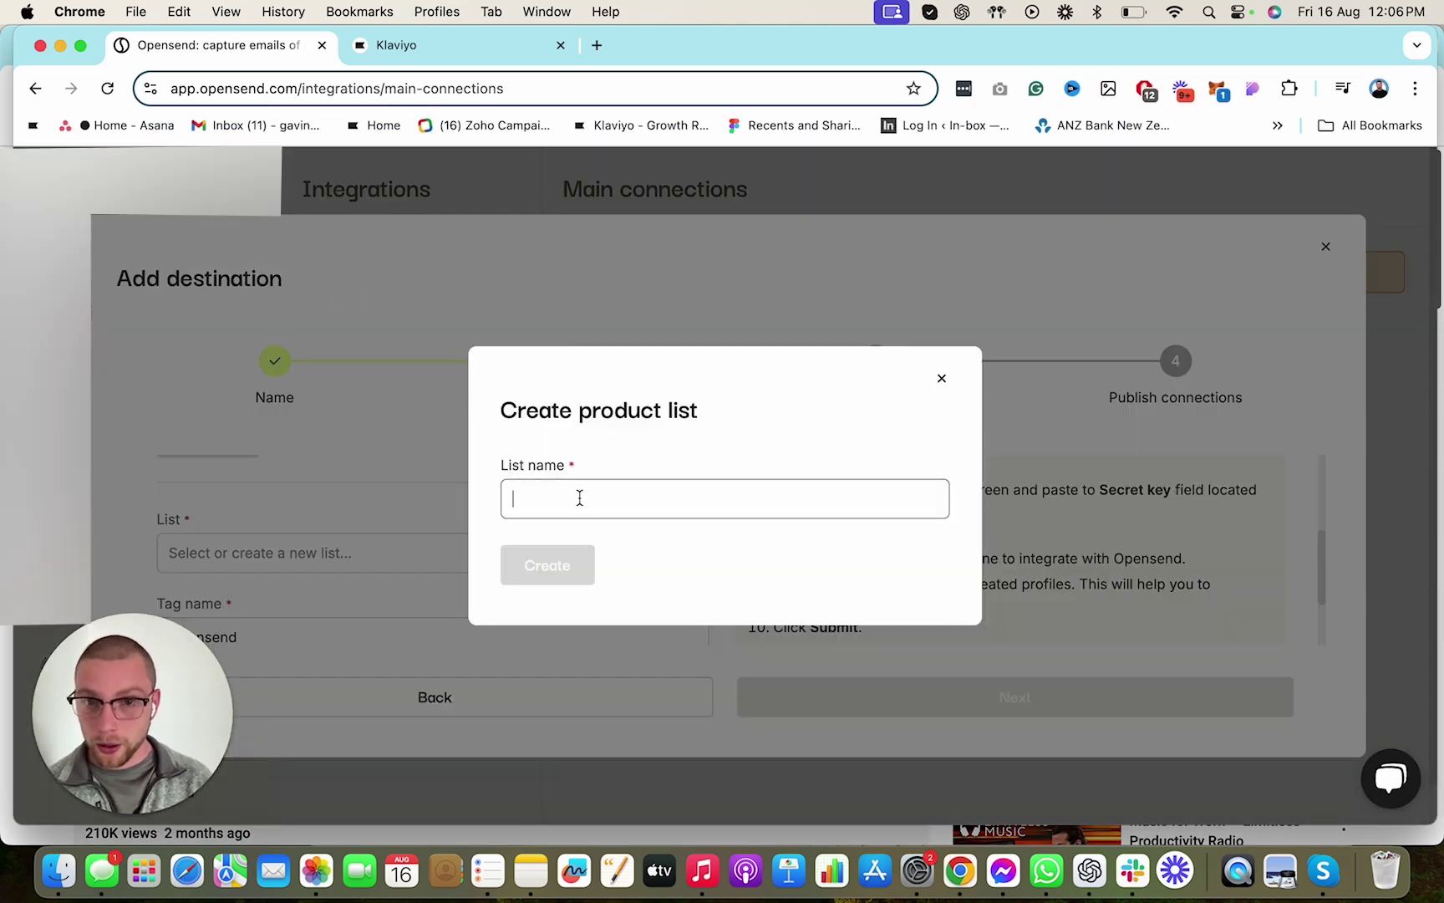
{"action": "left_click", "coordinate": [940, 380]}
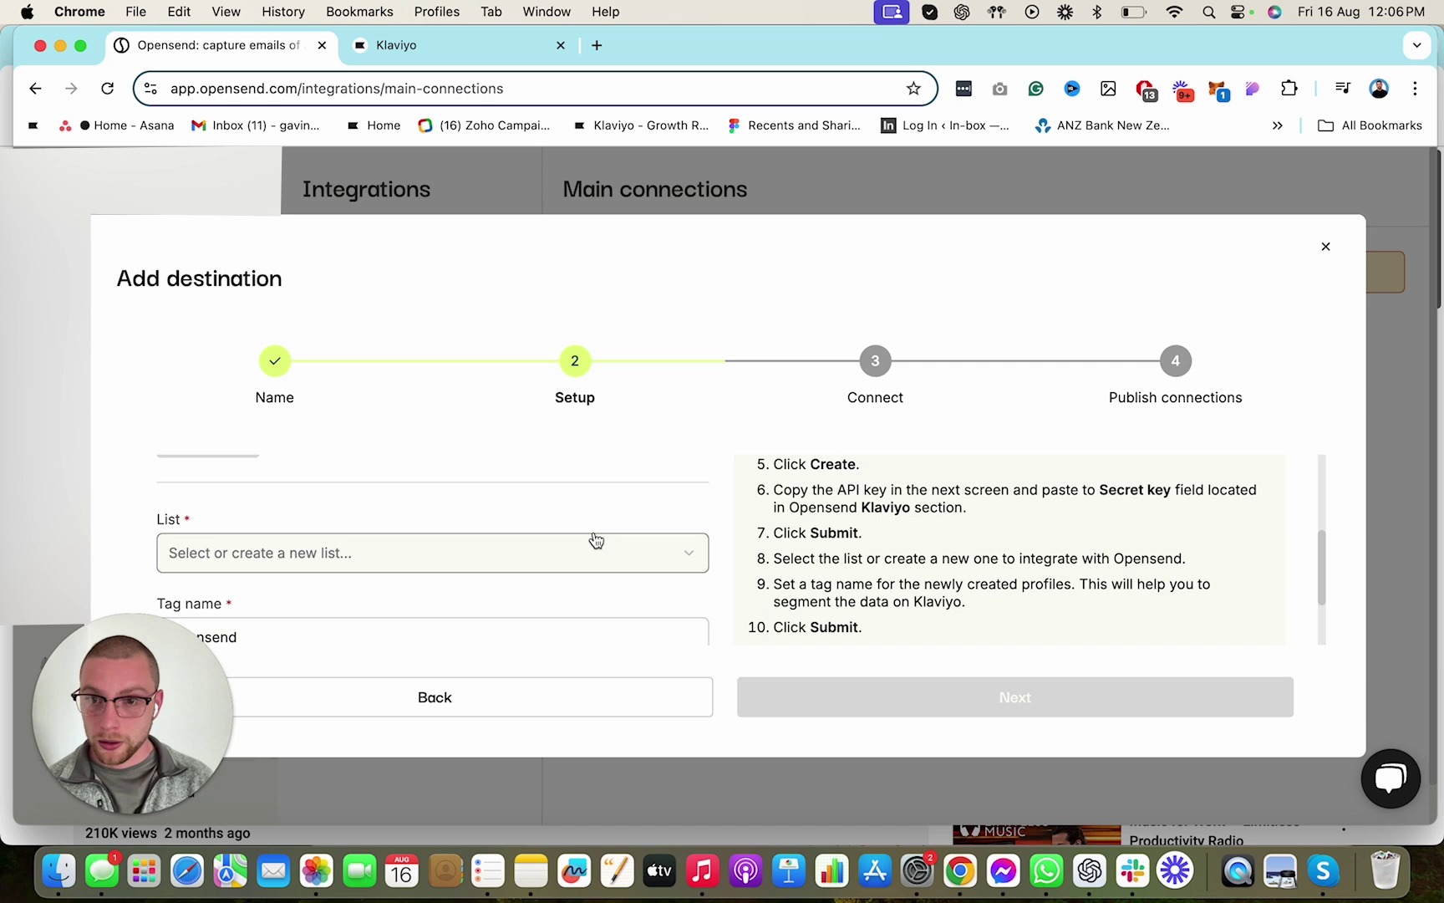
{"action": "left_click", "coordinate": [577, 547]}
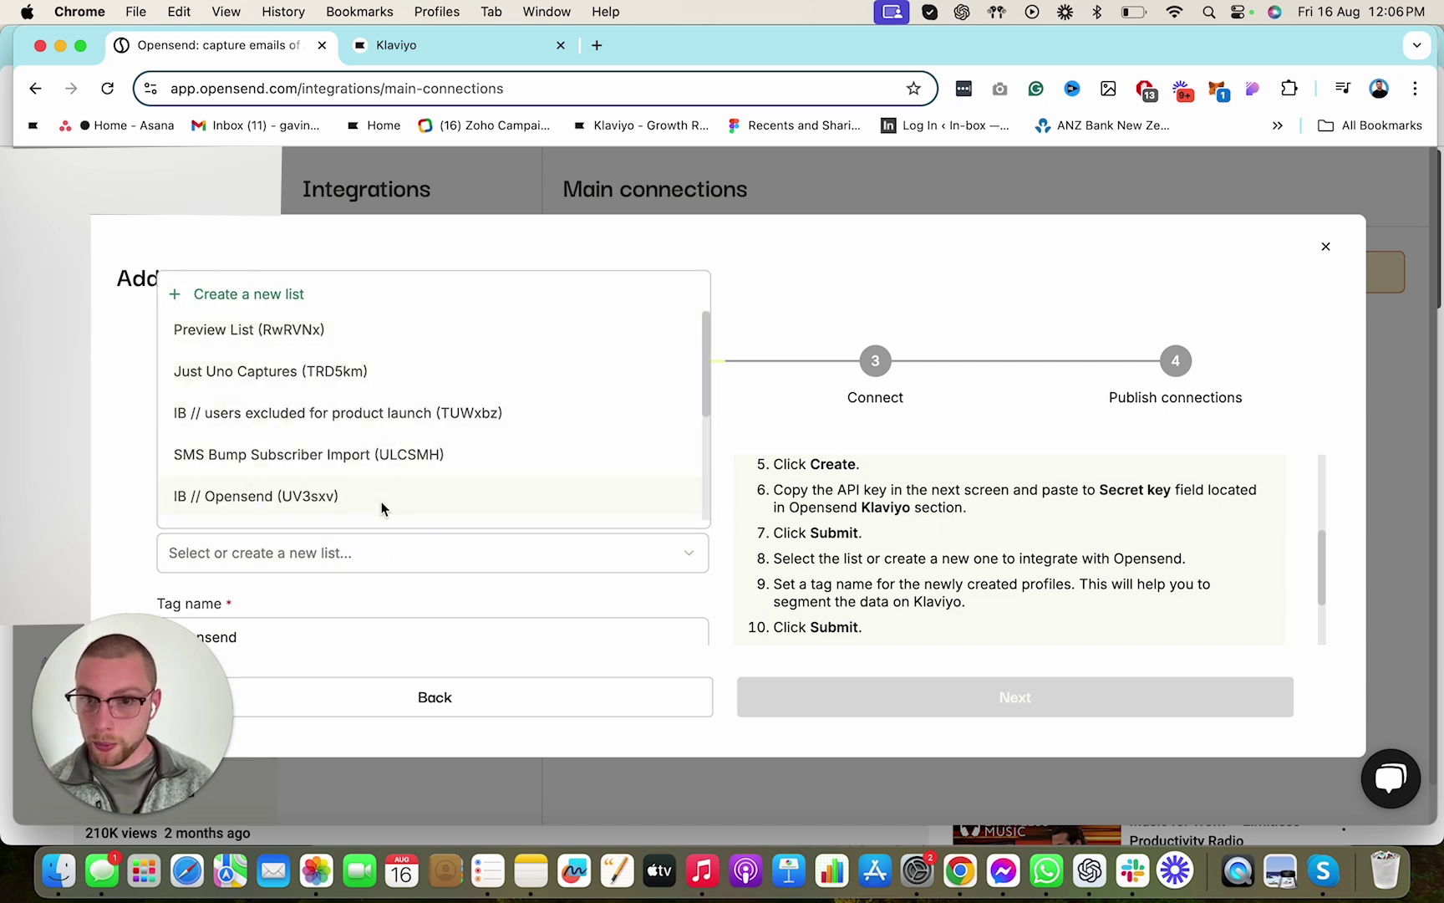
{"action": "left_click", "coordinate": [254, 496]}
{"action": "scroll", "coordinate": [321, 569], "scroll_direction": "down", "scroll_amount": 3}
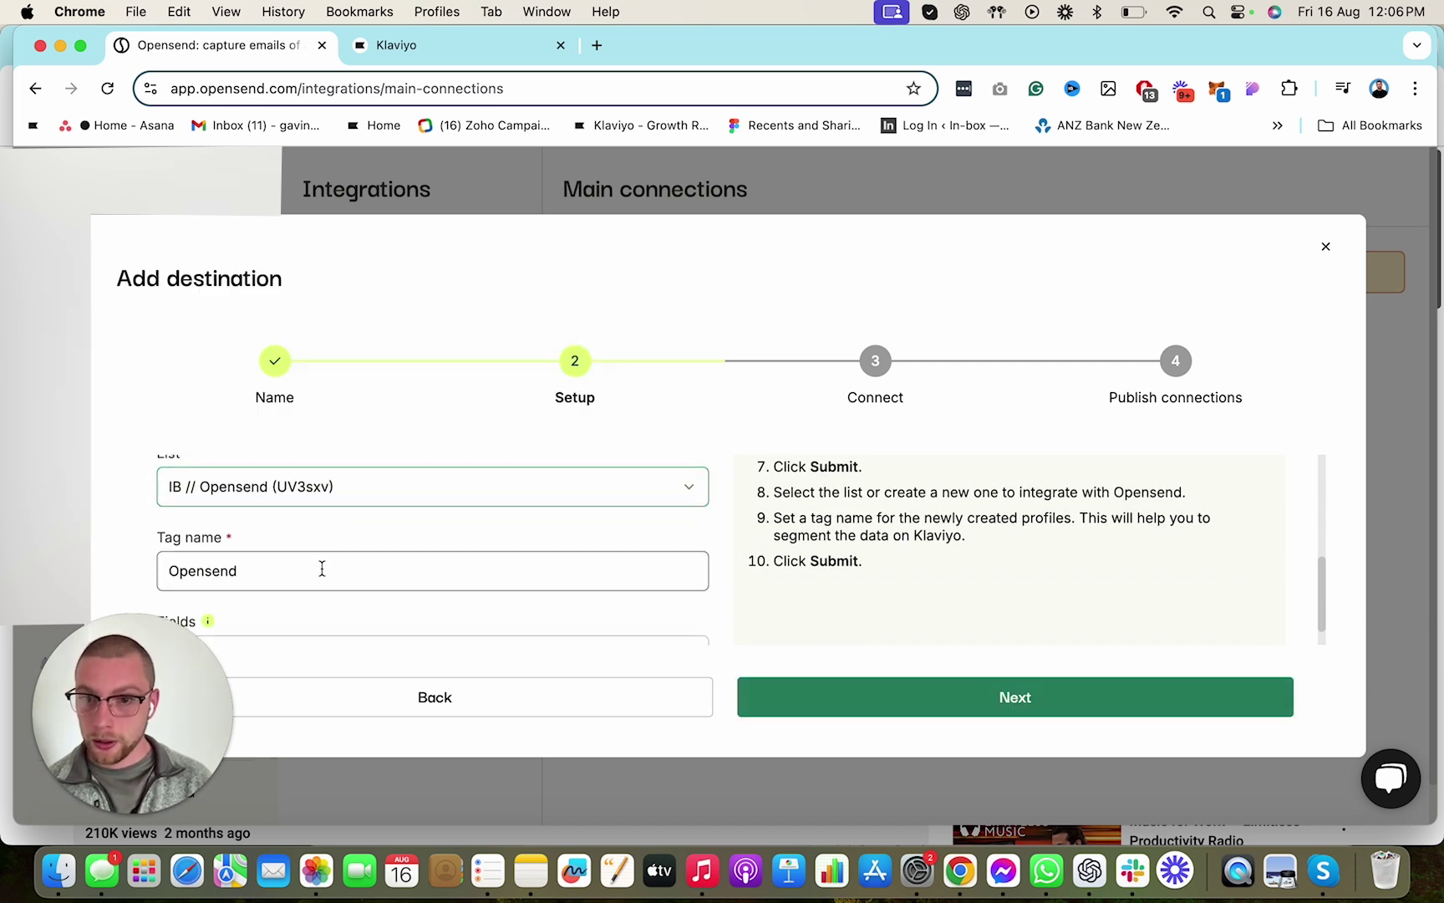
{"action": "left_click", "coordinate": [286, 620]}
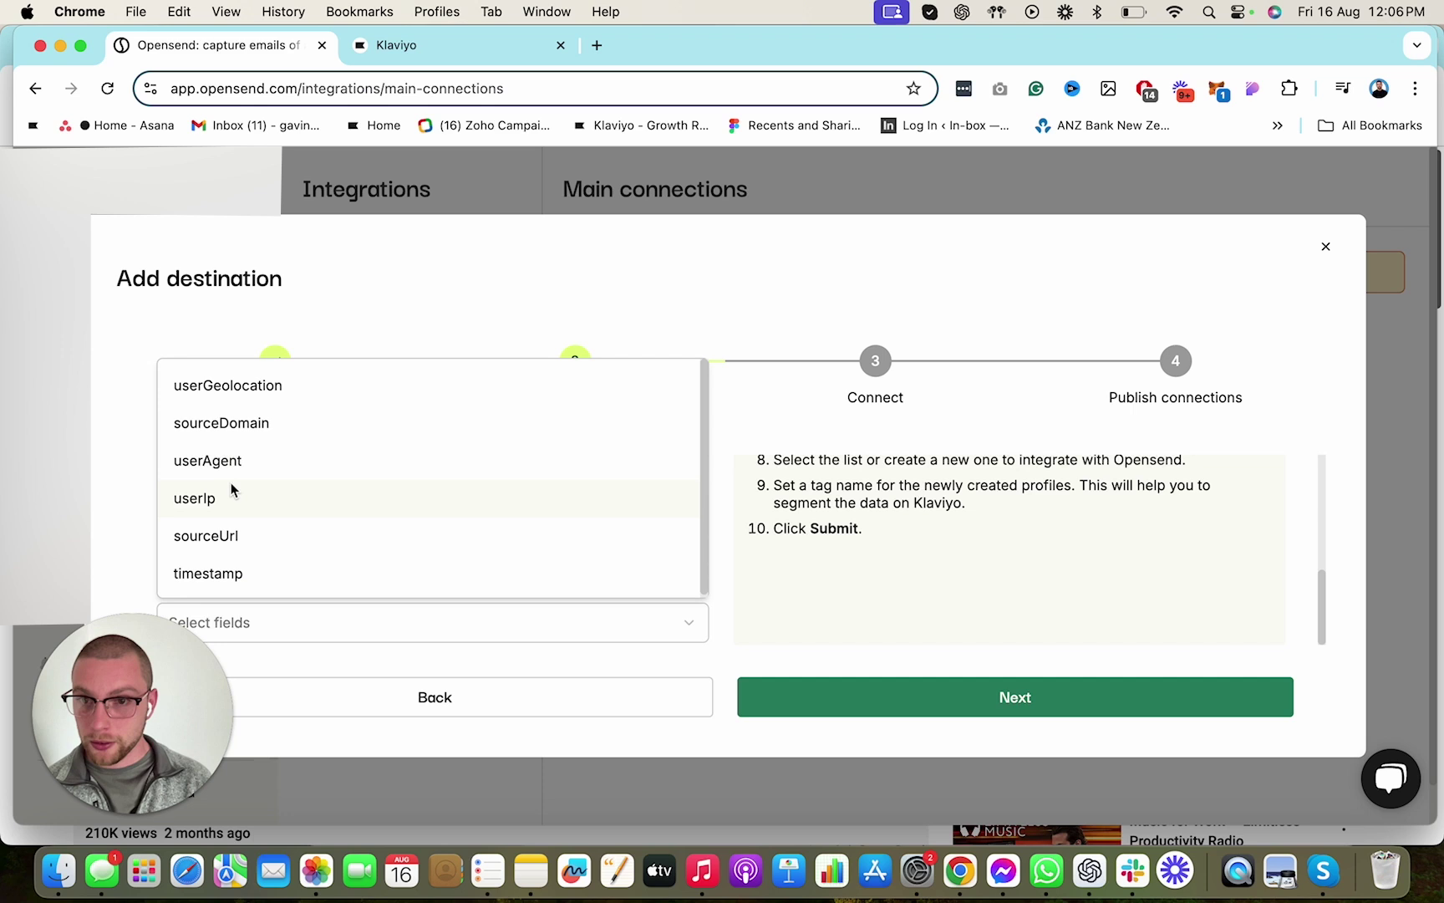
{"action": "left_click", "coordinate": [869, 495]}
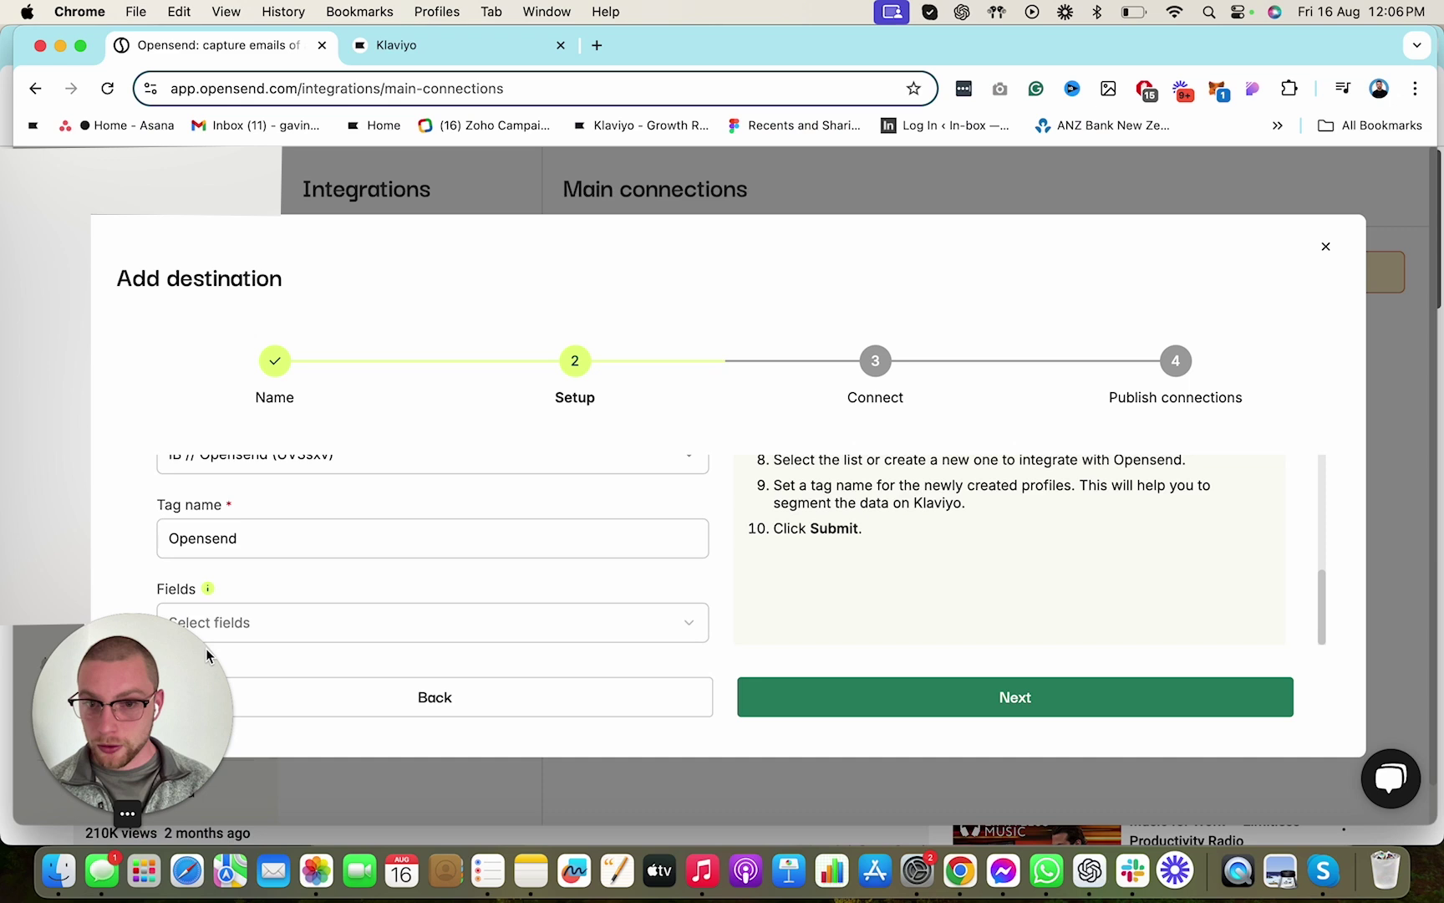
{"action": "mouse_move", "coordinate": [208, 593]}
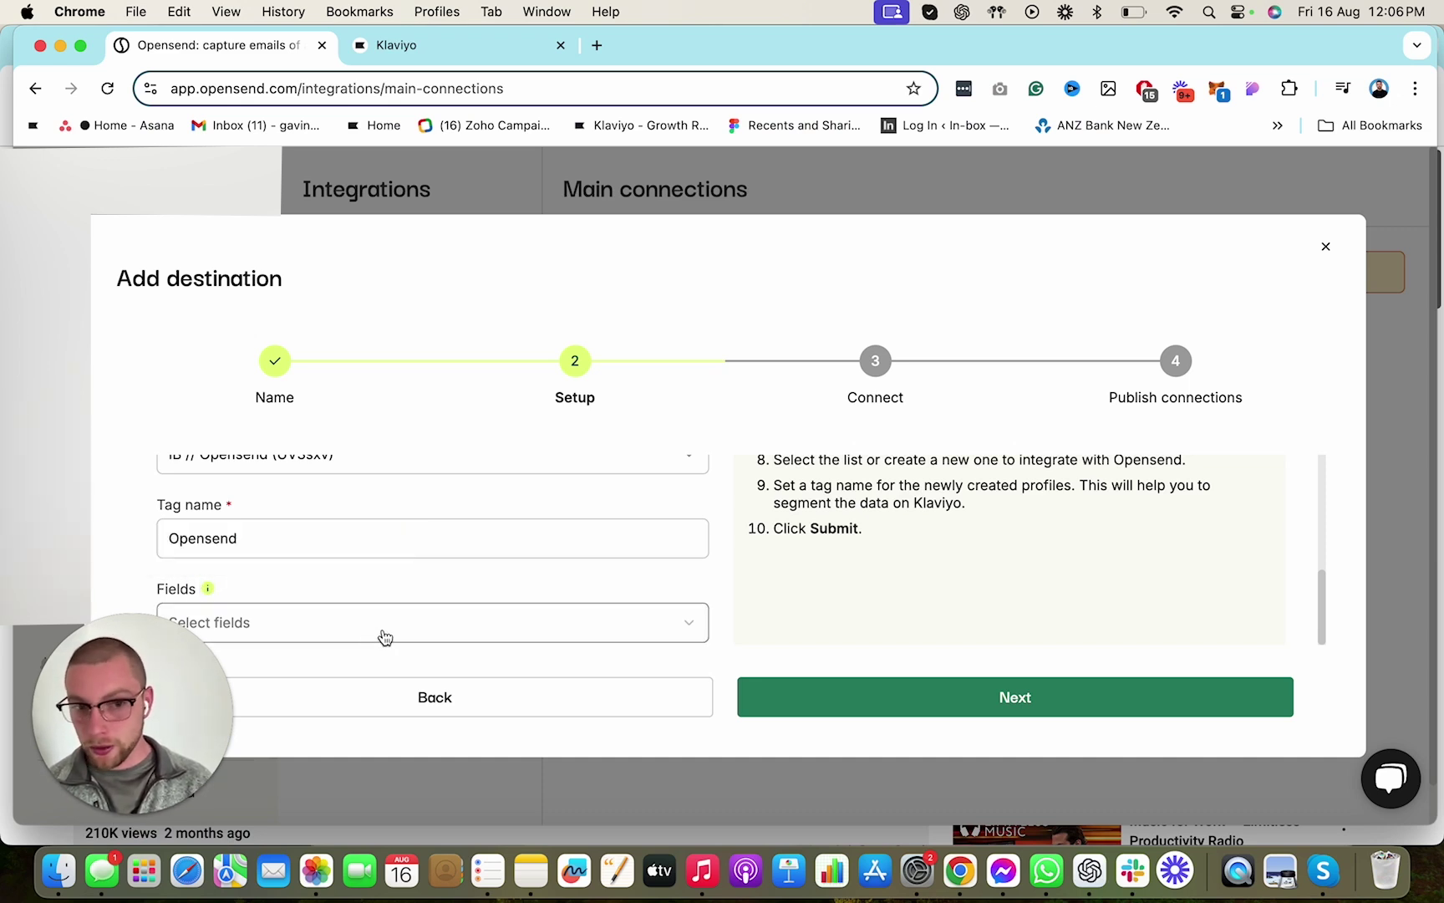
{"action": "left_click", "coordinate": [1133, 709]}
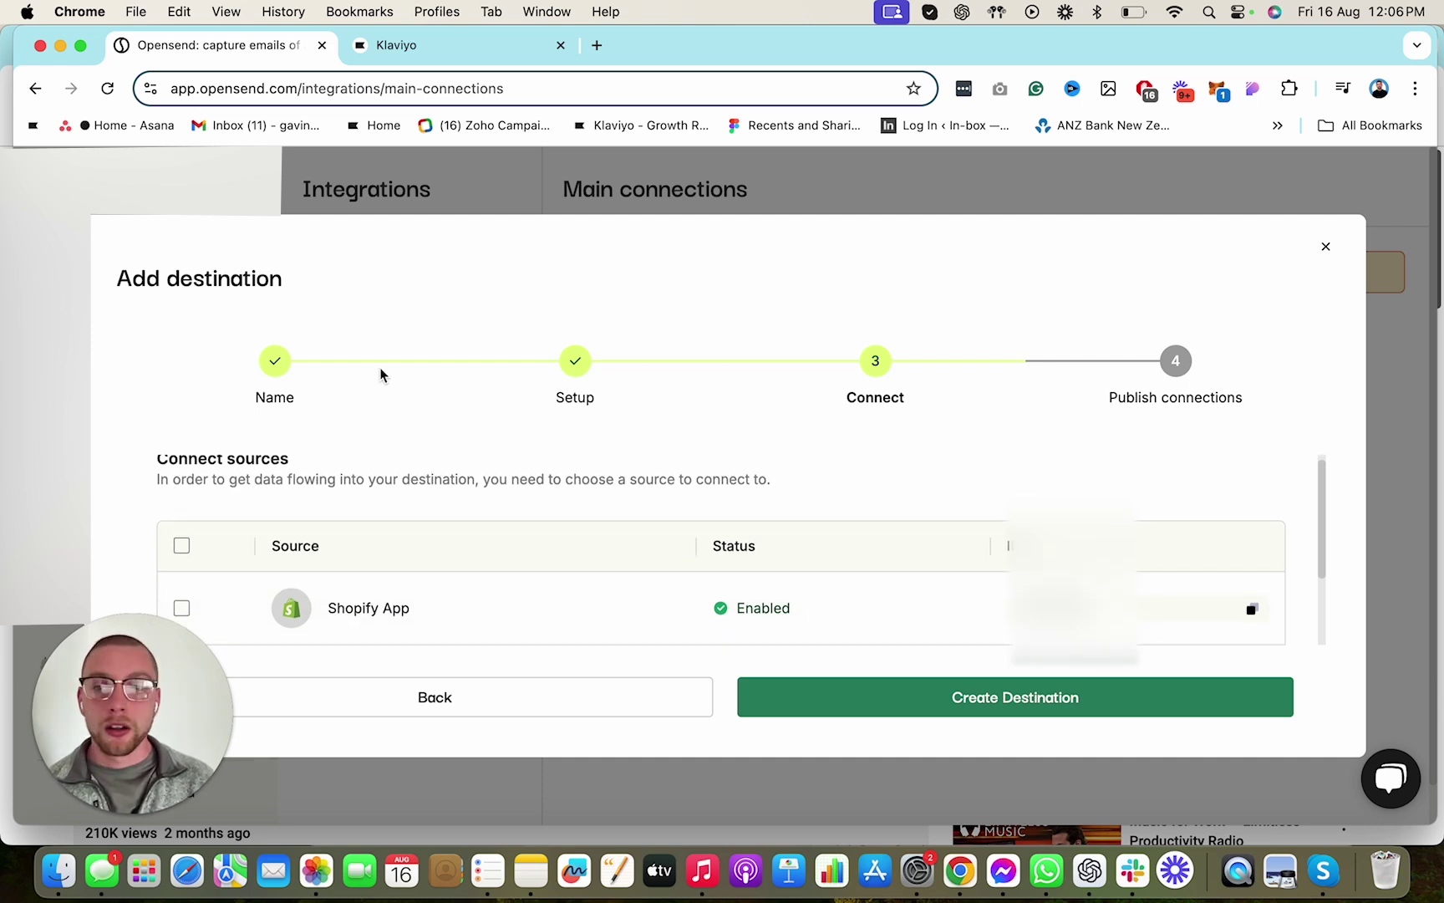
Create the Klaviyo destination from the Connect step
{"action": "scroll", "coordinate": [528, 585], "scroll_direction": "down", "scroll_amount": 3}
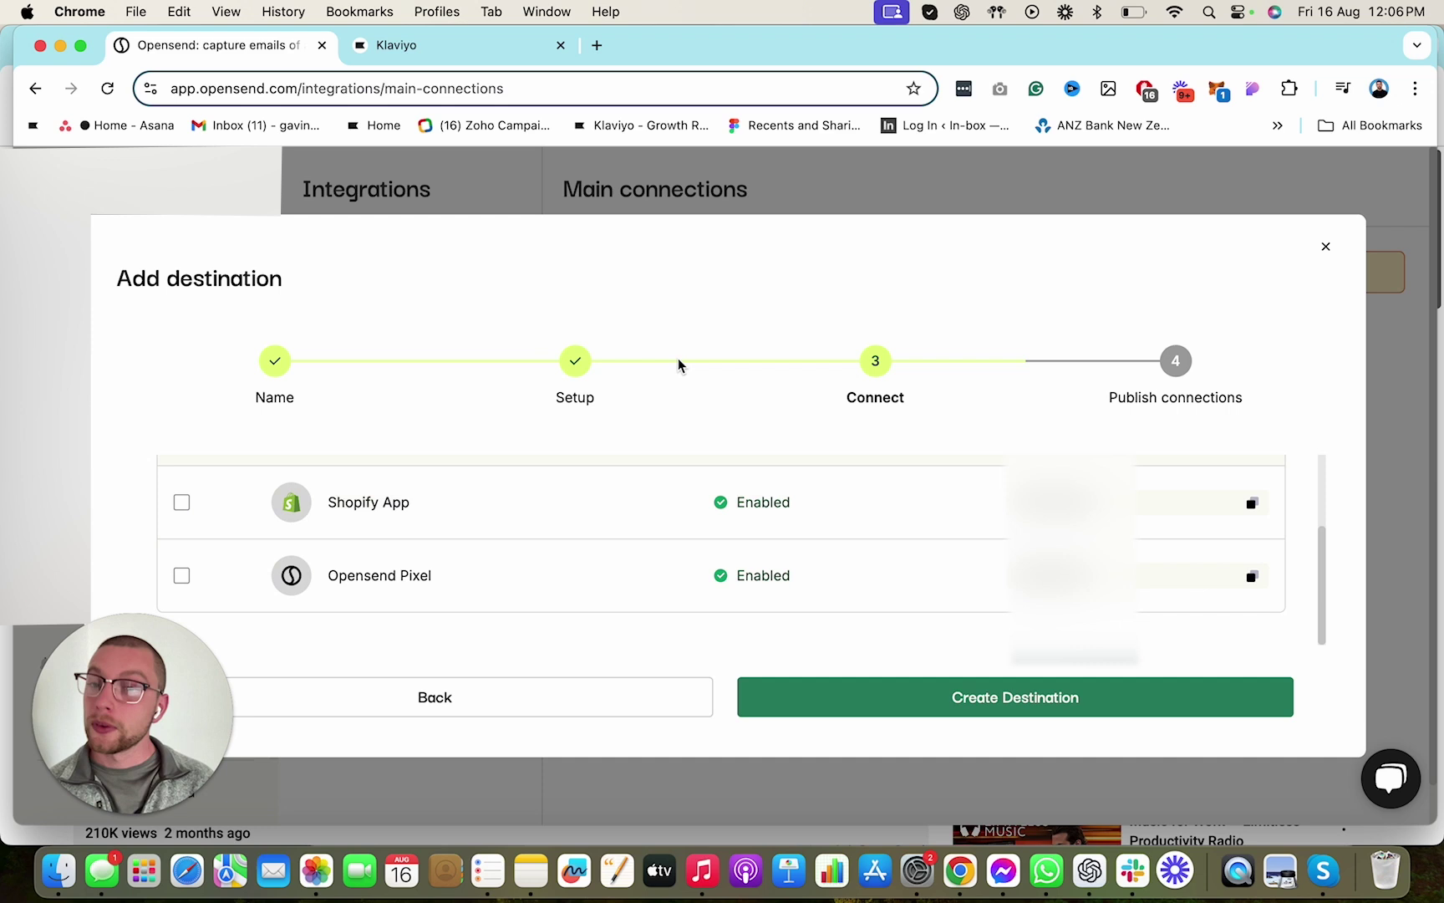
{"action": "left_click", "coordinate": [1016, 711]}
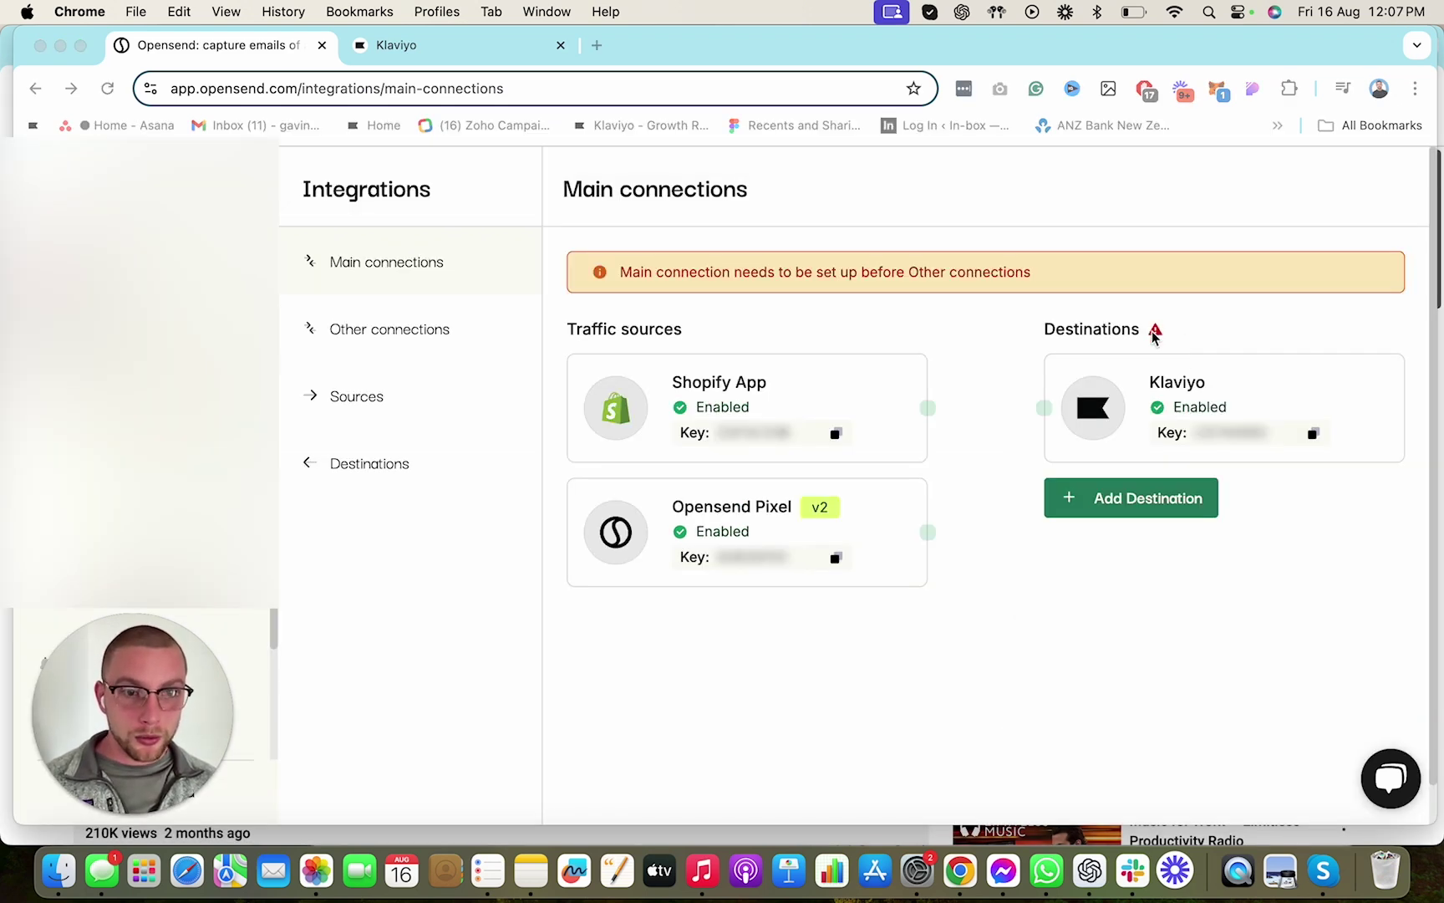
{"action": "left_click", "coordinate": [1154, 333]}
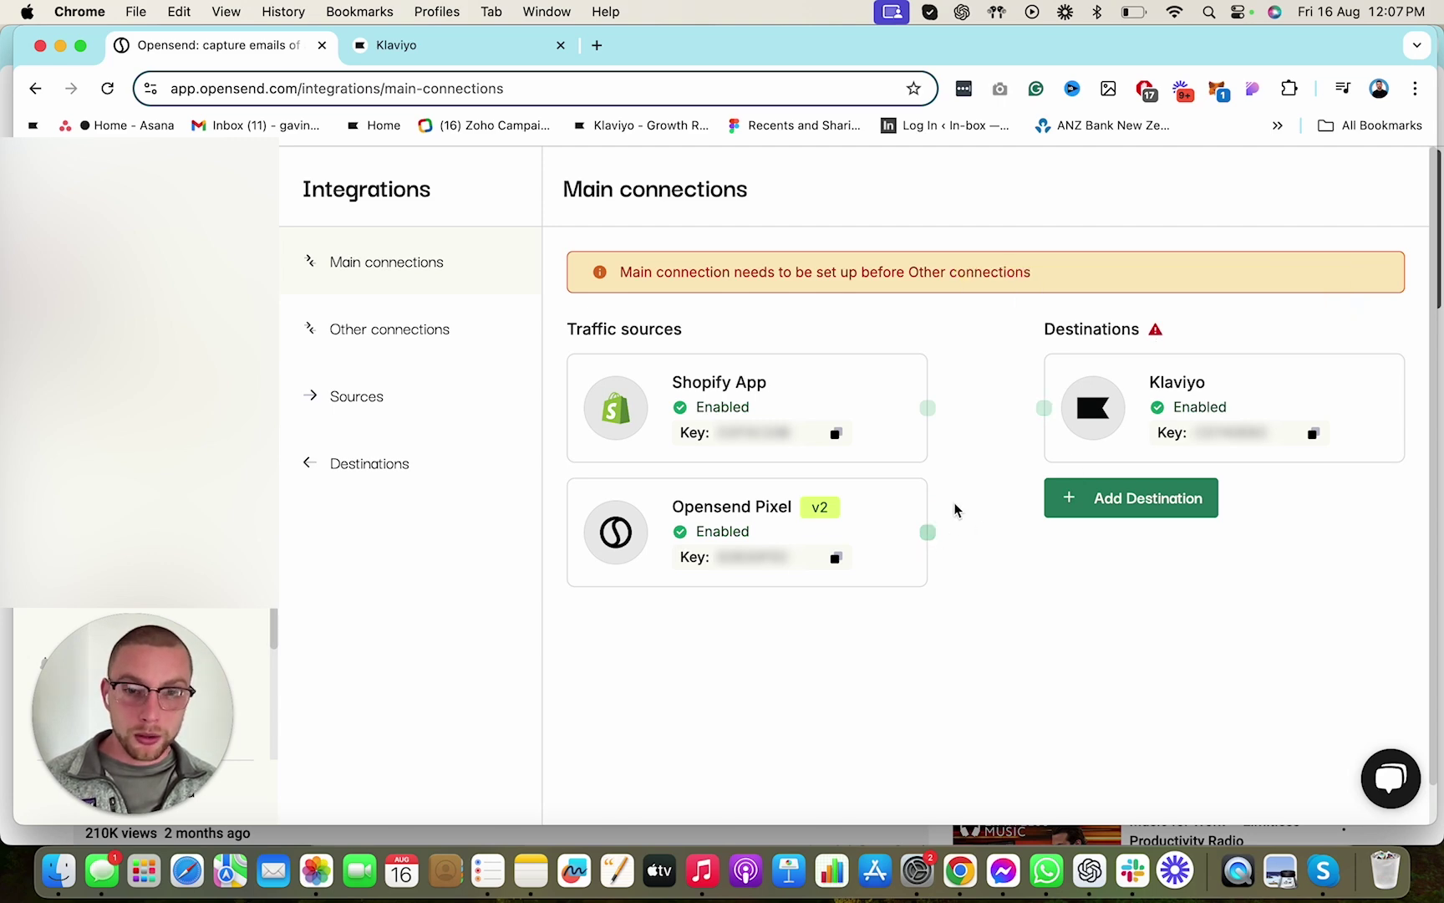
Link the Opensend Pixel to the Klaviyo destination and make the connection live
{"action": "left_click_drag", "start_coordinate": [932, 530], "coordinate": [1045, 410]}
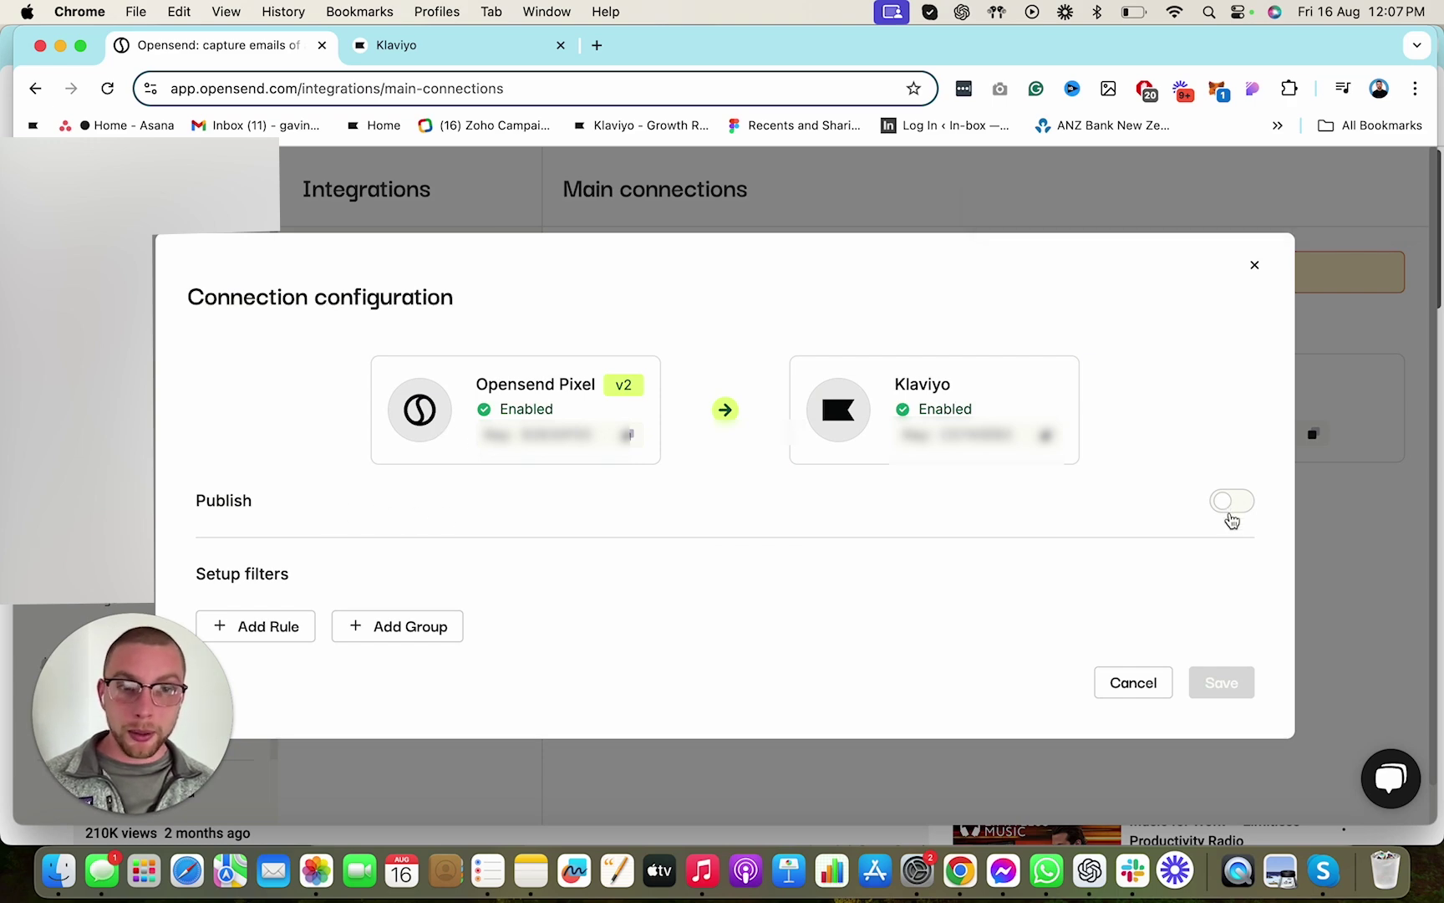
{"action": "left_click", "coordinate": [1232, 502]}
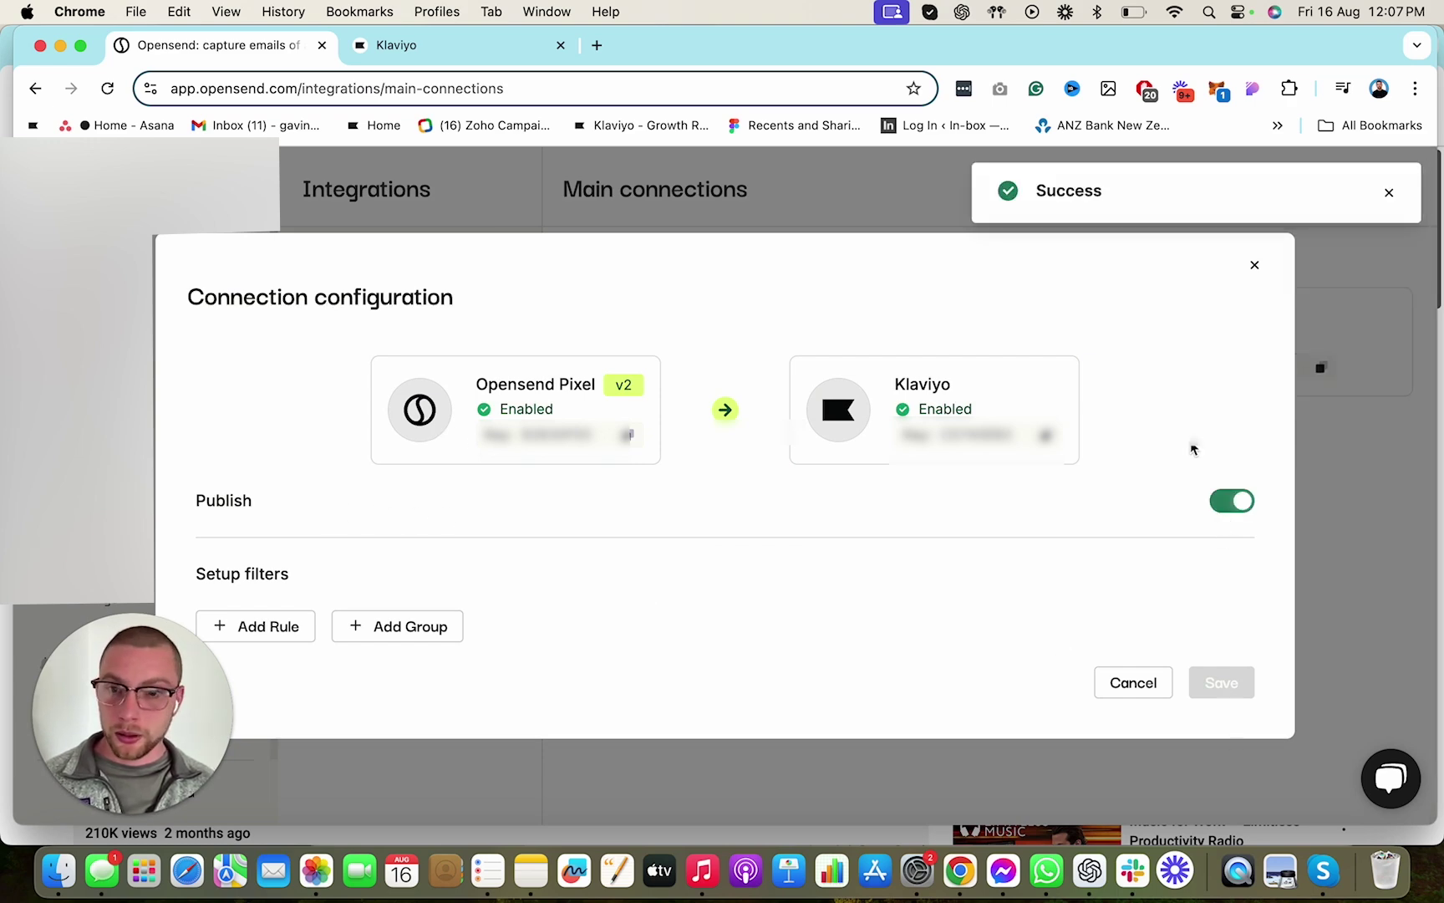
{"action": "left_click", "coordinate": [1255, 265]}
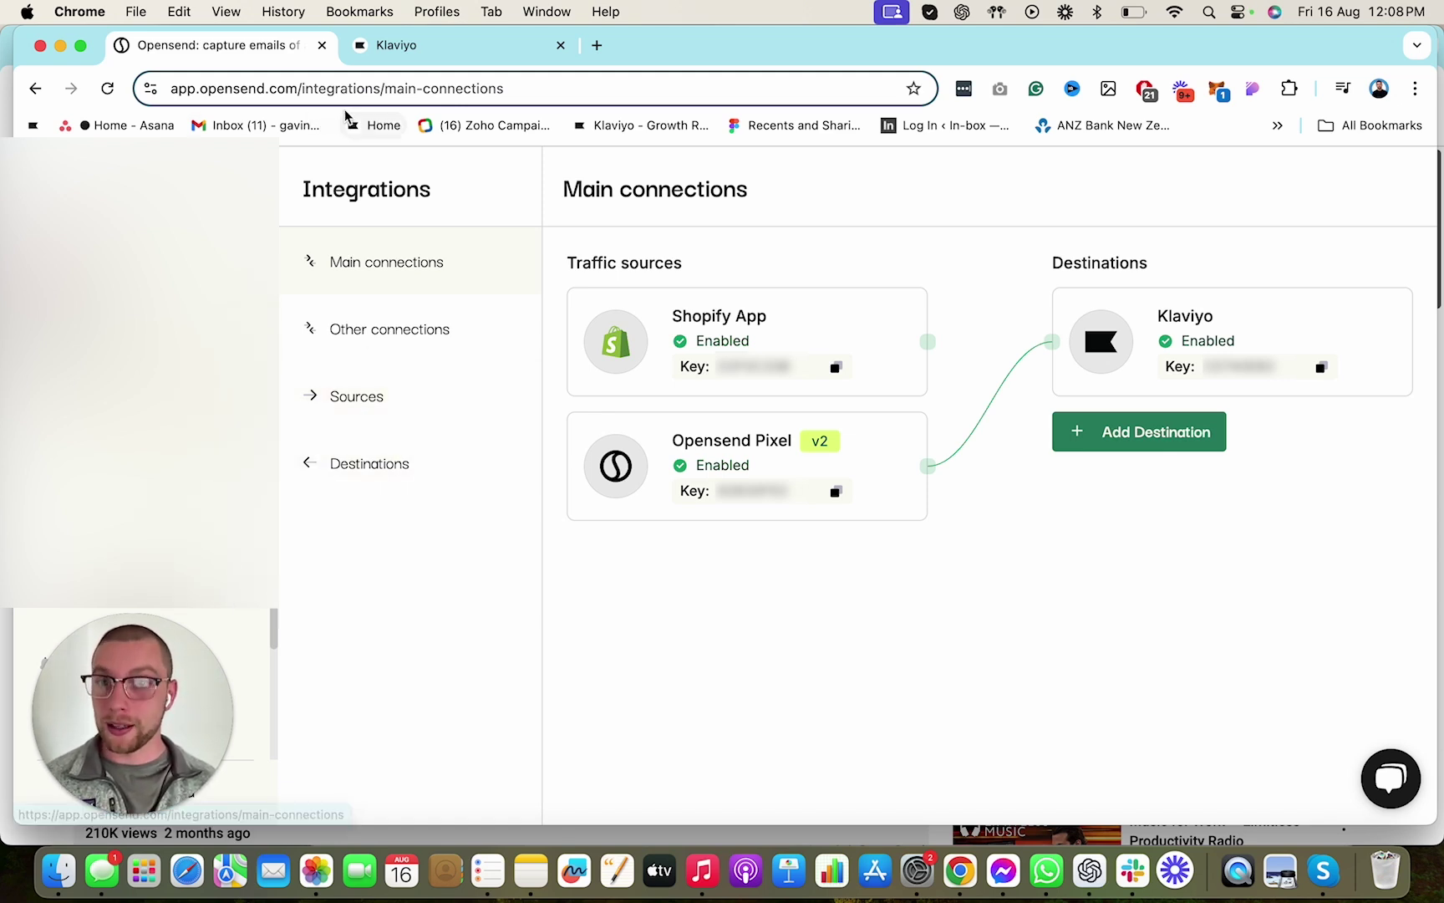
Filter Klaviyo flows by 'welc' and open actions for IB // Welcome Series (FORMTORO CODE)
{"action": "left_click", "coordinate": [411, 46]}
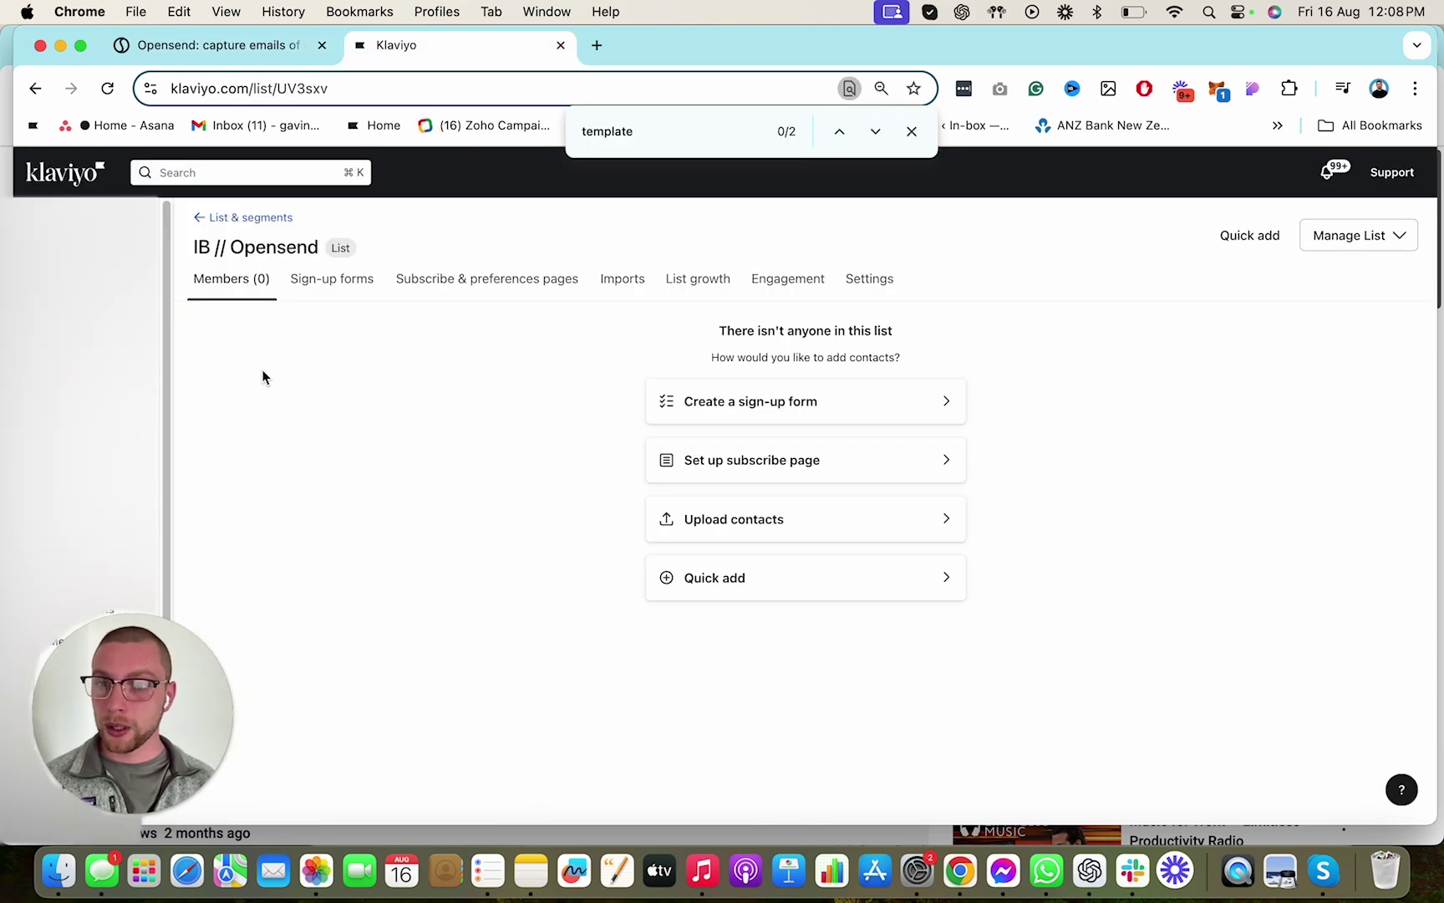
{"action": "key", "text": "super+bracketleft"}
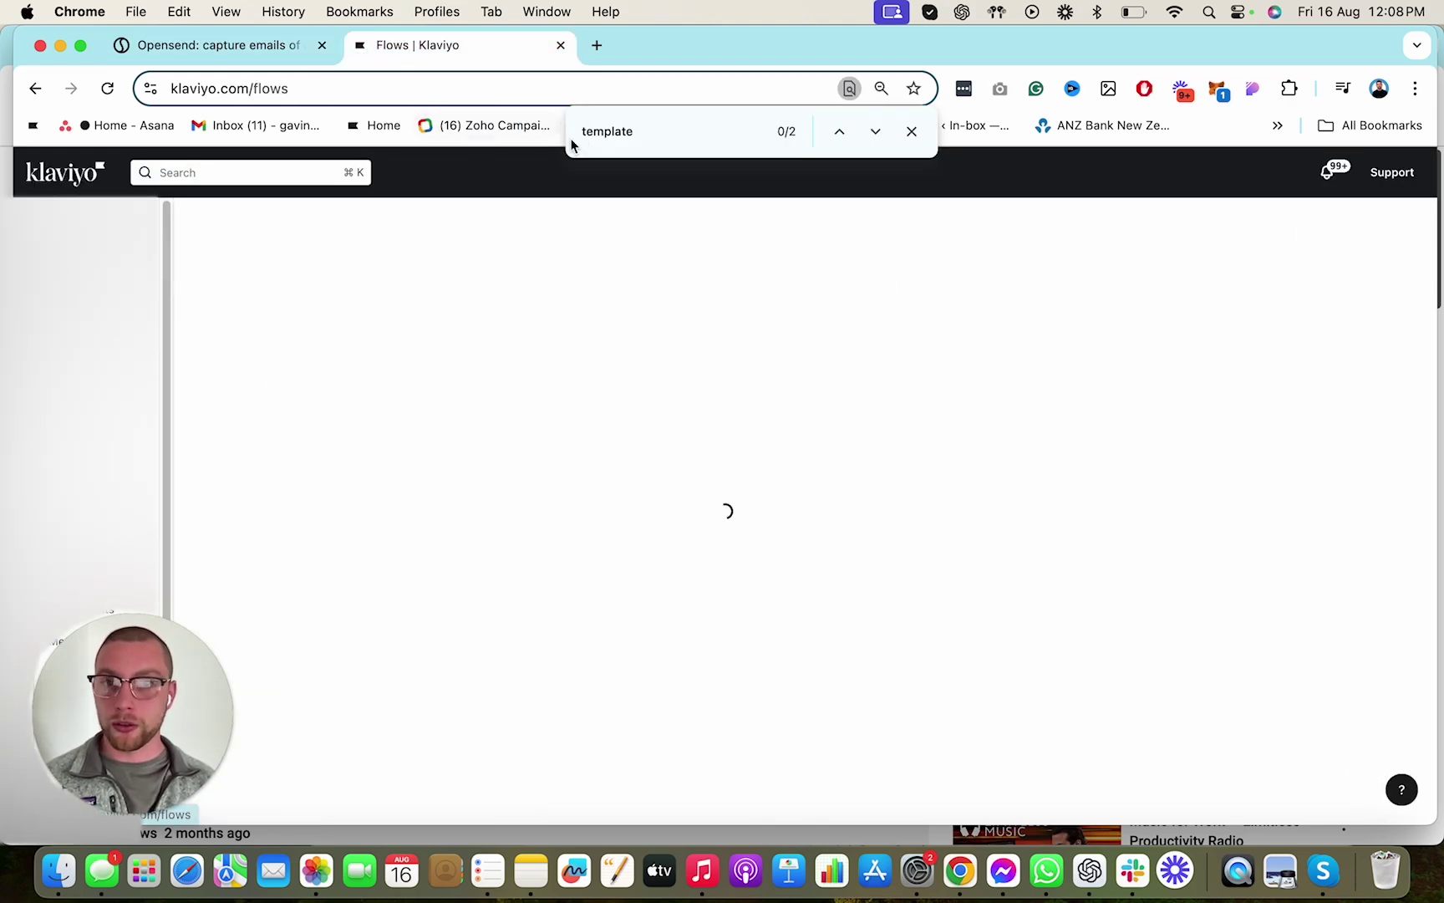
{"action": "left_click", "coordinate": [911, 132]}
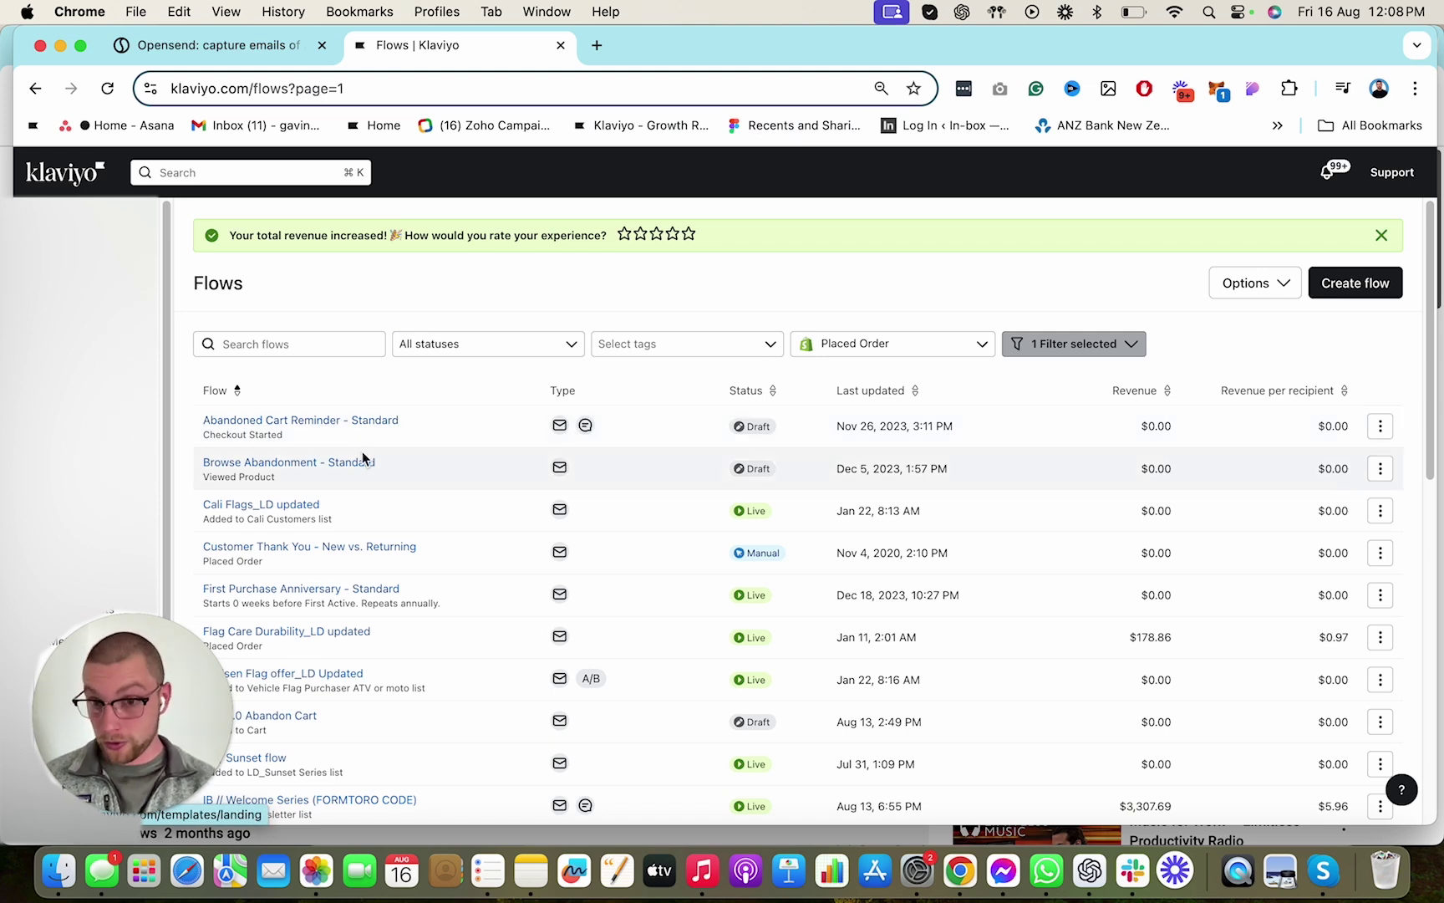
{"action": "left_click", "coordinate": [358, 343]}
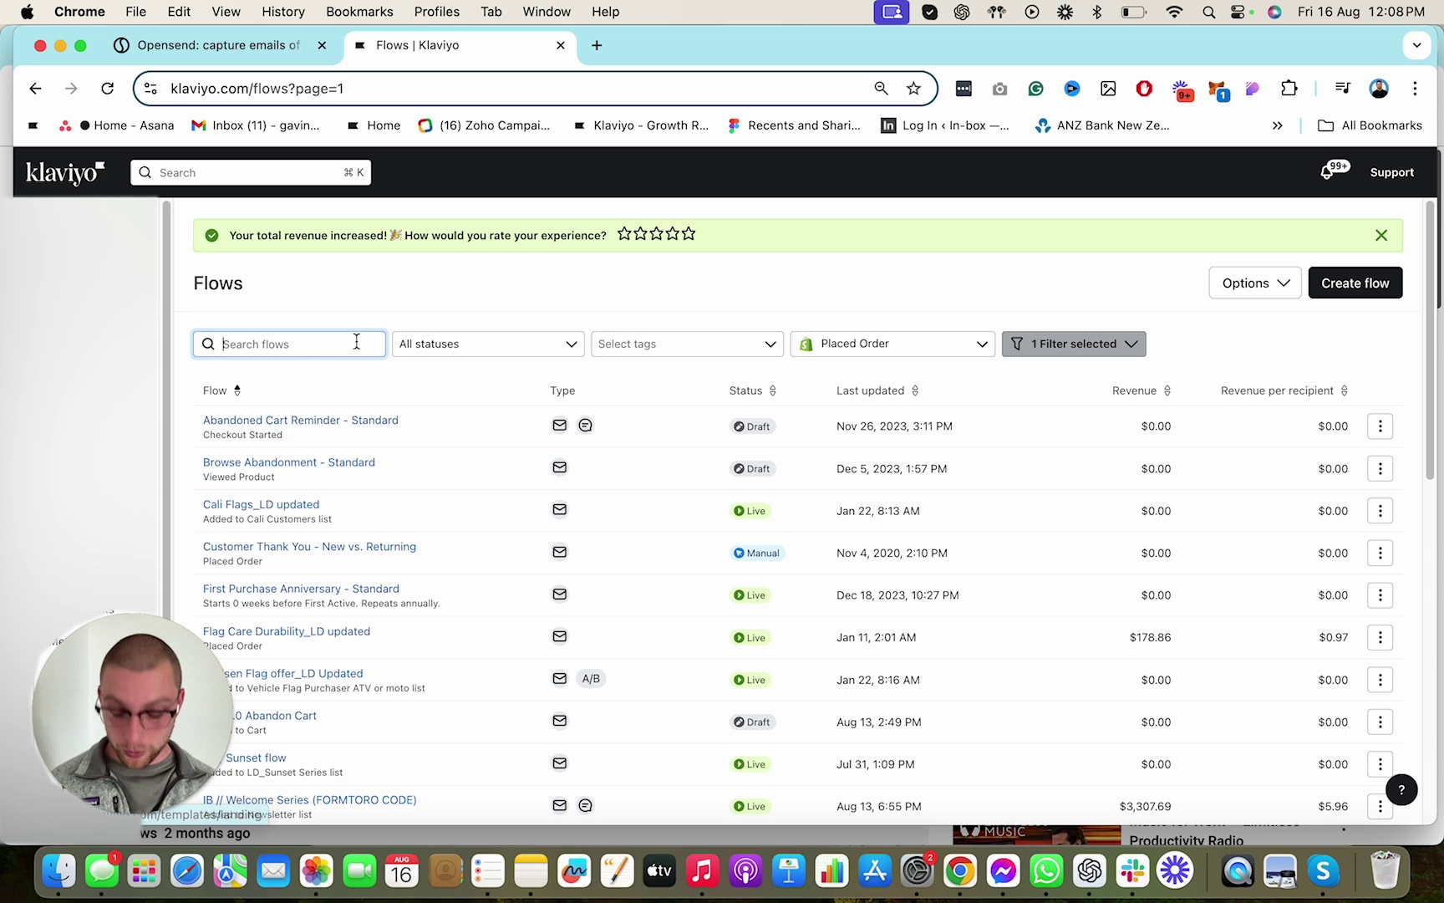
{"action": "type", "text": "welc"}
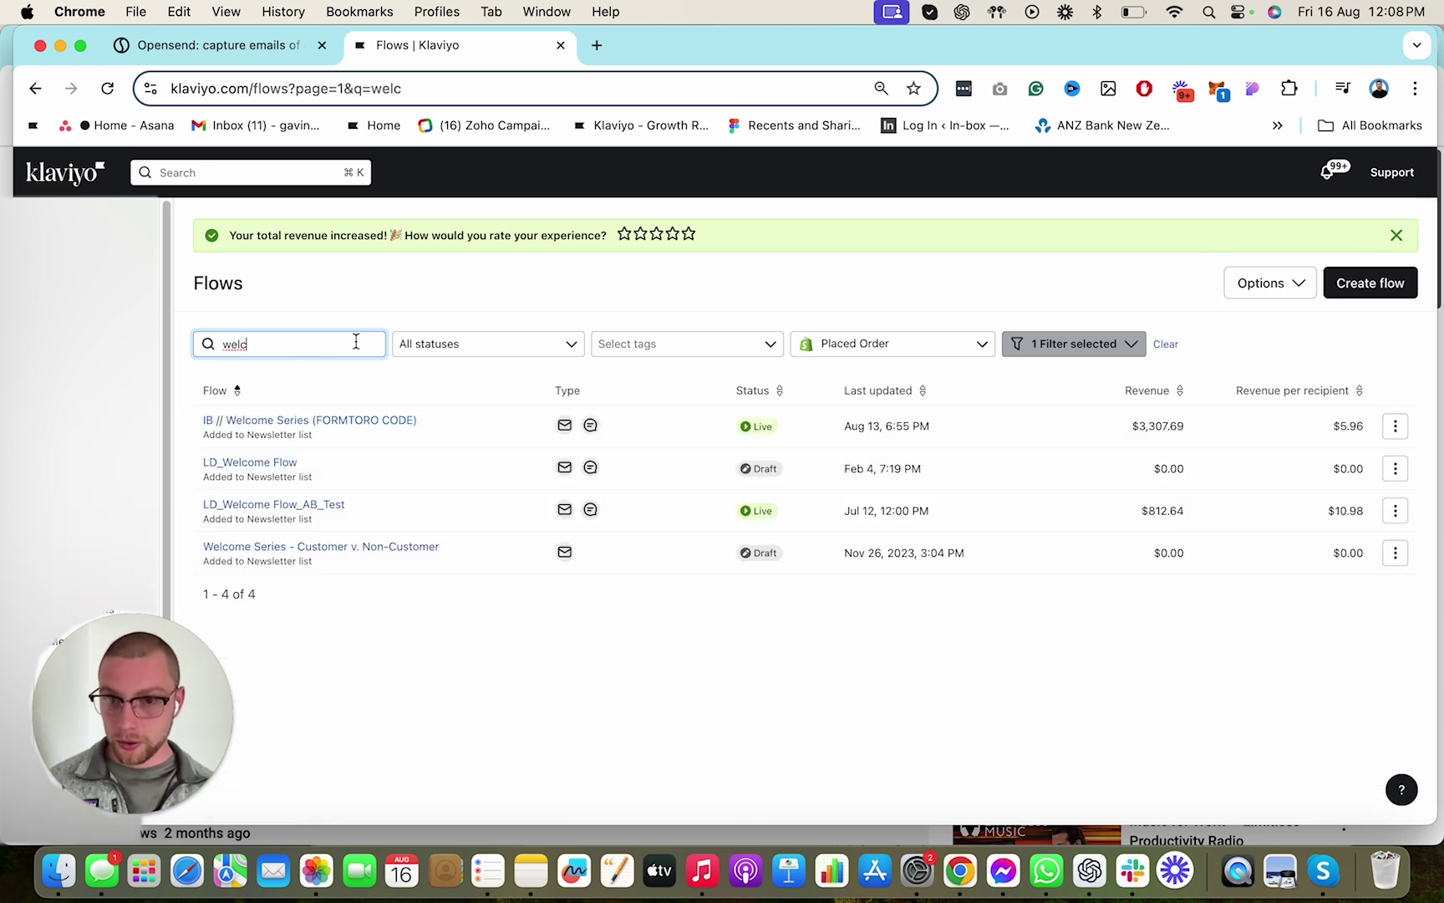
{"action": "left_click", "coordinate": [1394, 426]}
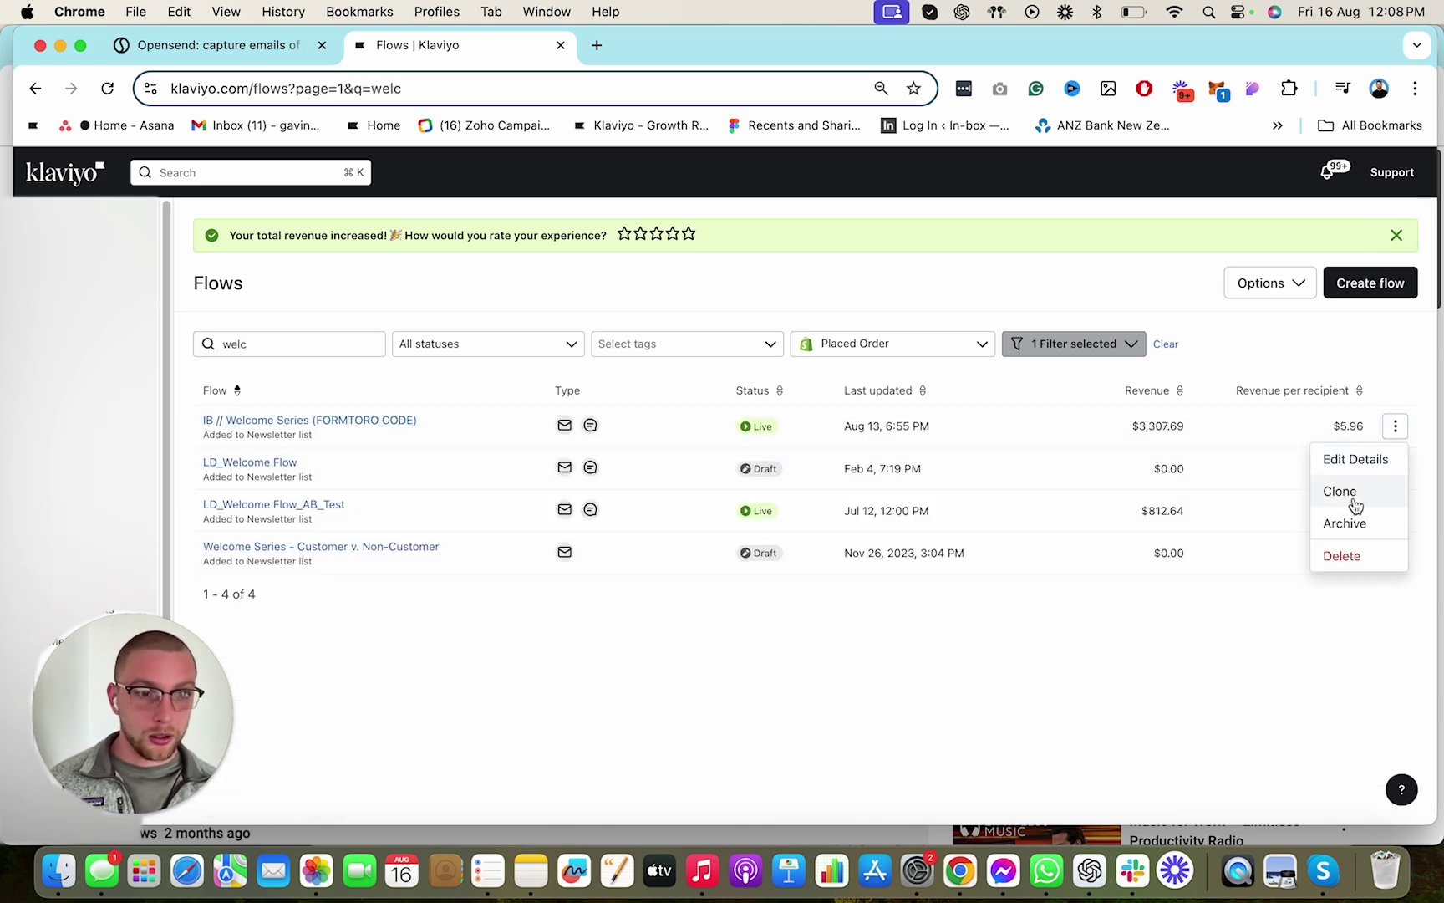
Start cloning the welcome flow and remove the FORMTORO CODE suffix from its name
{"action": "left_click", "coordinate": [1356, 501]}
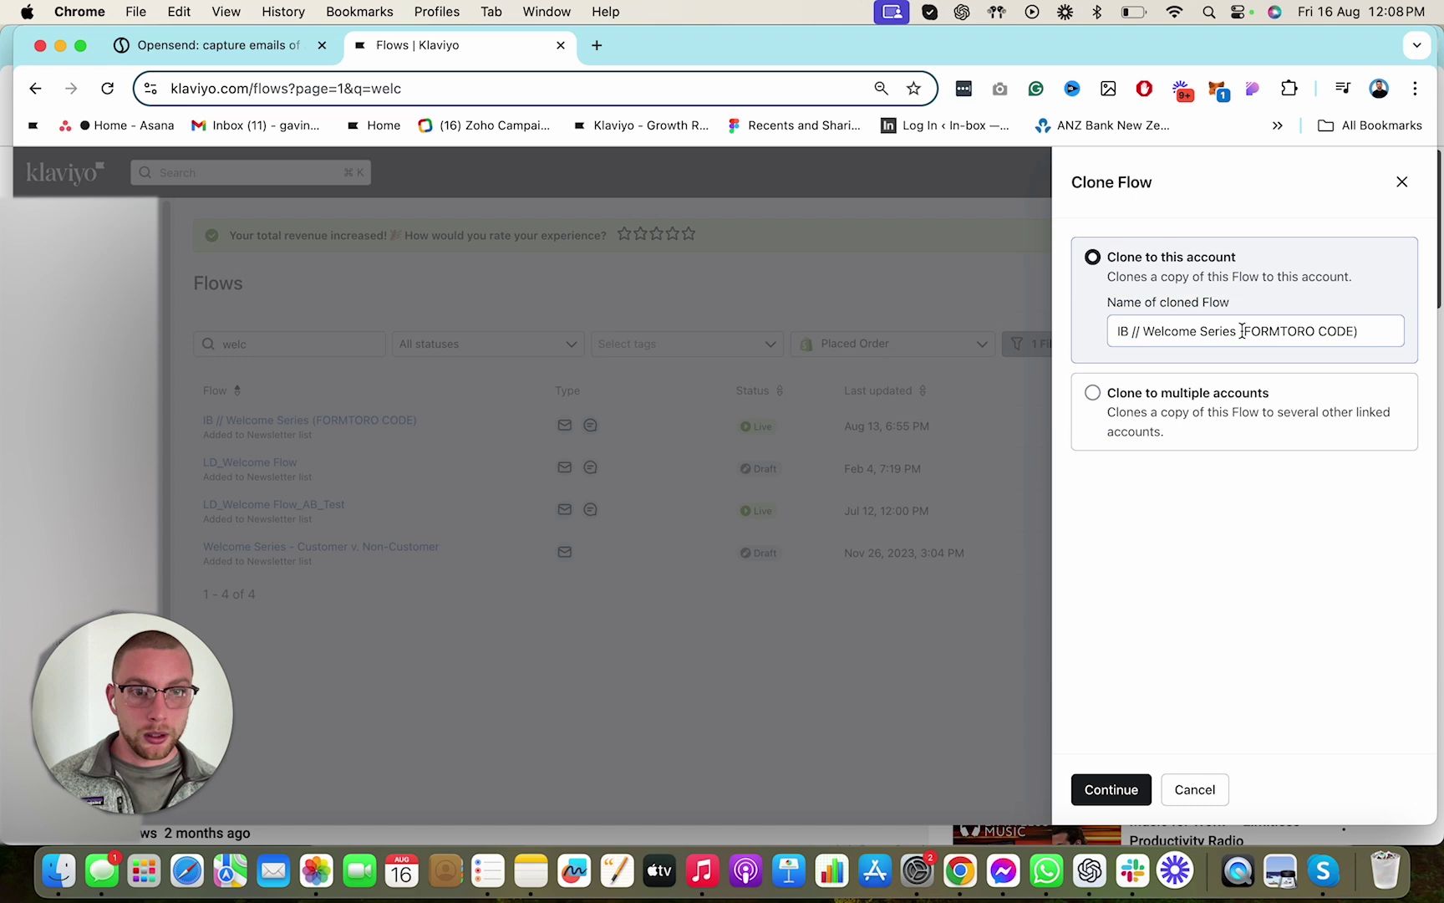
{"action": "left_click_drag", "start_coordinate": [1242, 331], "coordinate": [1359, 328]}
{"action": "key", "text": "BackSpace"}
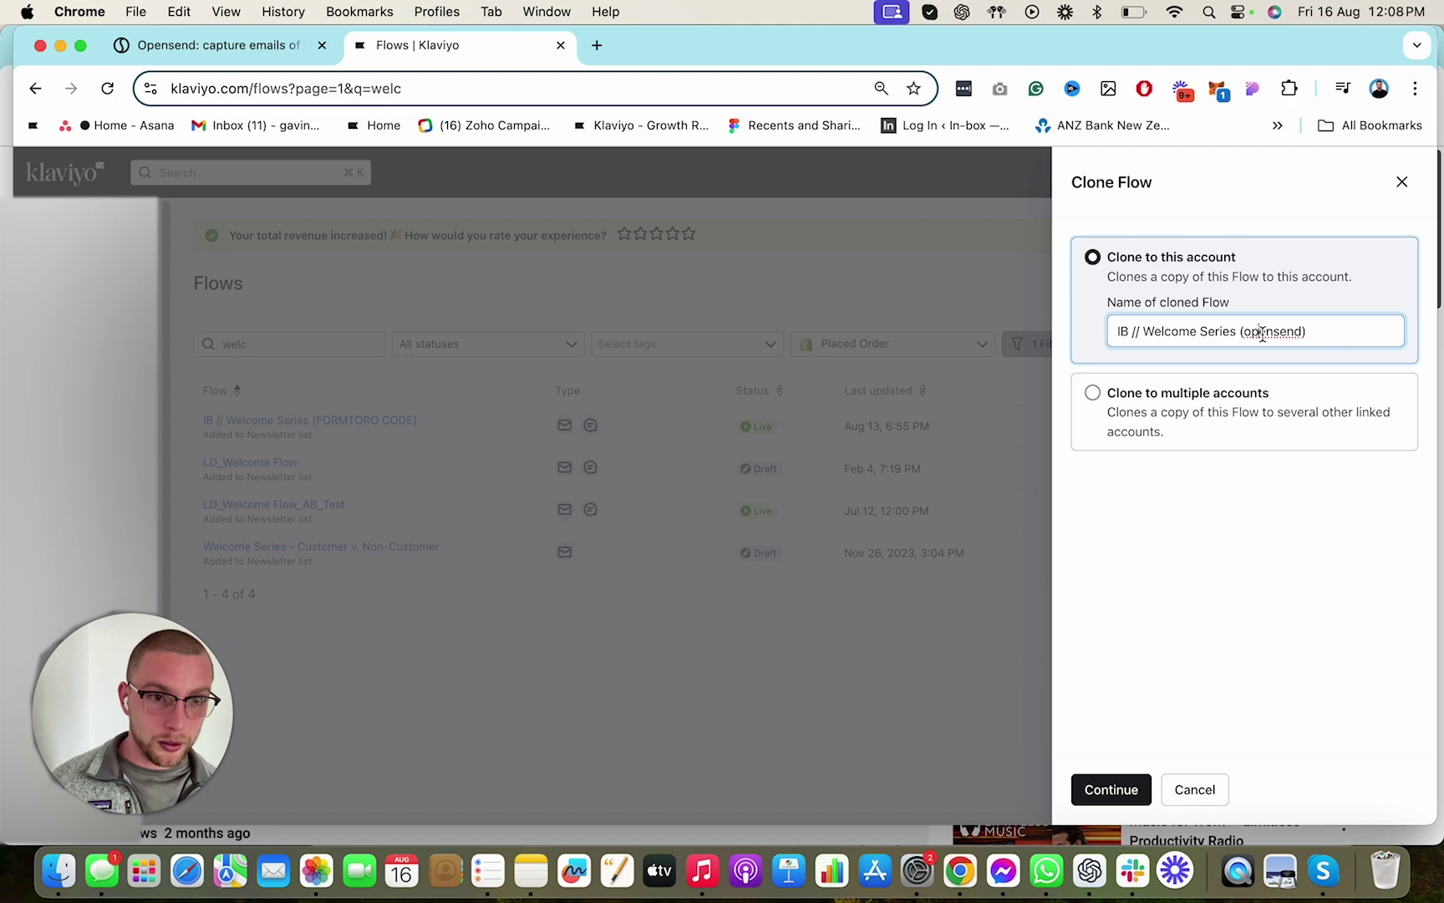
{"action": "key", "text": "super+a"}
{"action": "key", "text": "super+c"}
{"action": "key", "text": "super+c"}
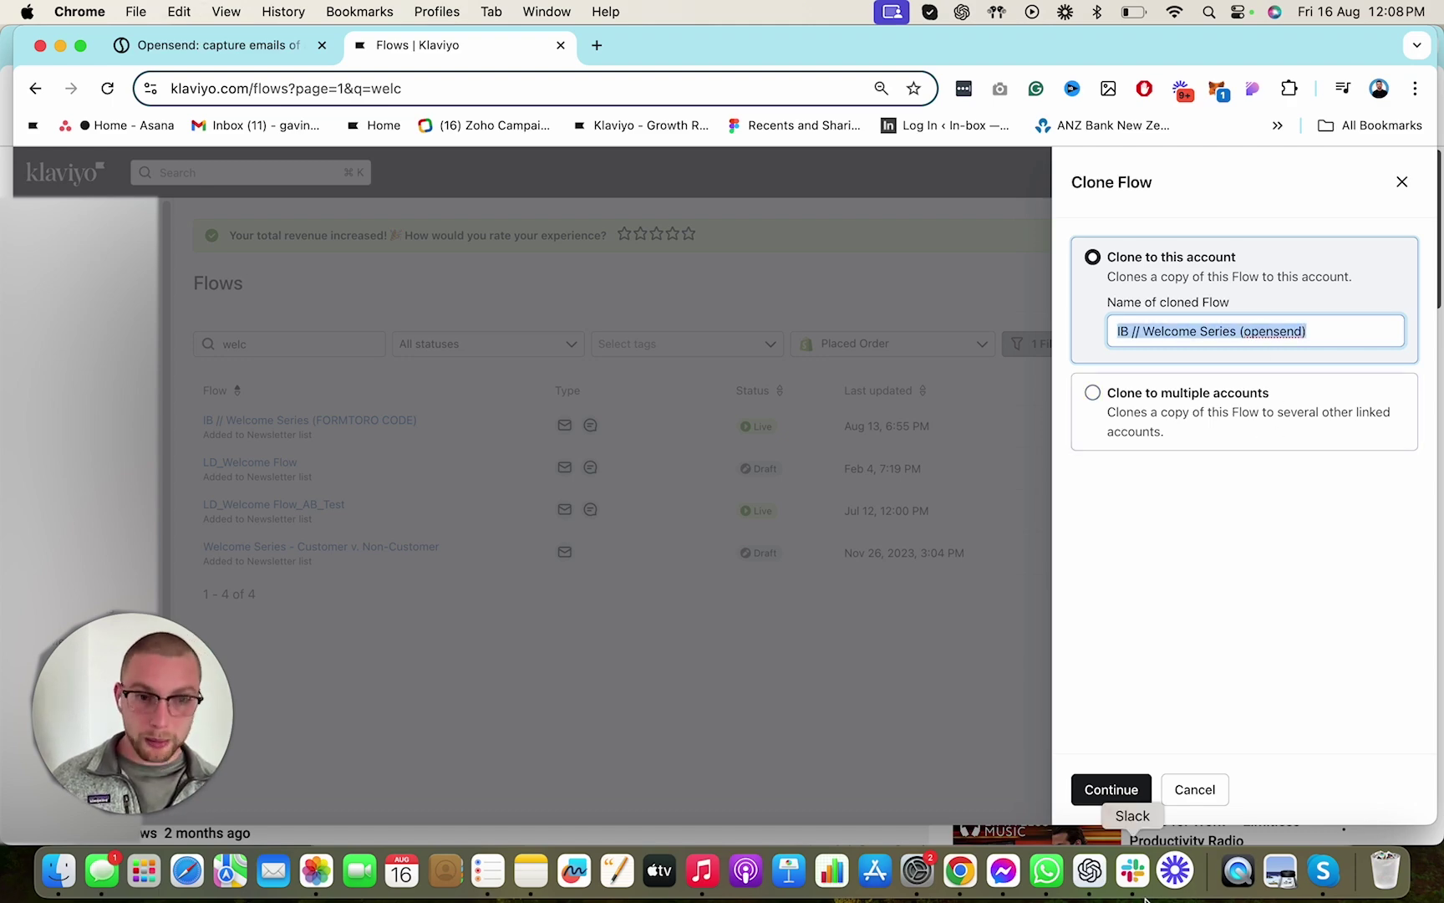
{"action": "left_click", "coordinate": [1124, 794]}
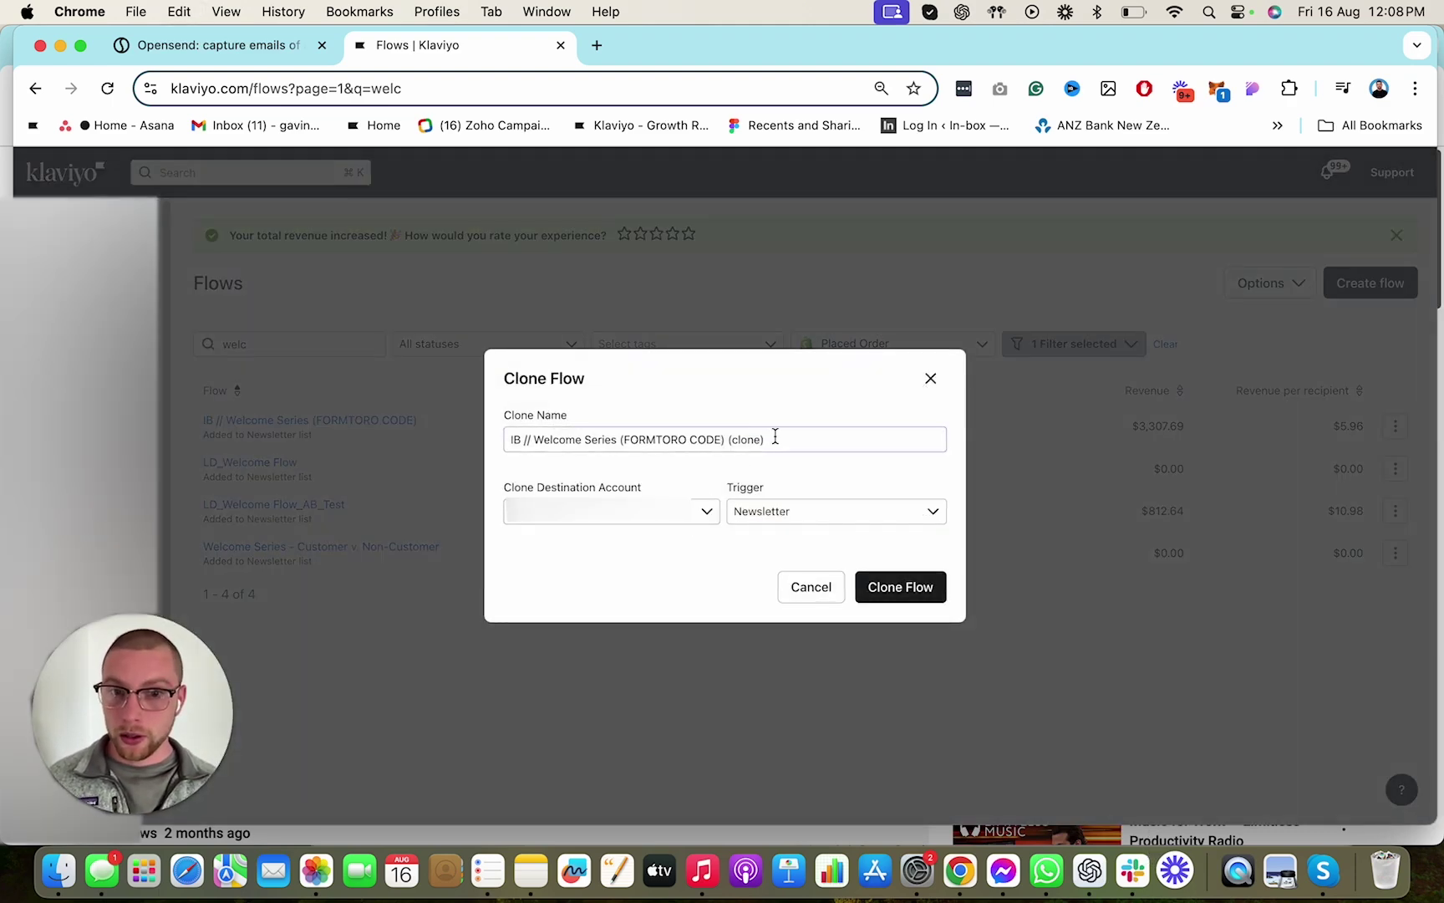
Name the clone 'IB // Welcome Series (opensend)', trigger it by IB // Opensend, and create it
{"action": "mouse_move", "coordinate": [775, 436]}
{"action": "left_mouse_down"}
{"action": "mouse_move", "coordinate": [654, 434]}
{"action": "mouse_move", "coordinate": [764, 441]}
{"action": "left_mouse_up"}
{"action": "key", "text": "Right"}
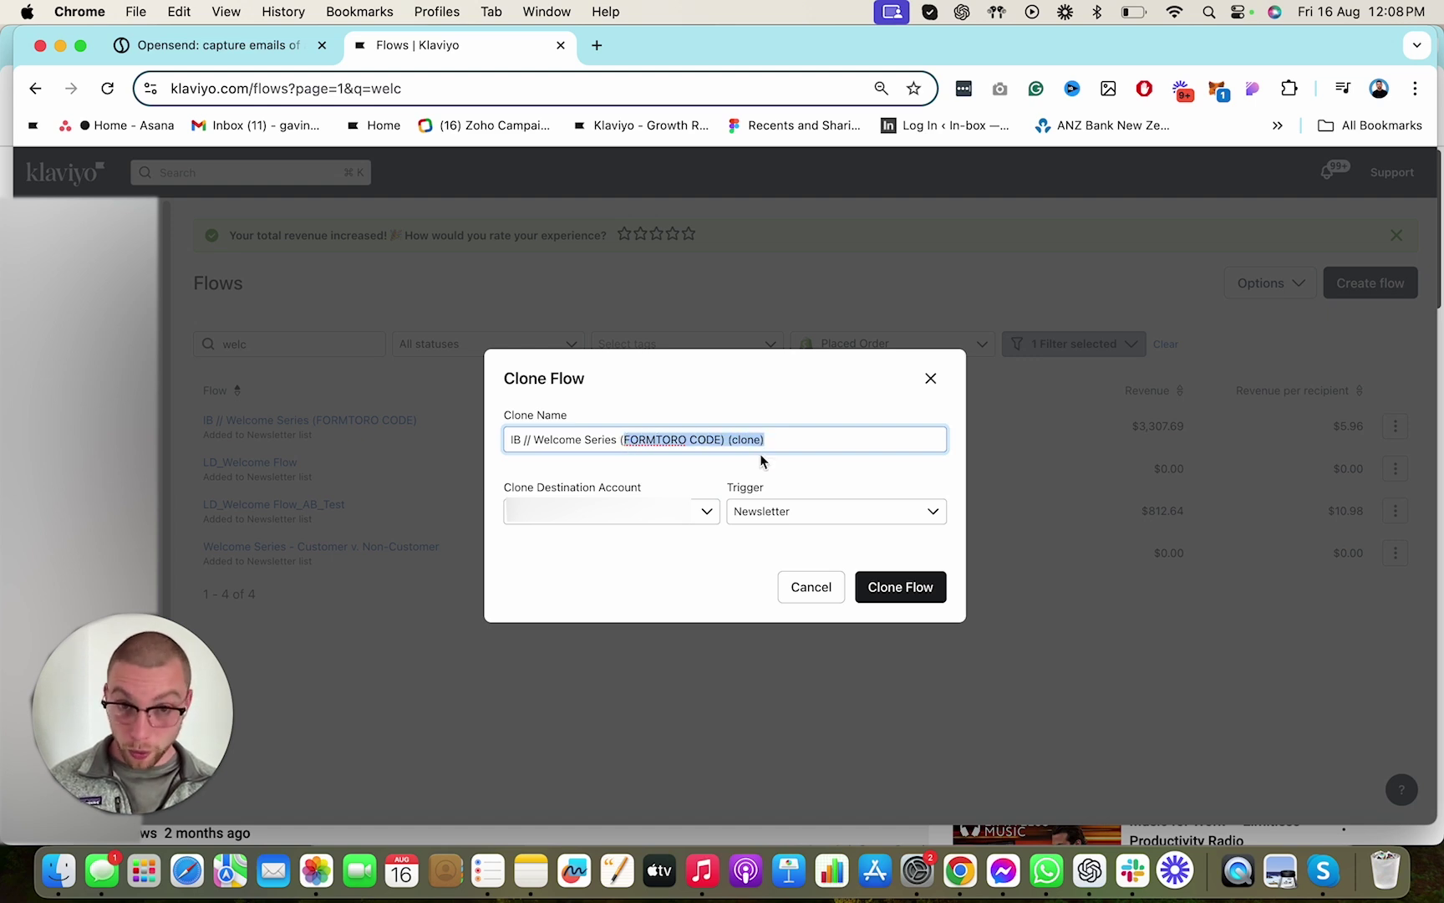
{"action": "key", "text": "BackSpace"}
{"action": "key", "text": "super+v"}
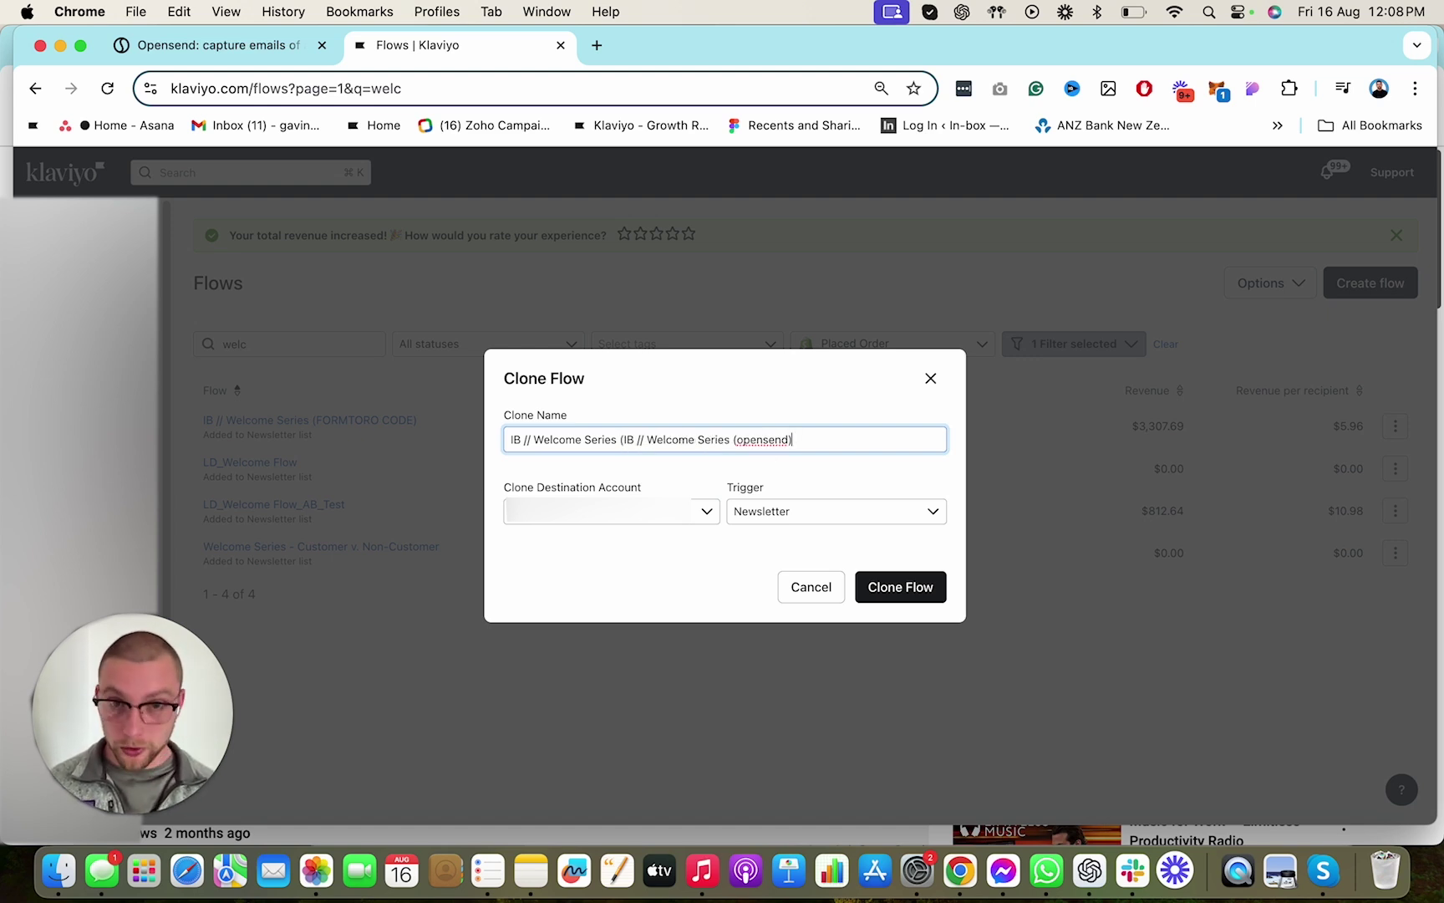
{"action": "left_click_drag", "start_coordinate": [691, 441], "coordinate": [627, 441]}
{"action": "key", "text": "BackSpace"}
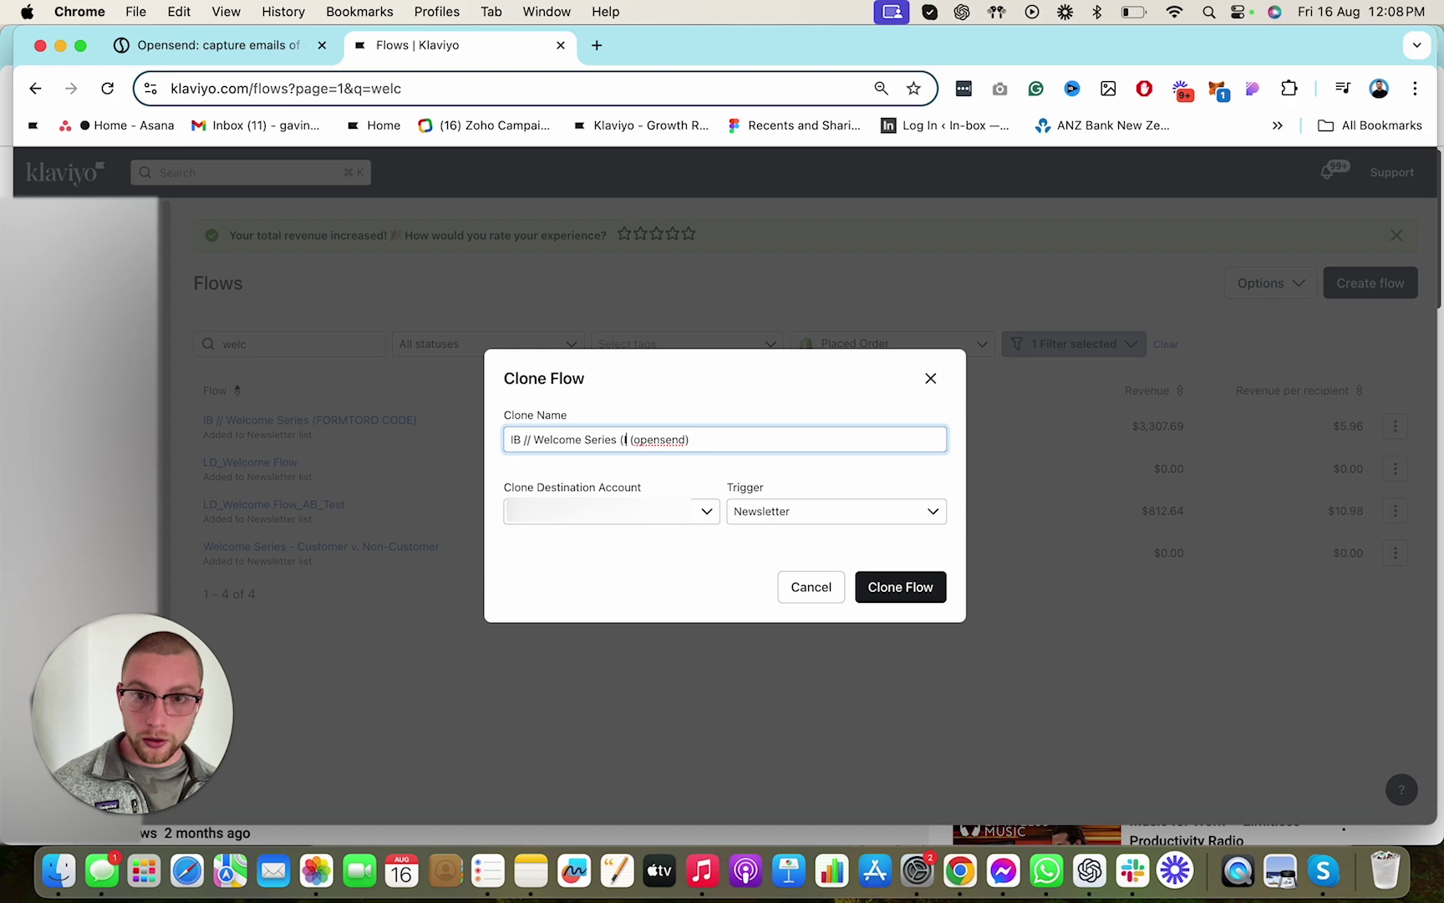
{"action": "key", "text": "BackSpace"}
{"action": "key", "text": "BackSpace"}
{"action": "left_click", "coordinate": [617, 440], "text": "shift"}
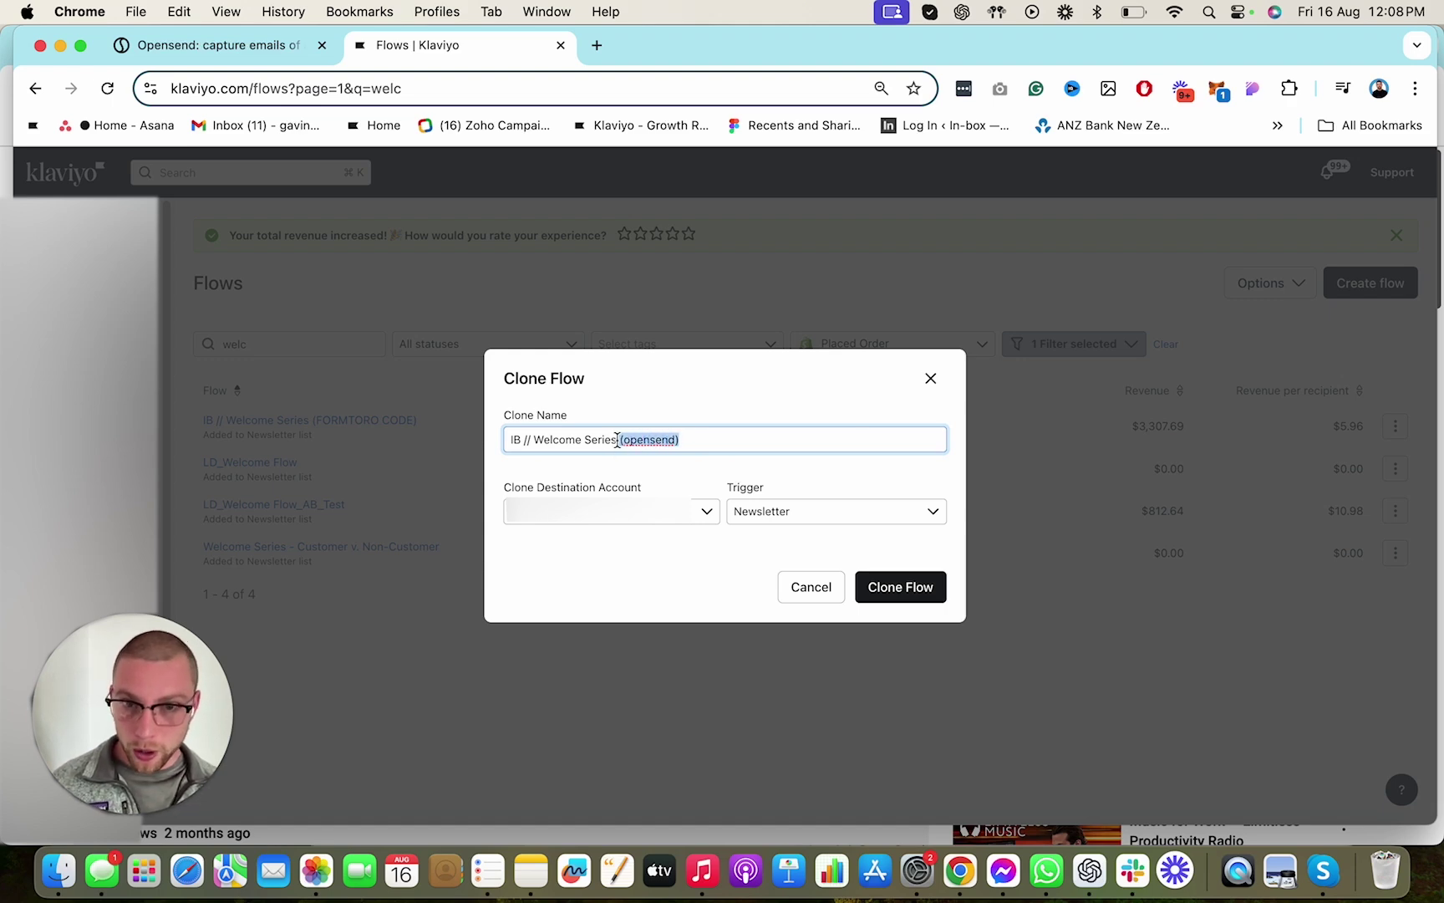
{"action": "key", "text": "super+c"}
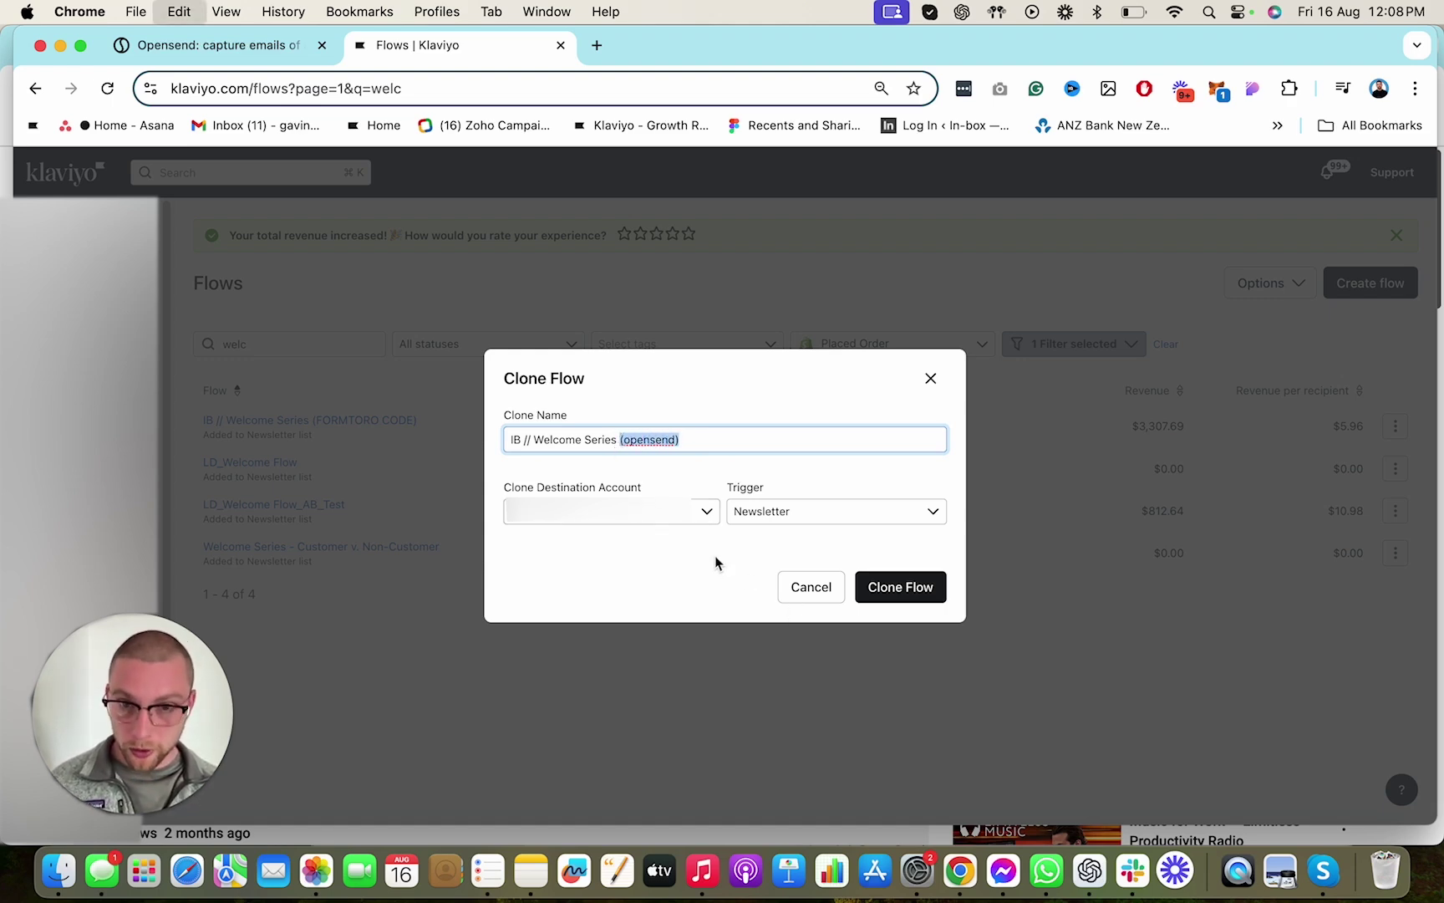
{"action": "left_click", "coordinate": [782, 511]}
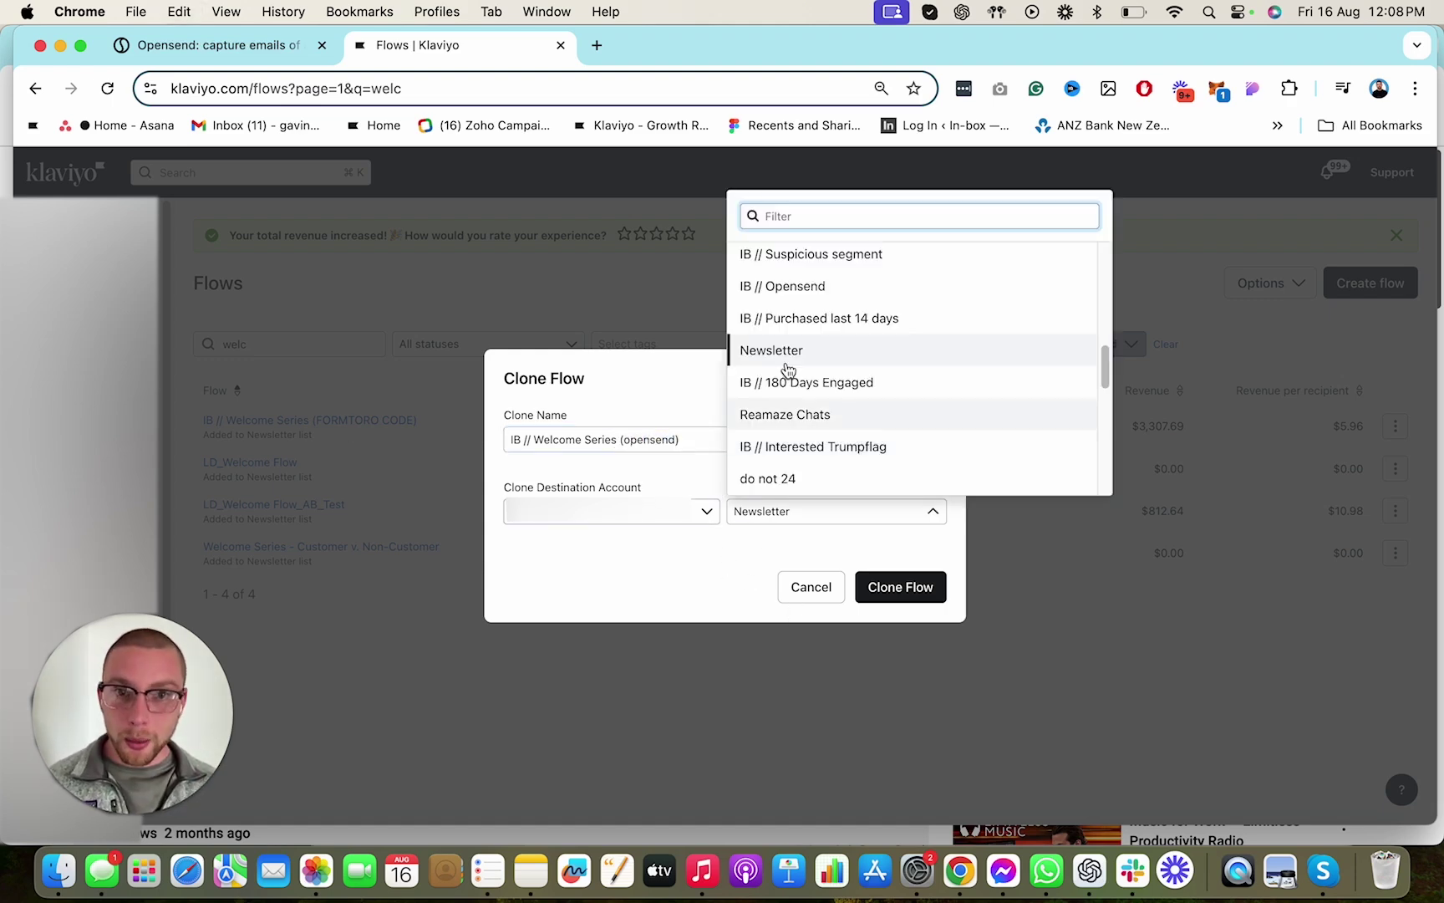
{"action": "left_click", "coordinate": [811, 288]}
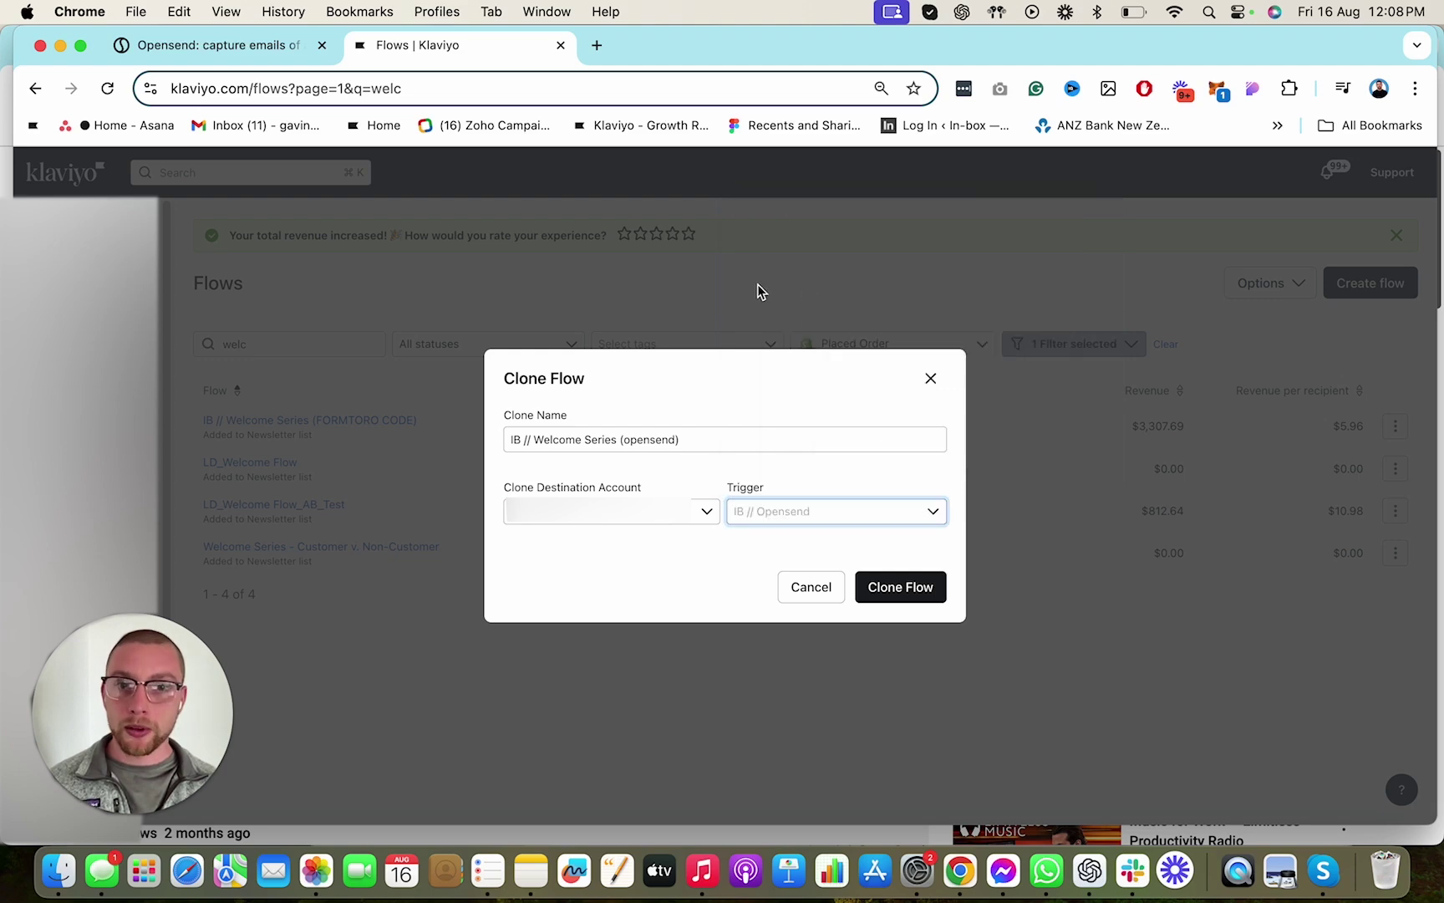
{"action": "left_click", "coordinate": [914, 588]}
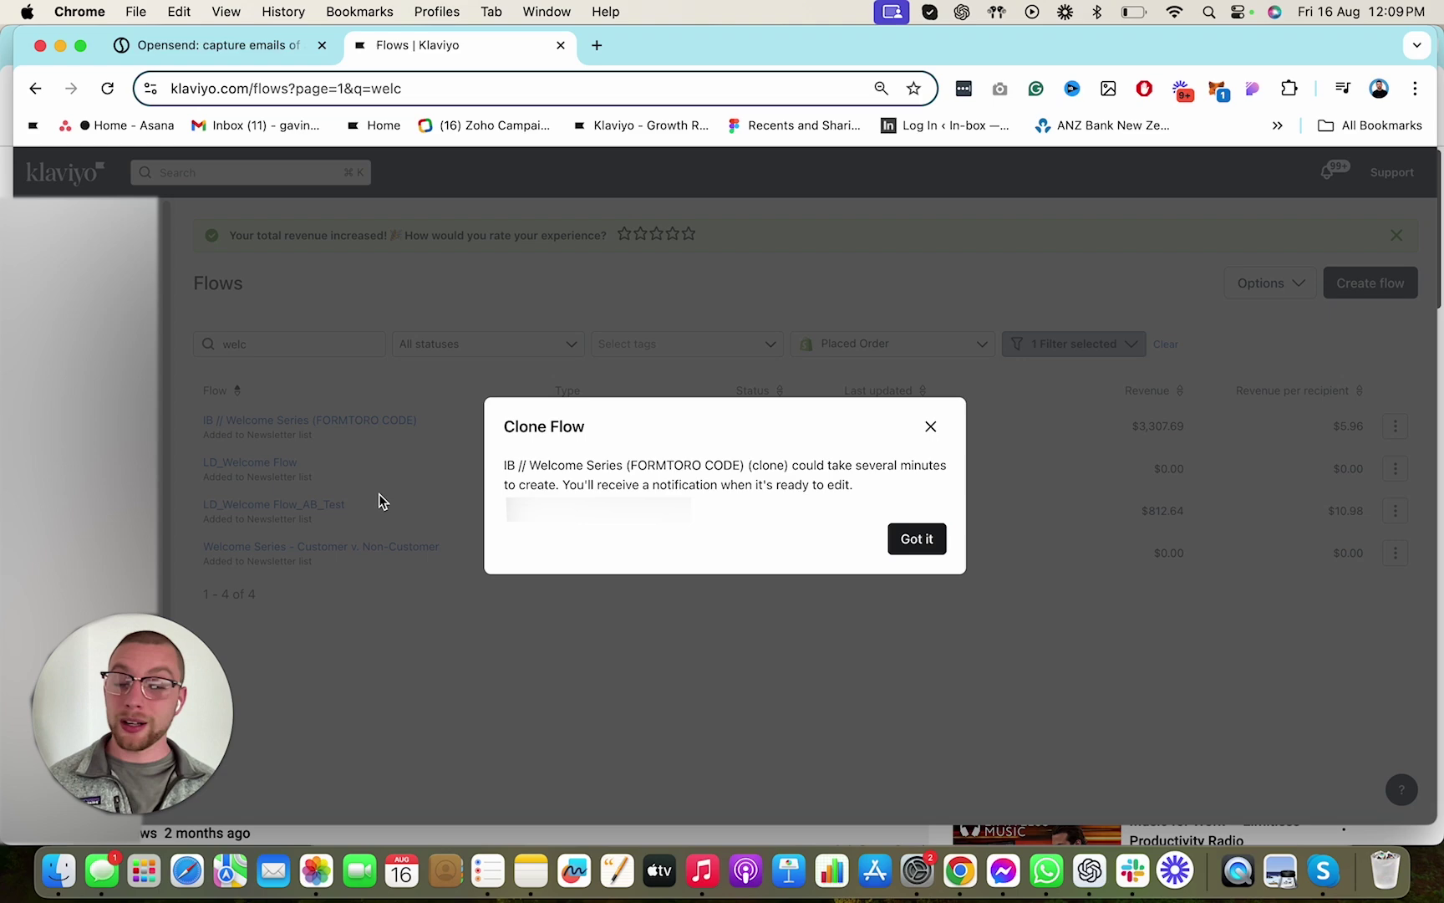
In the cloned opensend welcome flow's trigger, remove the WEL15 signup coupon profile filter
{"action": "left_click", "coordinate": [918, 542]}
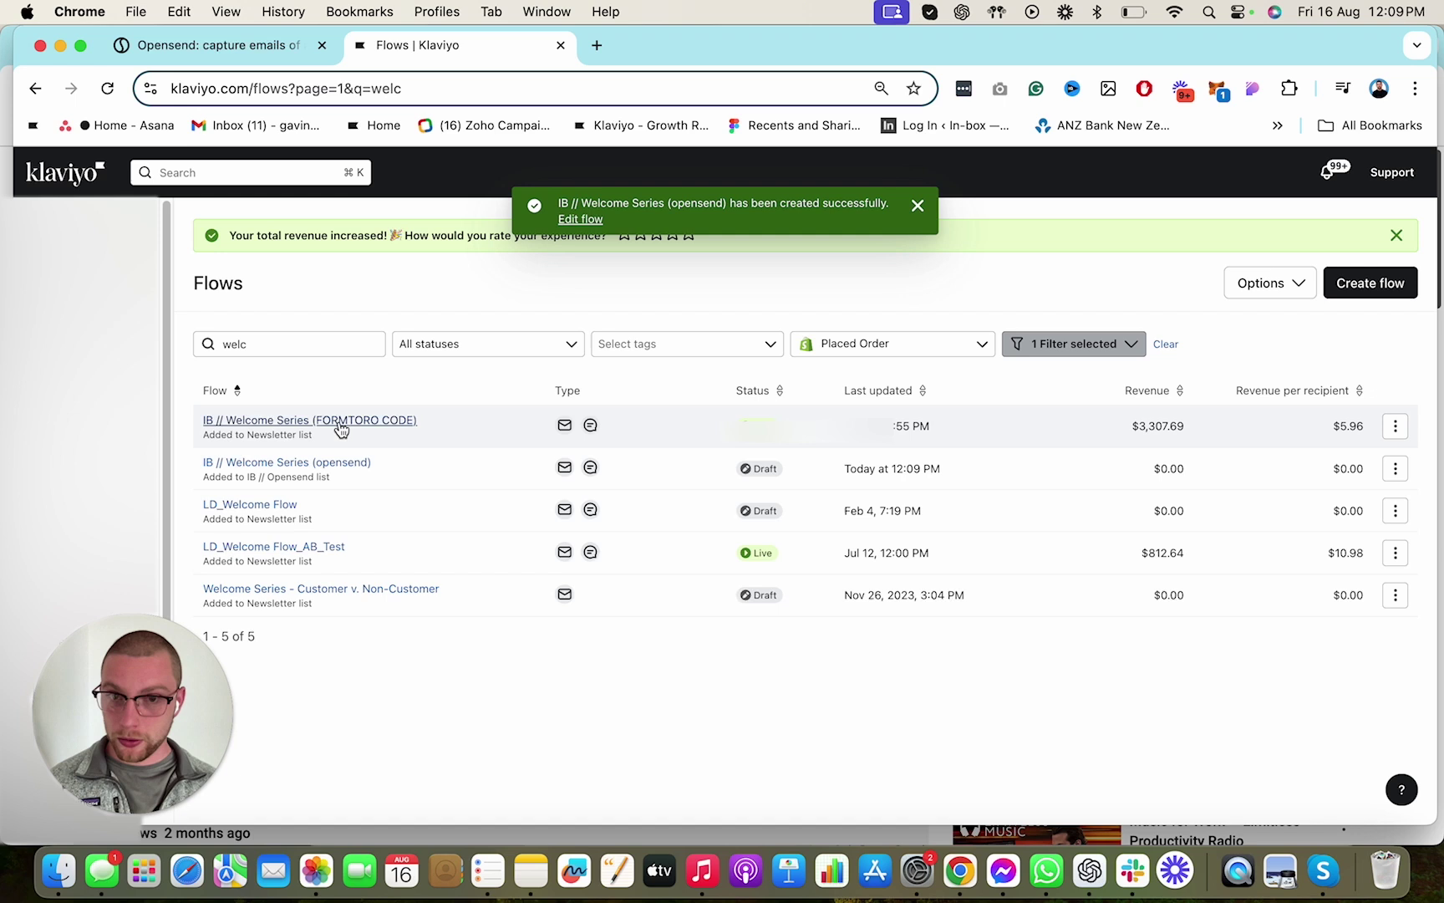
{"action": "left_click", "coordinate": [355, 462]}
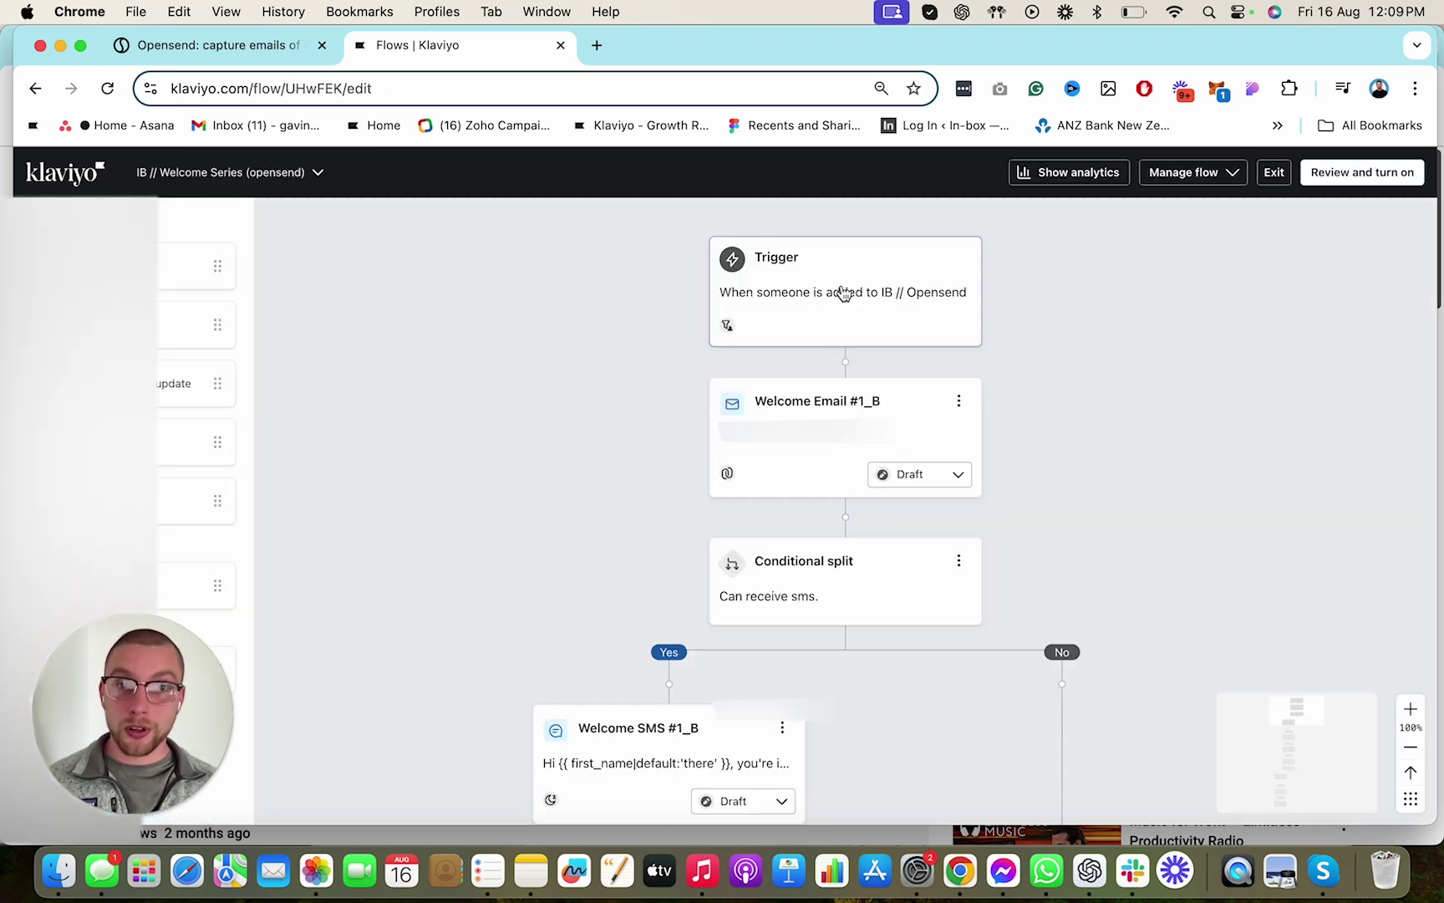
{"action": "left_click", "coordinate": [842, 293]}
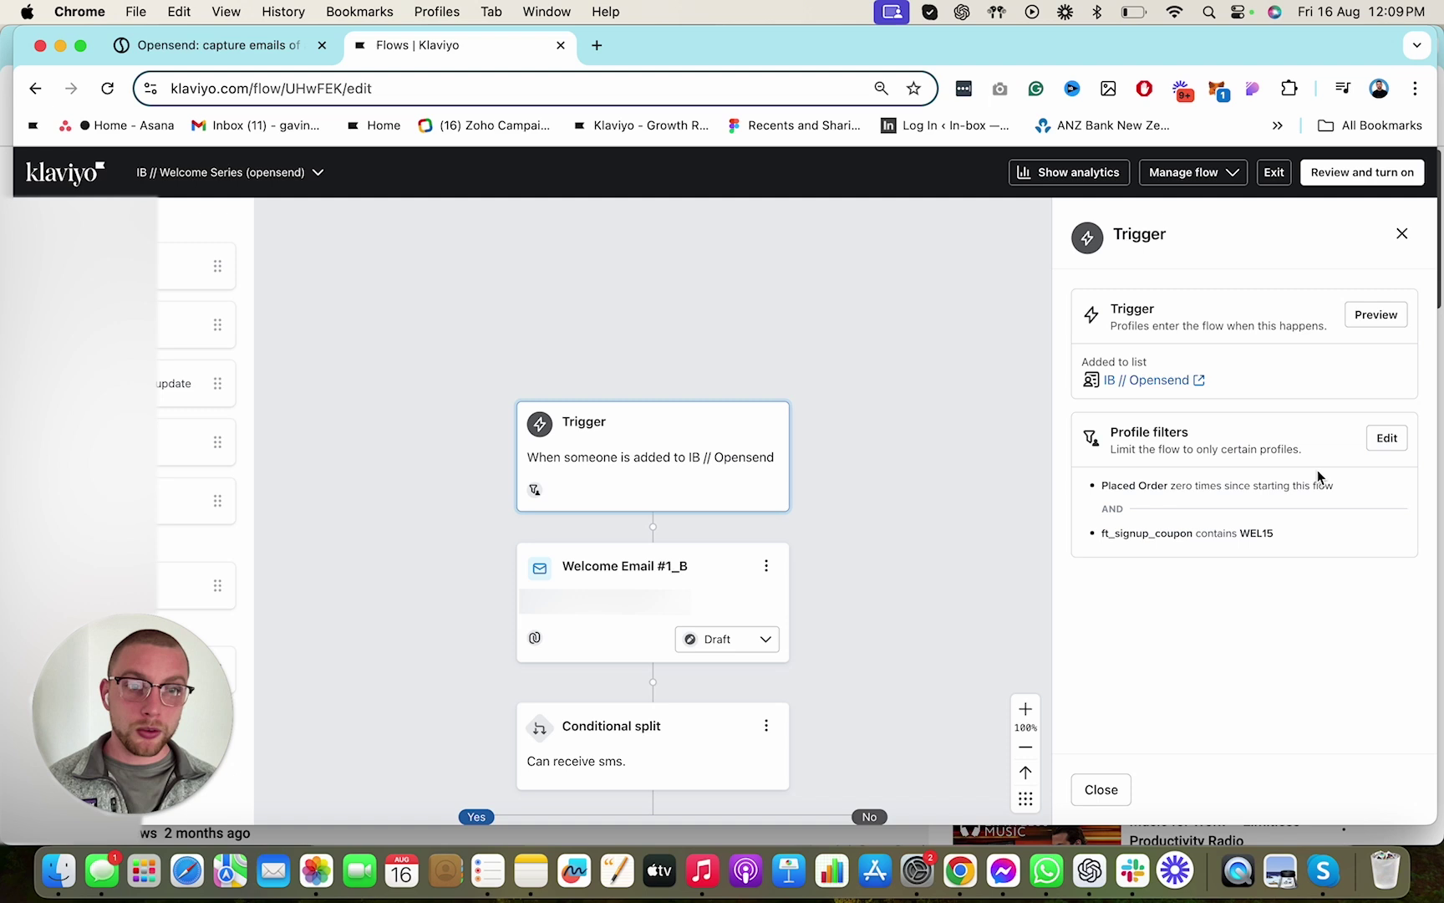
{"action": "left_click", "coordinate": [1387, 441]}
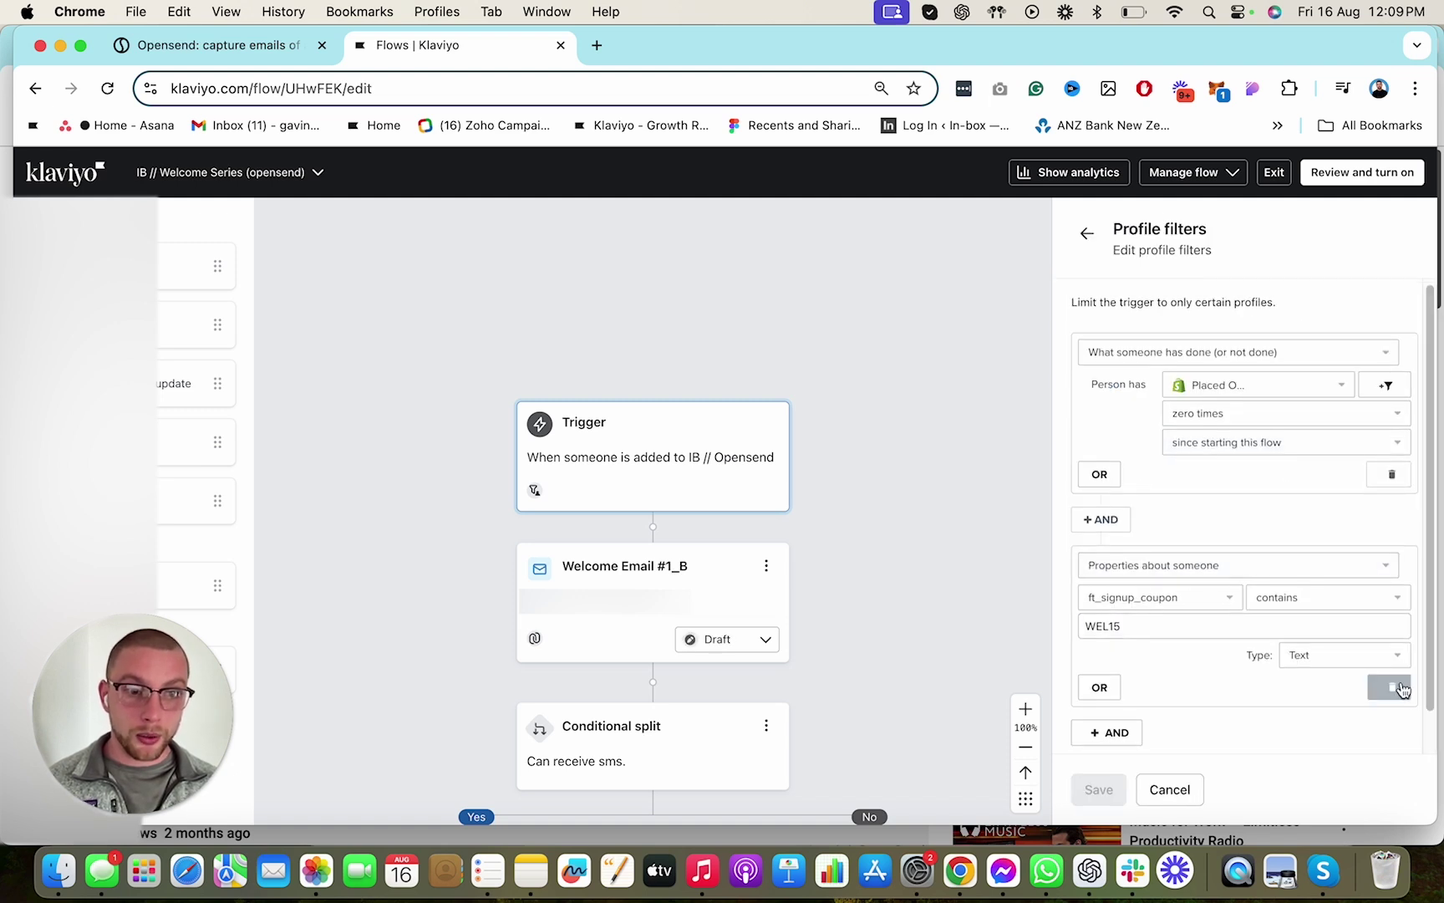
{"action": "left_click", "coordinate": [1389, 687]}
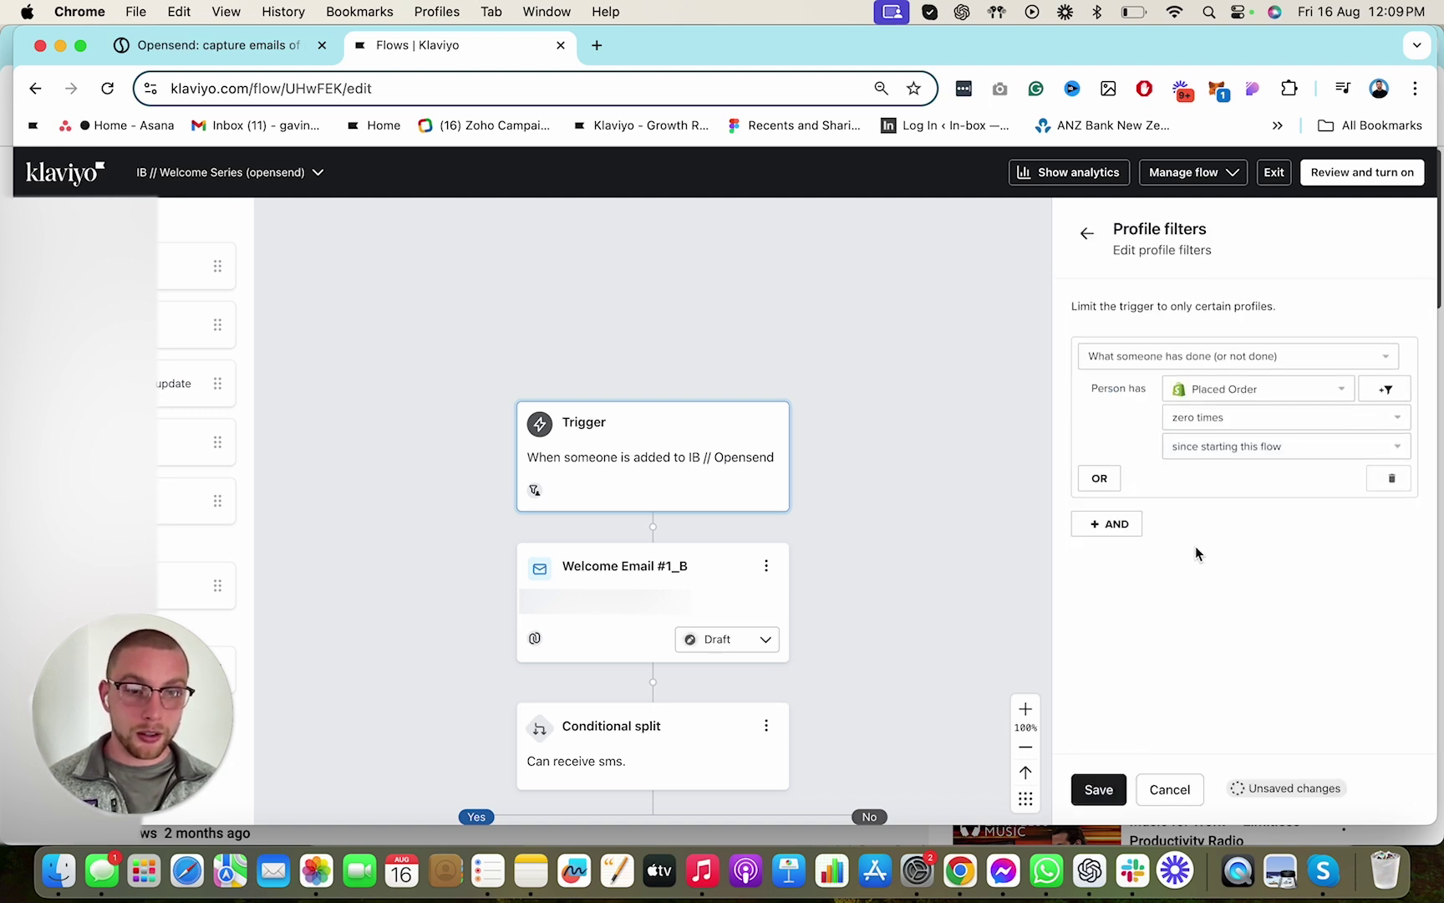
Add an AND profile filter requiring people to be in the IB // Opensend list
{"action": "left_click", "coordinate": [1136, 525]}
{"action": "left_click", "coordinate": [1158, 573]}
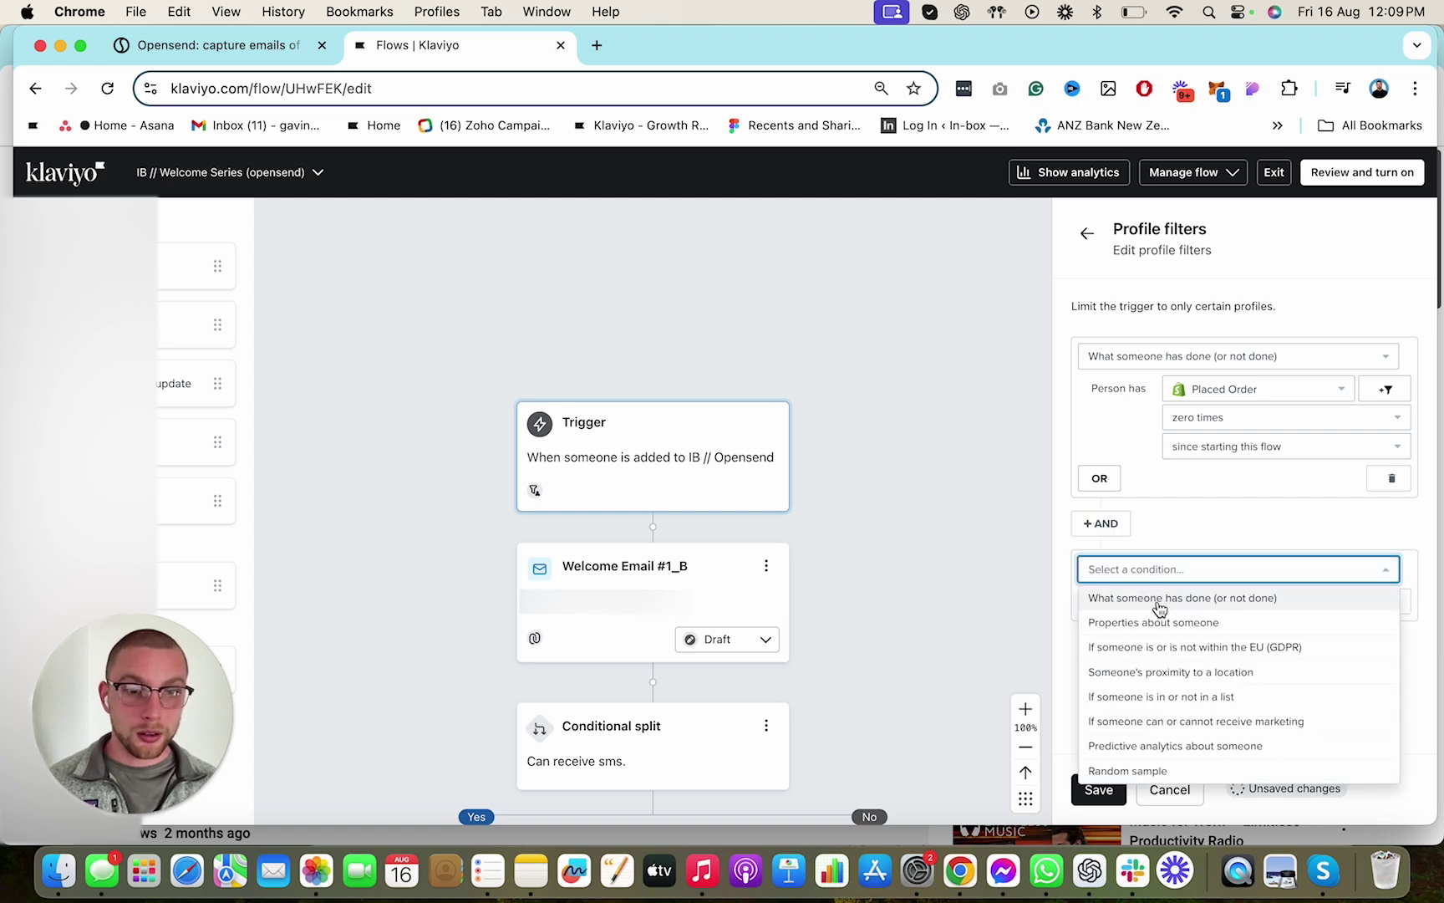
{"action": "left_click", "coordinate": [1167, 696]}
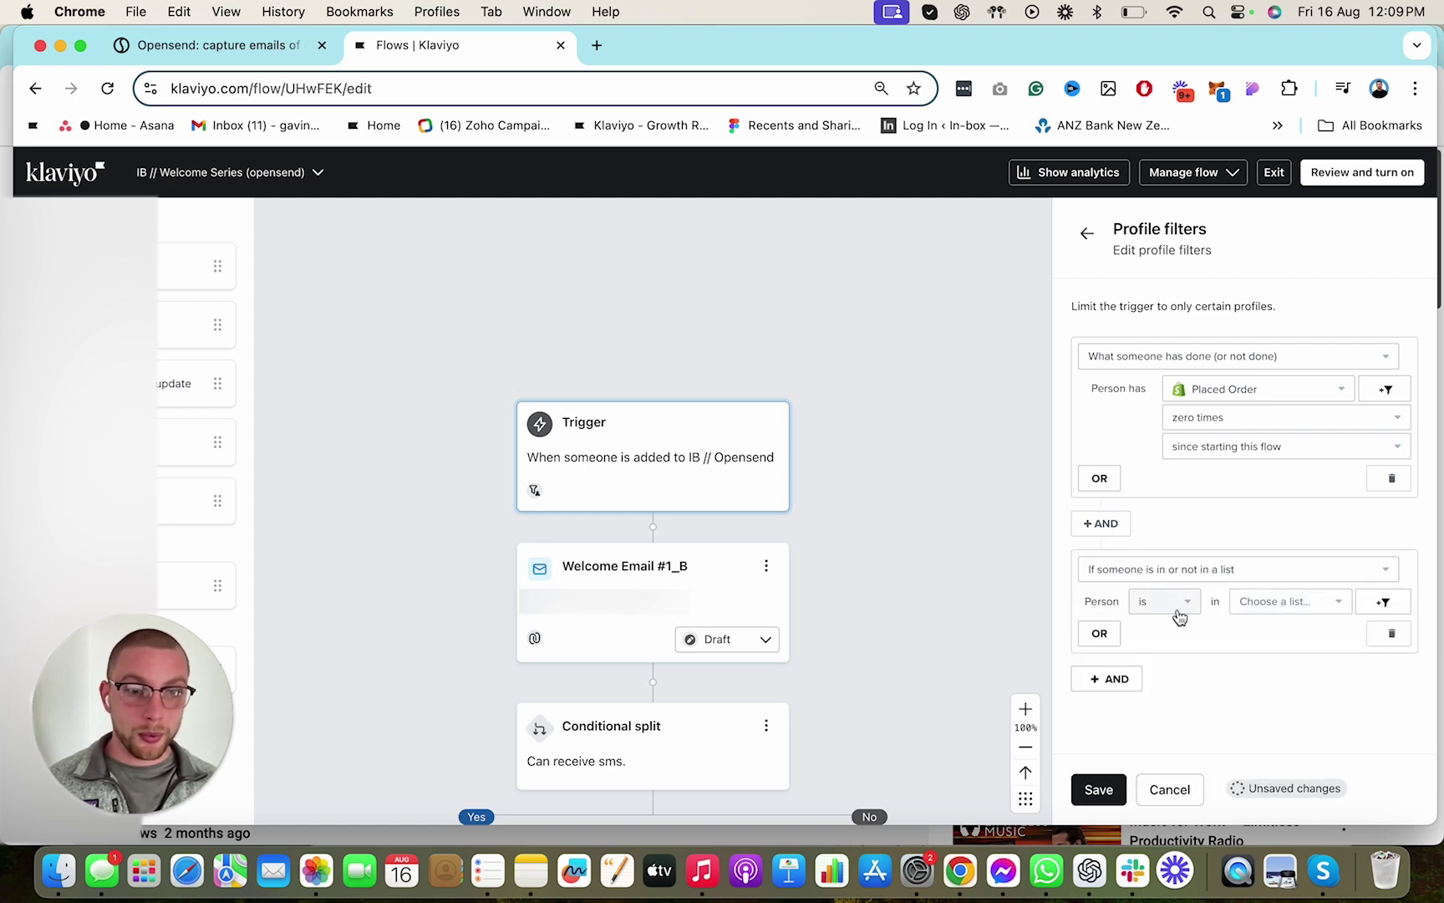
{"action": "left_click", "coordinate": [1278, 600]}
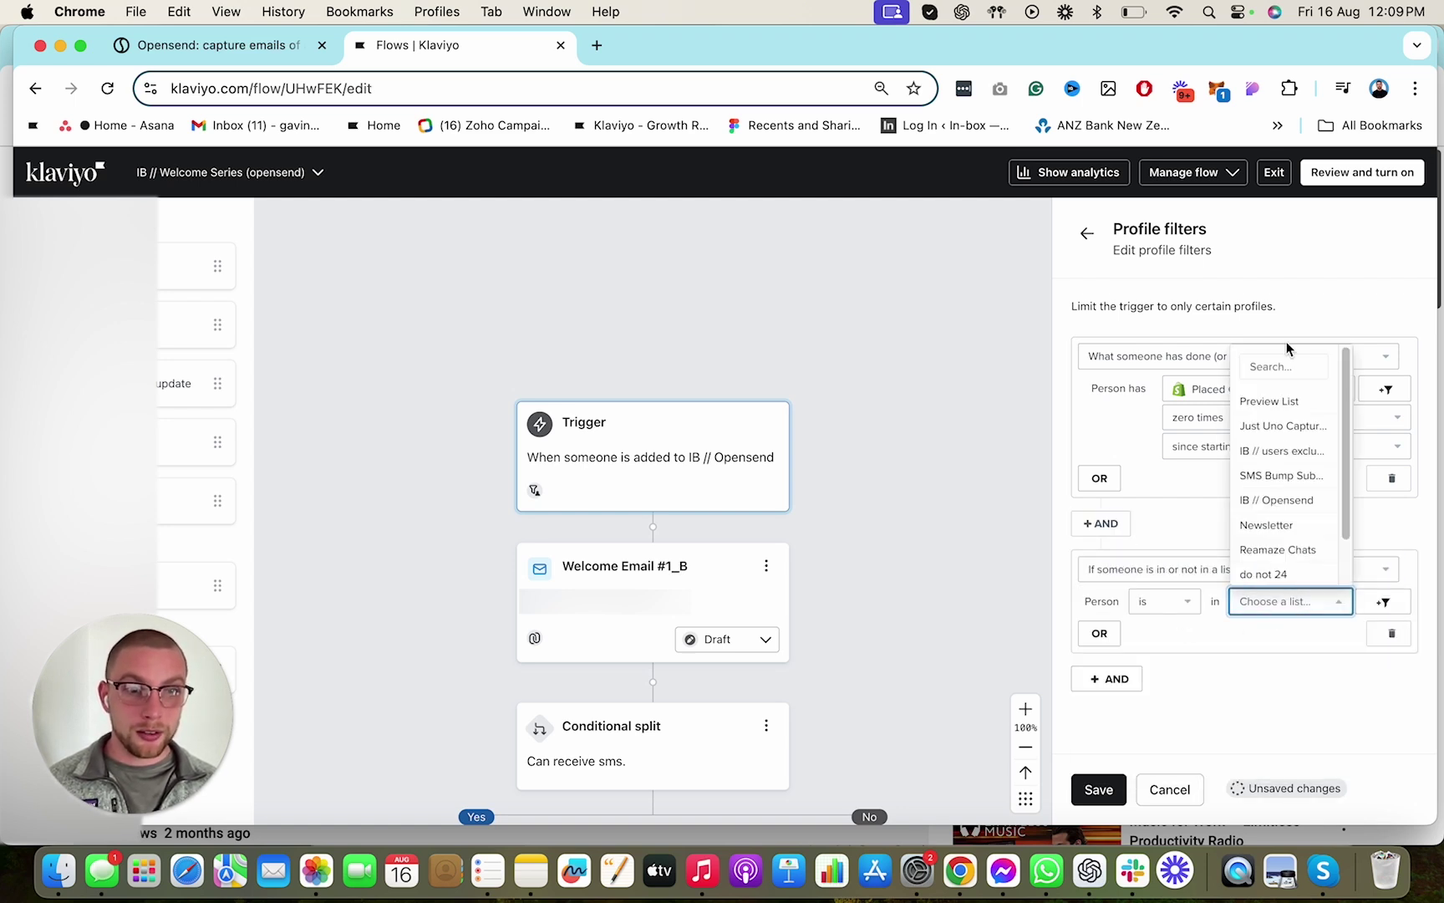
{"action": "left_click", "coordinate": [1292, 500]}
Add another AND condition on what someone has done, using the Received Email metric
{"action": "left_click", "coordinate": [1122, 692]}
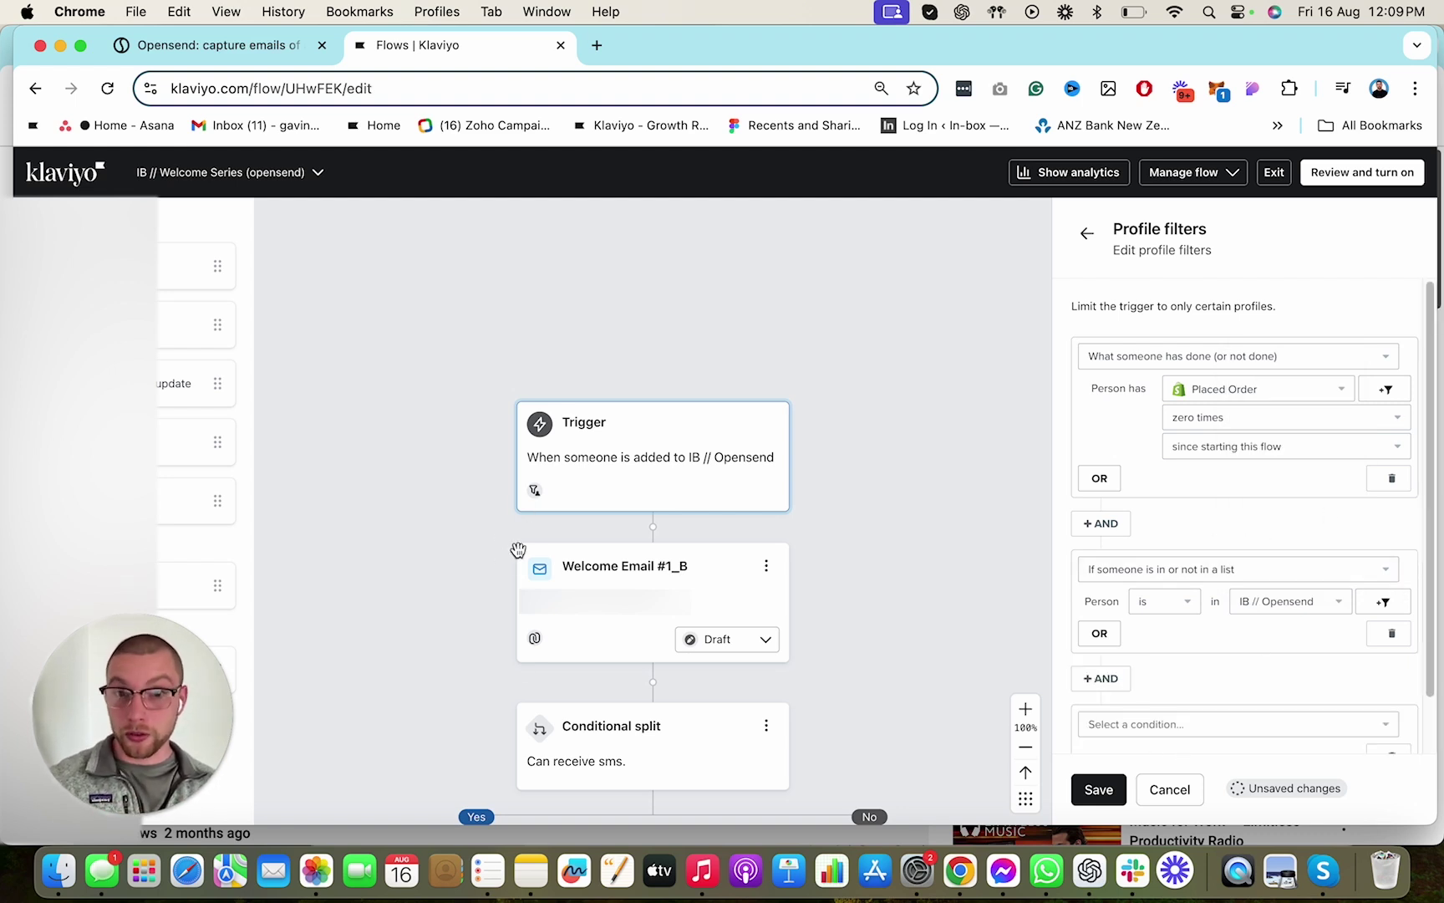
{"action": "scroll", "coordinate": [1086, 618], "scroll_direction": "down", "scroll_amount": 2}
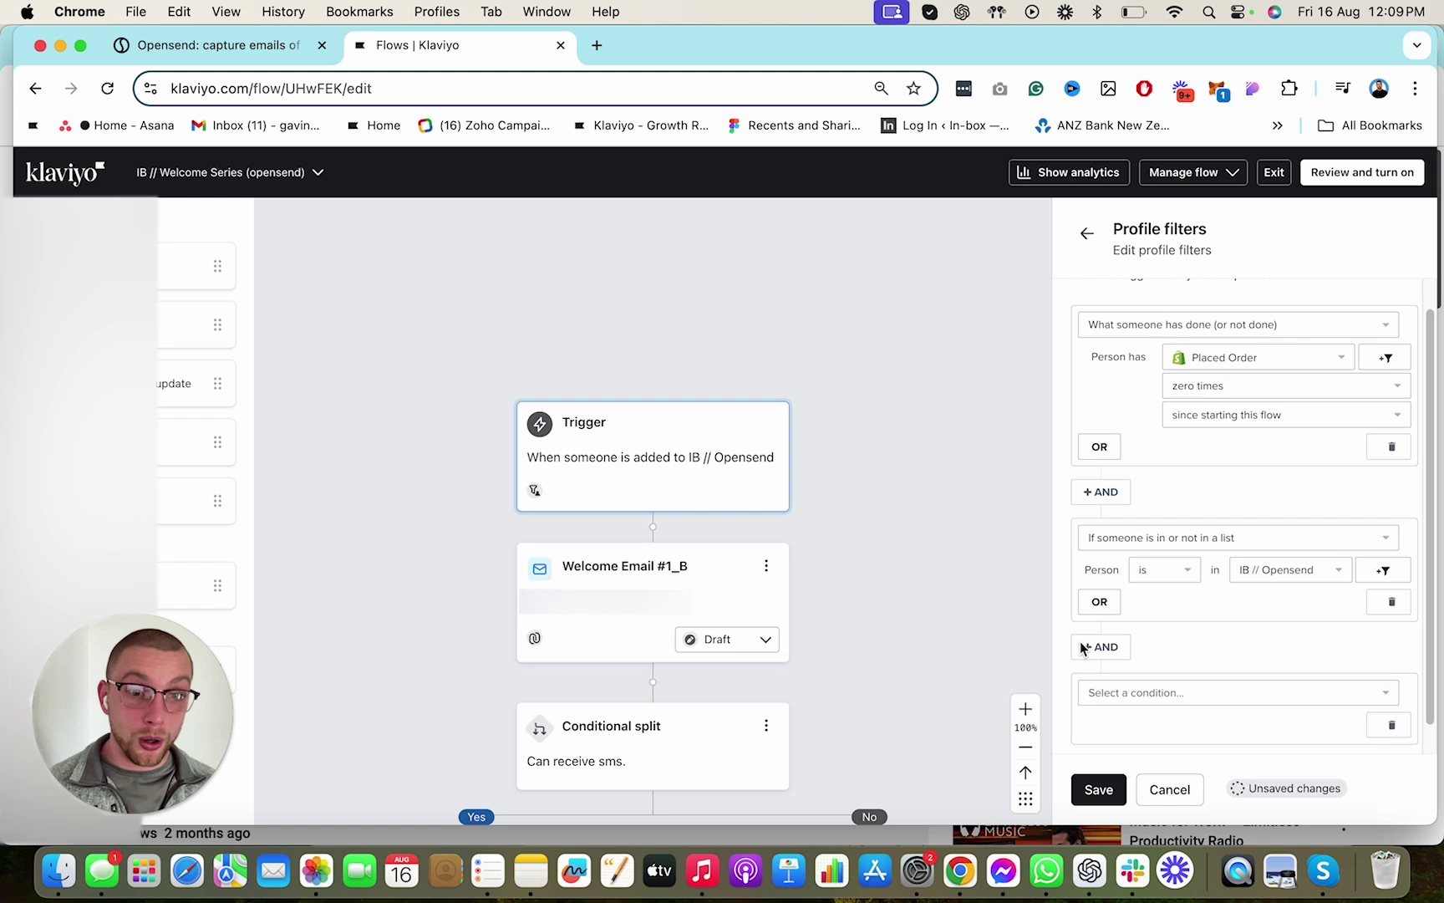
{"action": "left_click", "coordinate": [1122, 669]}
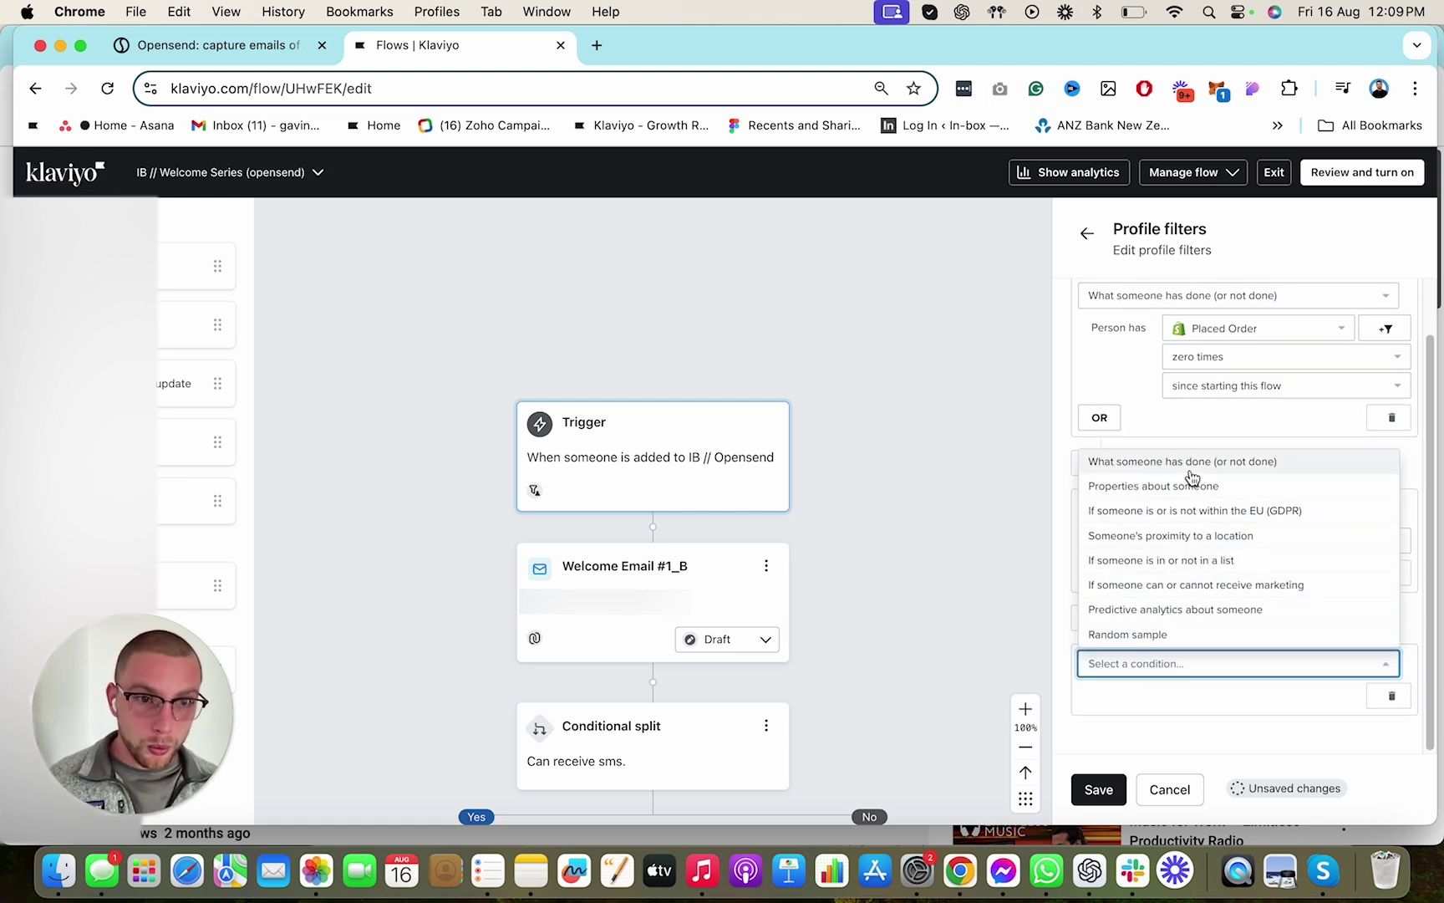
{"action": "left_click", "coordinate": [1111, 465]}
{"action": "left_click", "coordinate": [1187, 693]}
{"action": "left_click", "coordinate": [1252, 470]}
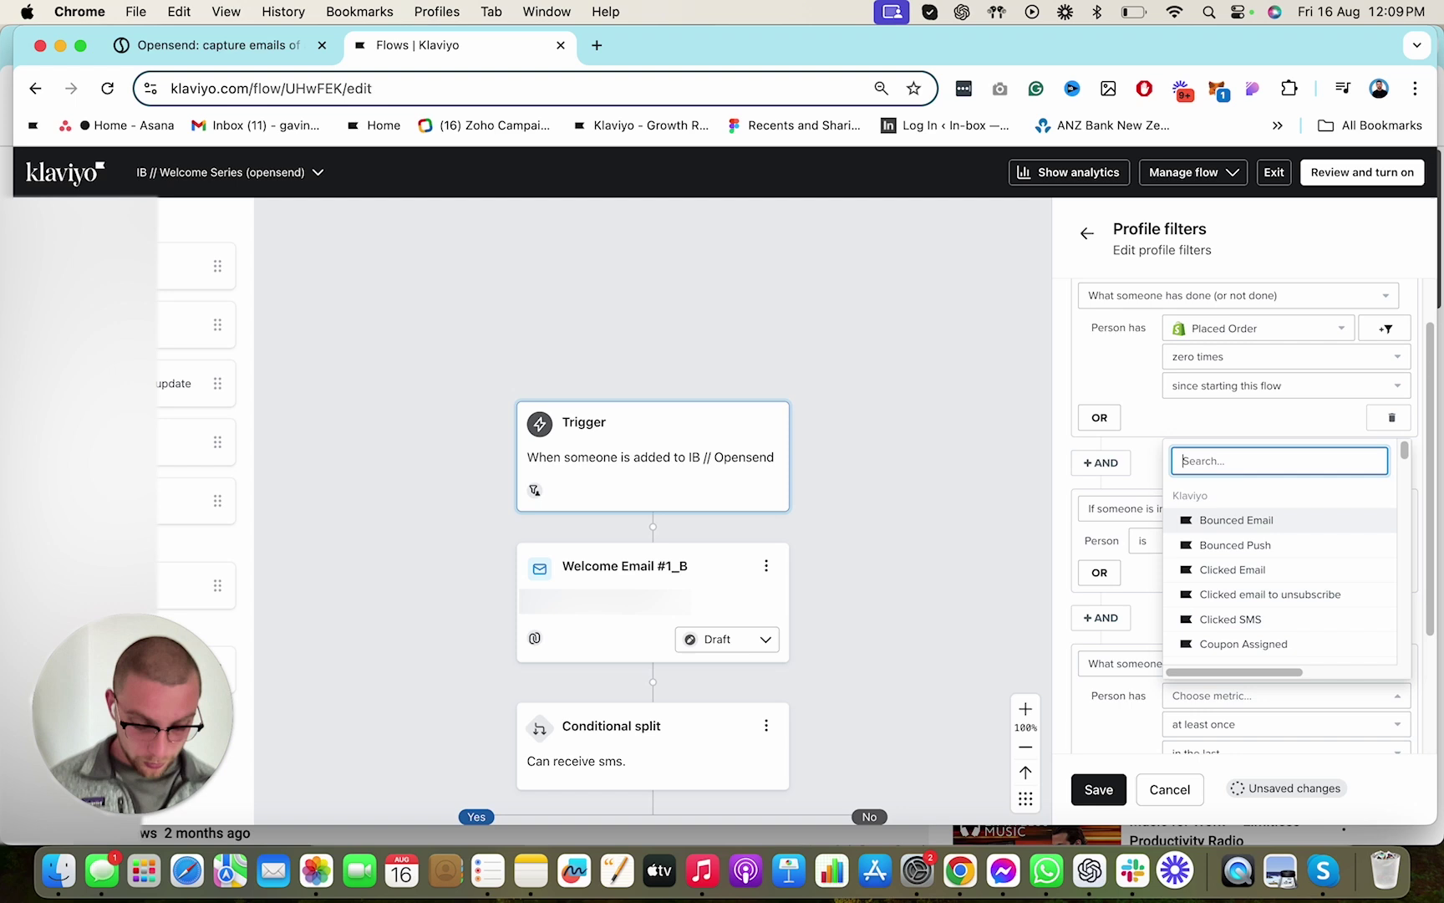
{"action": "type", "text": "flow"}
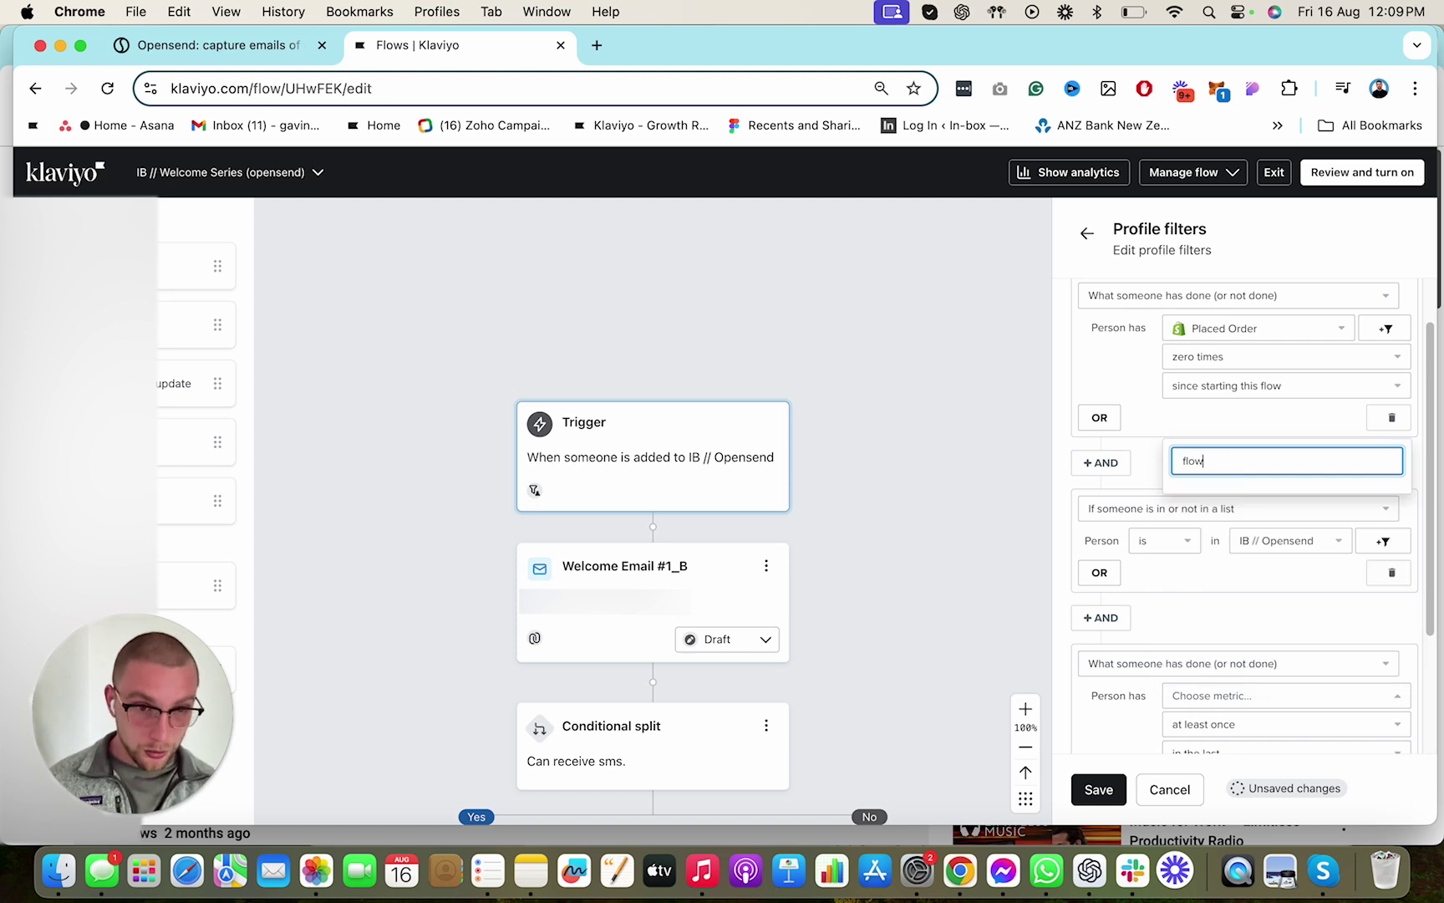
{"action": "left_click", "coordinate": [1246, 661]}
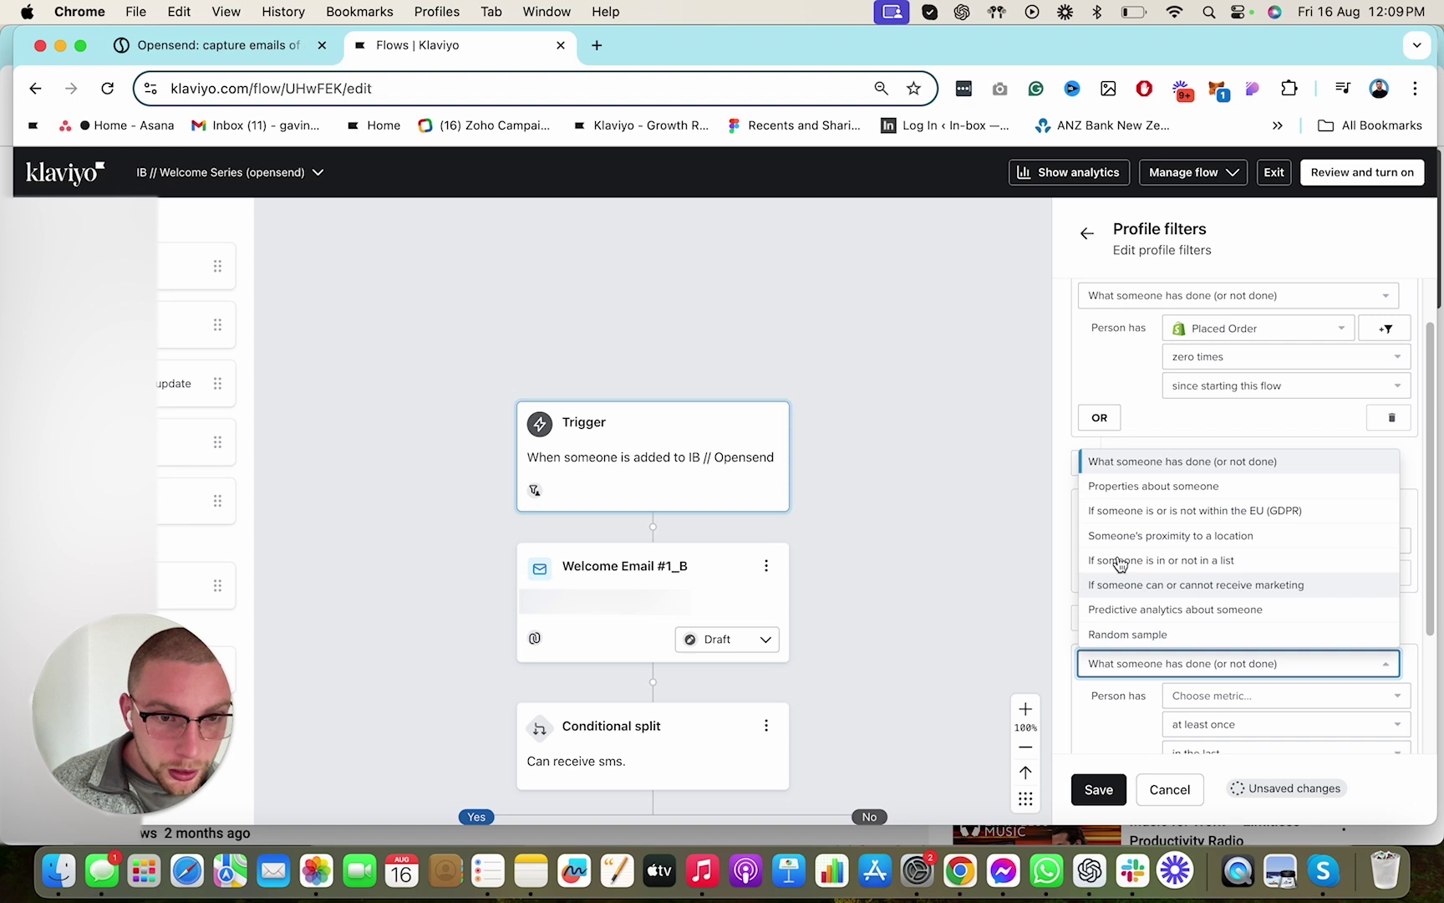
{"action": "left_click", "coordinate": [1125, 487]}
{"action": "left_click", "coordinate": [1157, 672]}
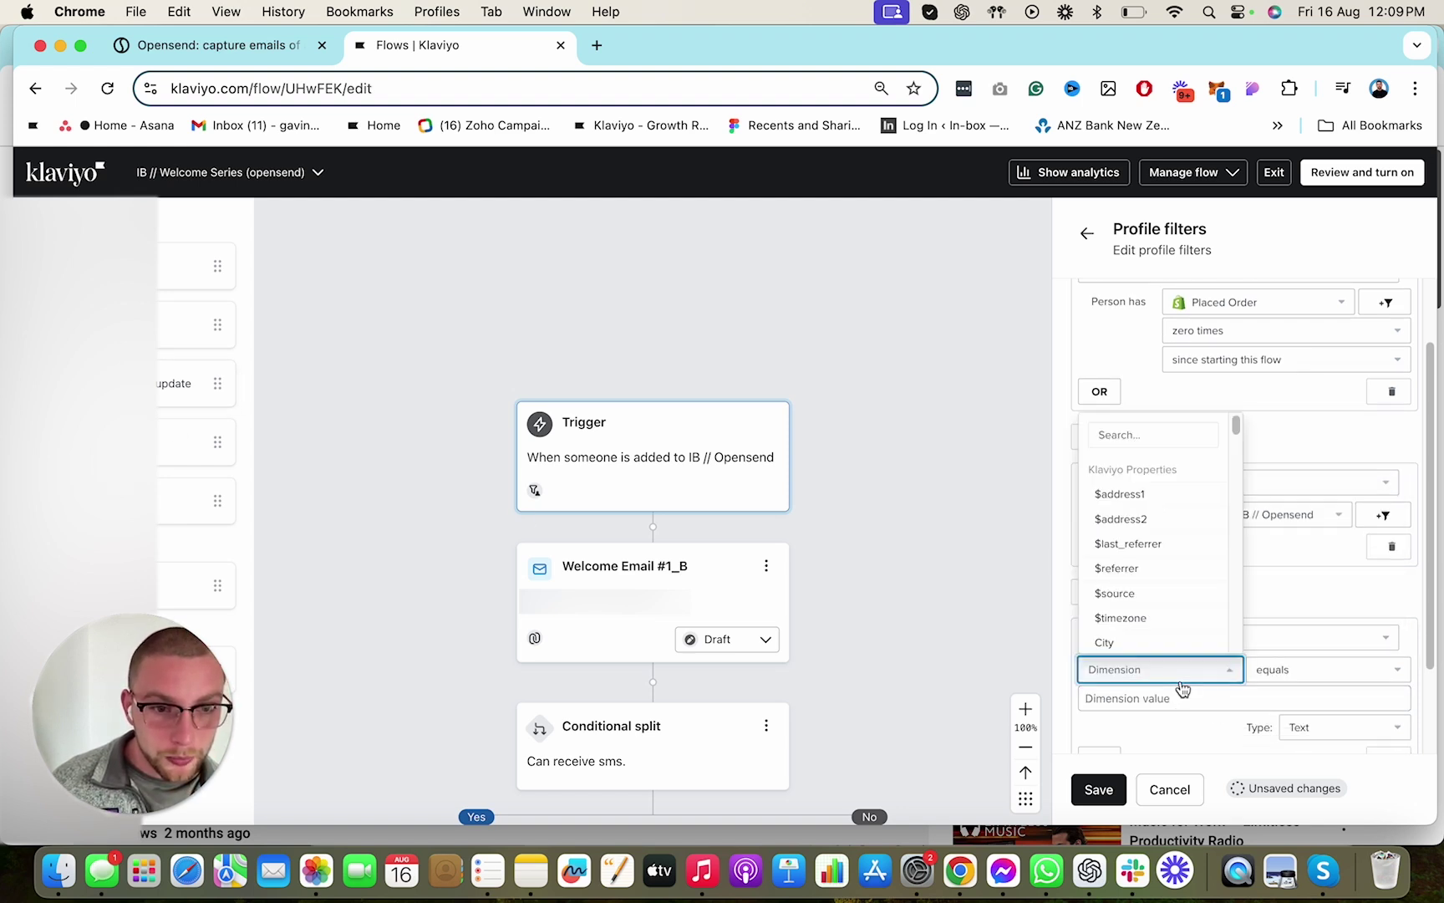
{"action": "left_click", "coordinate": [1154, 432]}
{"action": "type", "text": "red"}
{"action": "left_click", "coordinate": [1183, 637]}
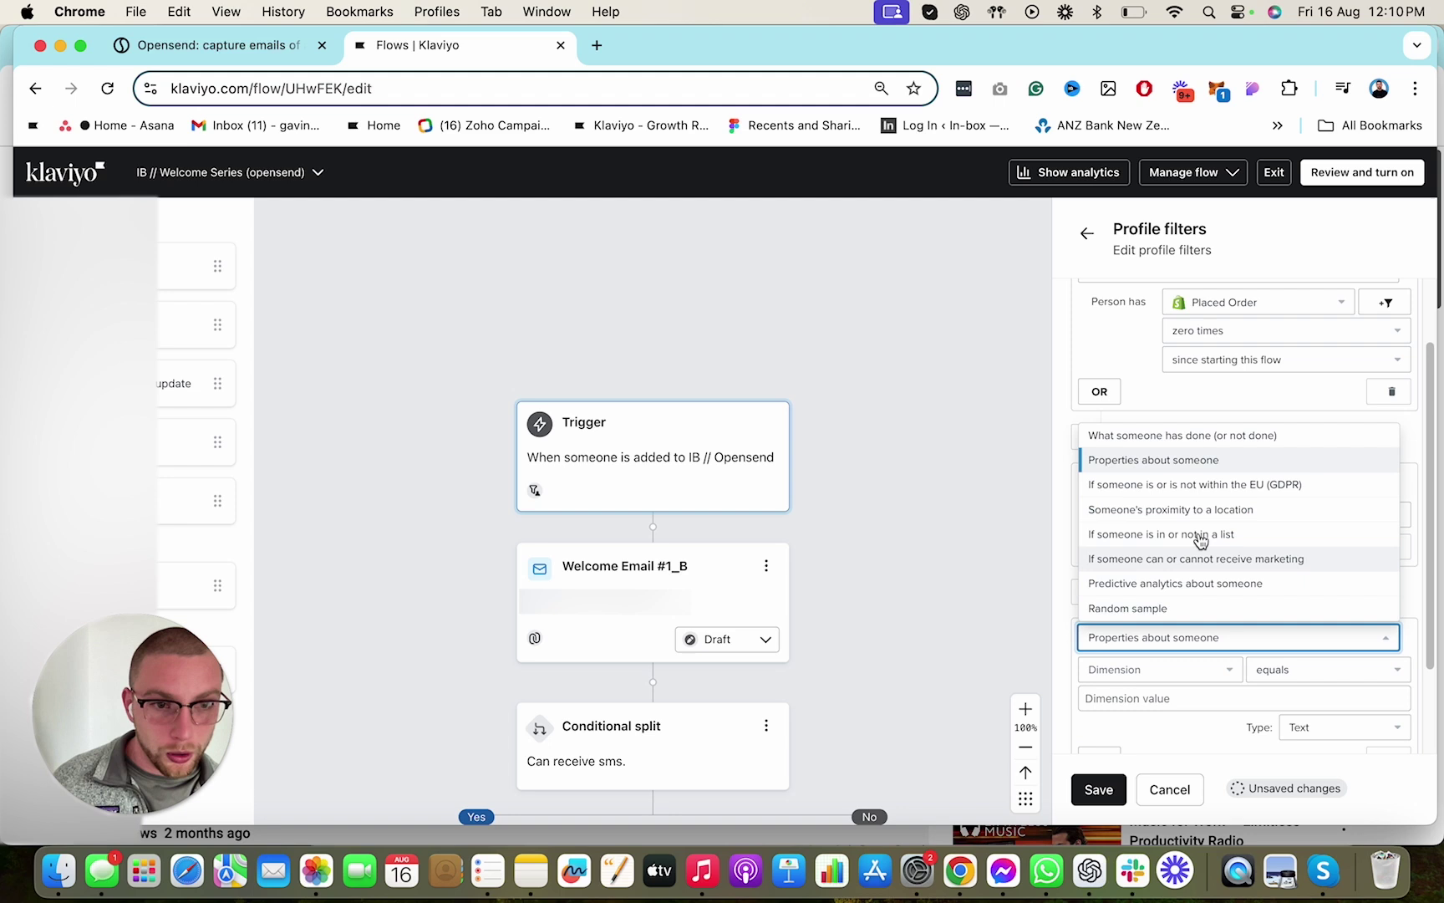
{"action": "left_click", "coordinate": [1190, 432]}
{"action": "left_click", "coordinate": [1213, 669]}
{"action": "left_click", "coordinate": [1228, 436]}
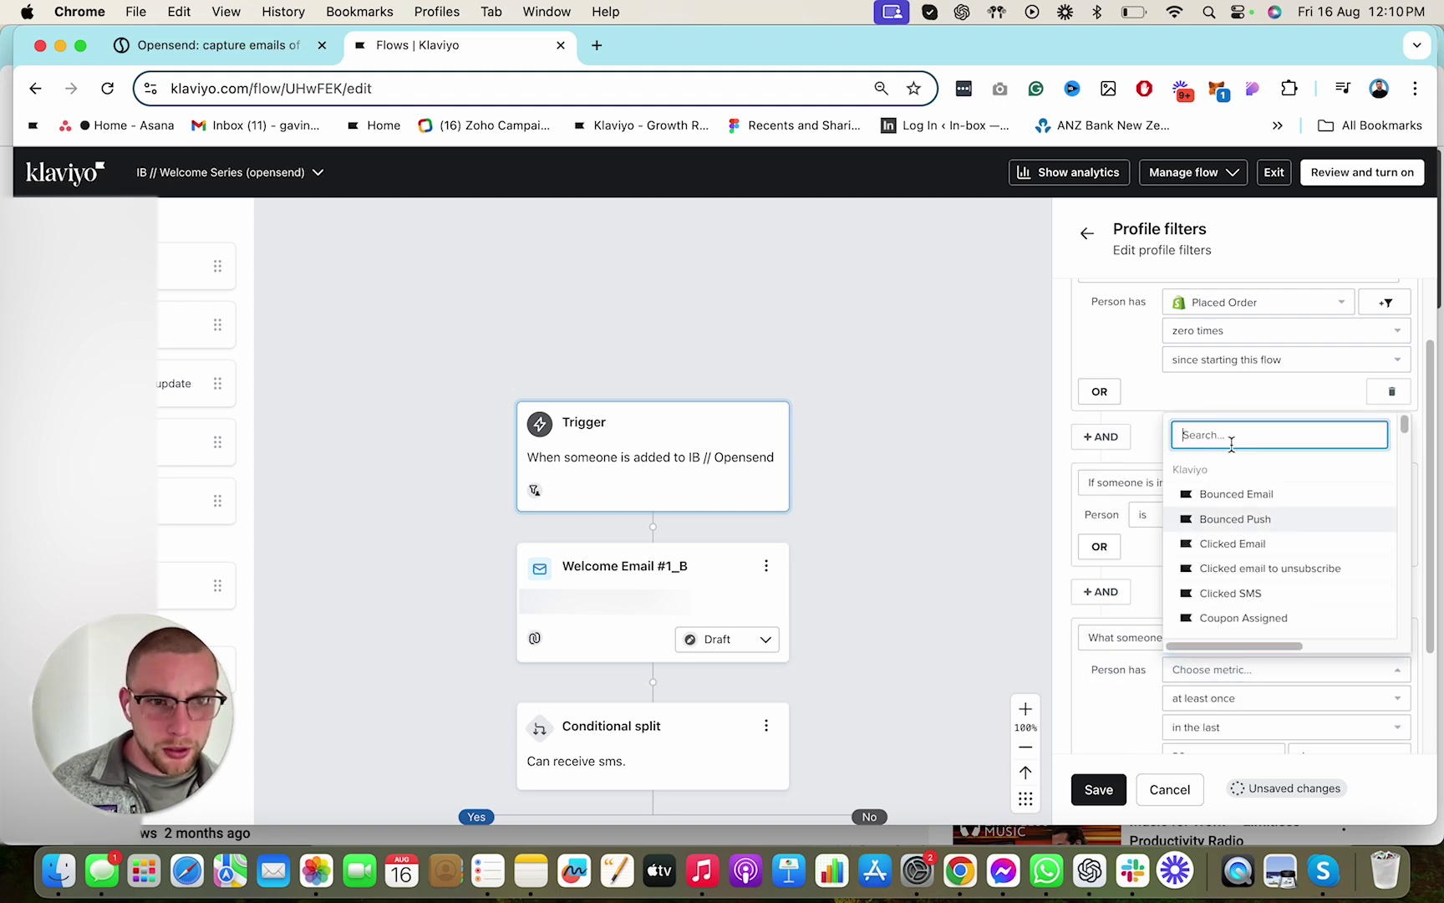
{"action": "type", "text": "rece"}
{"action": "left_click", "coordinate": [1243, 520]}
Limit it to Flow IB // Welcome Series (FORMTORO CODE), received zero times, over all time
{"action": "left_click", "coordinate": [1380, 675]}
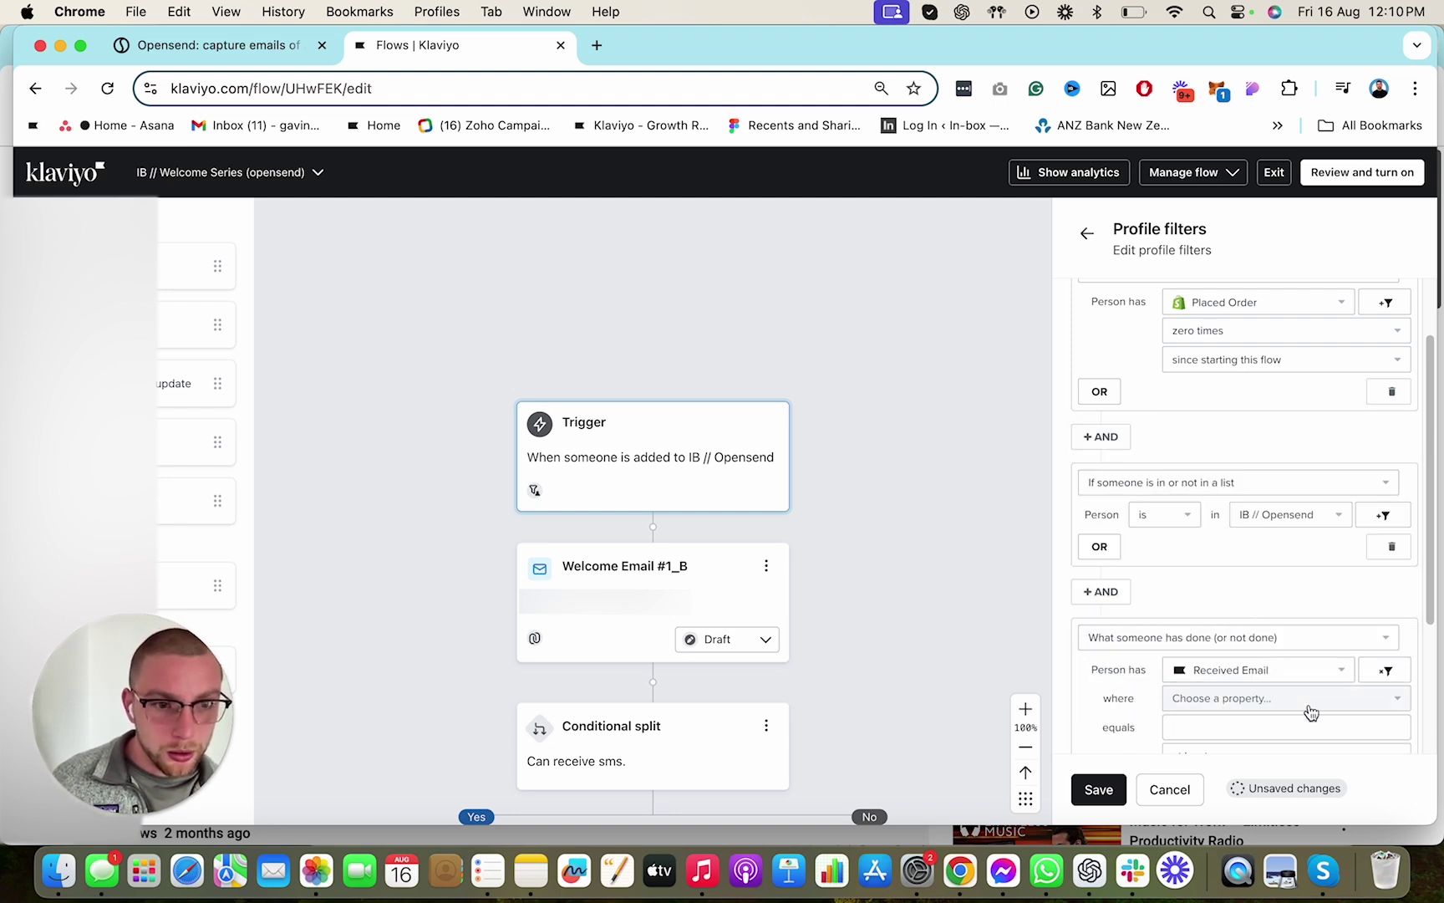
{"action": "left_click", "coordinate": [1176, 697]}
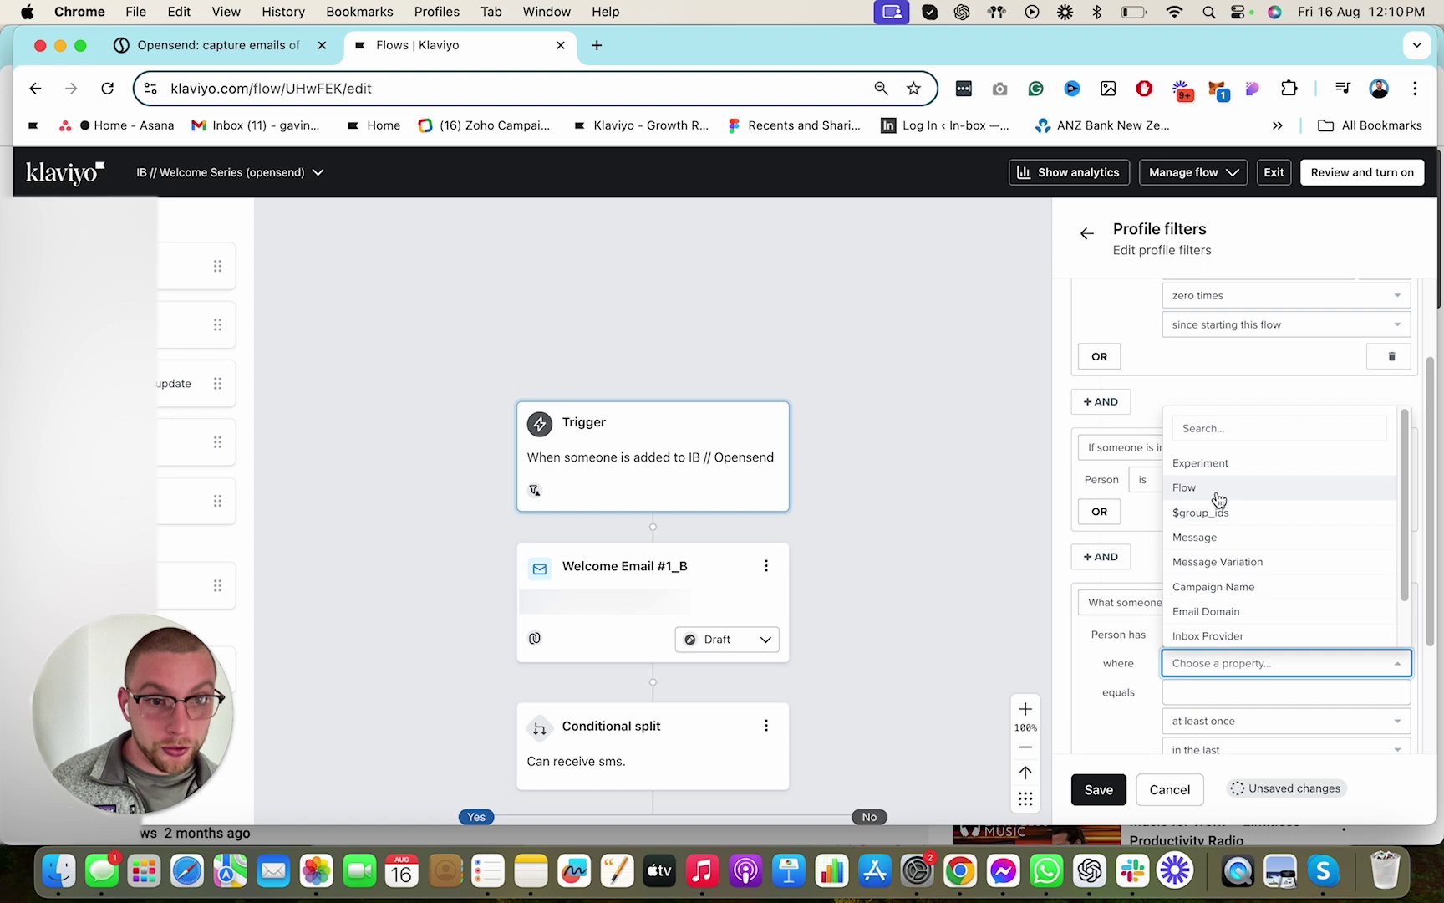
{"action": "left_click", "coordinate": [1212, 490]}
{"action": "left_click", "coordinate": [1186, 698]}
{"action": "type", "text": "we"}
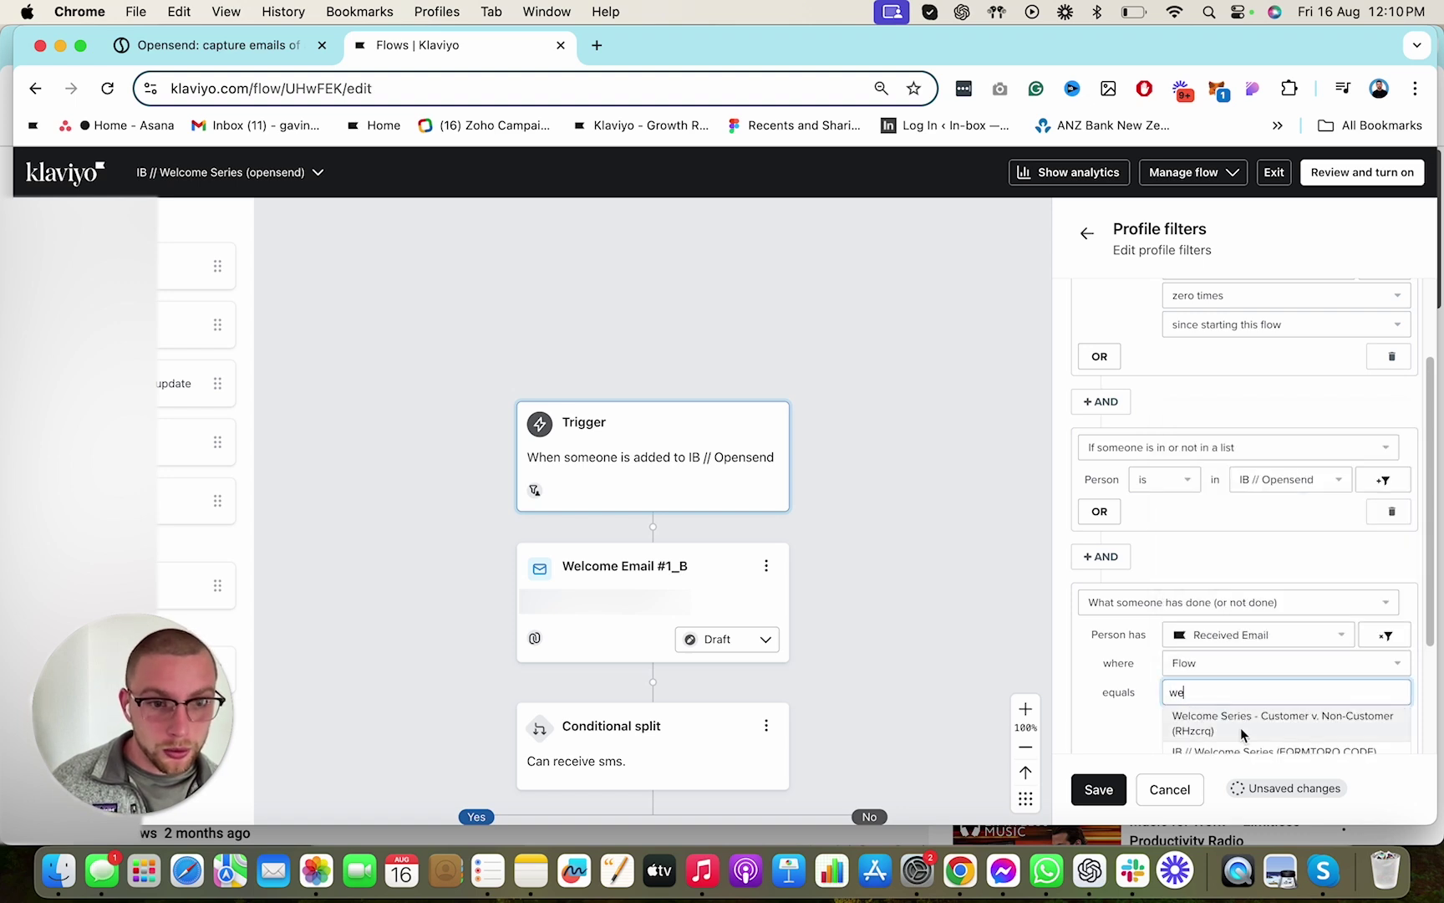
{"action": "scroll", "coordinate": [1245, 729], "scroll_direction": "down", "scroll_amount": 2}
{"action": "left_click", "coordinate": [1259, 700]}
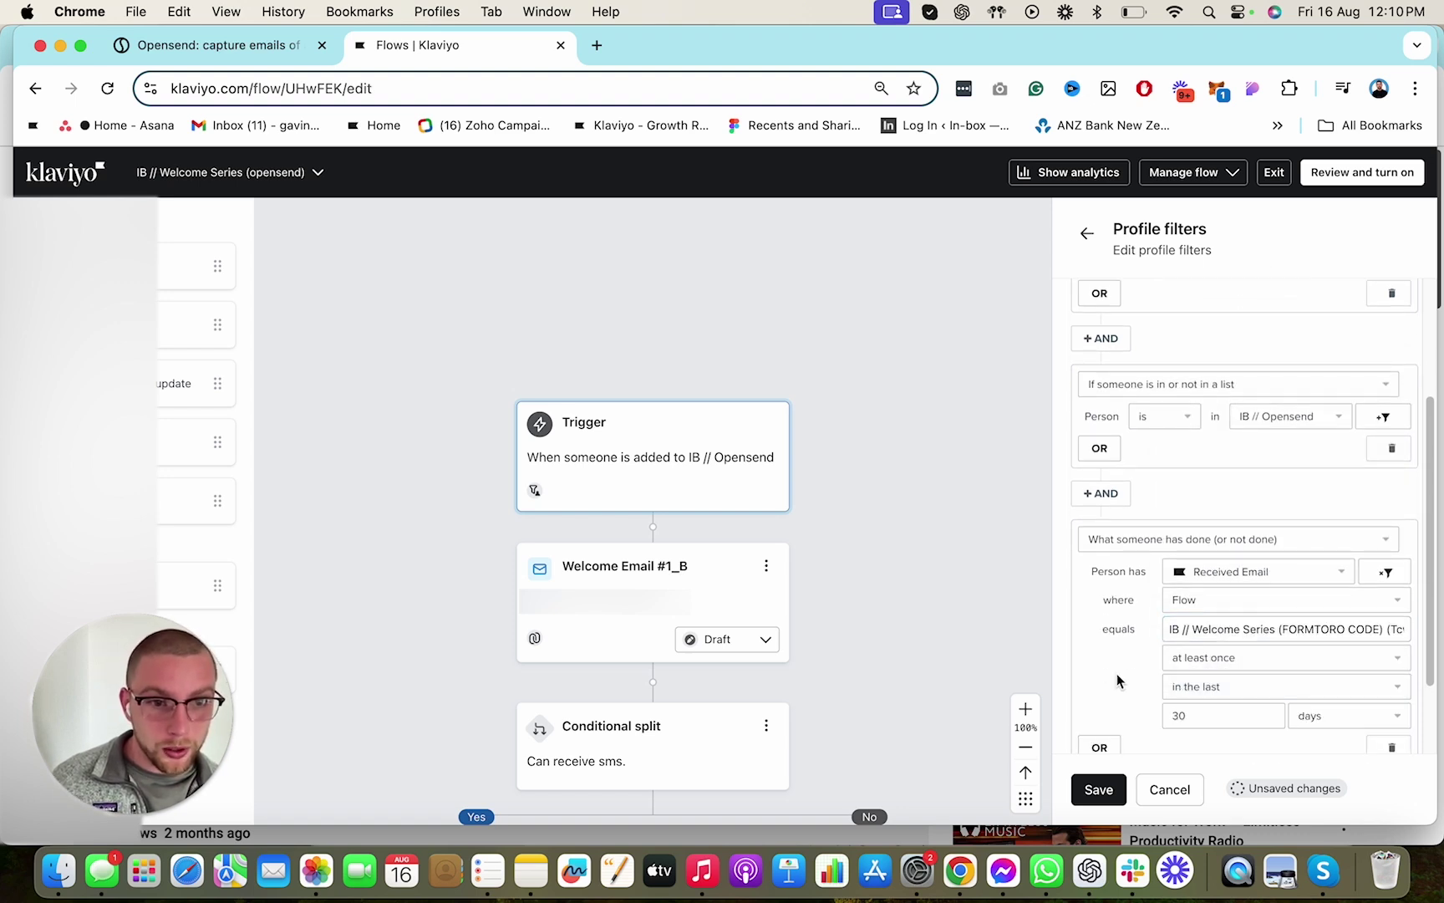
{"action": "left_click", "coordinate": [1190, 660]}
{"action": "left_click", "coordinate": [1251, 485]}
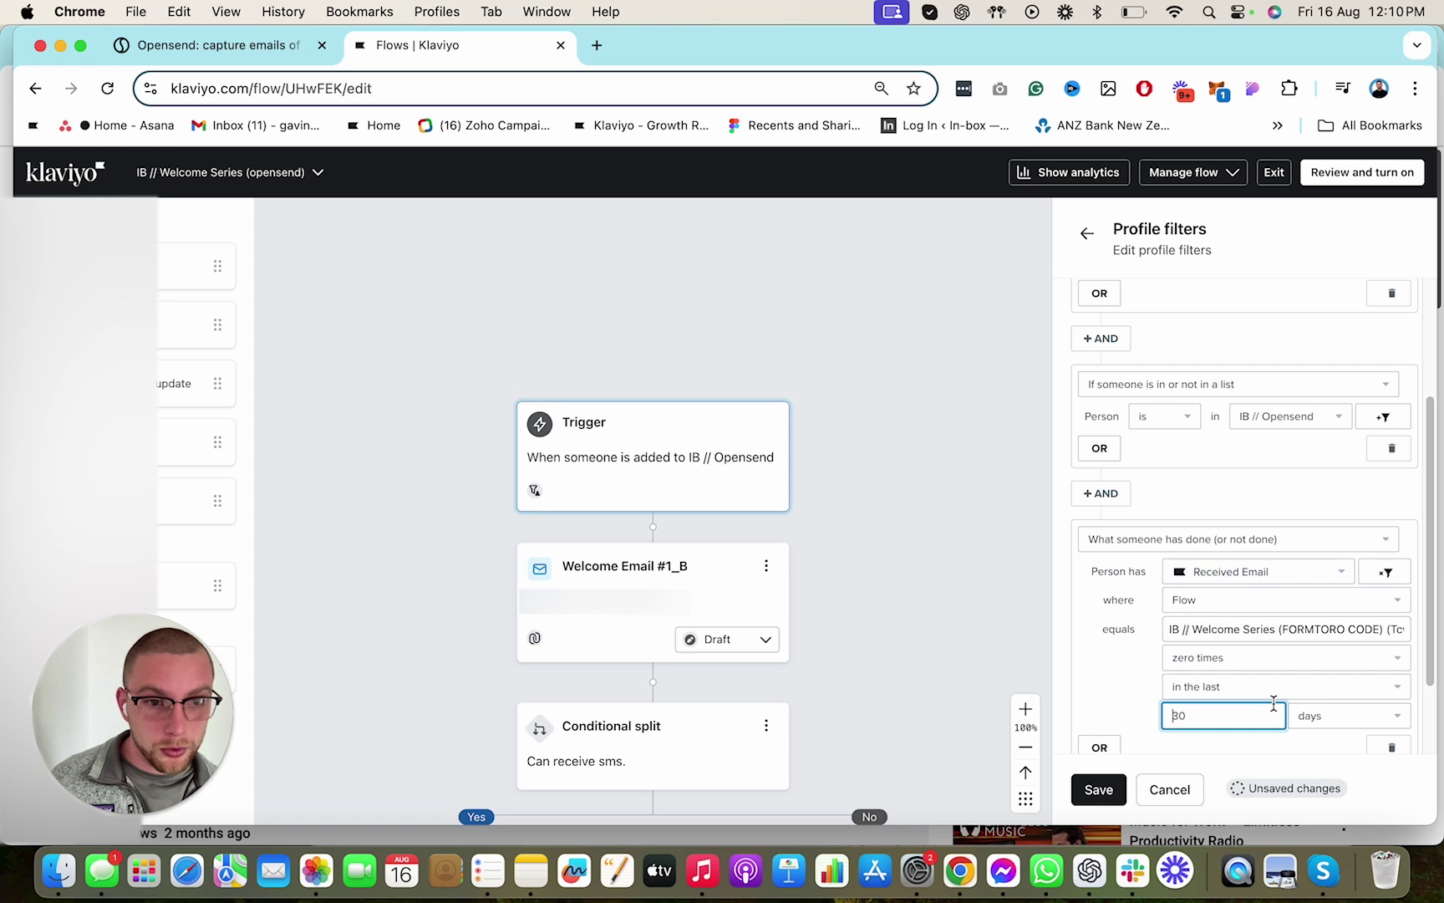
{"action": "left_click", "coordinate": [1251, 688]}
{"action": "left_click", "coordinate": [1249, 509]}
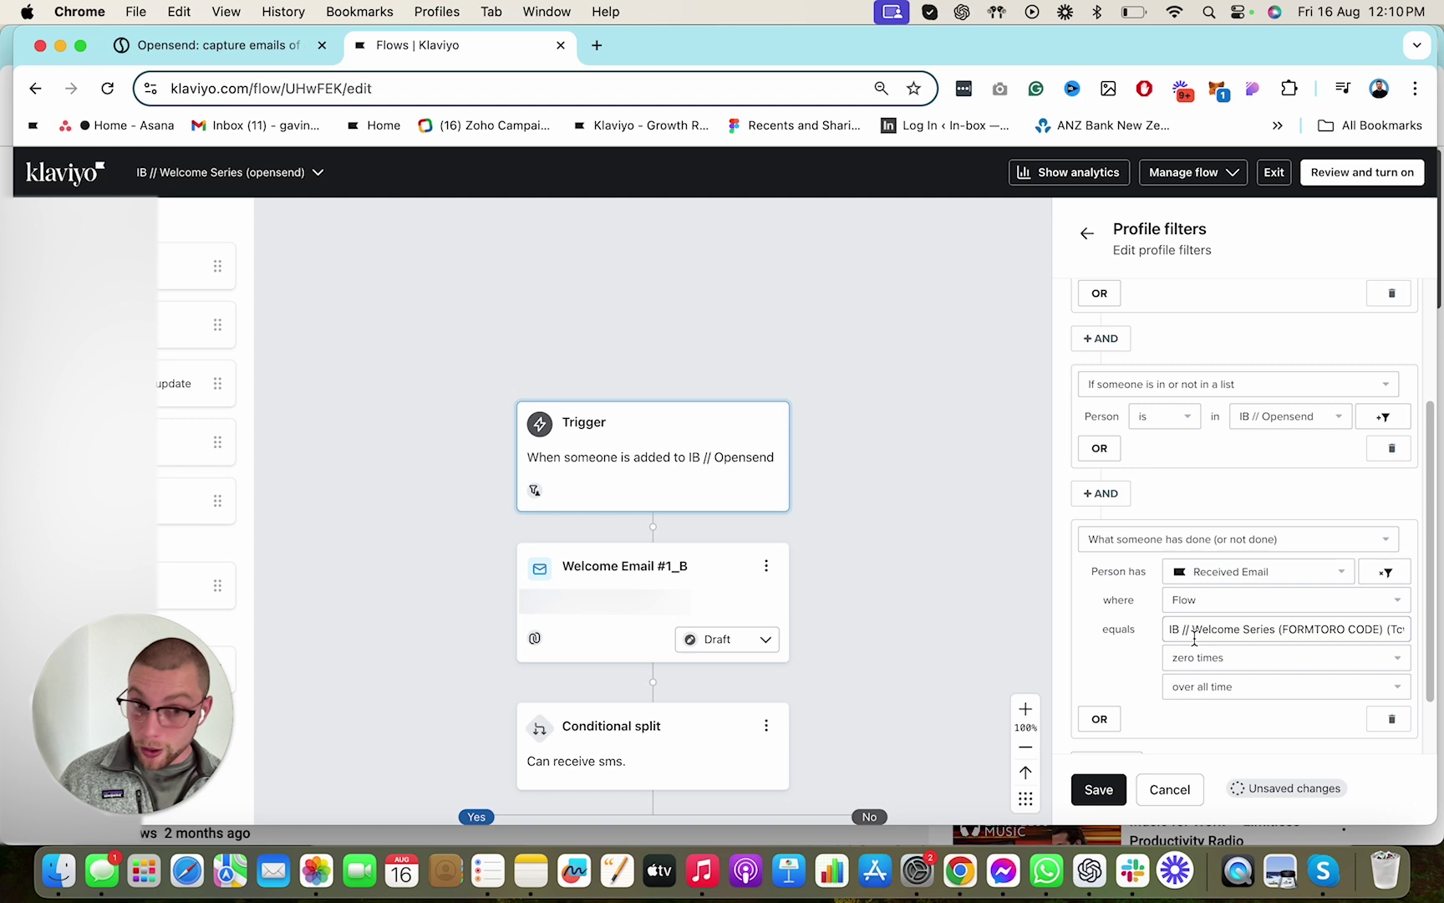
{"action": "scroll", "coordinate": [1237, 709], "scroll_direction": "down", "scroll_amount": 2}
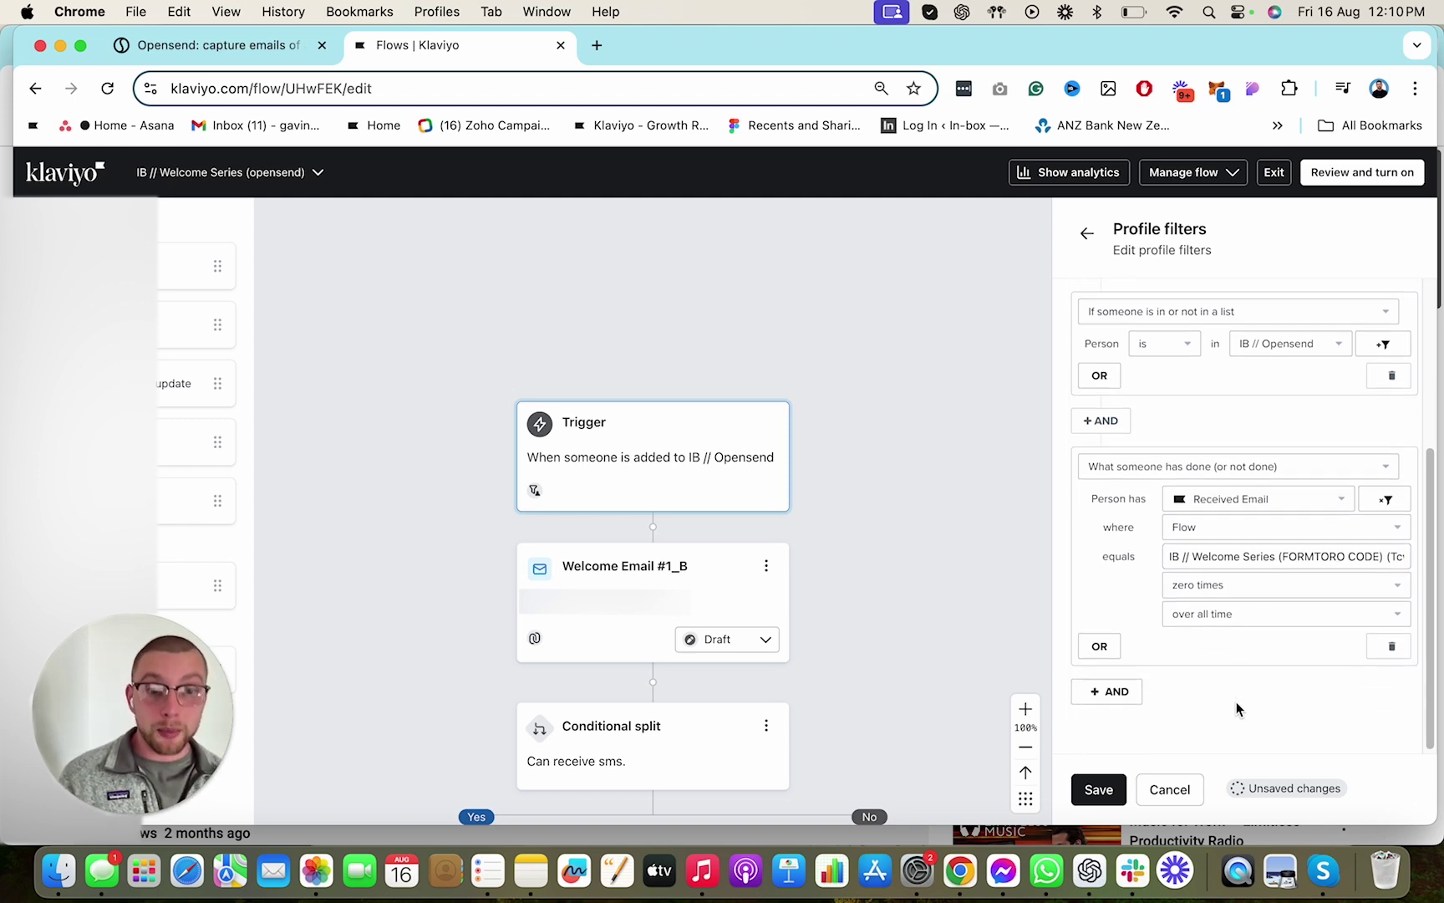
Save the profile filters and turn the IB // Welcome Series (opensend) flow live
{"action": "left_click", "coordinate": [1098, 789]}
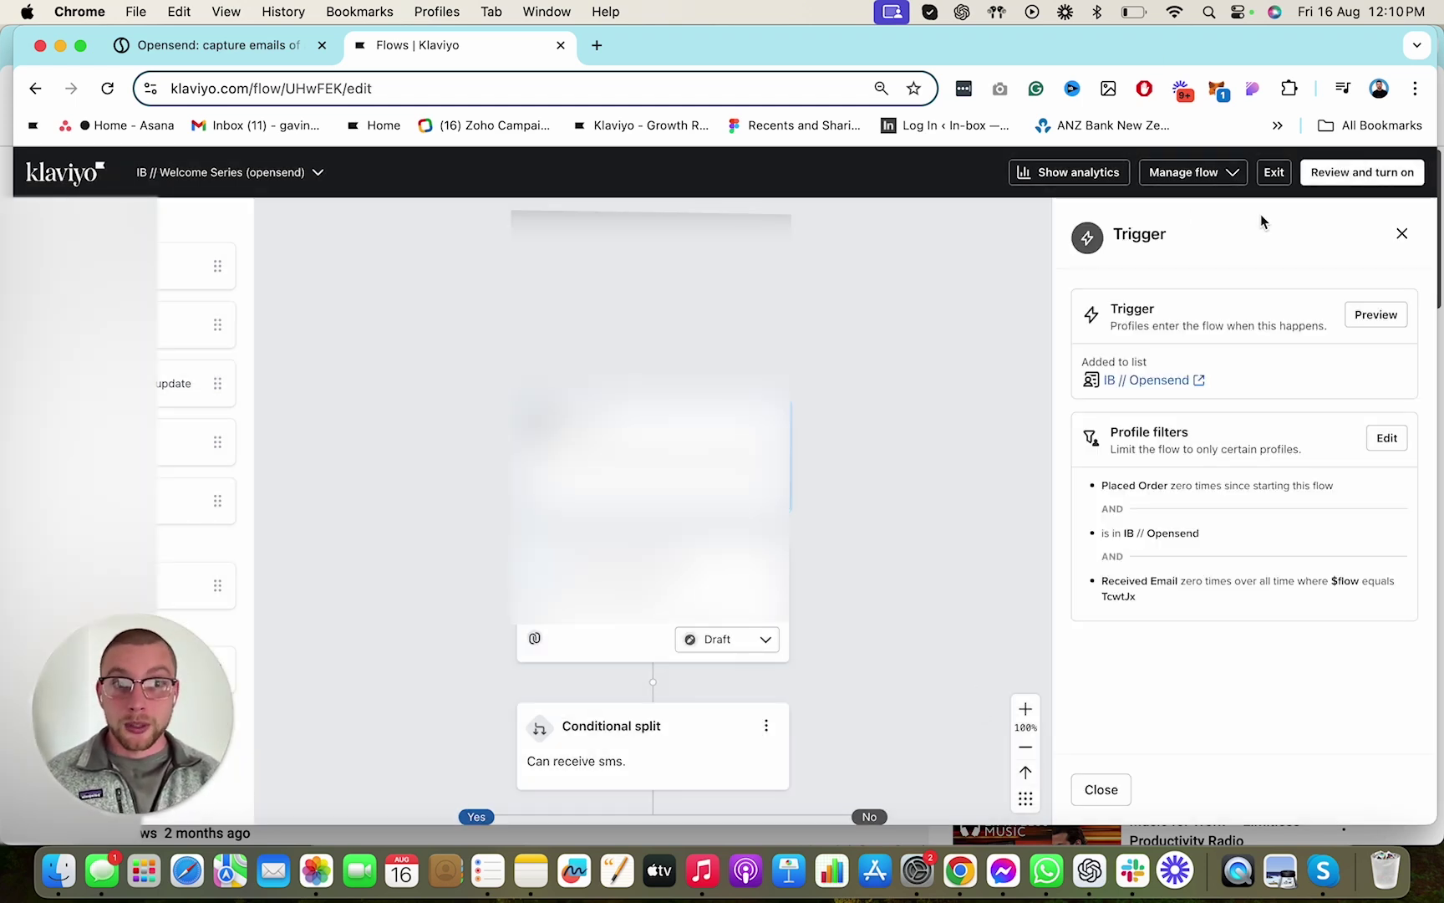
{"action": "scroll", "coordinate": [652, 501], "scroll_direction": "down", "scroll_amount": 3}
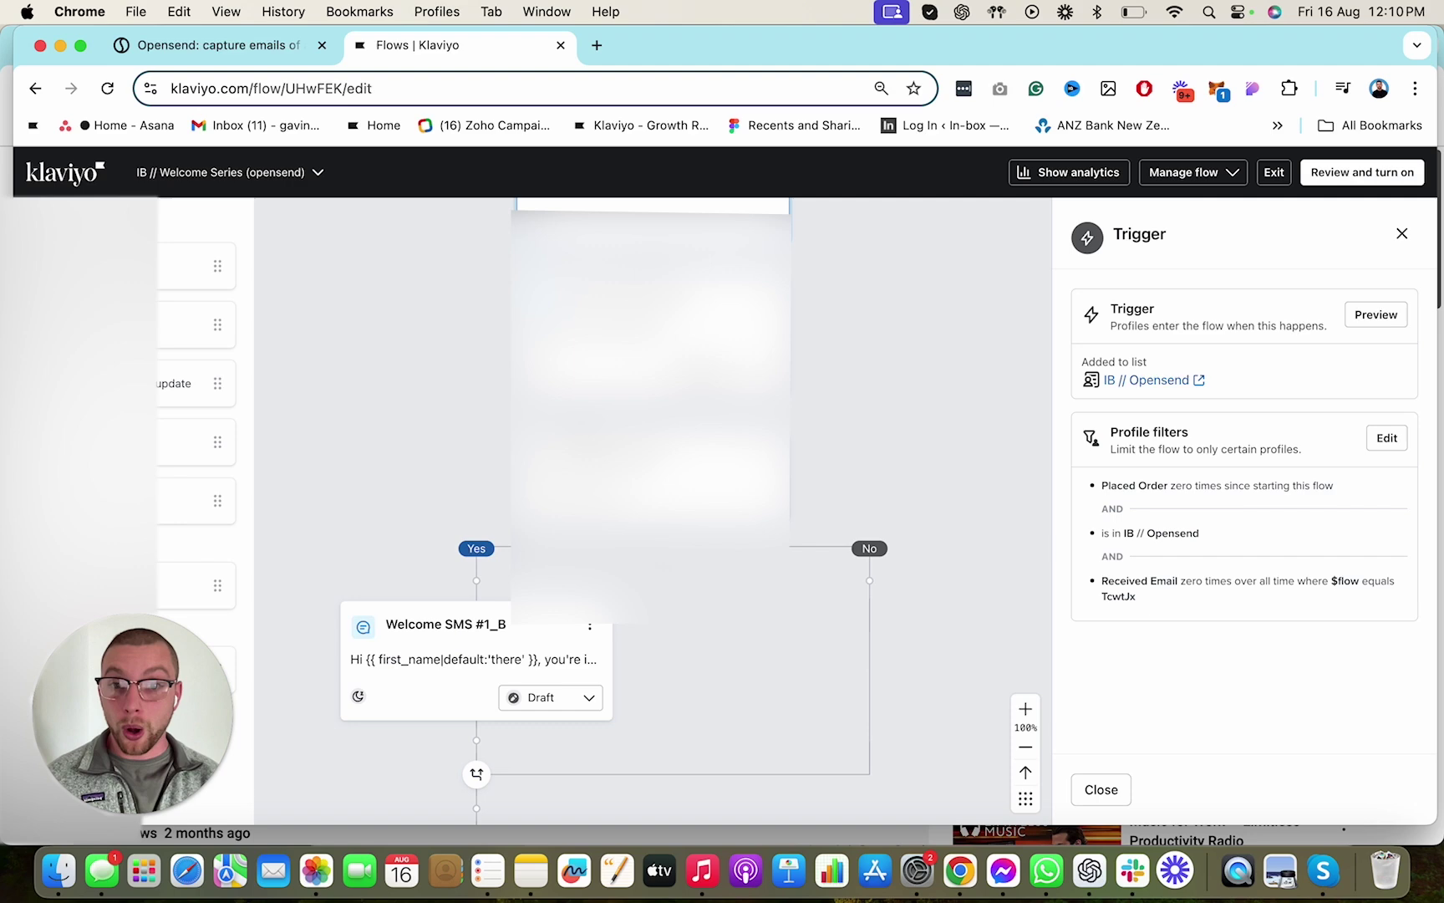
{"action": "left_click", "coordinate": [1361, 172]}
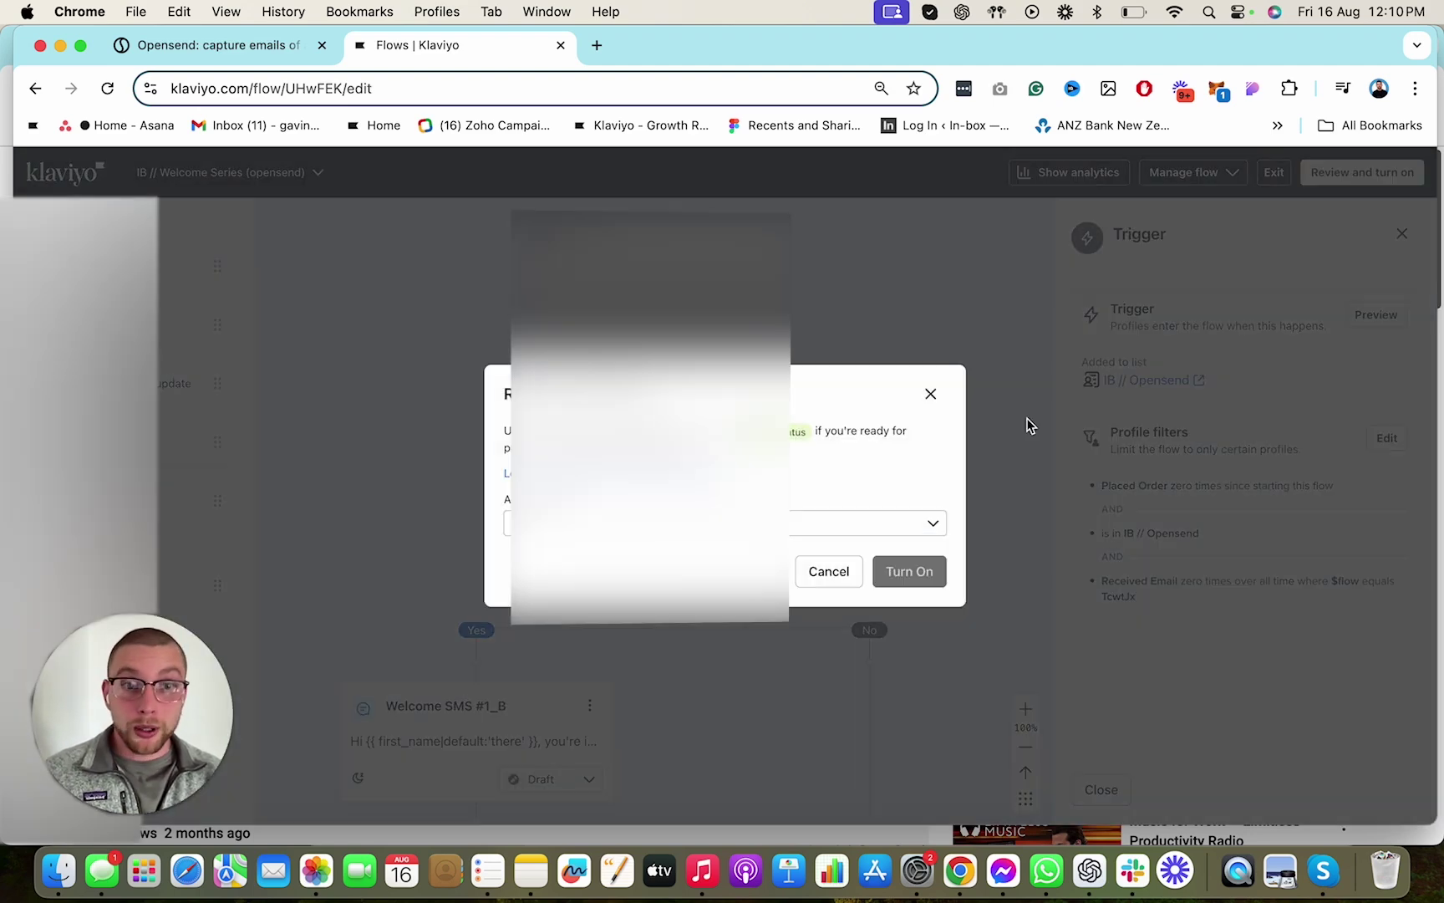
{"action": "left_click", "coordinate": [909, 571]}
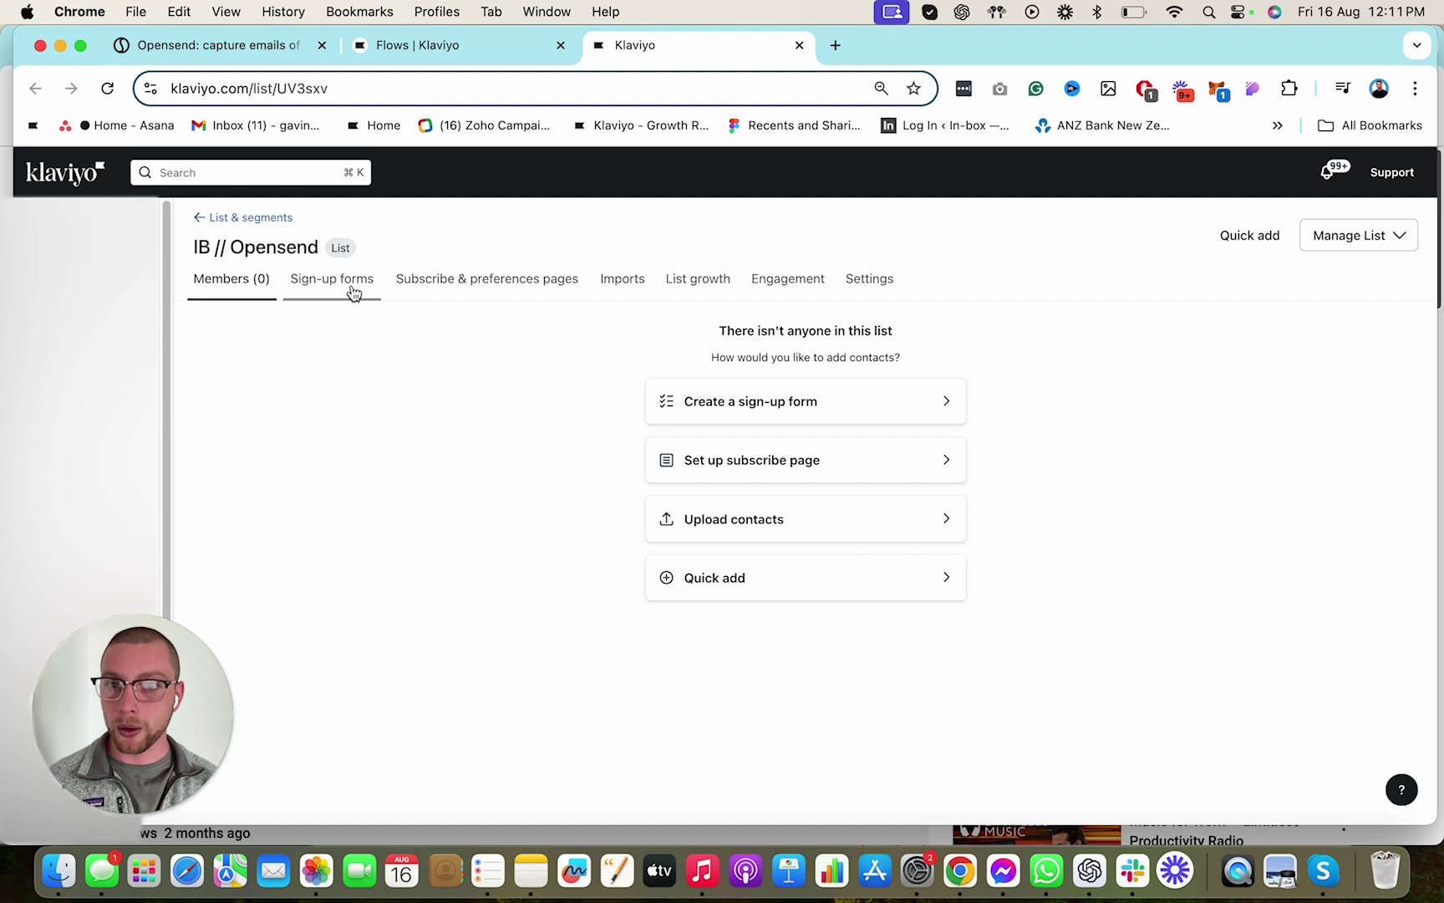
Set the IB // Opensend list's consent to single opt-in and save it
{"action": "left_click", "coordinate": [852, 279]}
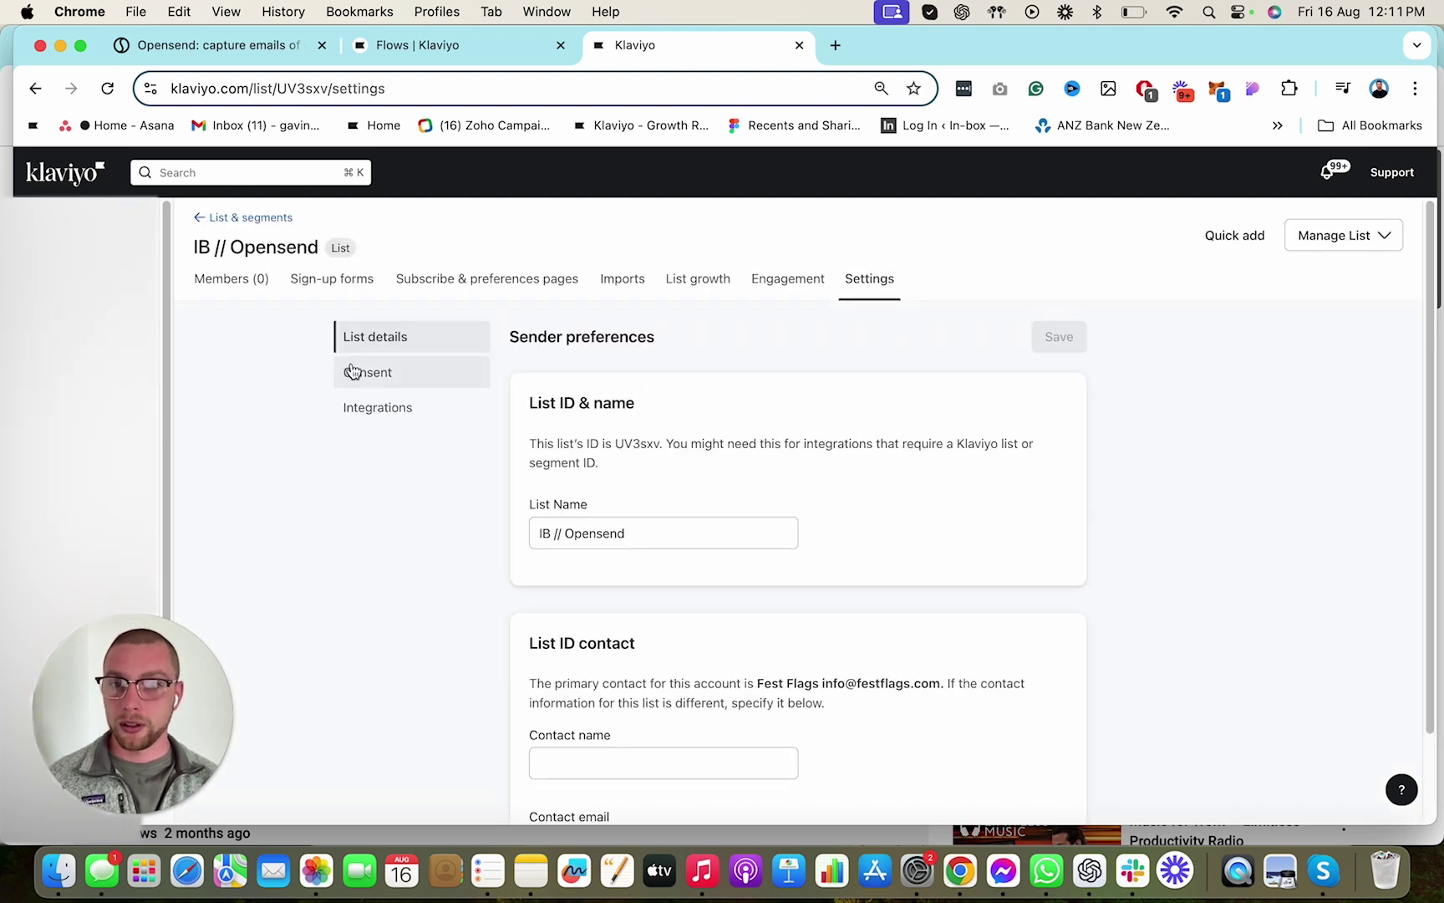
{"action": "left_click", "coordinate": [355, 372]}
{"action": "scroll", "coordinate": [577, 764], "scroll_direction": "down", "scroll_amount": 3}
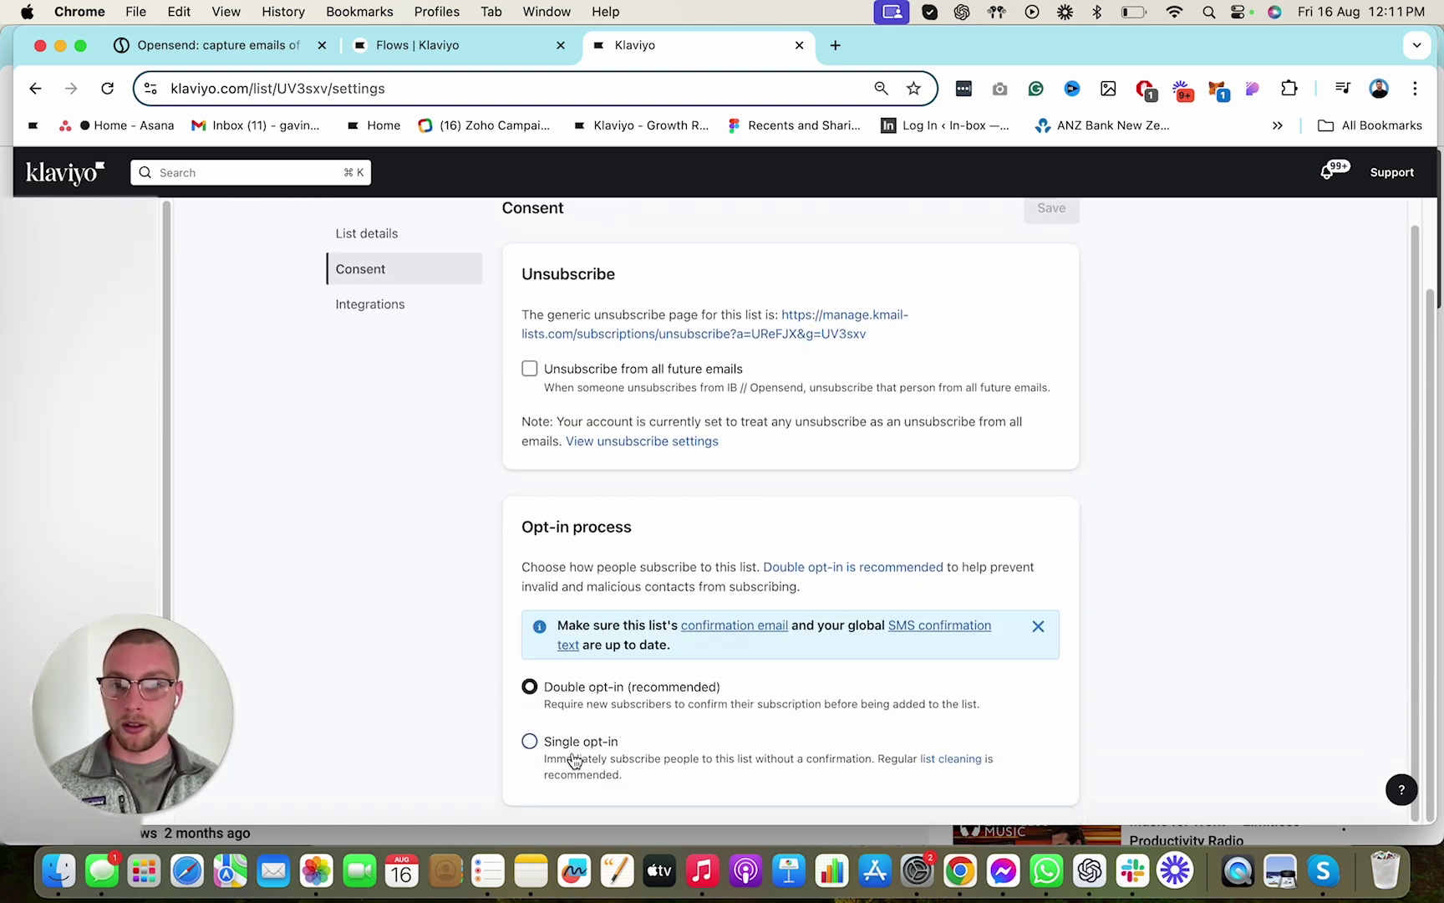
{"action": "left_click", "coordinate": [564, 748]}
{"action": "scroll", "coordinate": [786, 468], "scroll_direction": "up", "scroll_amount": 1}
{"action": "left_click", "coordinate": [1055, 234]}
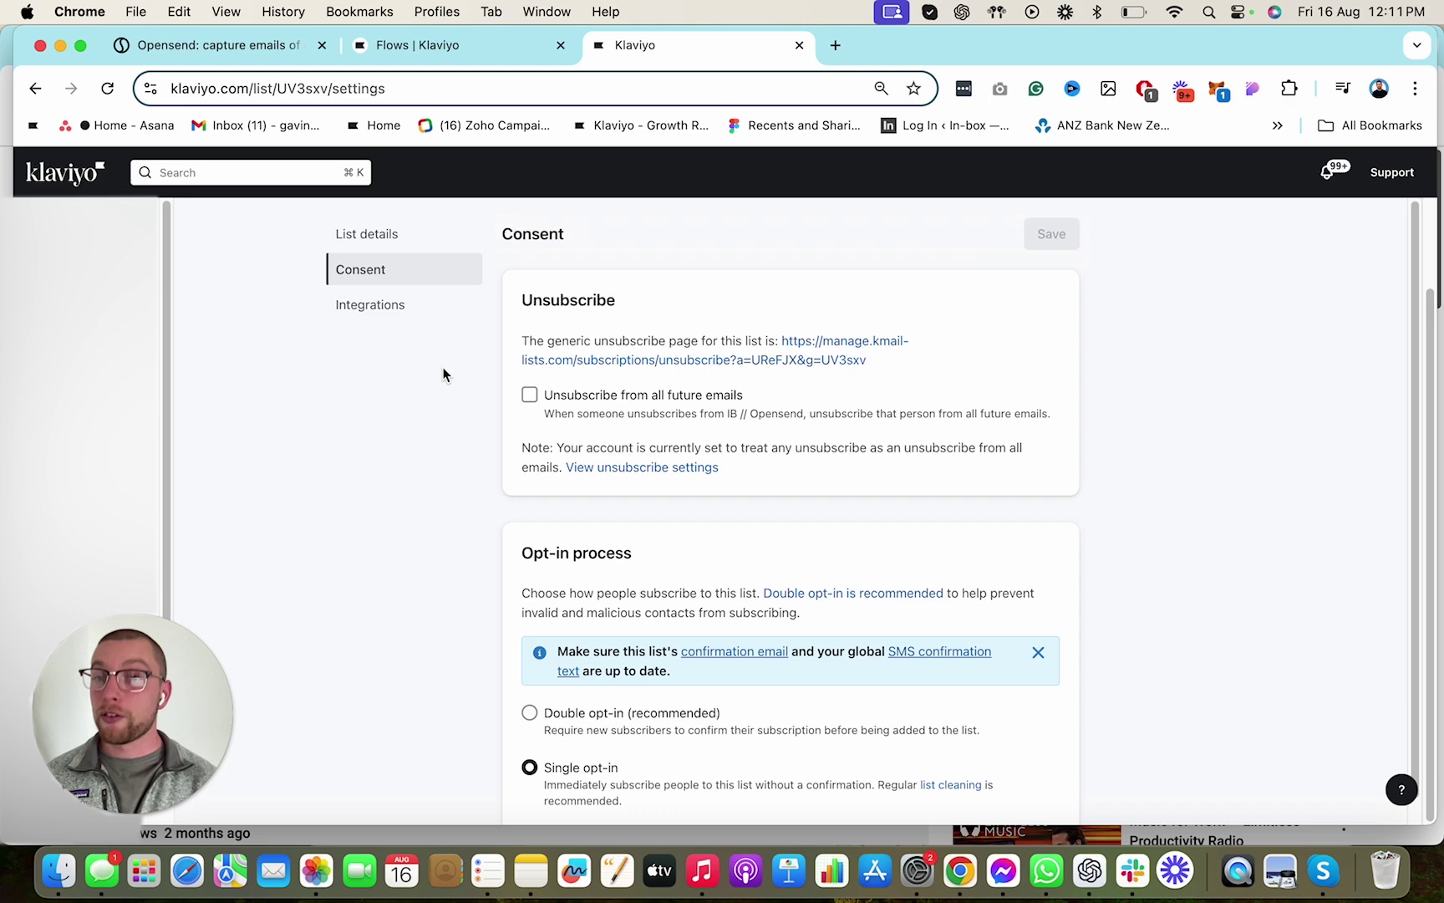
Search the flows for 'Abandon' and open LD_Abandoned Checkout and LD_Browse Abandonment in new tabs
{"action": "left_click", "coordinate": [451, 51]}
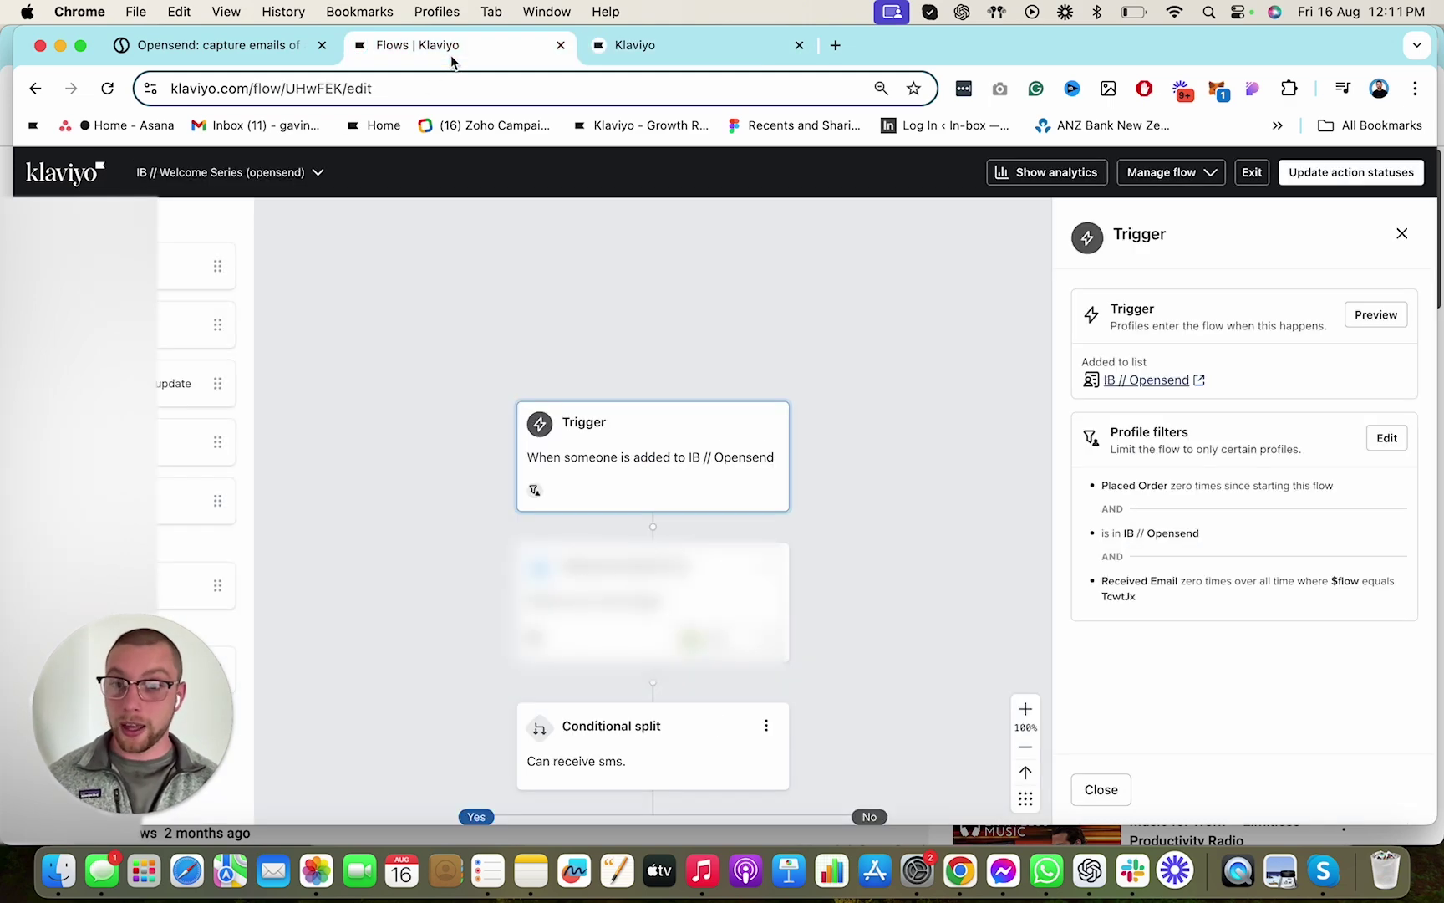
{"action": "left_click", "coordinate": [85, 171]}
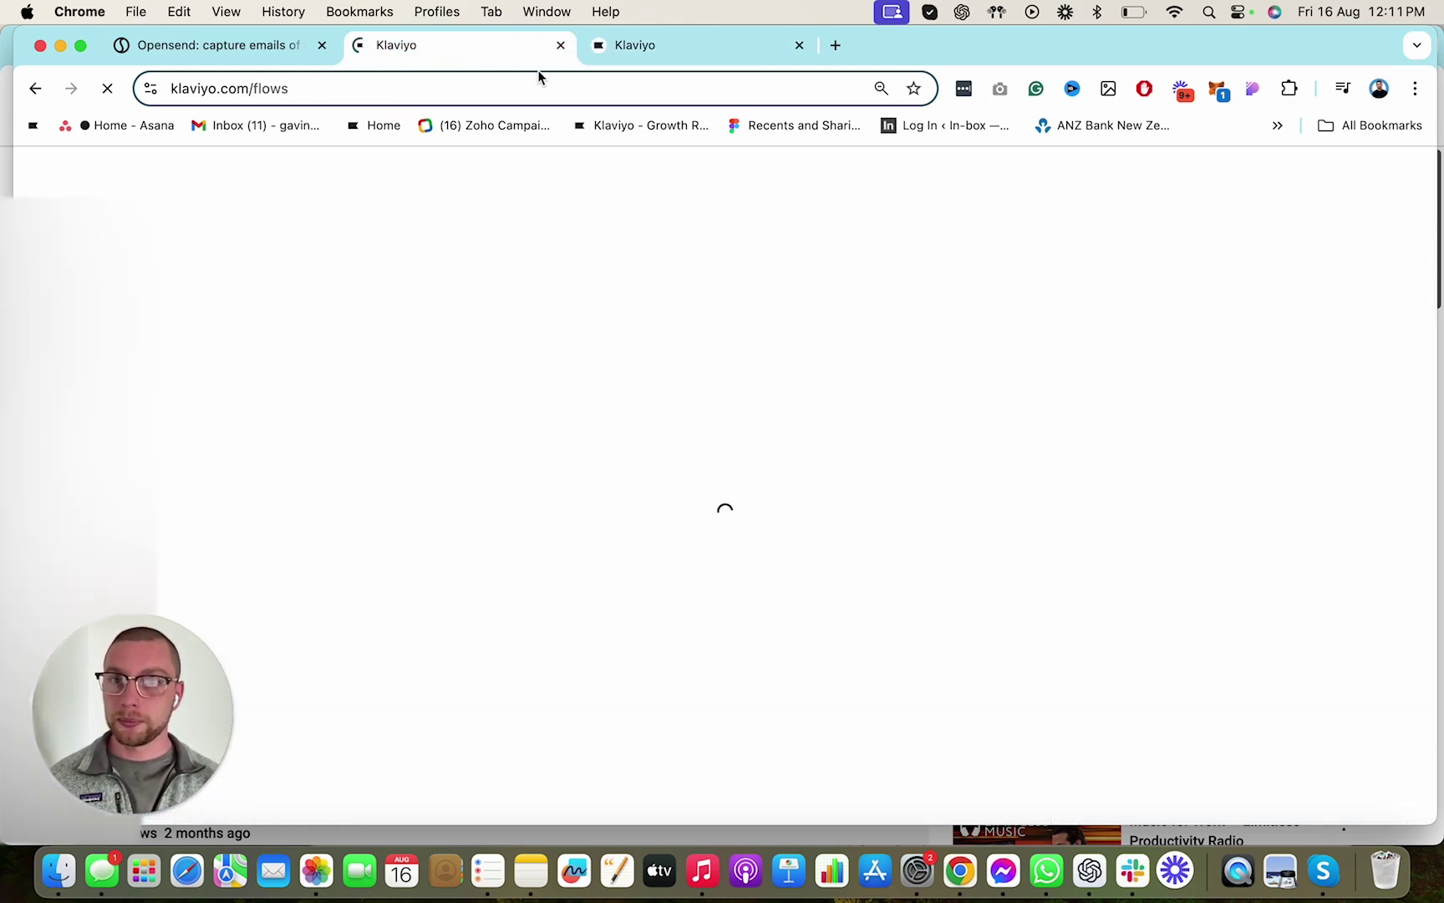
{"action": "left_click", "coordinate": [798, 46]}
{"action": "left_click", "coordinate": [296, 345]}
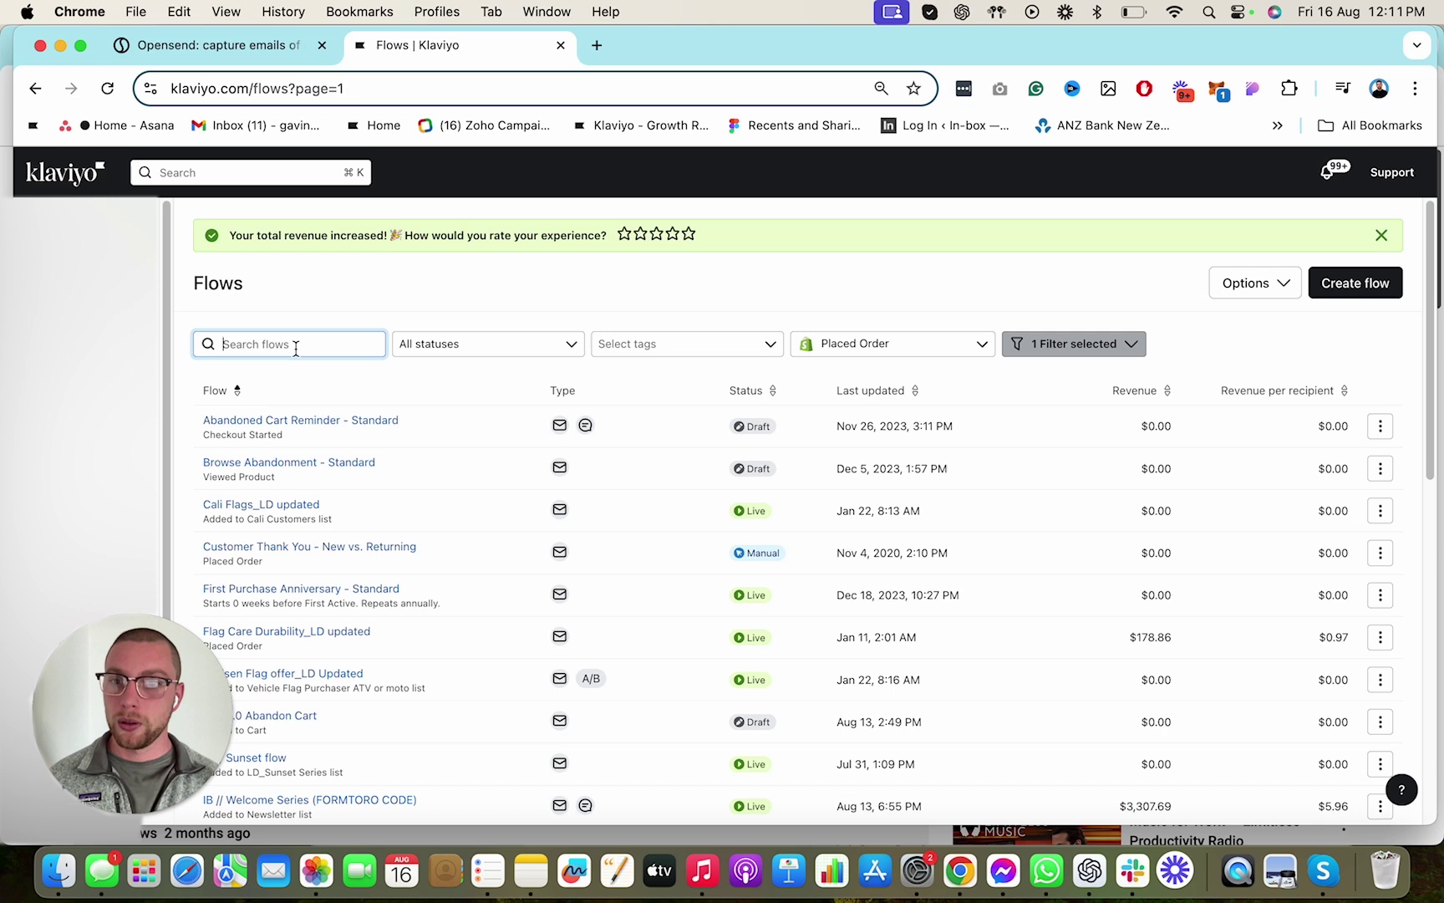
{"action": "type", "text": "Abandon"}
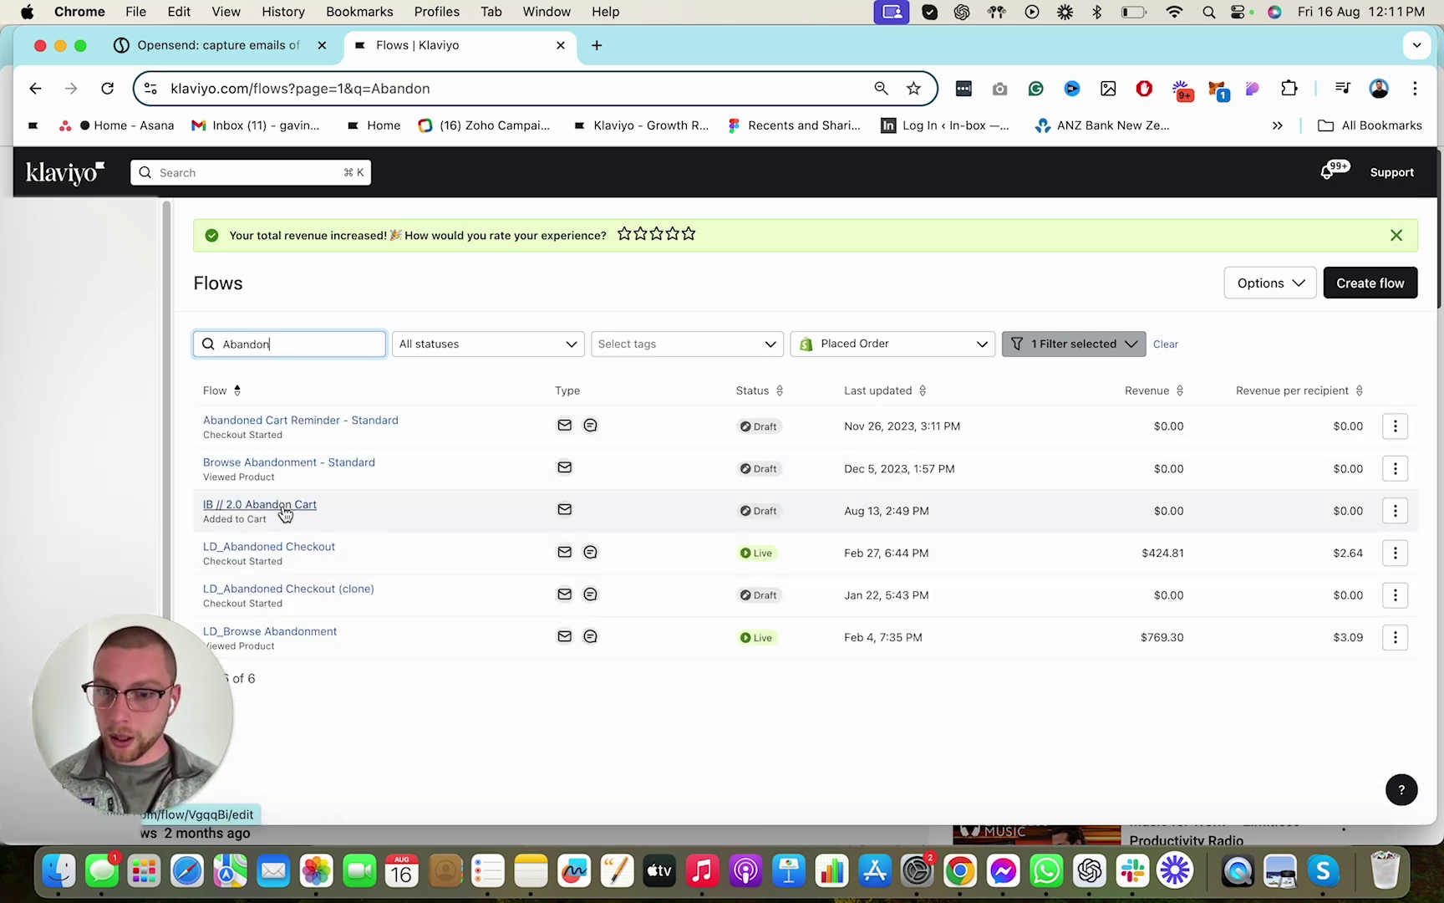
{"action": "left_click", "coordinate": [325, 547], "text": "super"}
{"action": "left_click", "coordinate": [316, 631], "text": "super"}
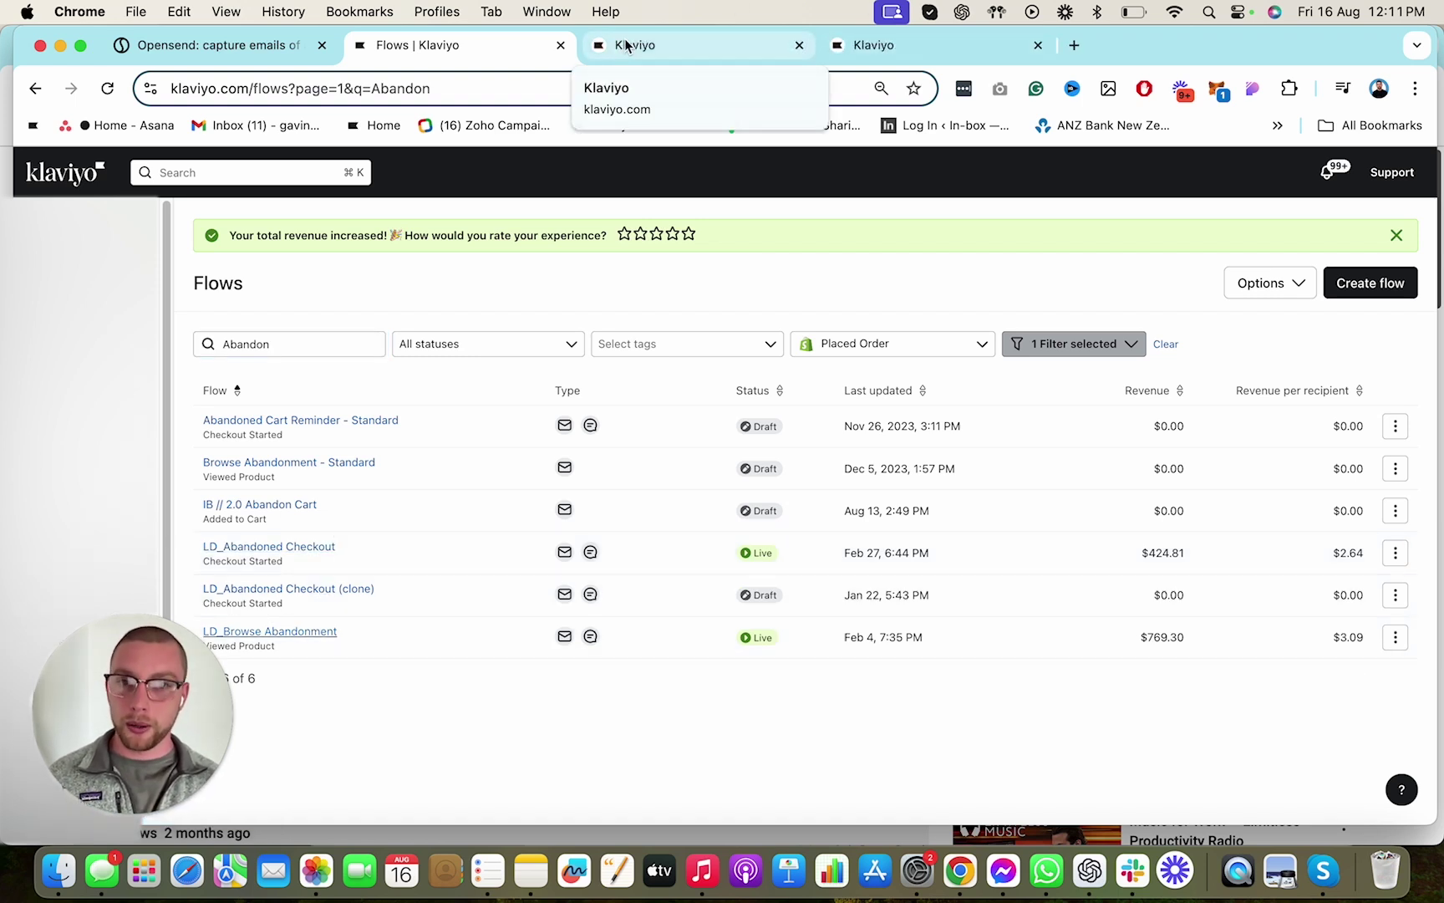
Clone LD_Abandoned Checkout into this account as LD_Abandoned Checkout (opensend)
{"action": "left_click", "coordinate": [1398, 563]}
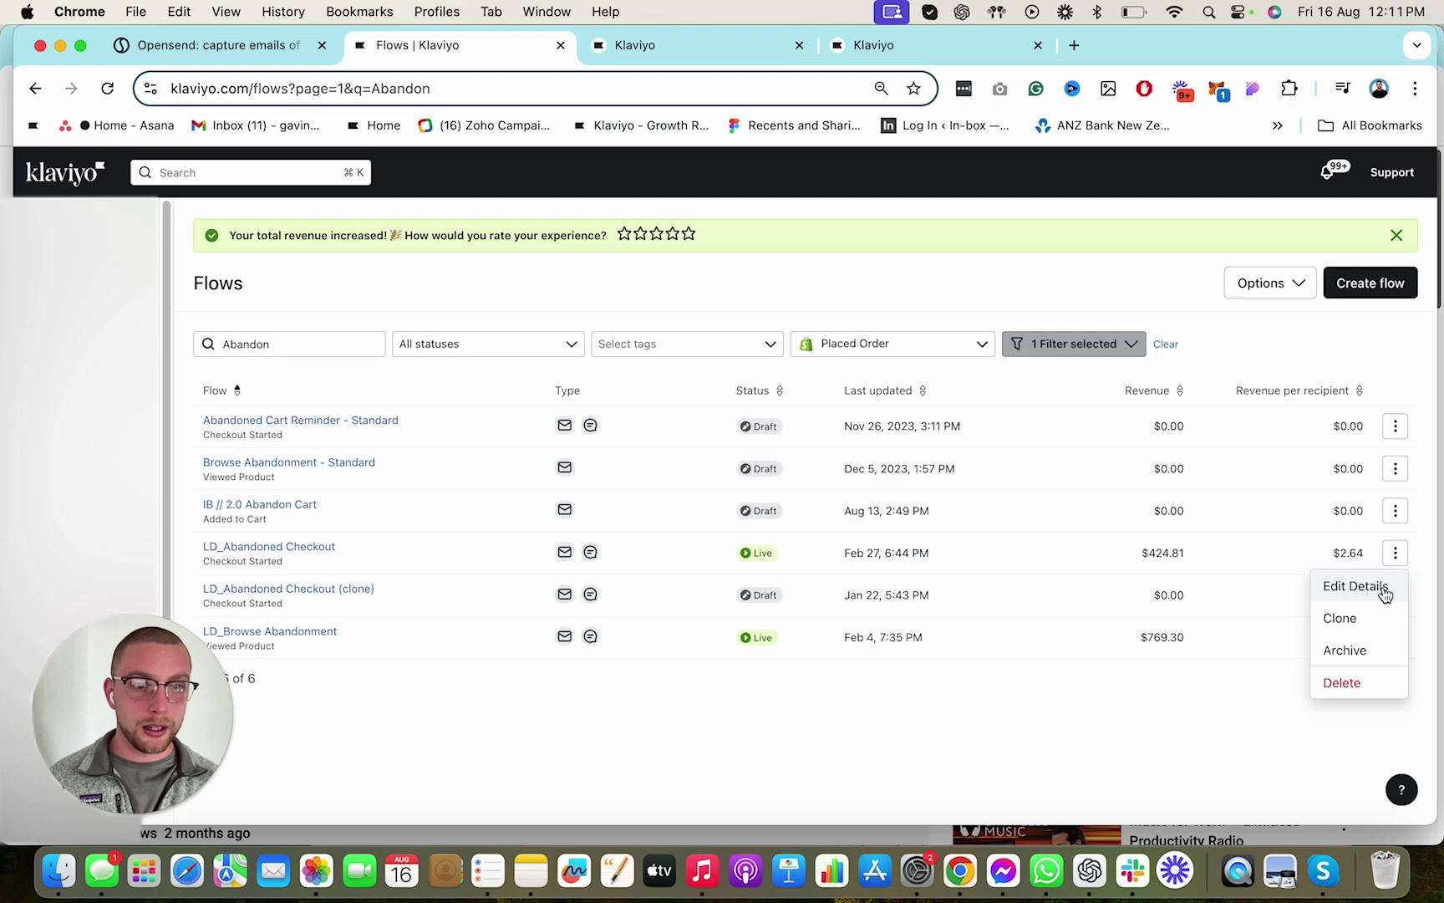
{"action": "left_click", "coordinate": [1367, 628]}
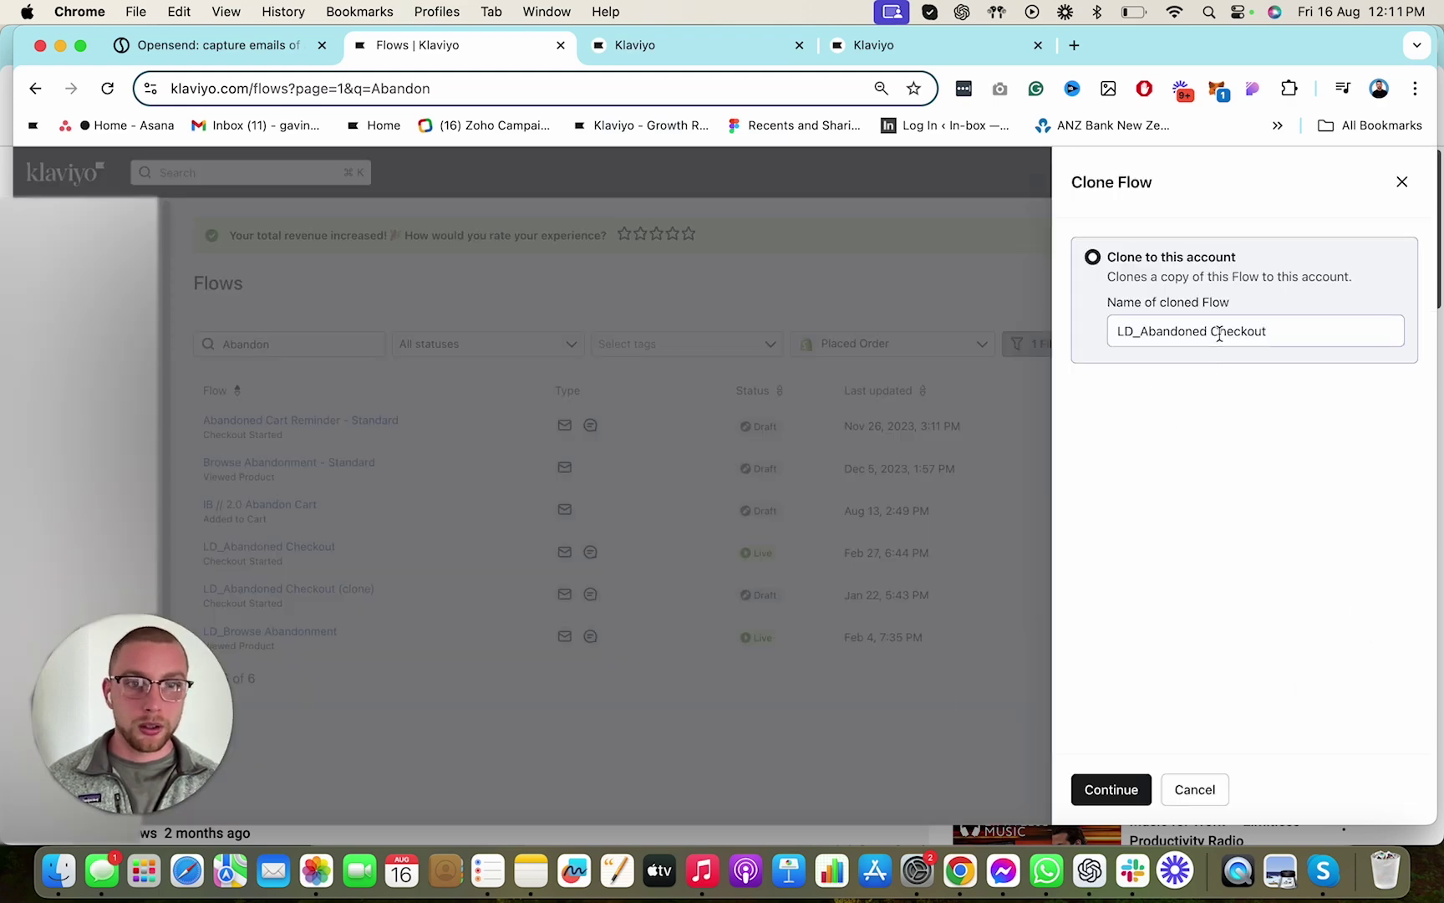
{"action": "left_click", "coordinate": [1288, 331]}
{"action": "left_click", "coordinate": [1114, 793]}
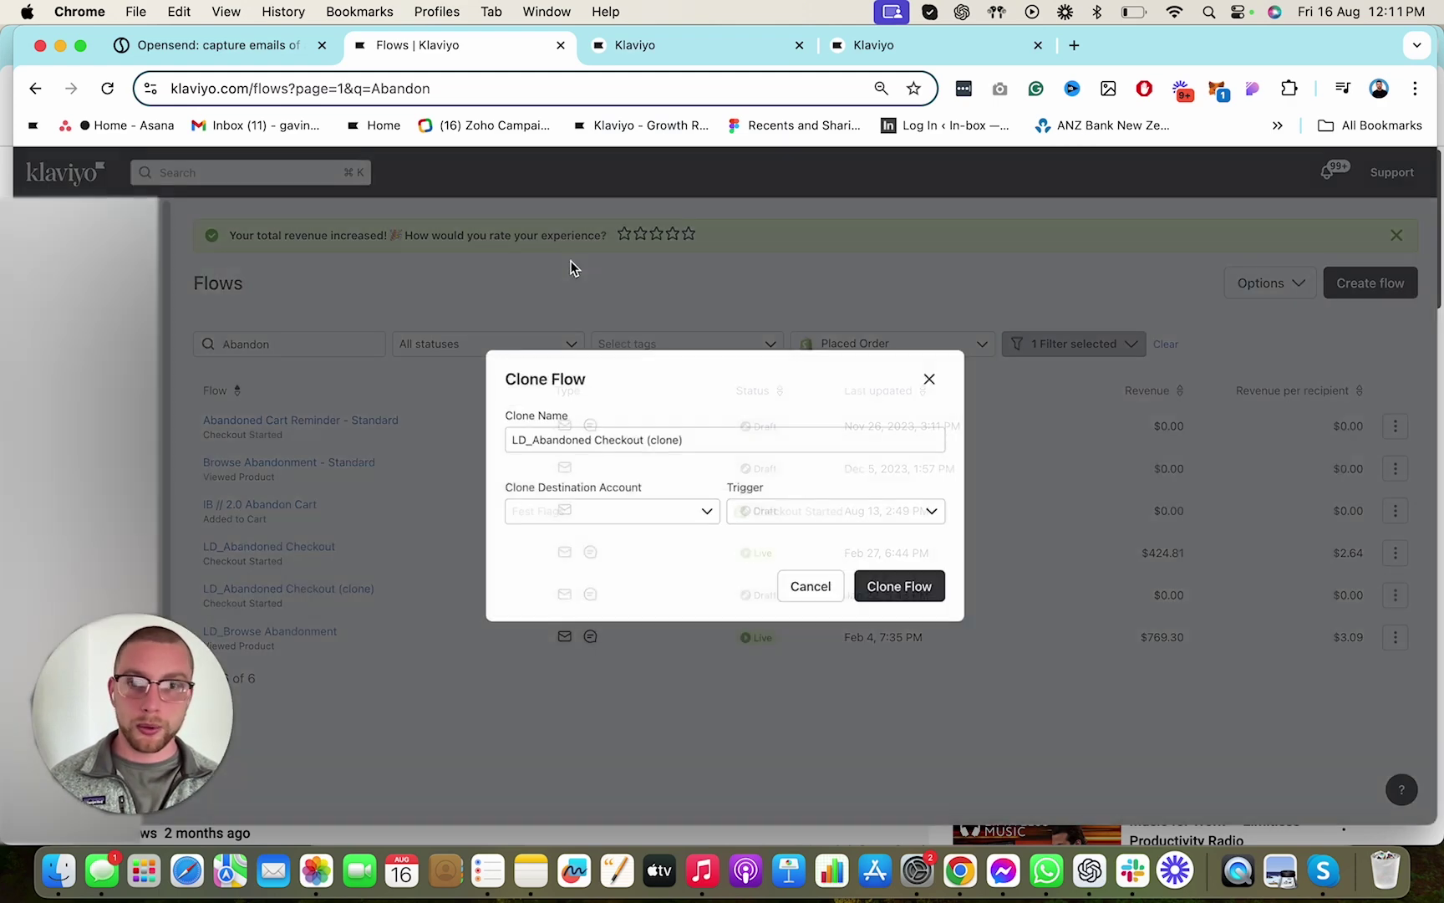
{"action": "left_click", "coordinate": [677, 438]}
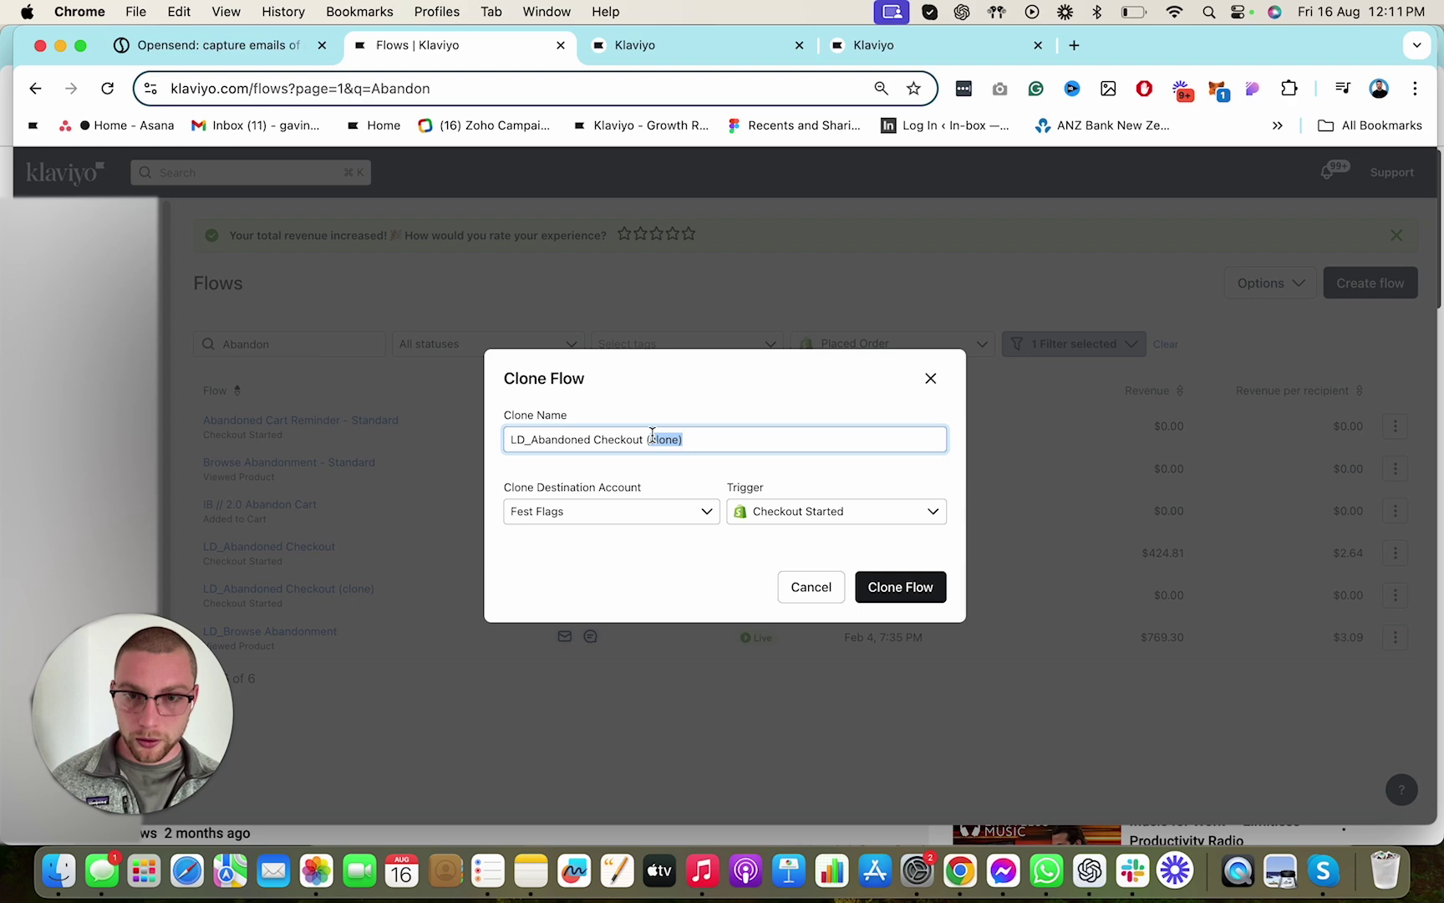
{"action": "type", "text": "(opensend)"}
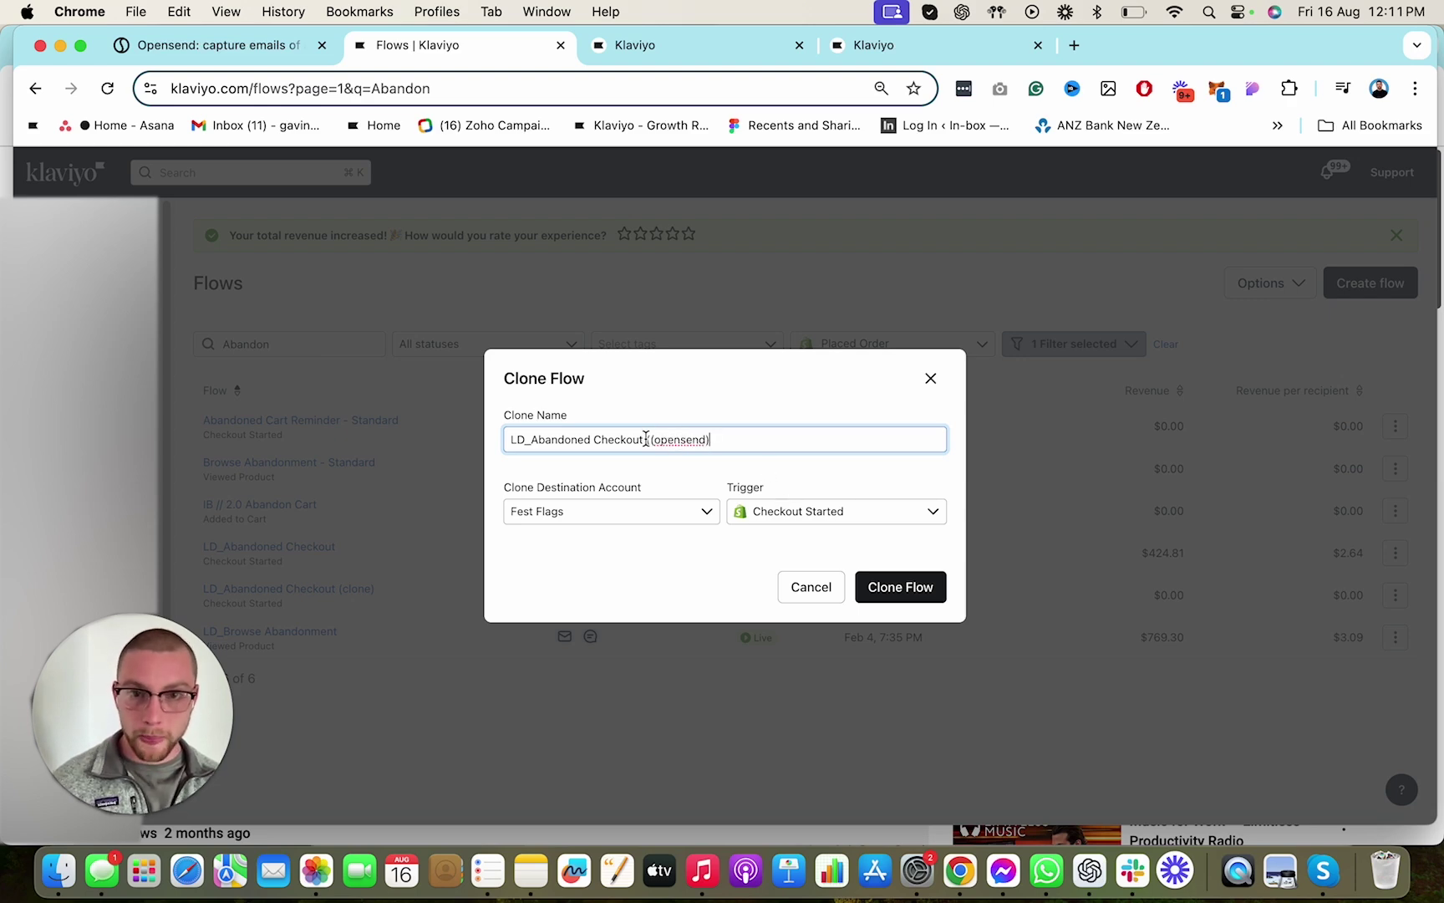
{"action": "key", "text": "BackSpace"}
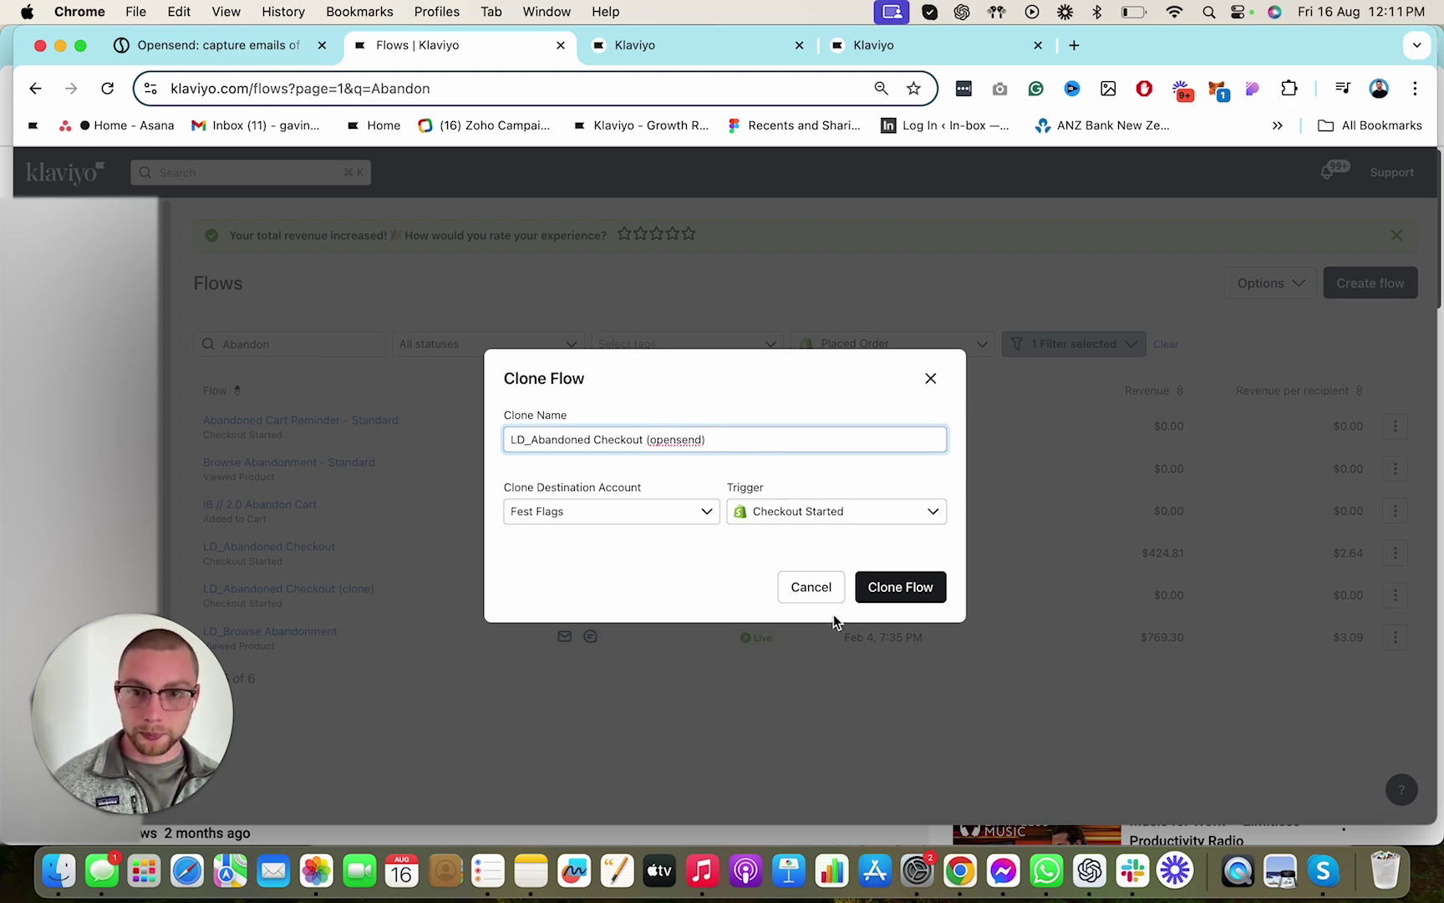
{"action": "left_click", "coordinate": [893, 589]}
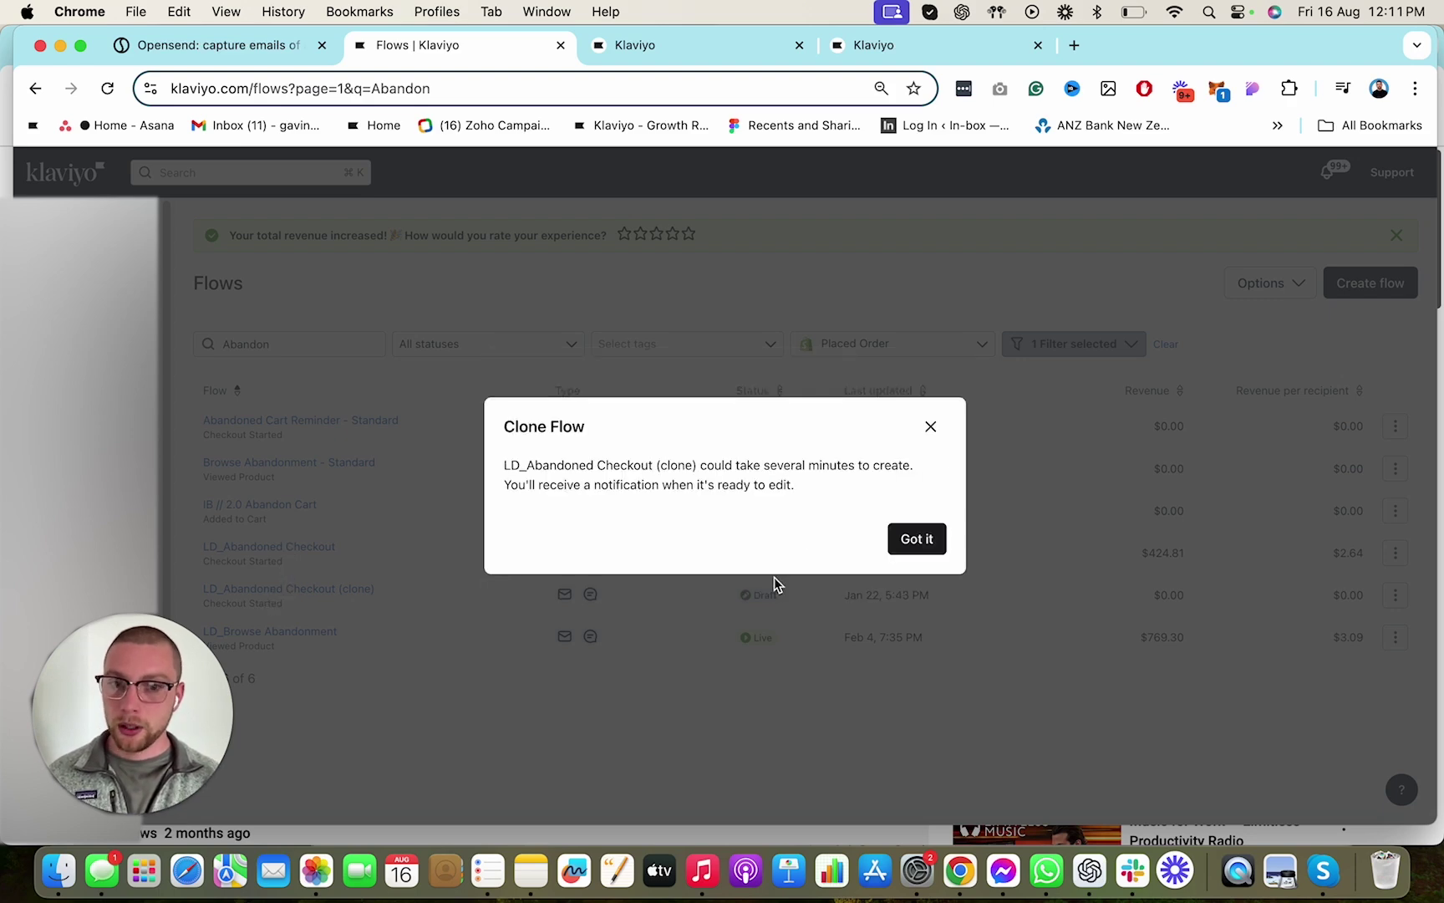
{"action": "left_click", "coordinate": [938, 539]}
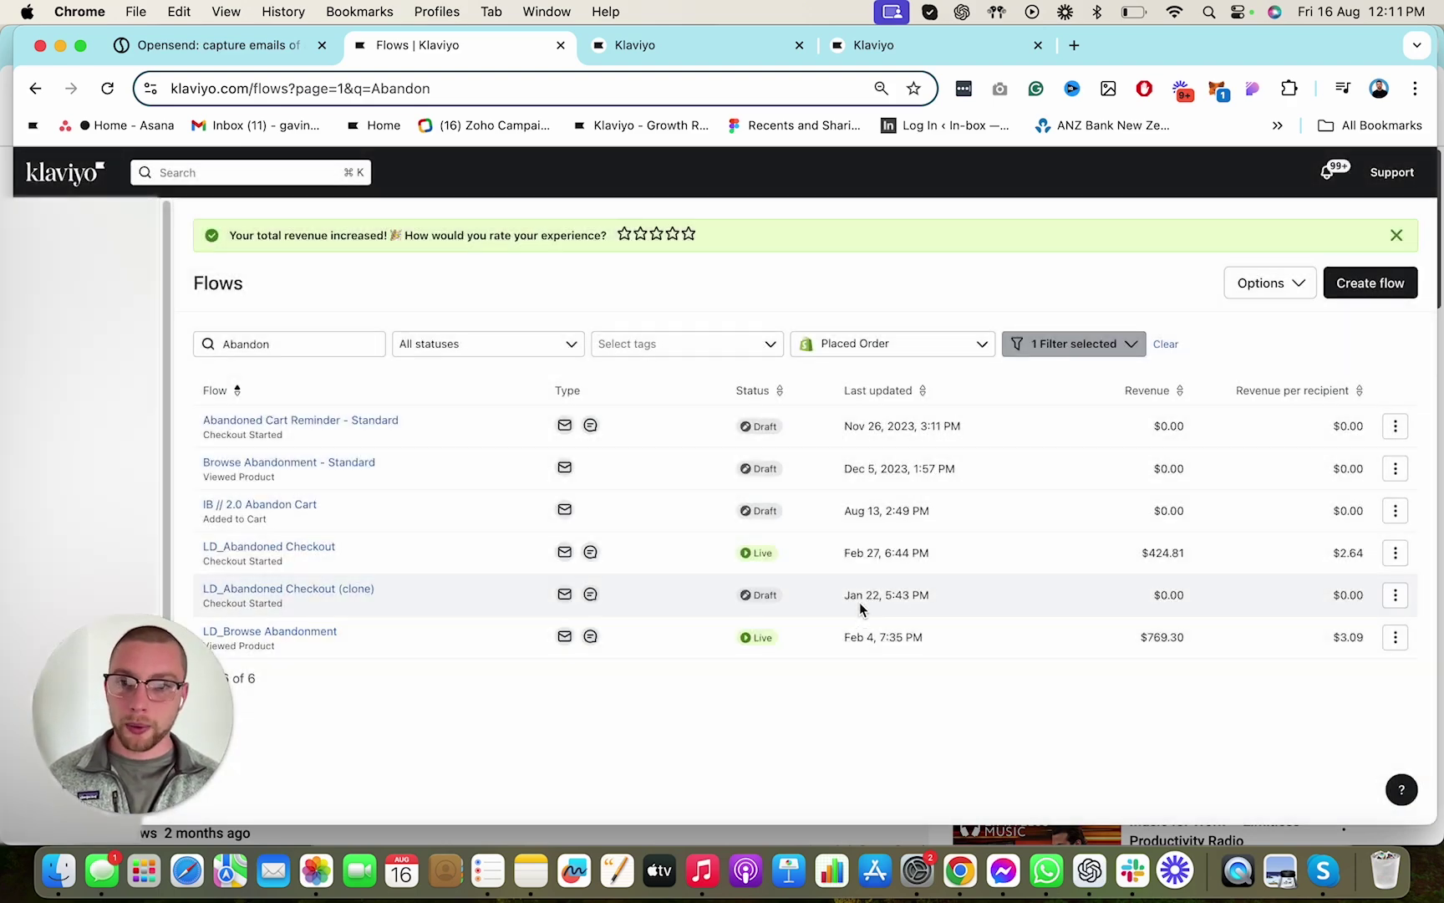
Clone LD_Browse Abandonment, replacing the name suffix with '(opensend)'
{"action": "left_click", "coordinate": [1396, 639]}
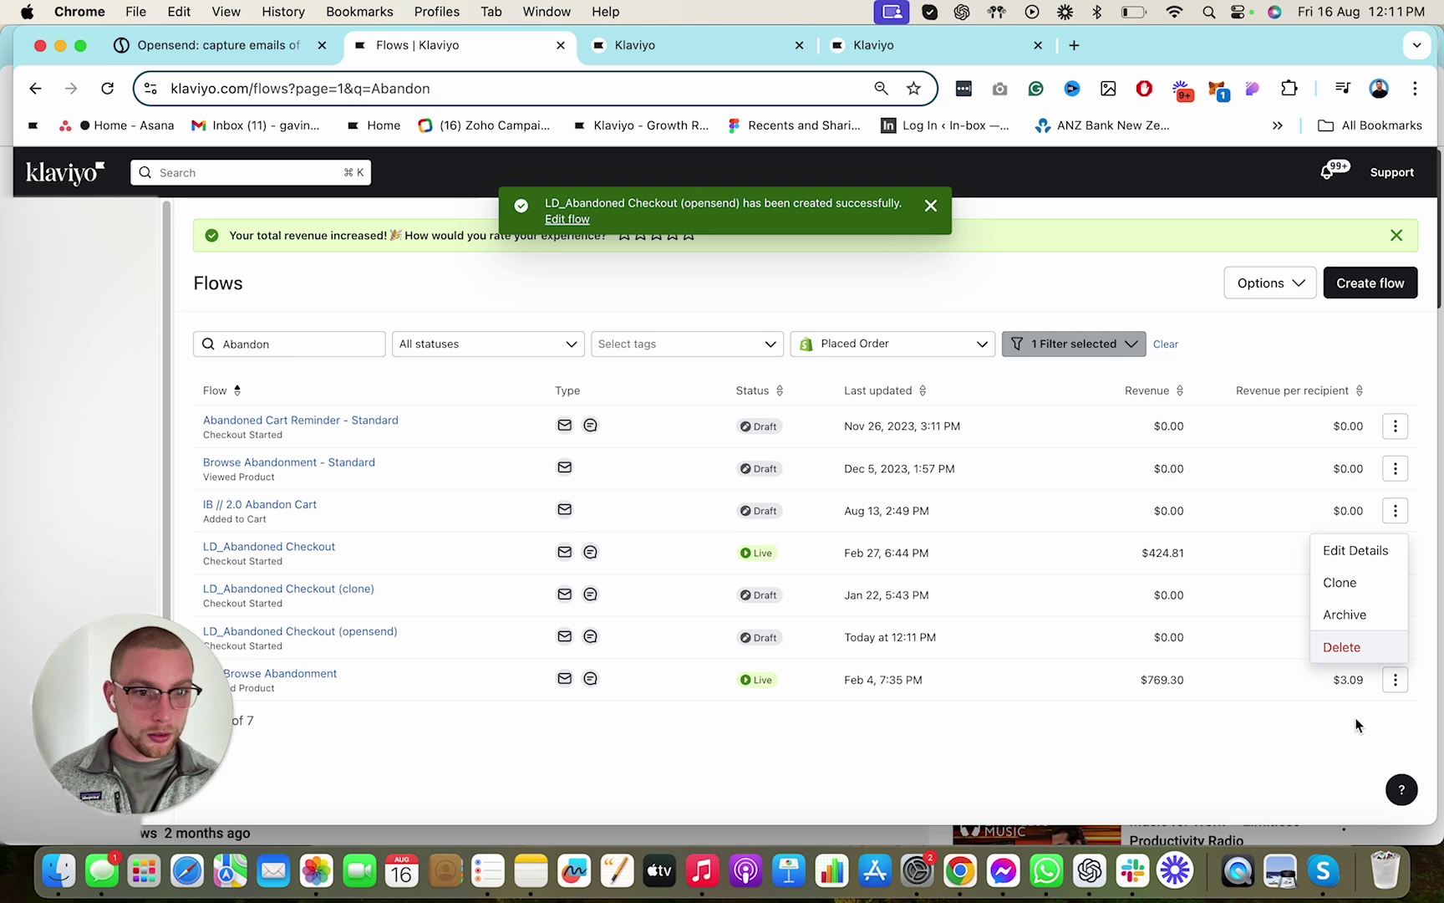
{"action": "left_click", "coordinate": [1395, 686]}
{"action": "left_click", "coordinate": [1358, 586]}
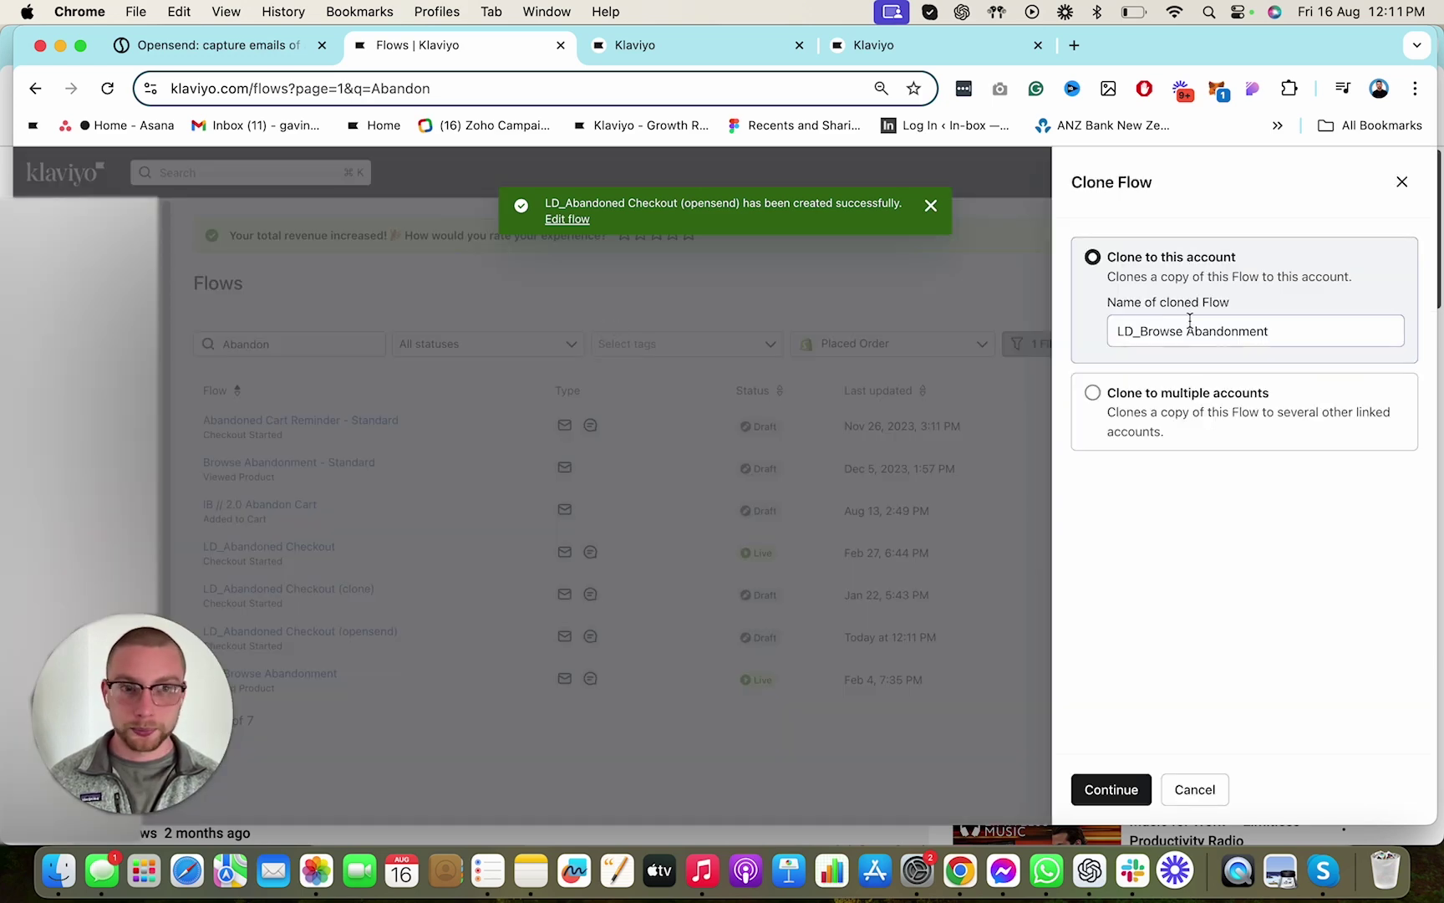
{"action": "left_click", "coordinate": [1101, 790]}
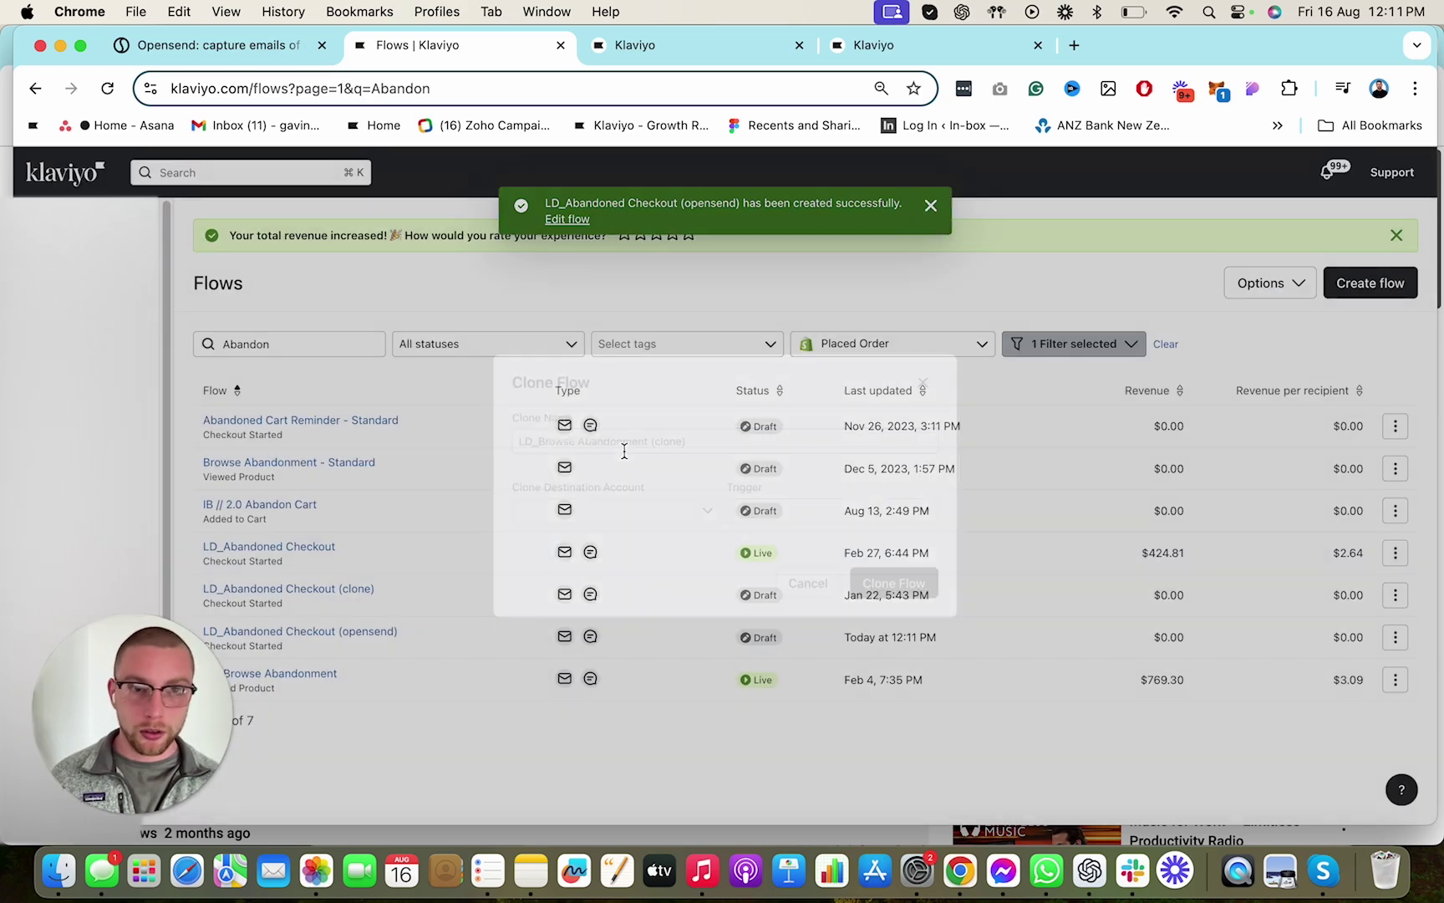
{"action": "left_click_drag", "start_coordinate": [684, 443], "coordinate": [653, 447]}
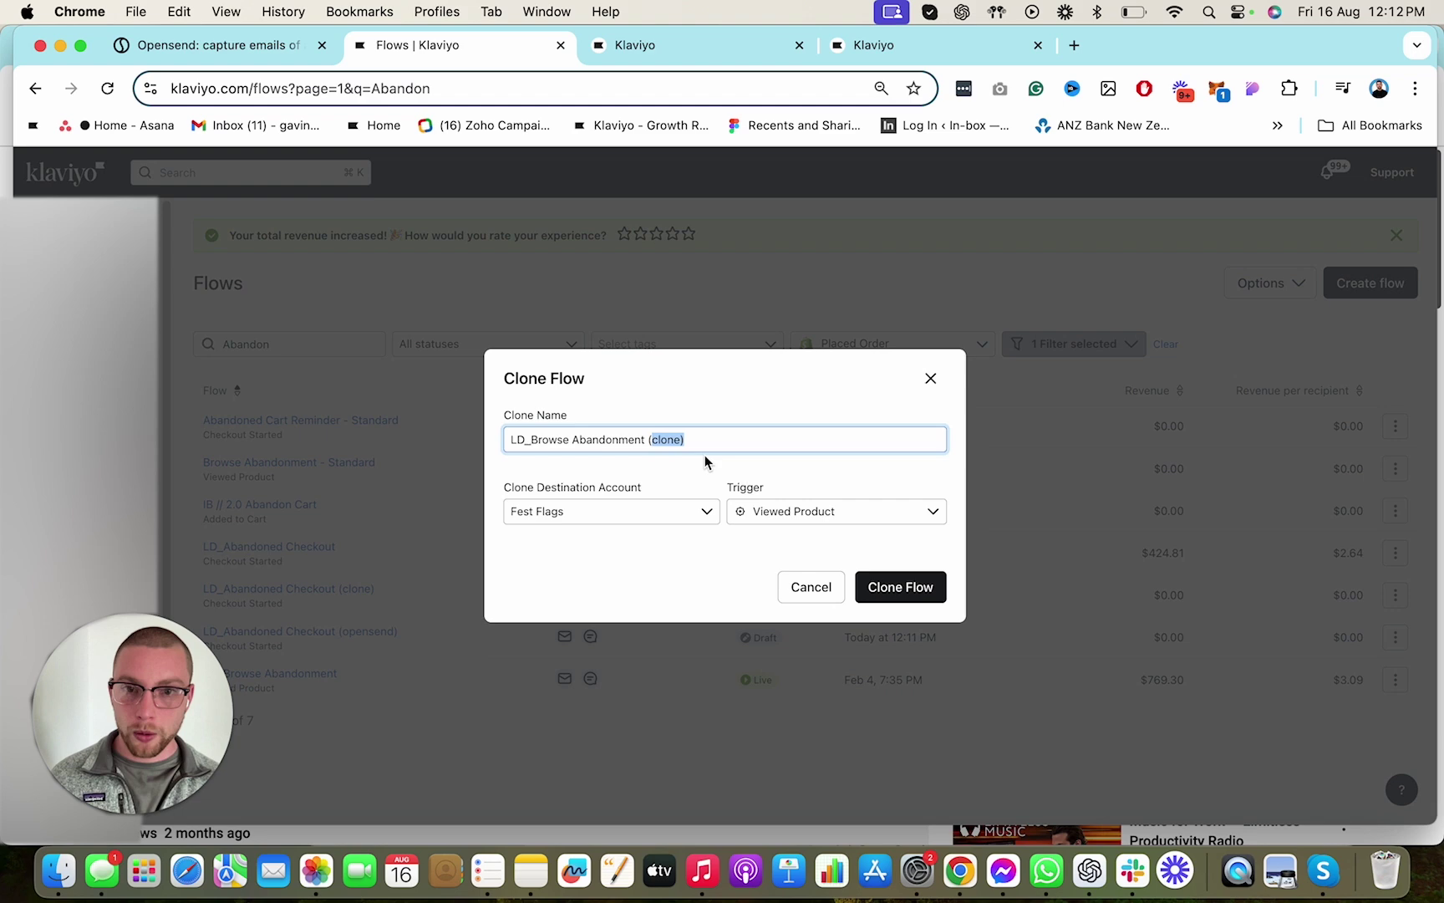
{"action": "type", "text": "opensend)"}
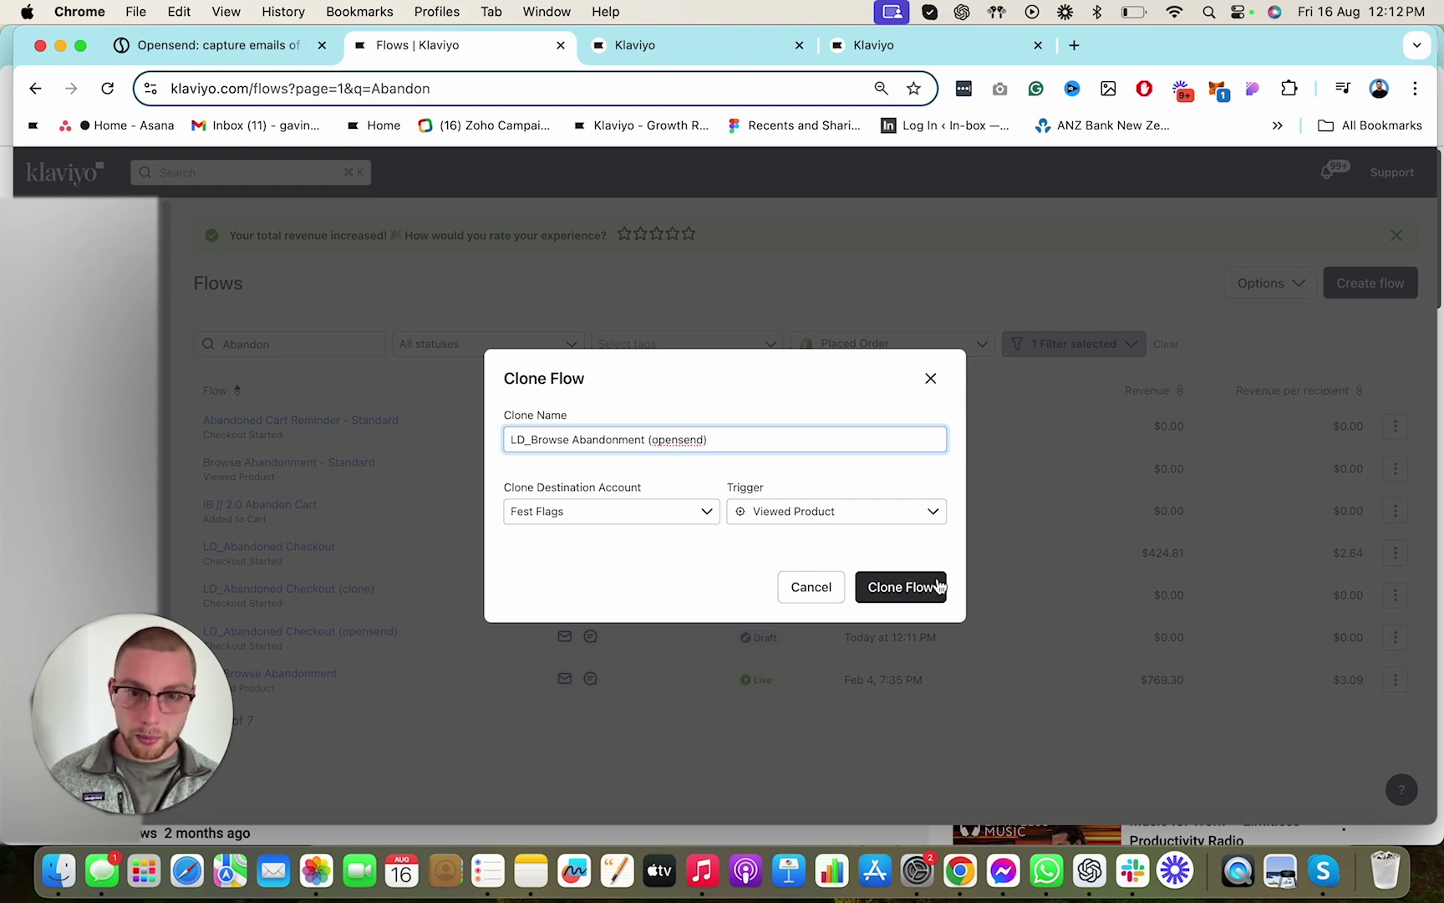
{"action": "left_click", "coordinate": [936, 586]}
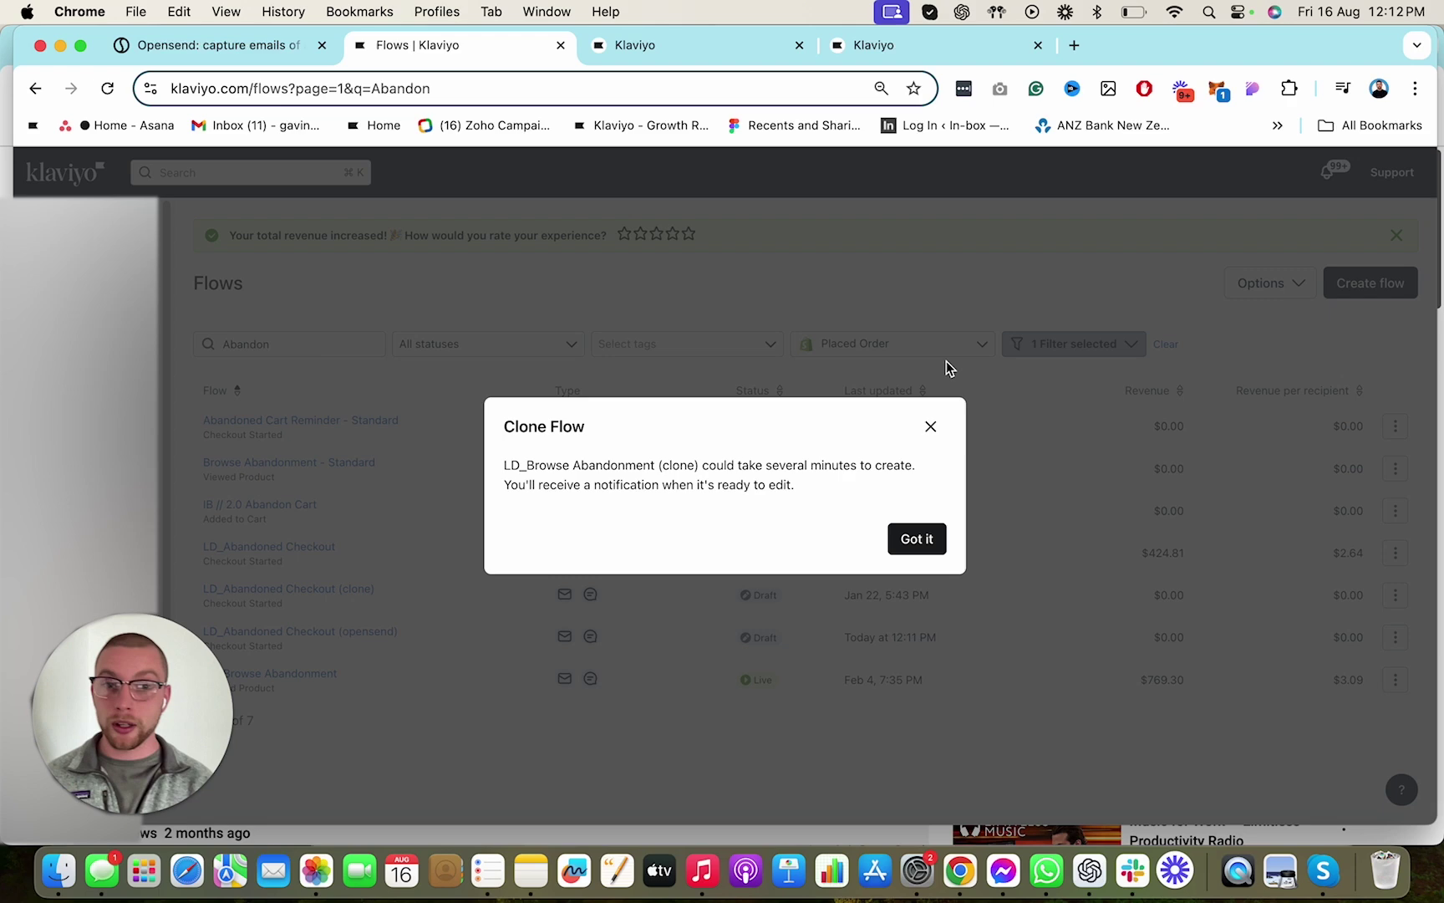
{"action": "left_click", "coordinate": [930, 426]}
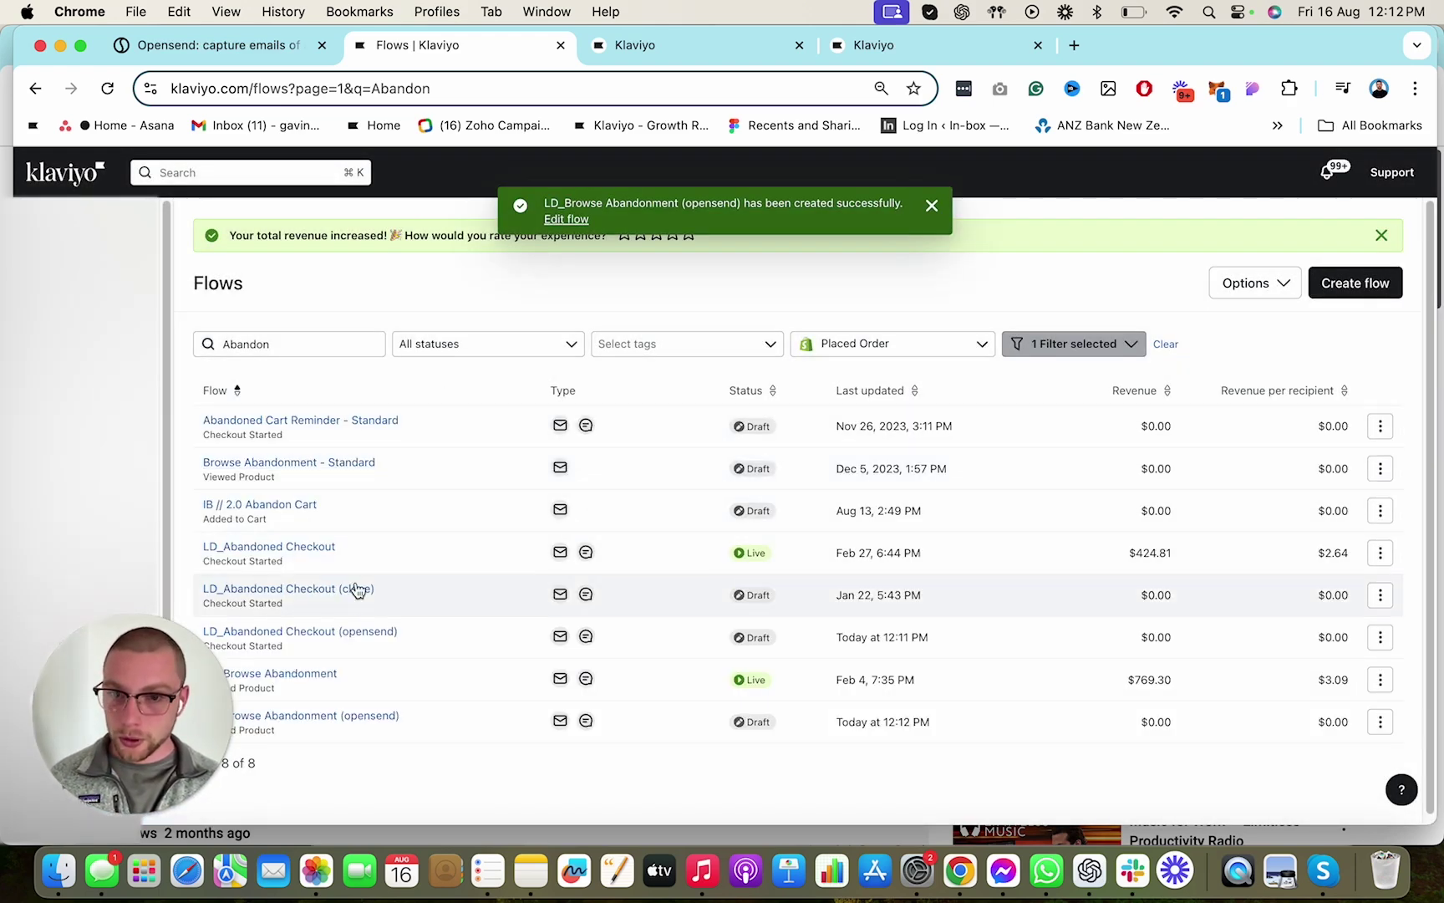
Open LD_Browse Abandonment (opensend) in its own tab and return to LD_Abandoned Checkout (opensend)
{"action": "left_click", "coordinate": [370, 721], "text": "super"}
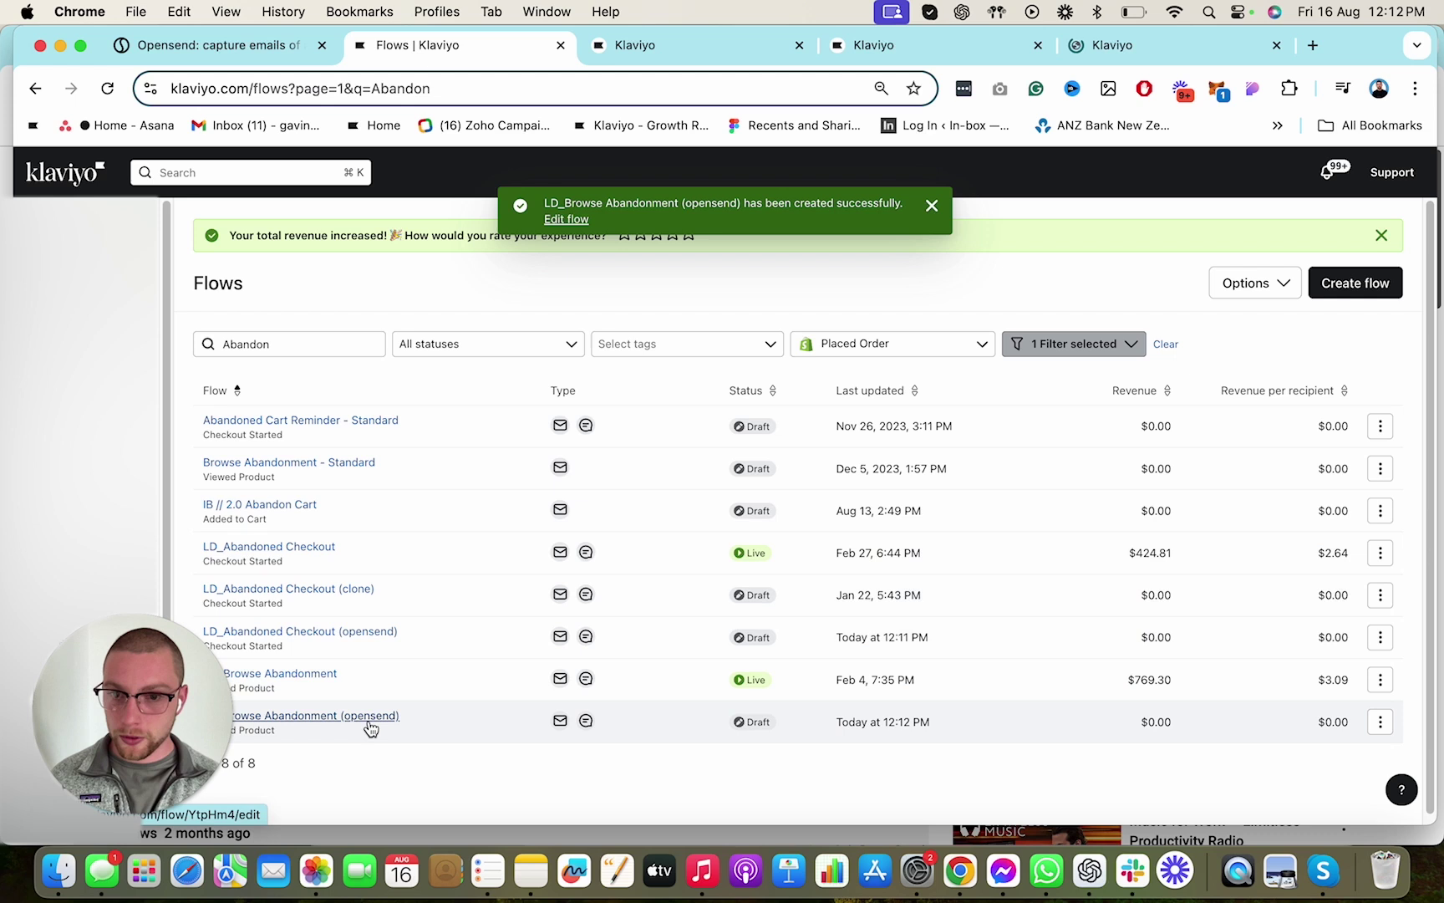
{"action": "left_click", "coordinate": [371, 717], "text": "super"}
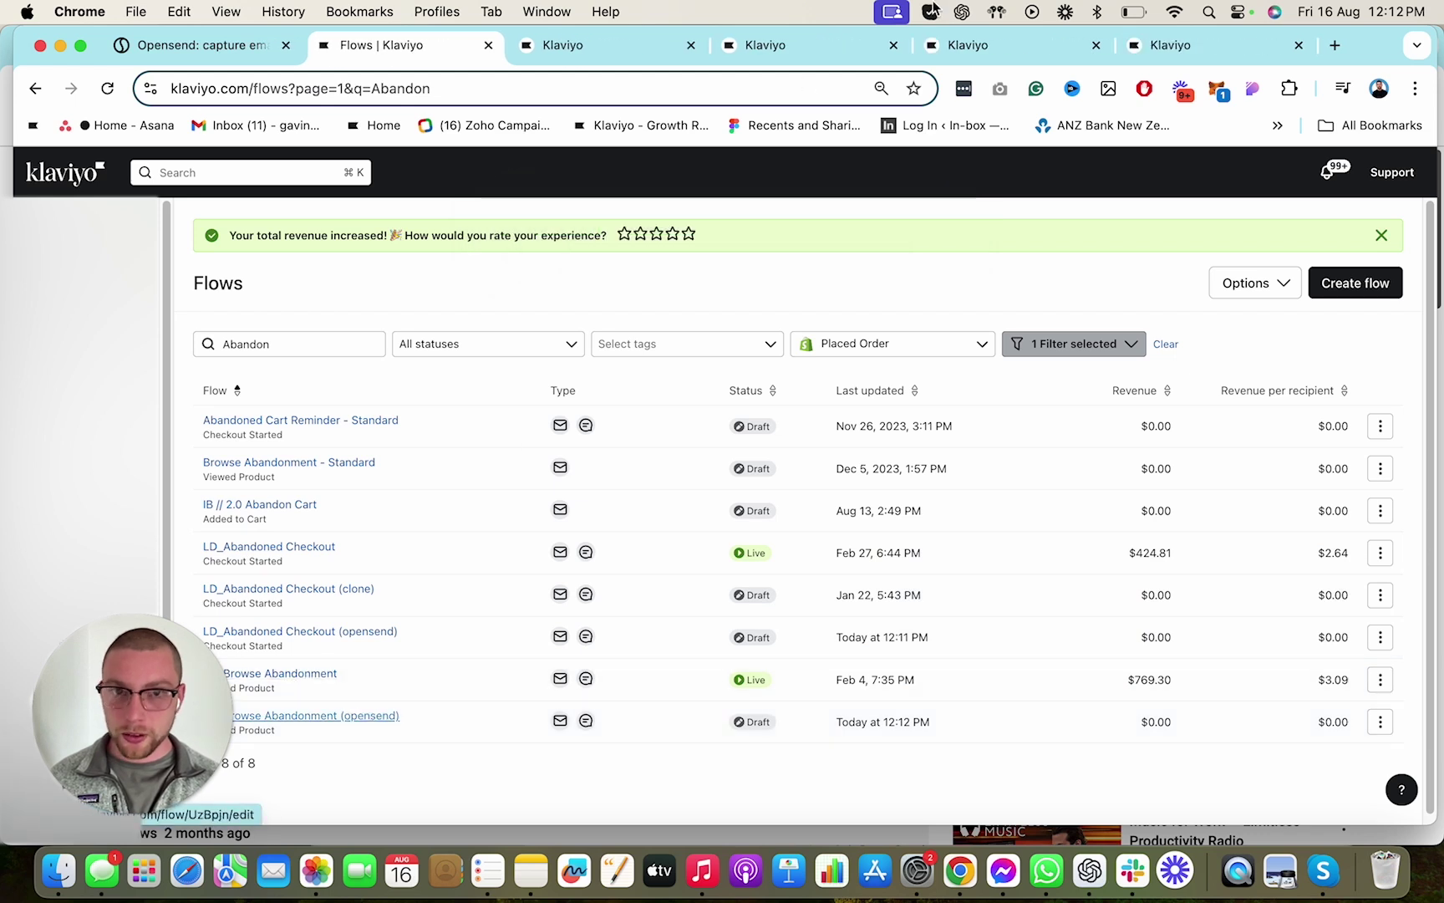
{"action": "left_click", "coordinate": [690, 45]}
{"action": "left_click", "coordinate": [691, 45]}
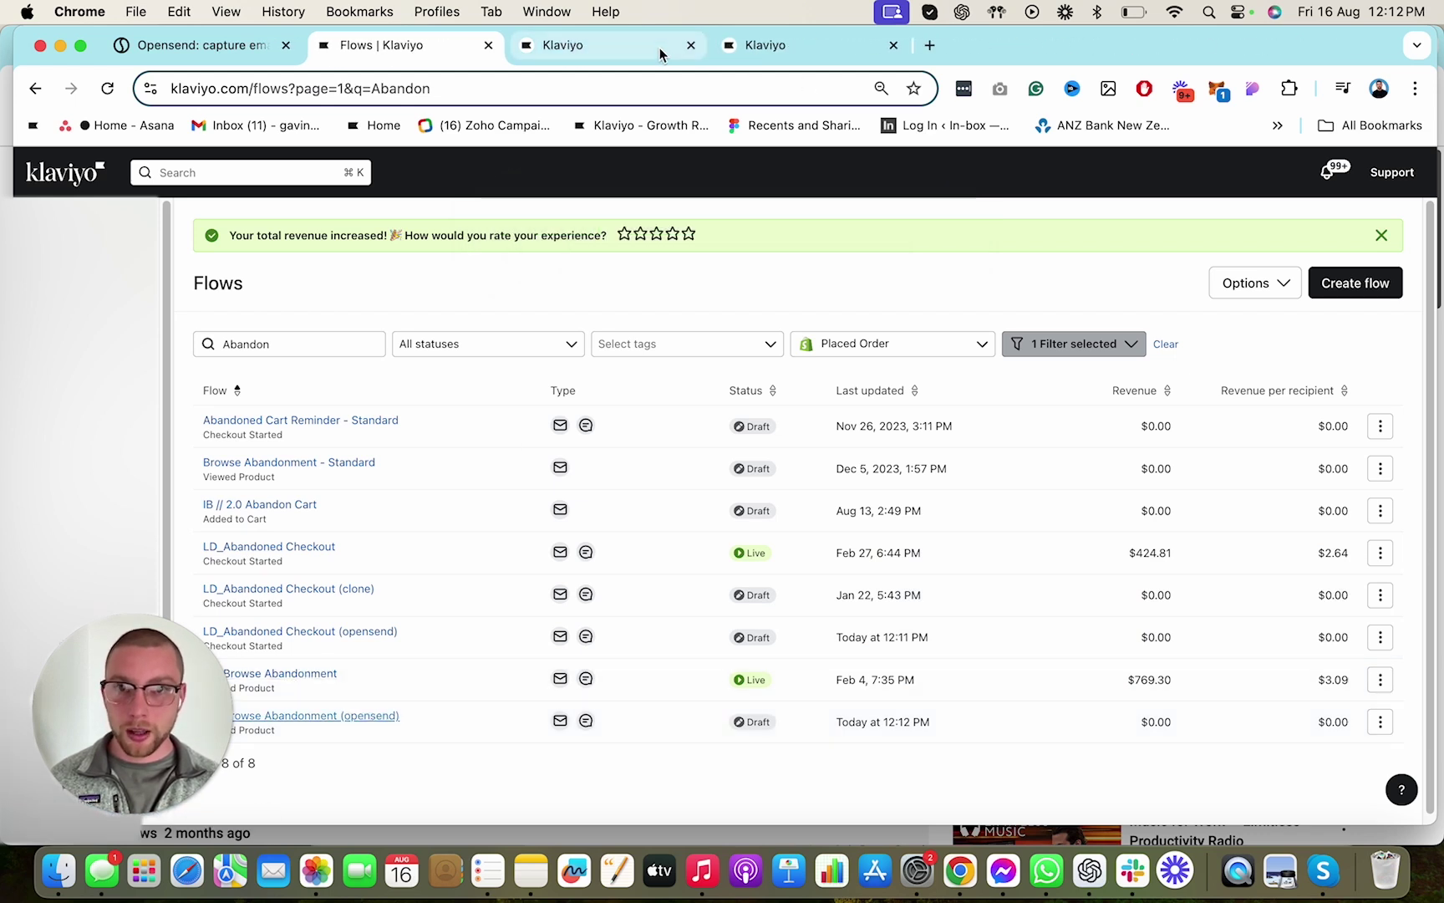
{"action": "left_click", "coordinate": [660, 52]}
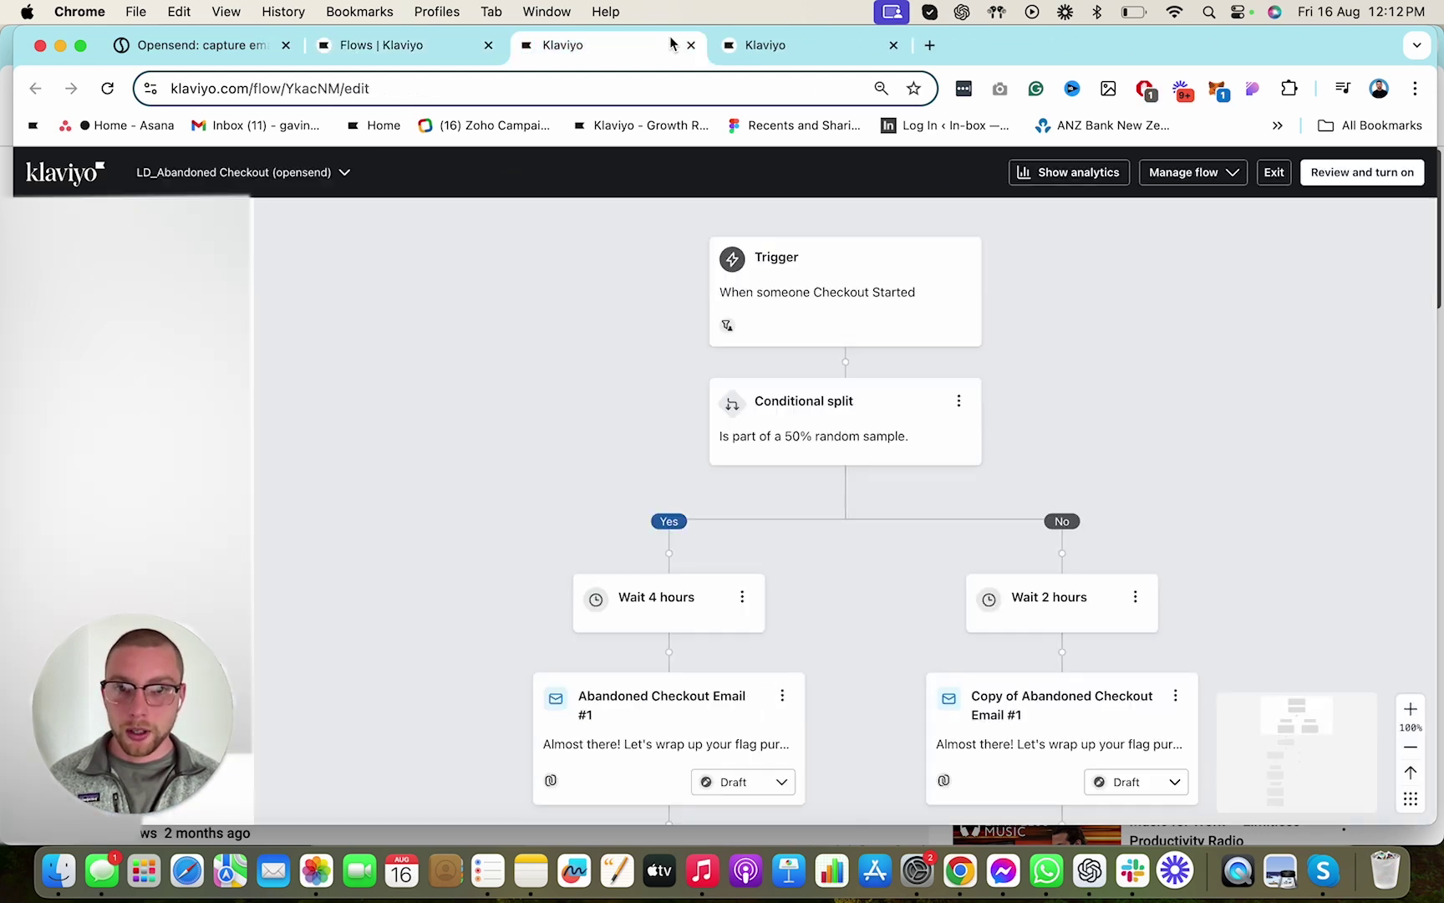
Add a trigger profile filter requiring membership in the IB // Opensend list, and save
{"action": "left_click", "coordinate": [880, 280]}
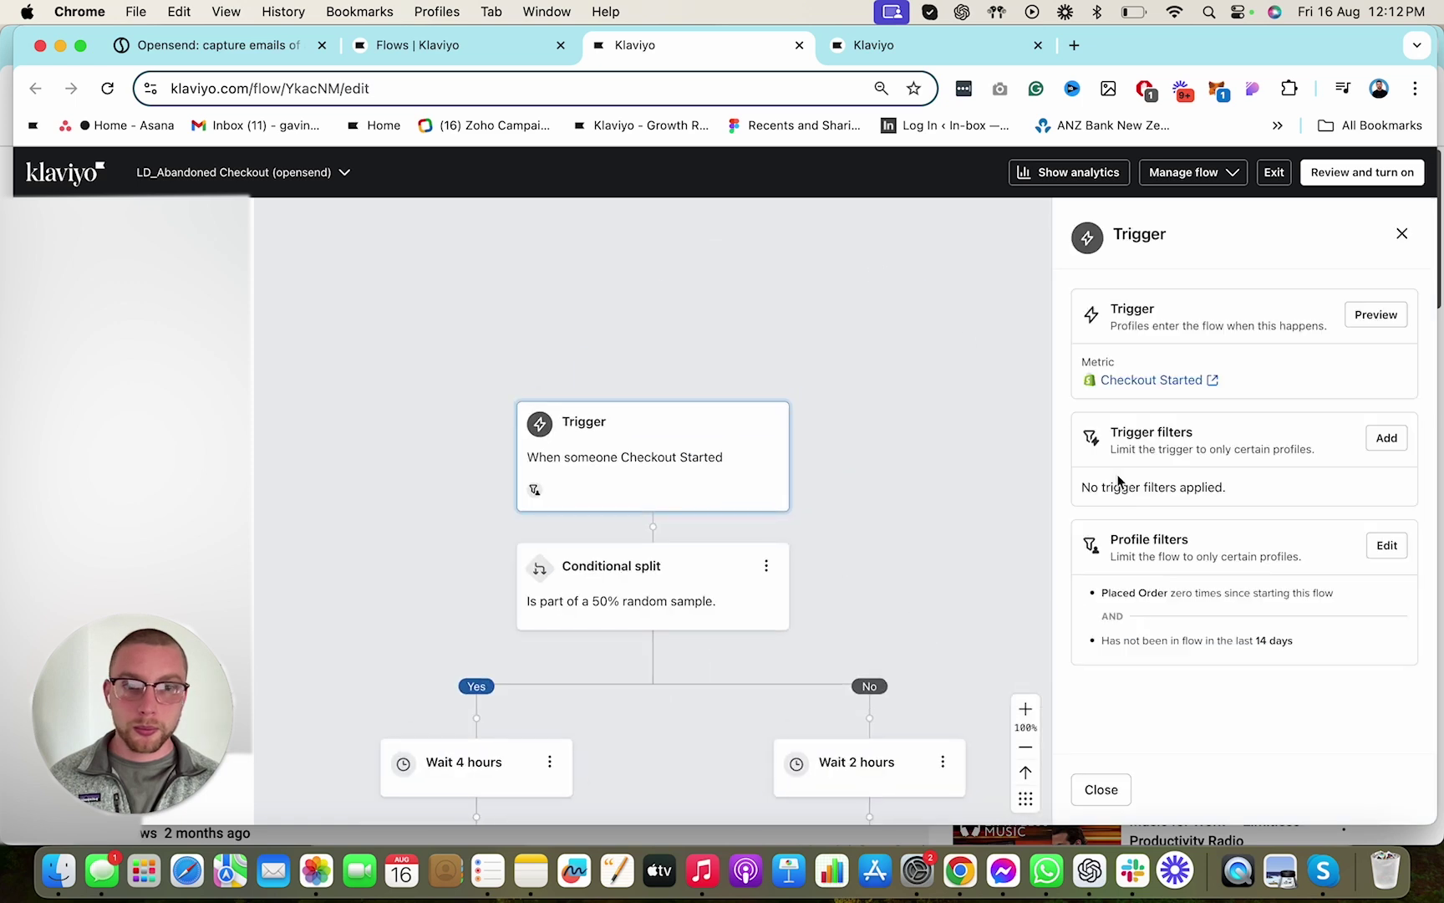
{"action": "left_click", "coordinate": [1387, 545]}
{"action": "scroll", "coordinate": [1253, 652], "scroll_direction": "down", "scroll_amount": 2}
{"action": "left_click", "coordinate": [1135, 692]}
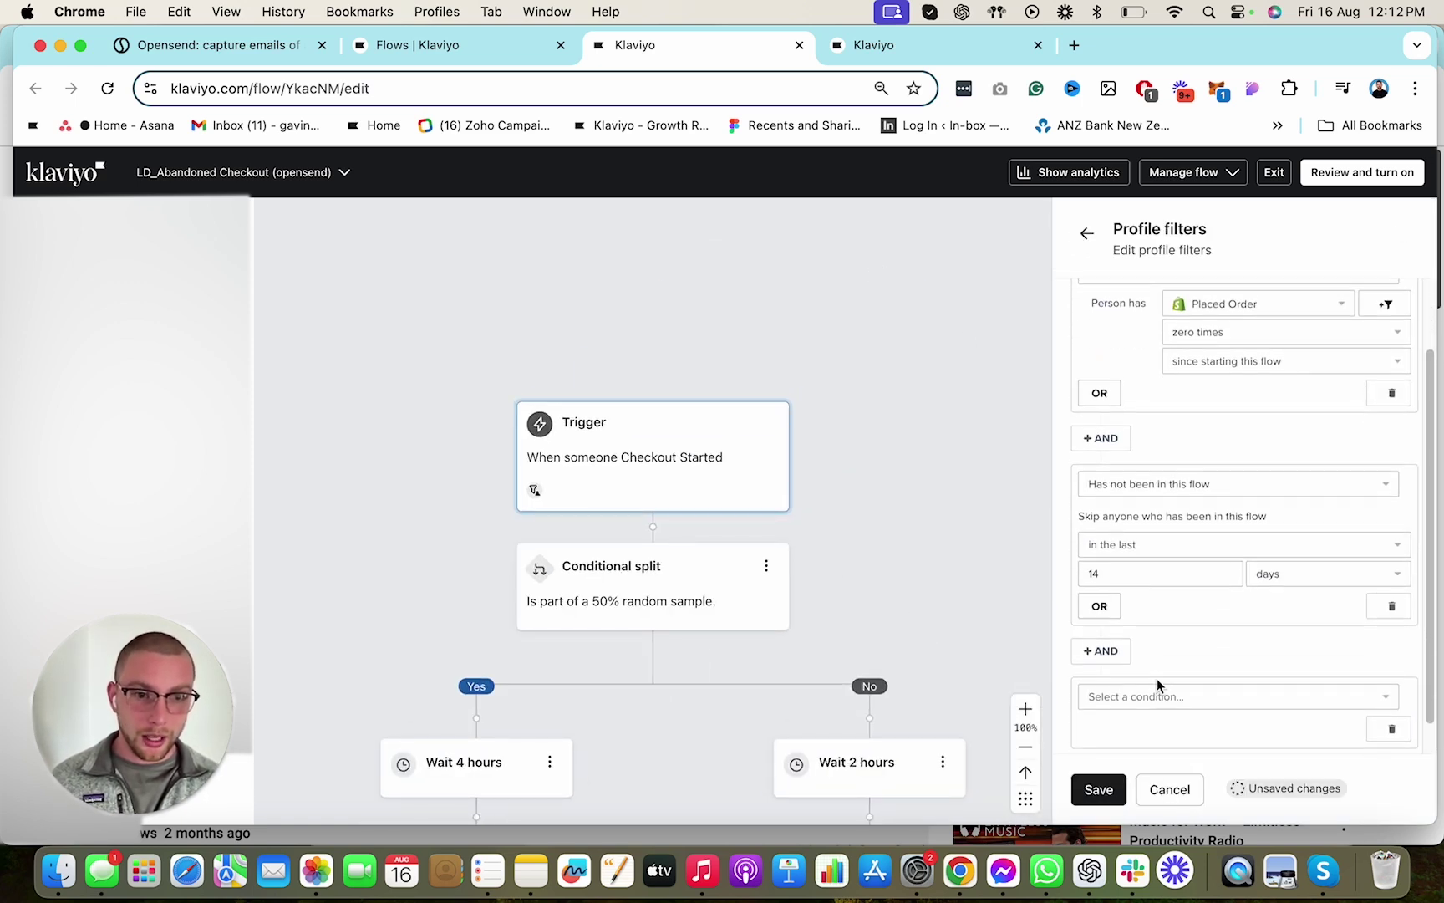
{"action": "left_click", "coordinate": [1158, 694]}
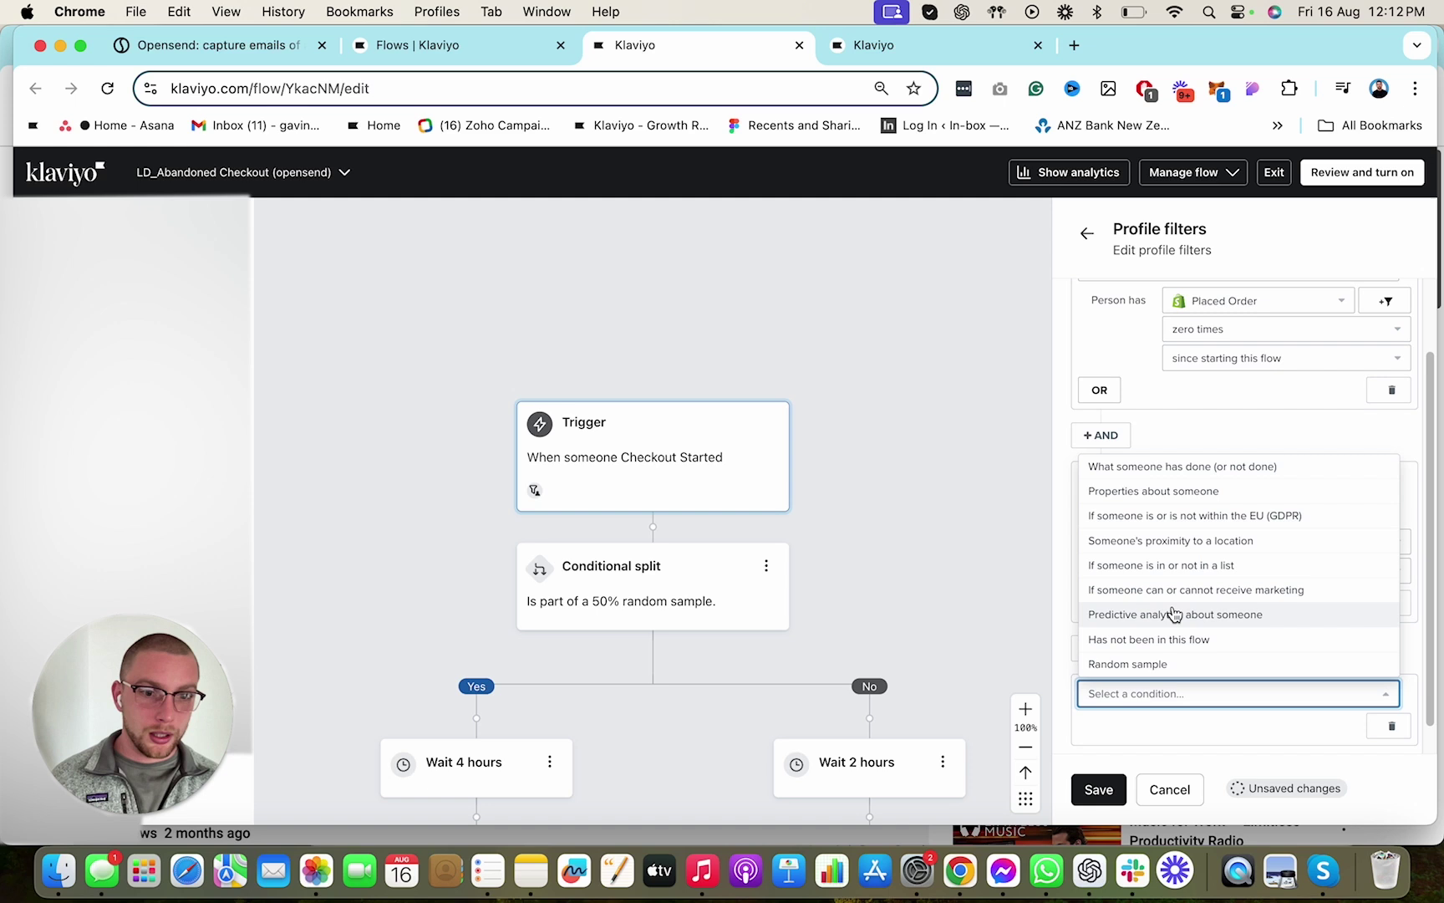
{"action": "left_click", "coordinate": [1187, 565]}
{"action": "left_click", "coordinate": [1287, 691]}
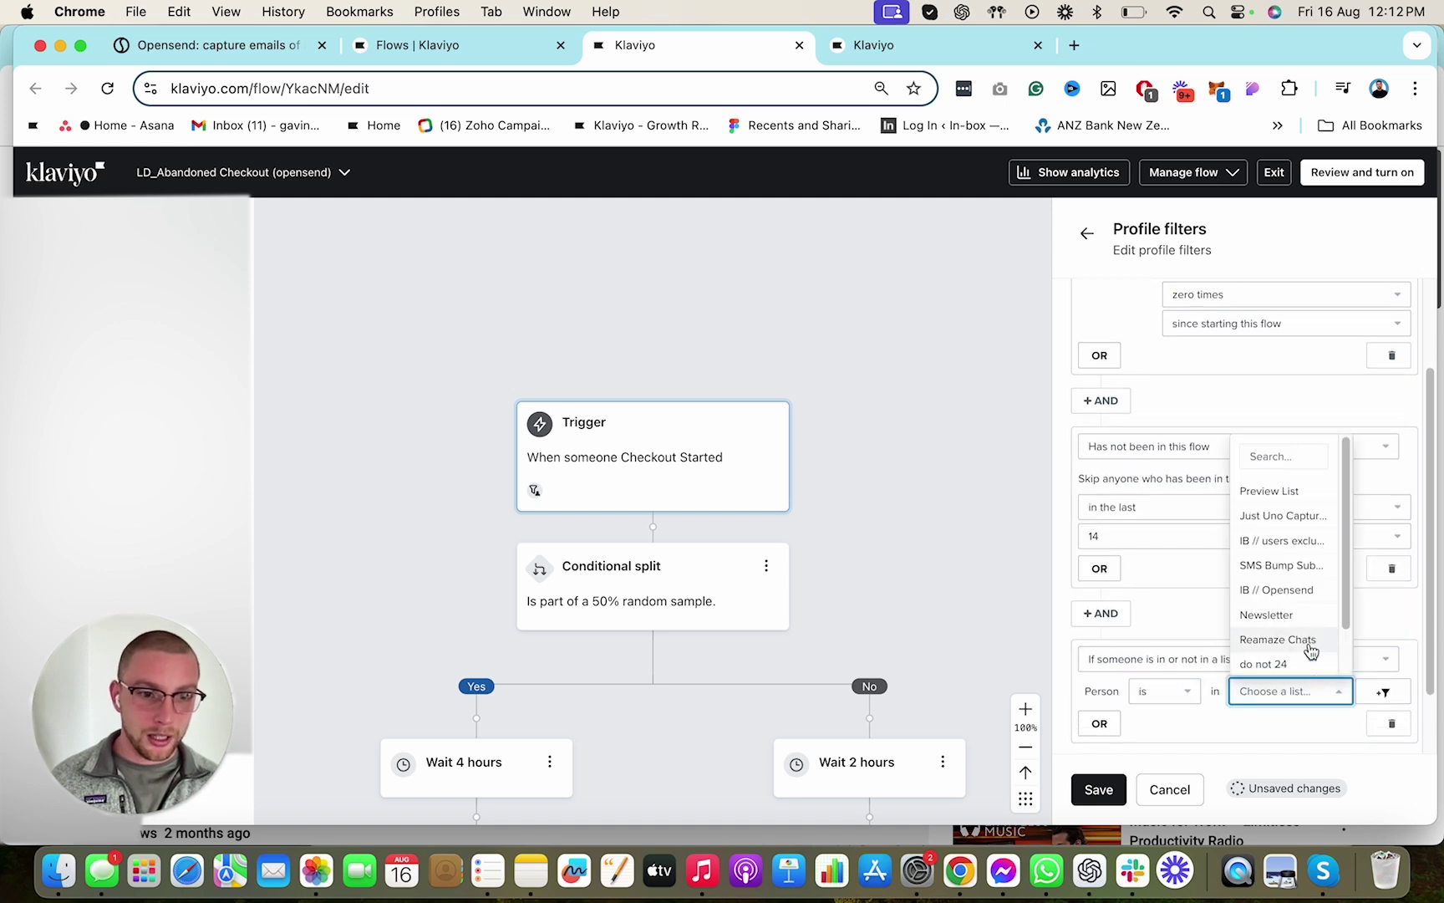
{"action": "left_click", "coordinate": [1291, 456]}
{"action": "type", "text": "open"}
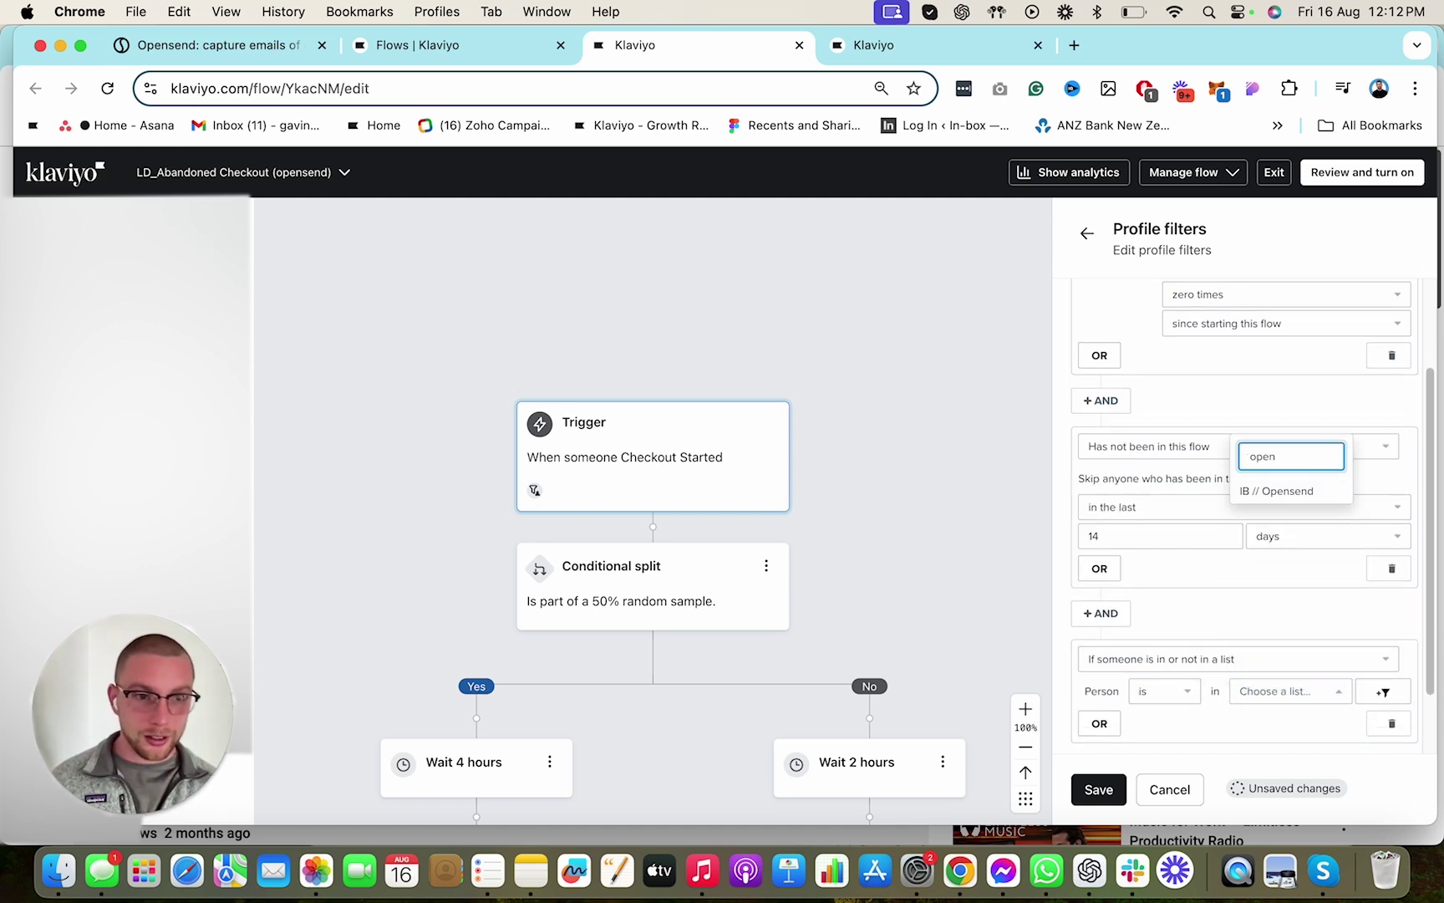
{"action": "left_click", "coordinate": [1281, 491]}
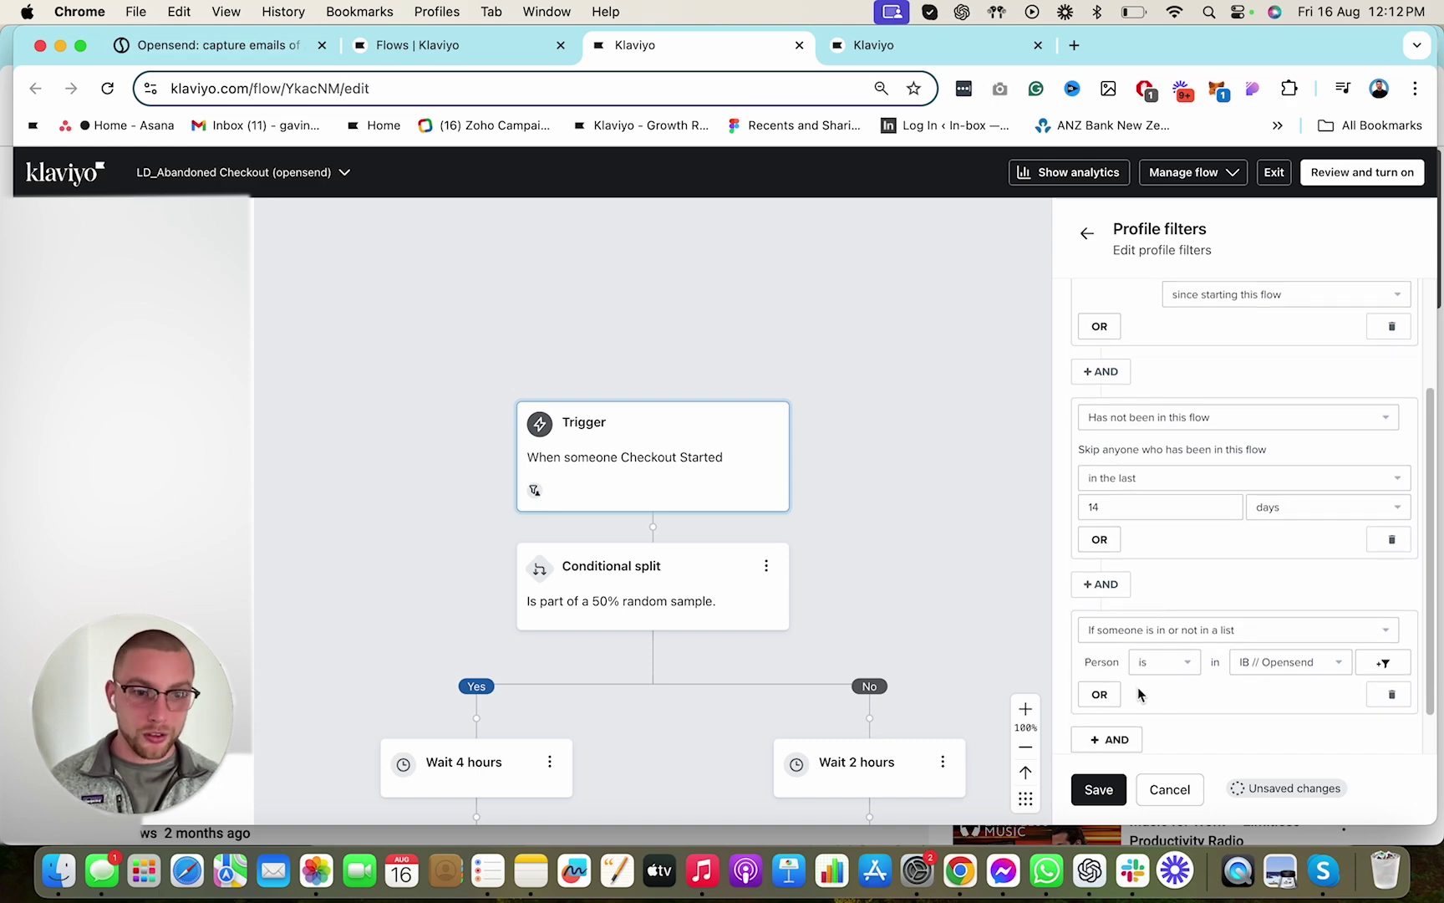
{"action": "left_click", "coordinate": [1098, 790]}
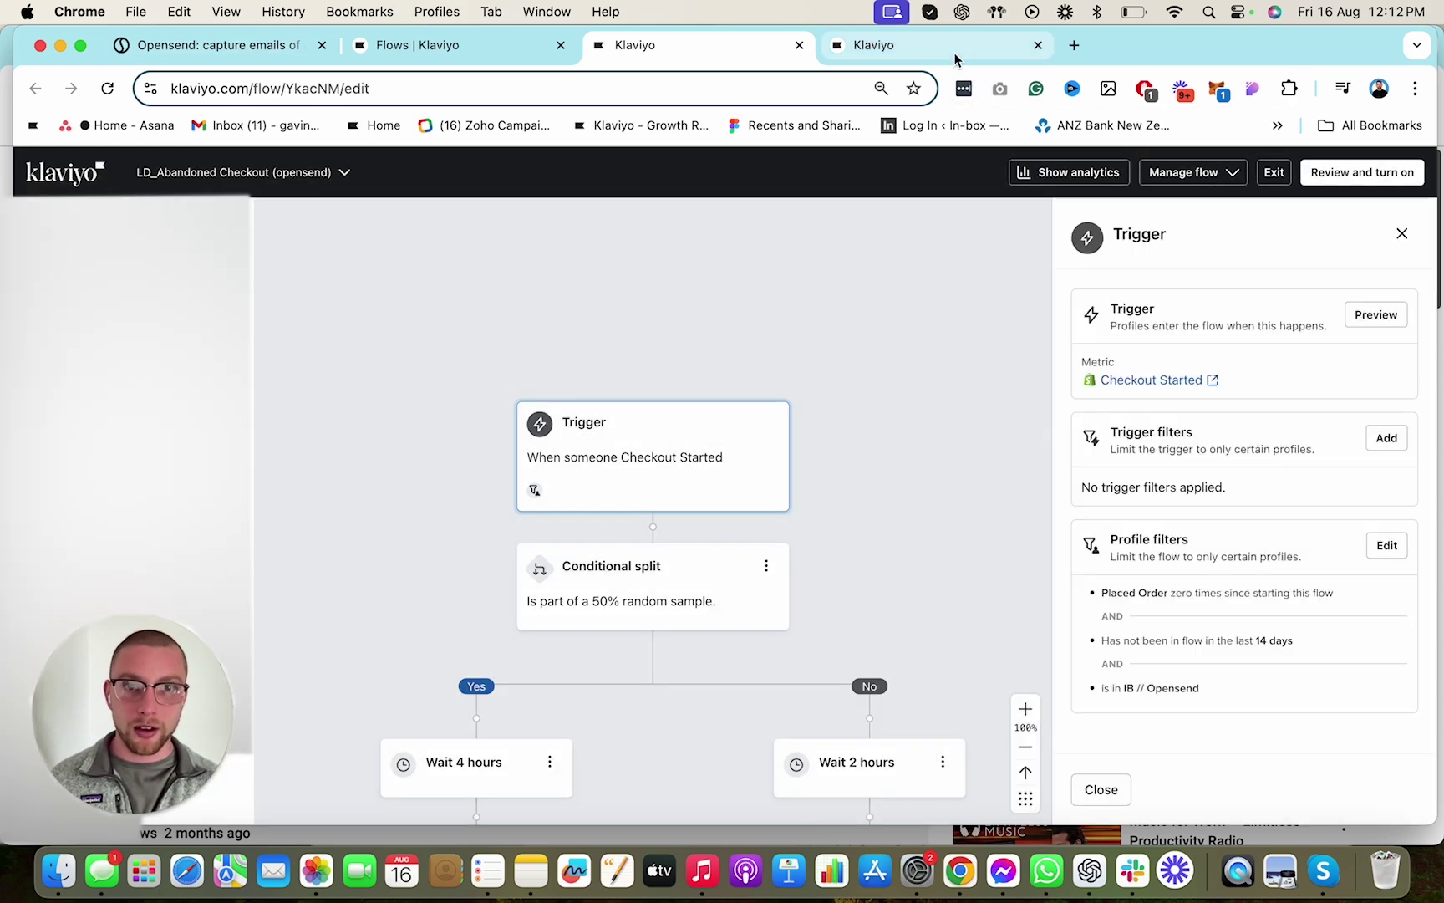
{"action": "left_click", "coordinate": [955, 48]}
Add an AND trigger filter 'person is in IB // Opensend' list and save the profile filters
{"action": "left_click", "coordinate": [813, 265]}
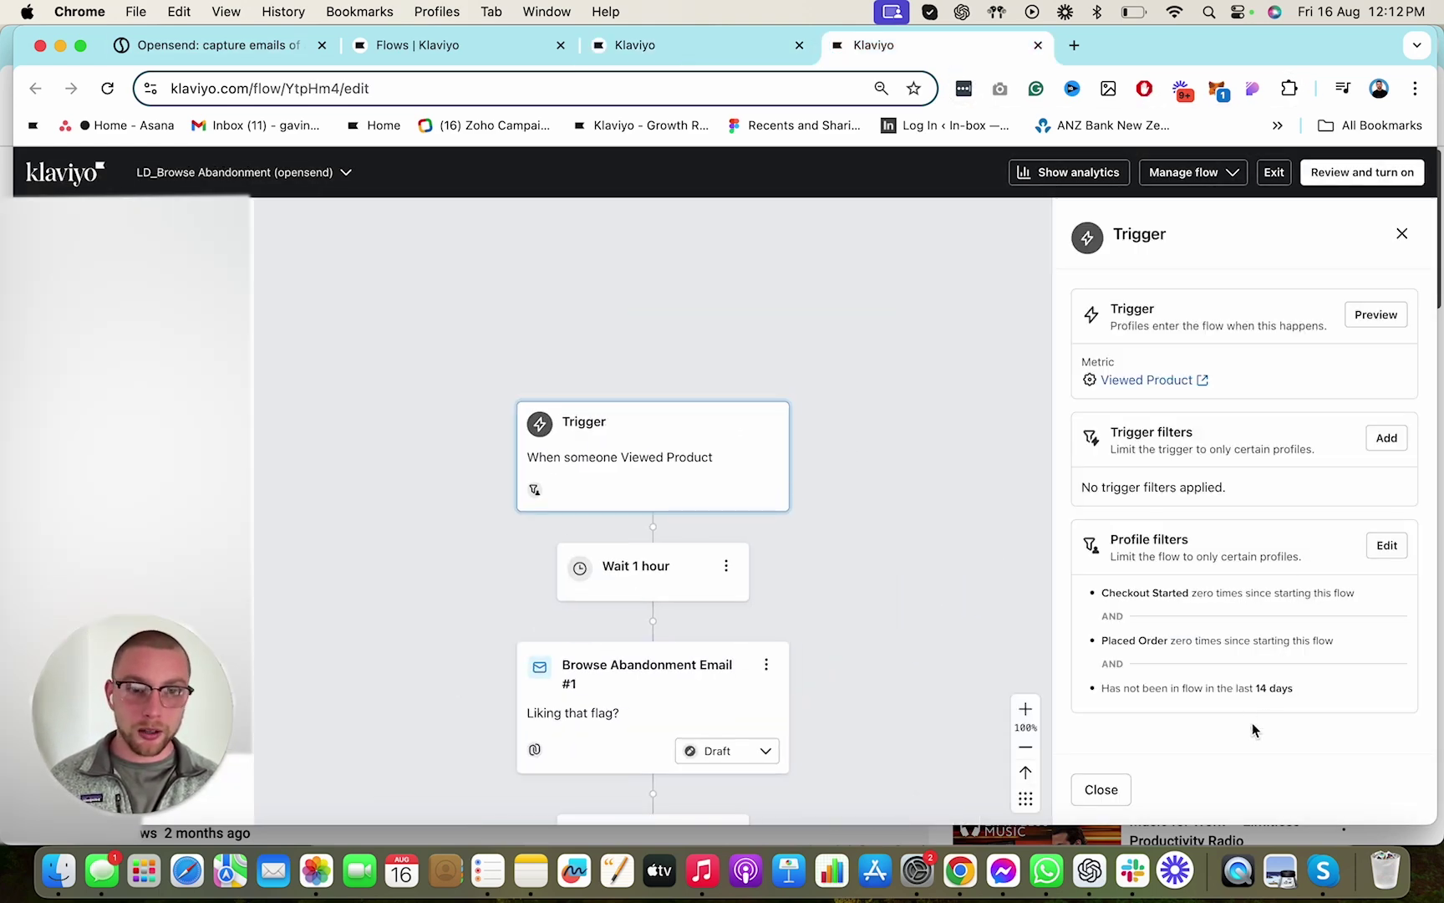
{"action": "left_click", "coordinate": [1386, 545]}
{"action": "scroll", "coordinate": [1193, 684], "scroll_direction": "down", "scroll_amount": 3}
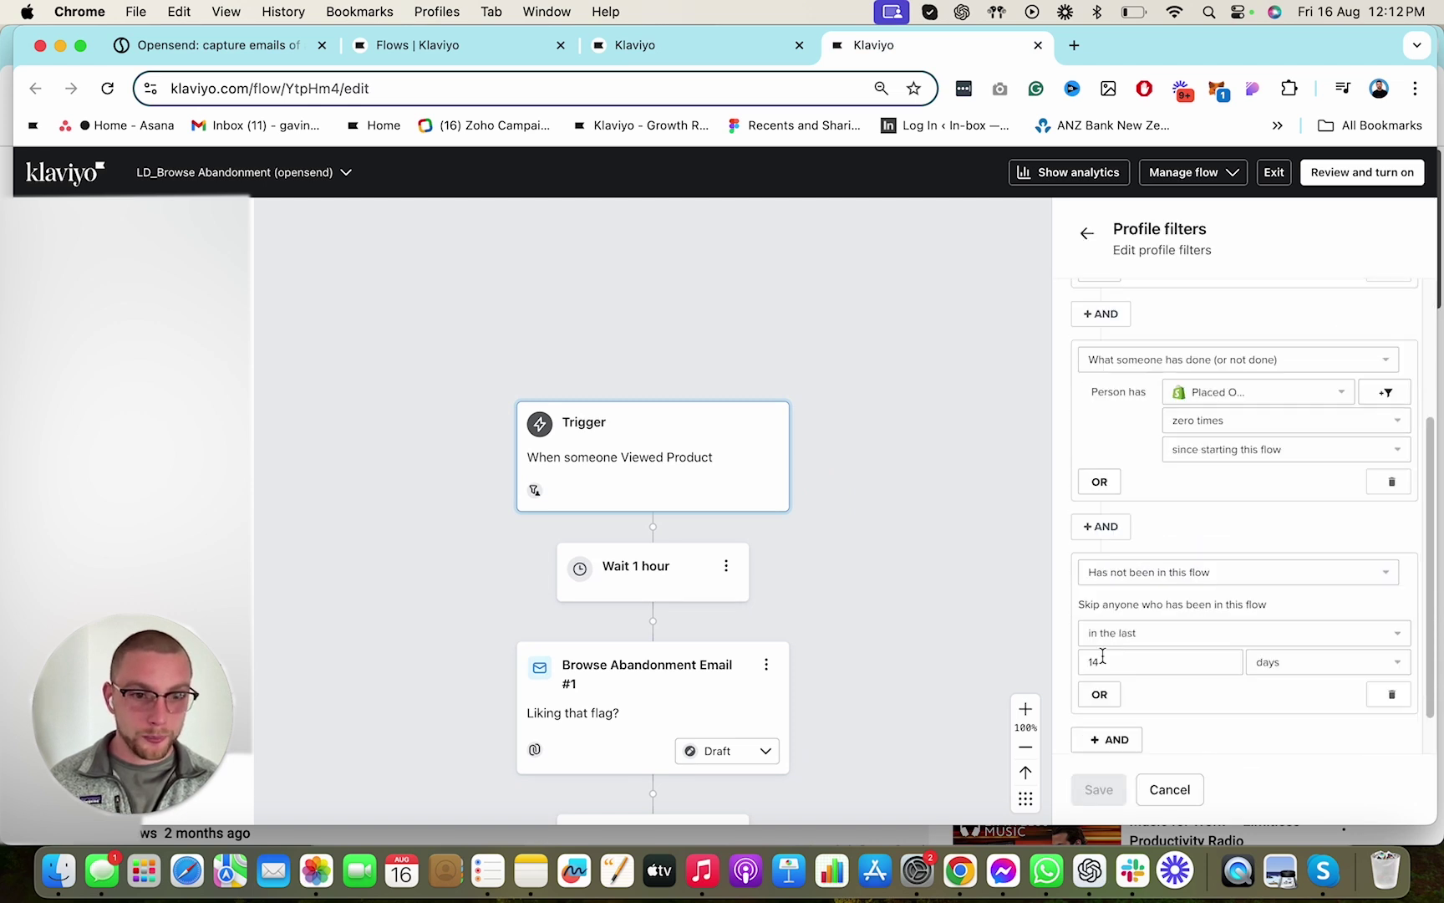
{"action": "scroll", "coordinate": [1102, 657], "scroll_direction": "down", "scroll_amount": 1}
{"action": "left_click", "coordinate": [1109, 687]}
{"action": "scroll", "coordinate": [1128, 680], "scroll_direction": "down", "scroll_amount": 1}
{"action": "left_click", "coordinate": [1167, 662]}
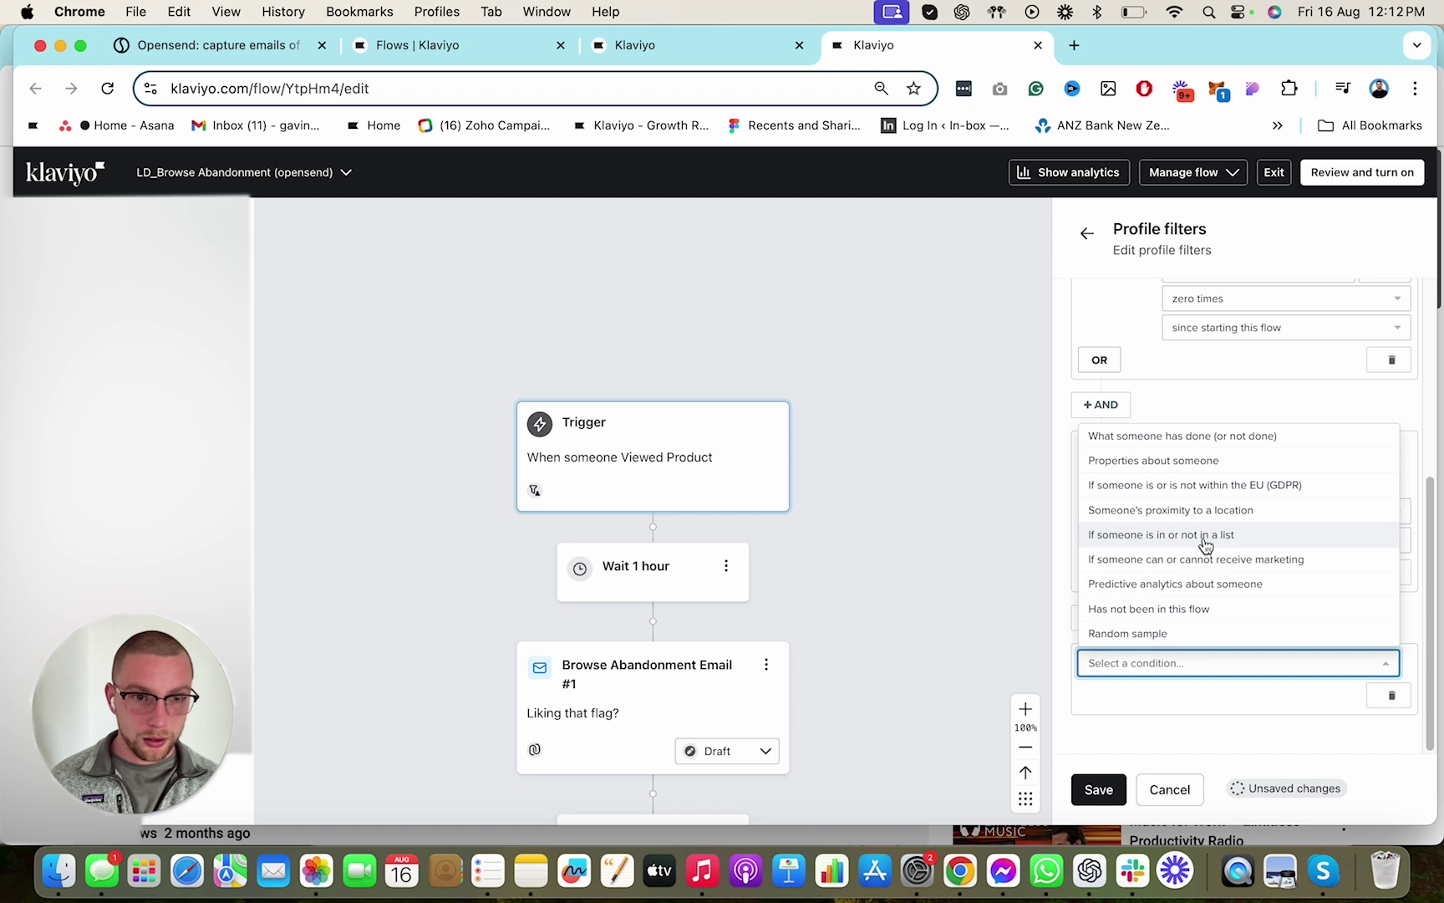
{"action": "left_click", "coordinate": [1205, 539]}
{"action": "left_click", "coordinate": [1251, 695]}
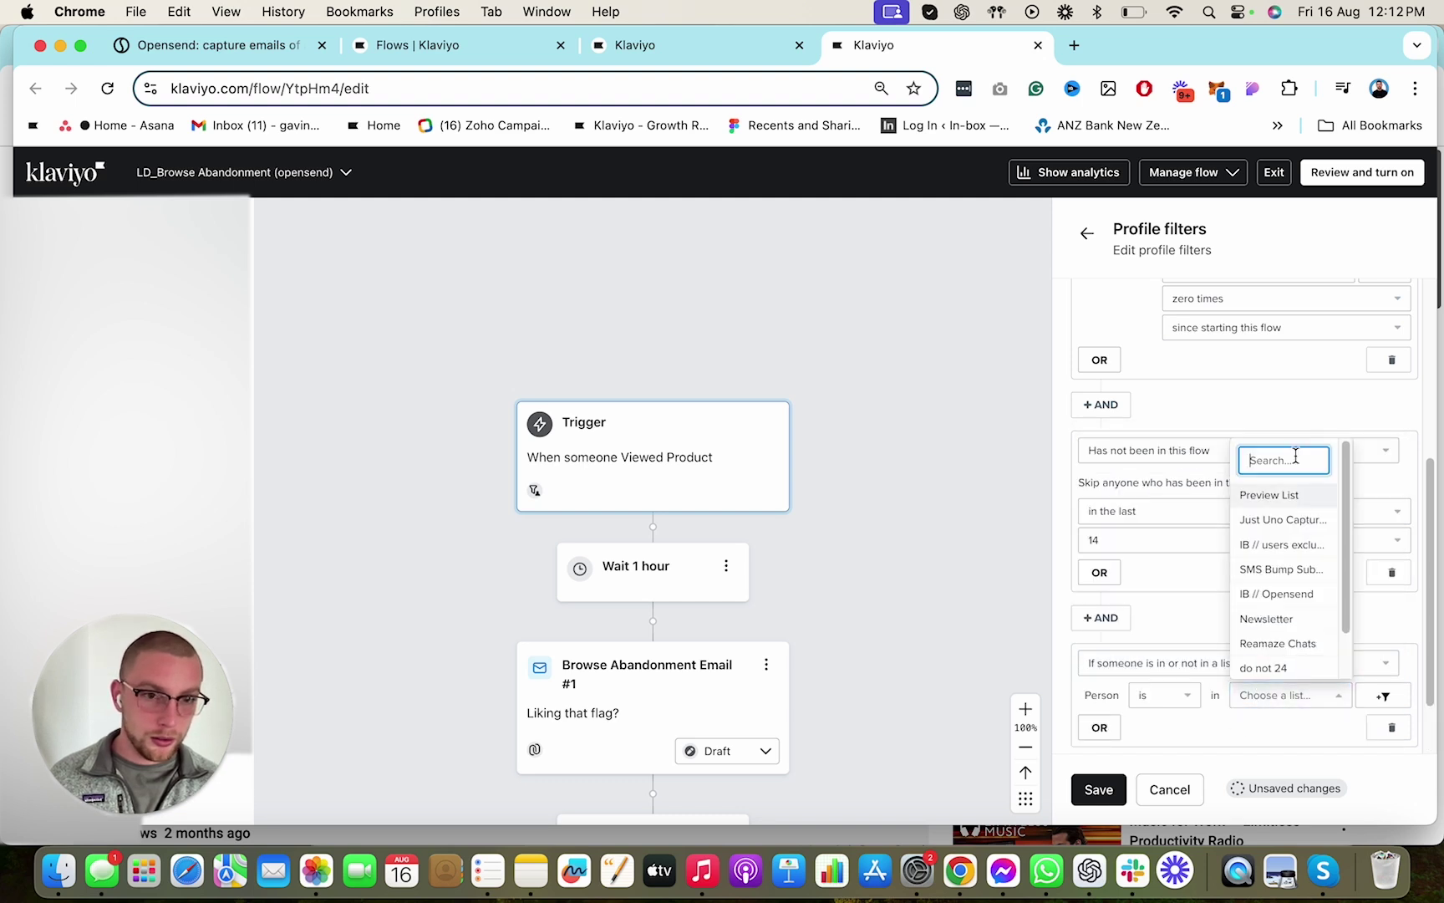
{"action": "type", "text": "open"}
{"action": "left_click", "coordinate": [1291, 500]}
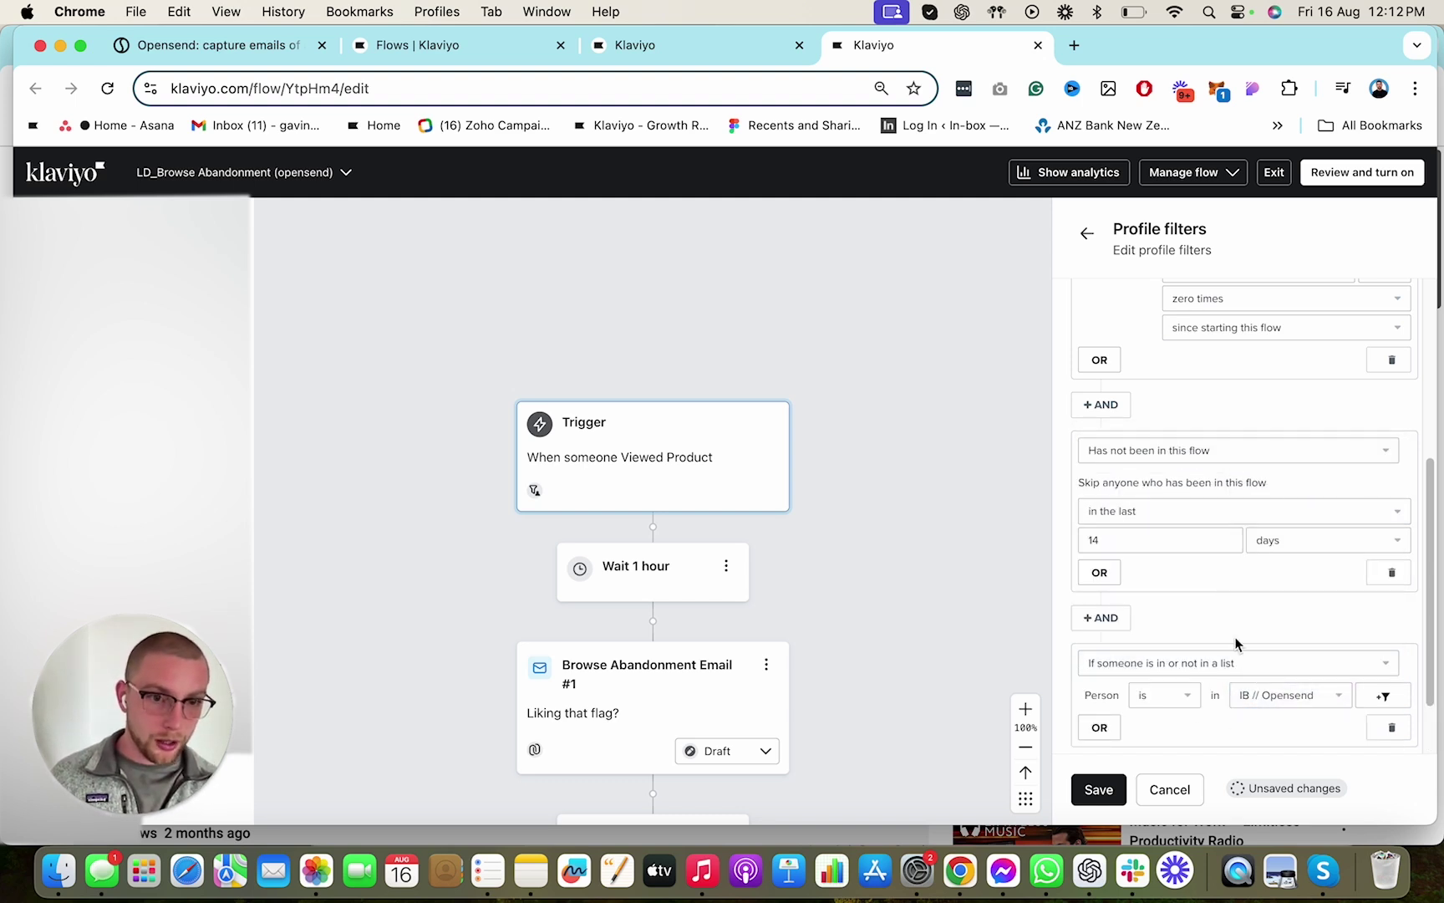
{"action": "scroll", "coordinate": [1166, 731], "scroll_direction": "down", "scroll_amount": 1}
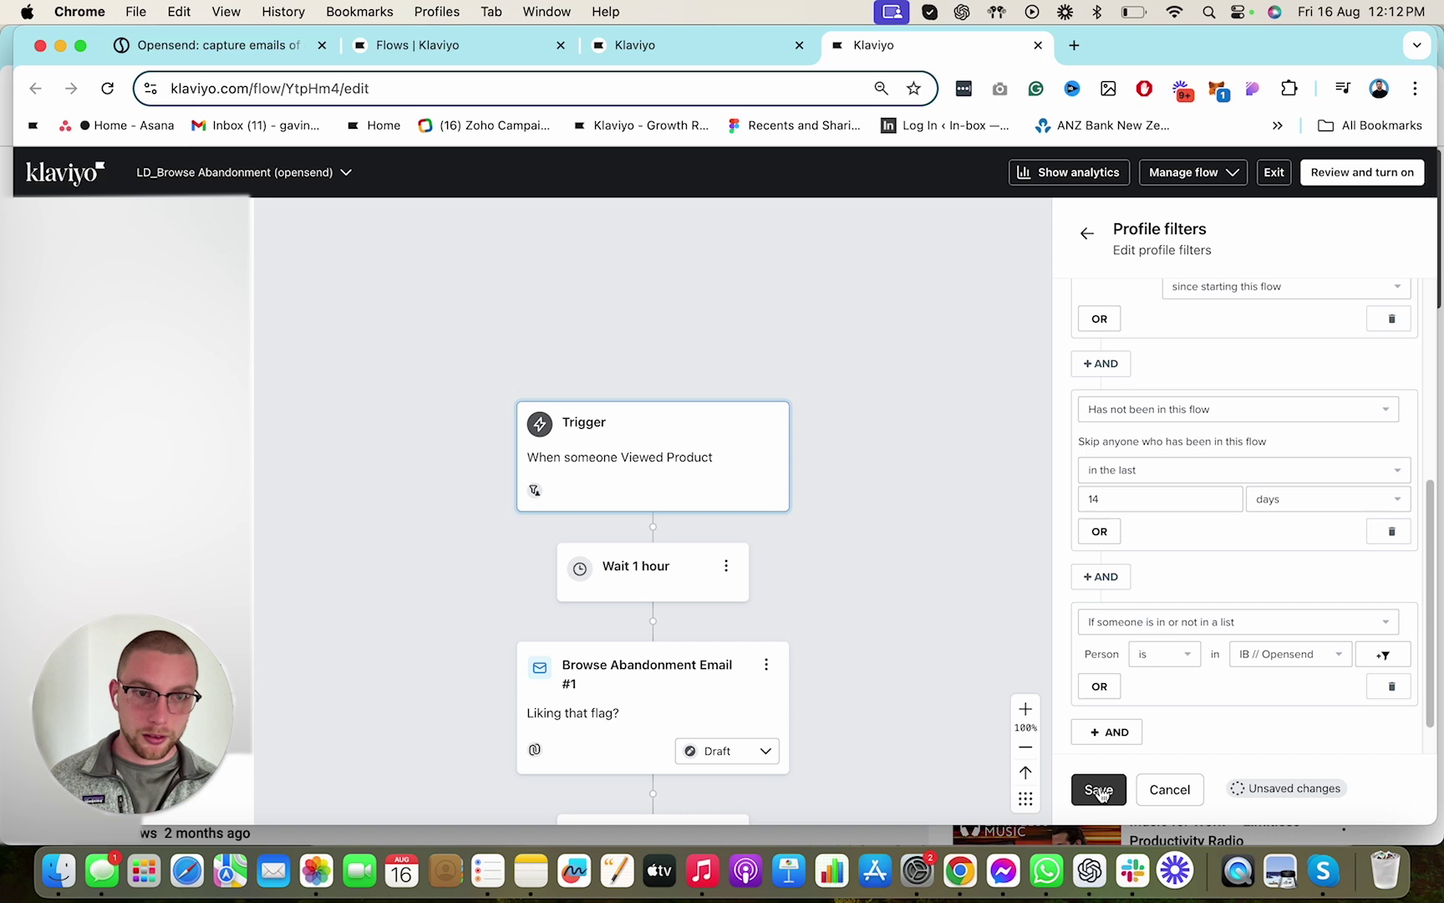
{"action": "left_click", "coordinate": [1098, 790]}
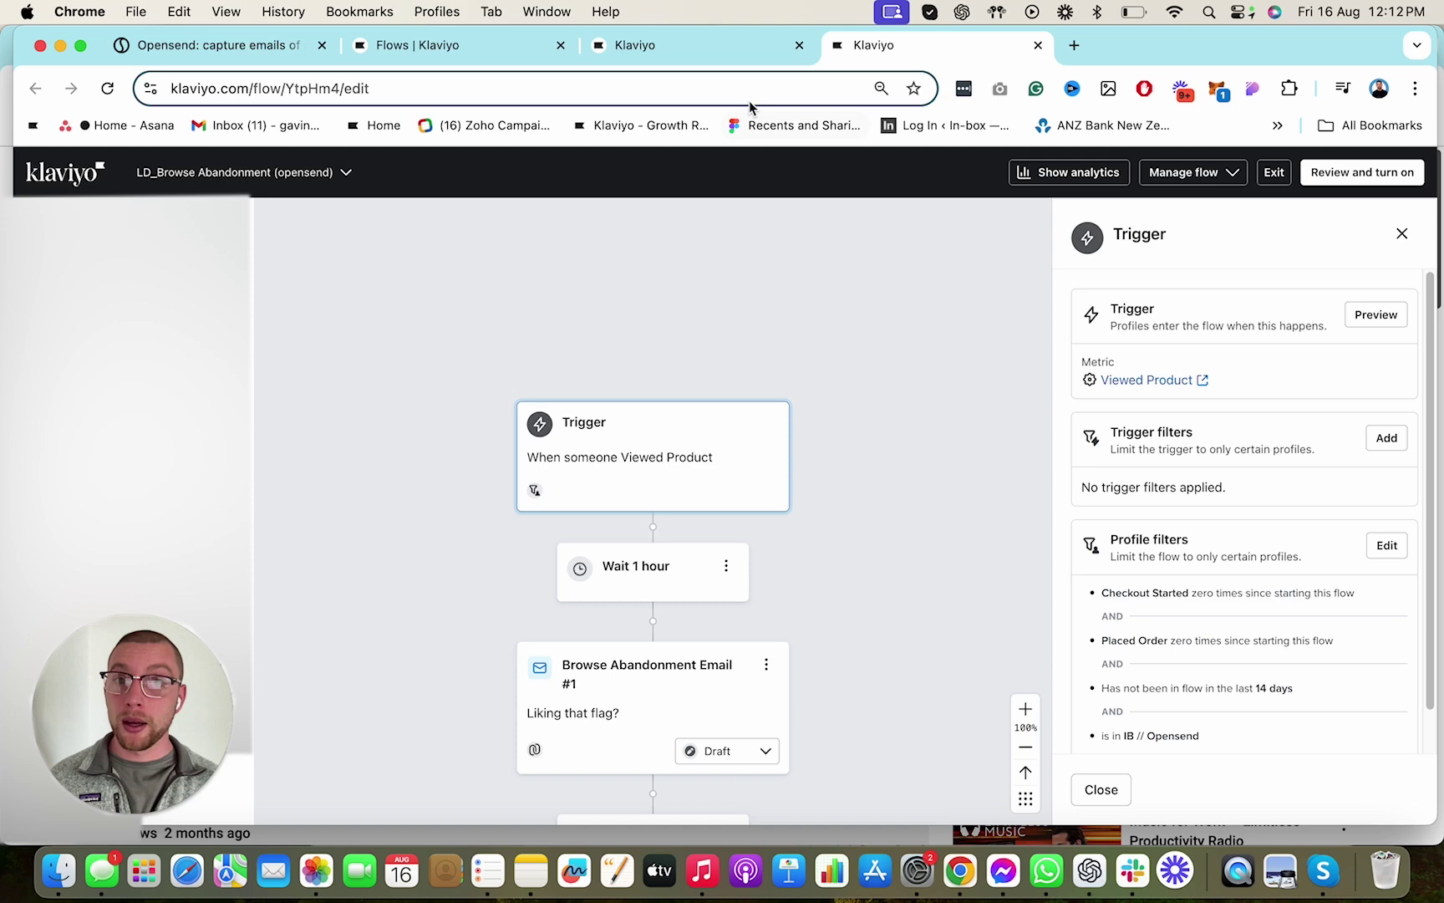
Turn on LD_Abandoned Checkout (opensend) and LD_Browse Abandonment (opensend)
{"action": "left_click", "coordinate": [718, 45]}
{"action": "left_click", "coordinate": [1362, 172]}
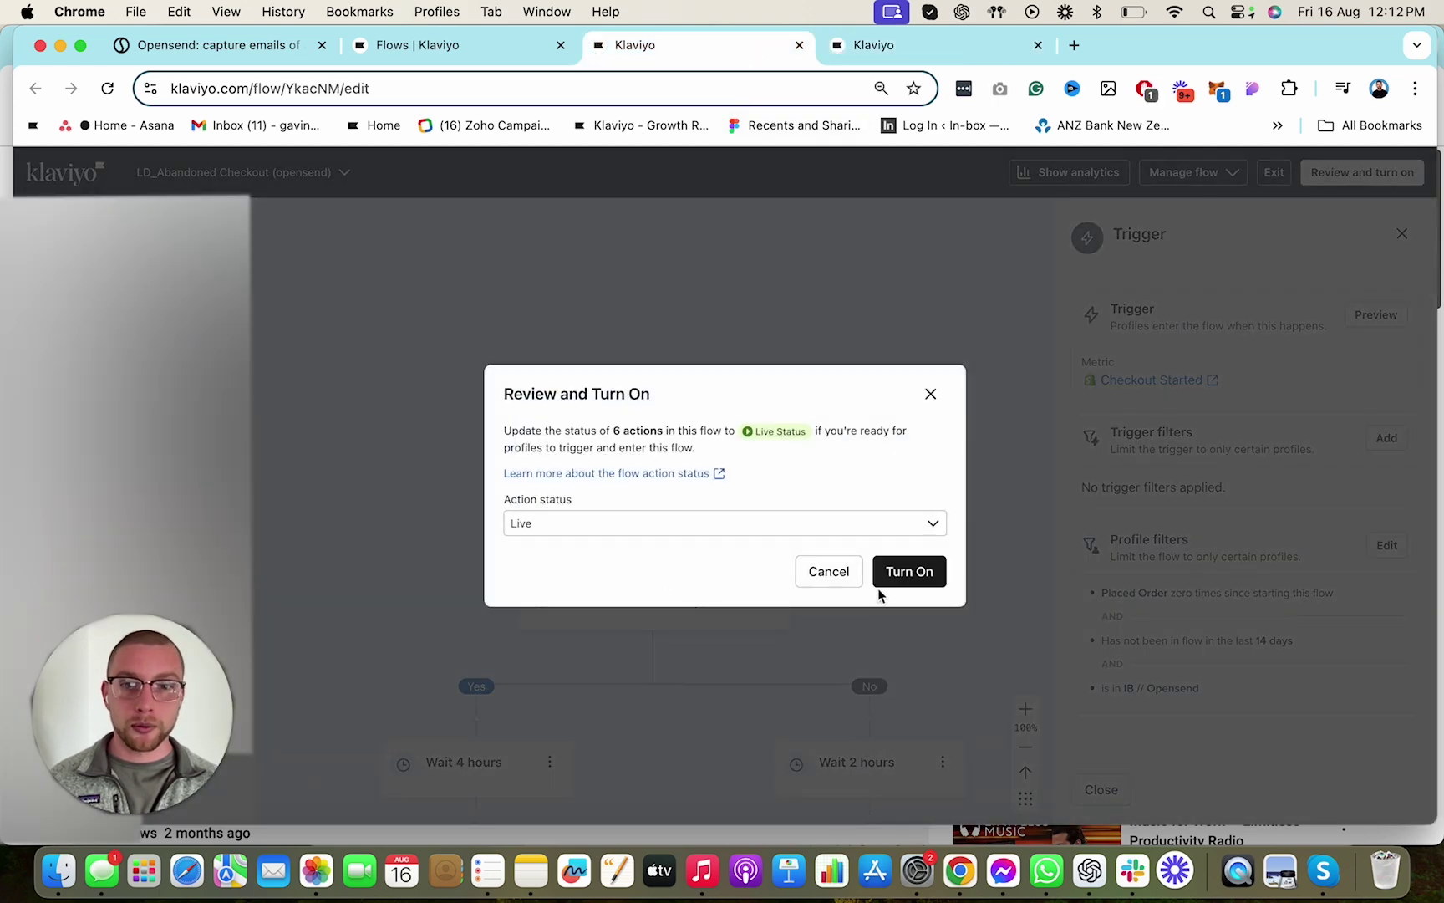
{"action": "left_click", "coordinate": [909, 572]}
{"action": "left_click", "coordinate": [873, 45]}
{"action": "left_click", "coordinate": [1362, 172]}
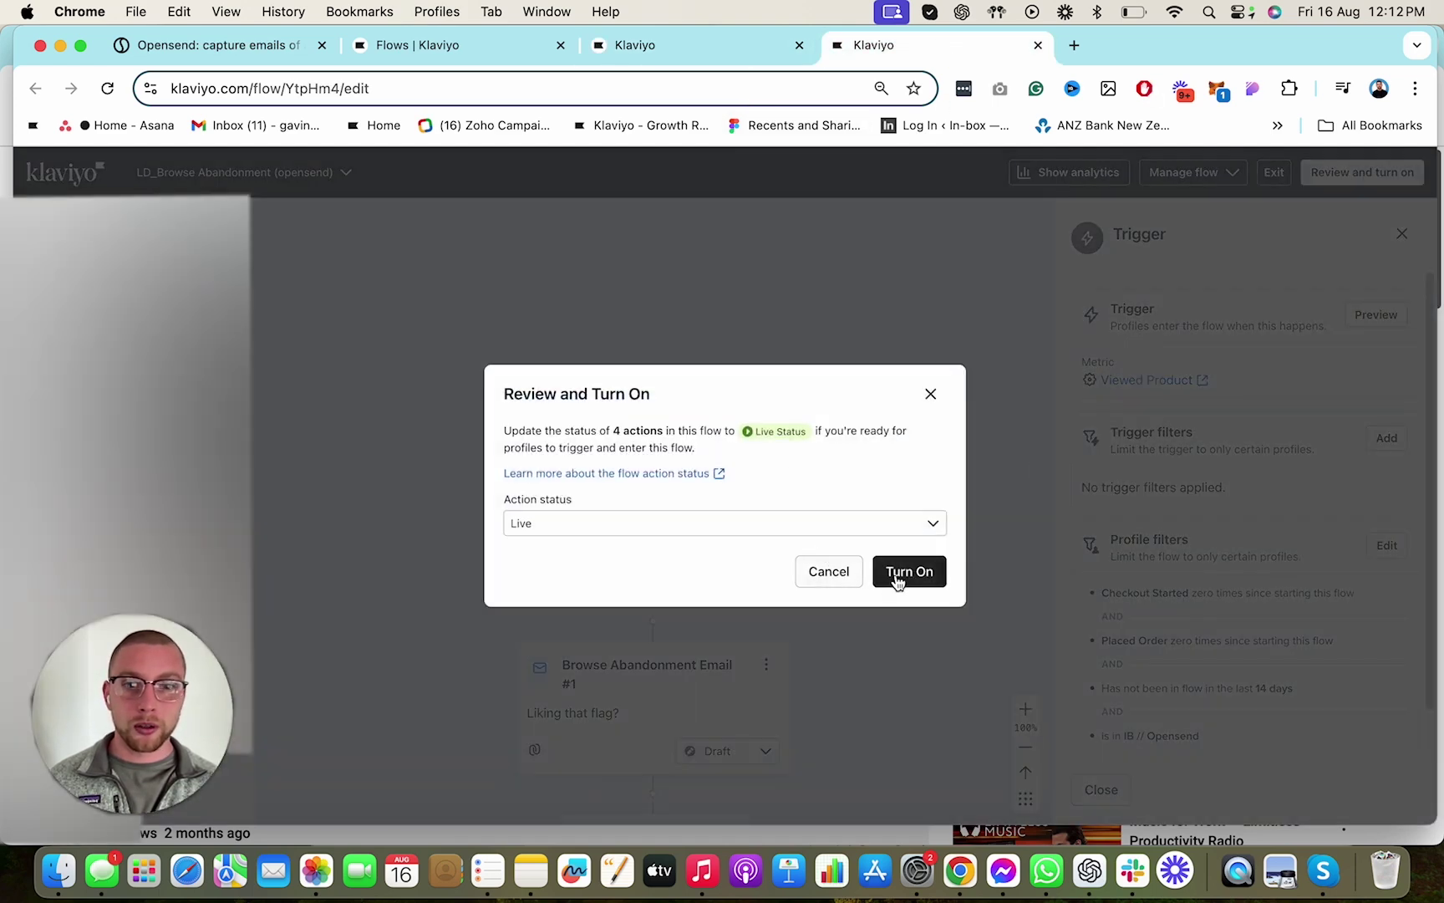
{"action": "left_click", "coordinate": [907, 572]}
Open the original LD_Abandoned Checkout and LD_Browse Abandonment flows, closing the opensend flow tabs
{"action": "left_click", "coordinate": [501, 47]}
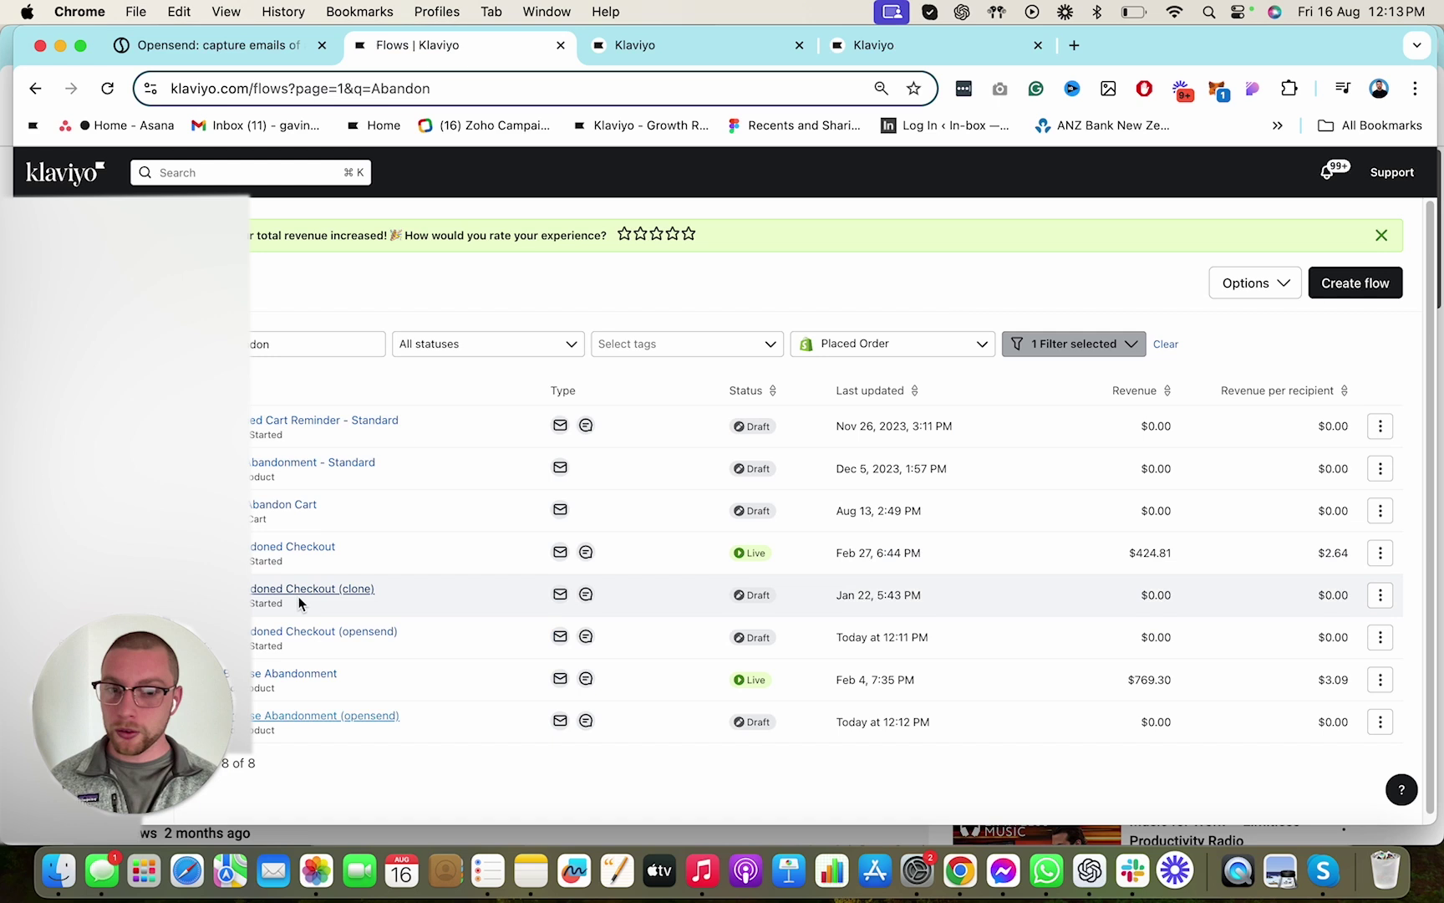
{"action": "left_click", "coordinate": [320, 675], "text": "super"}
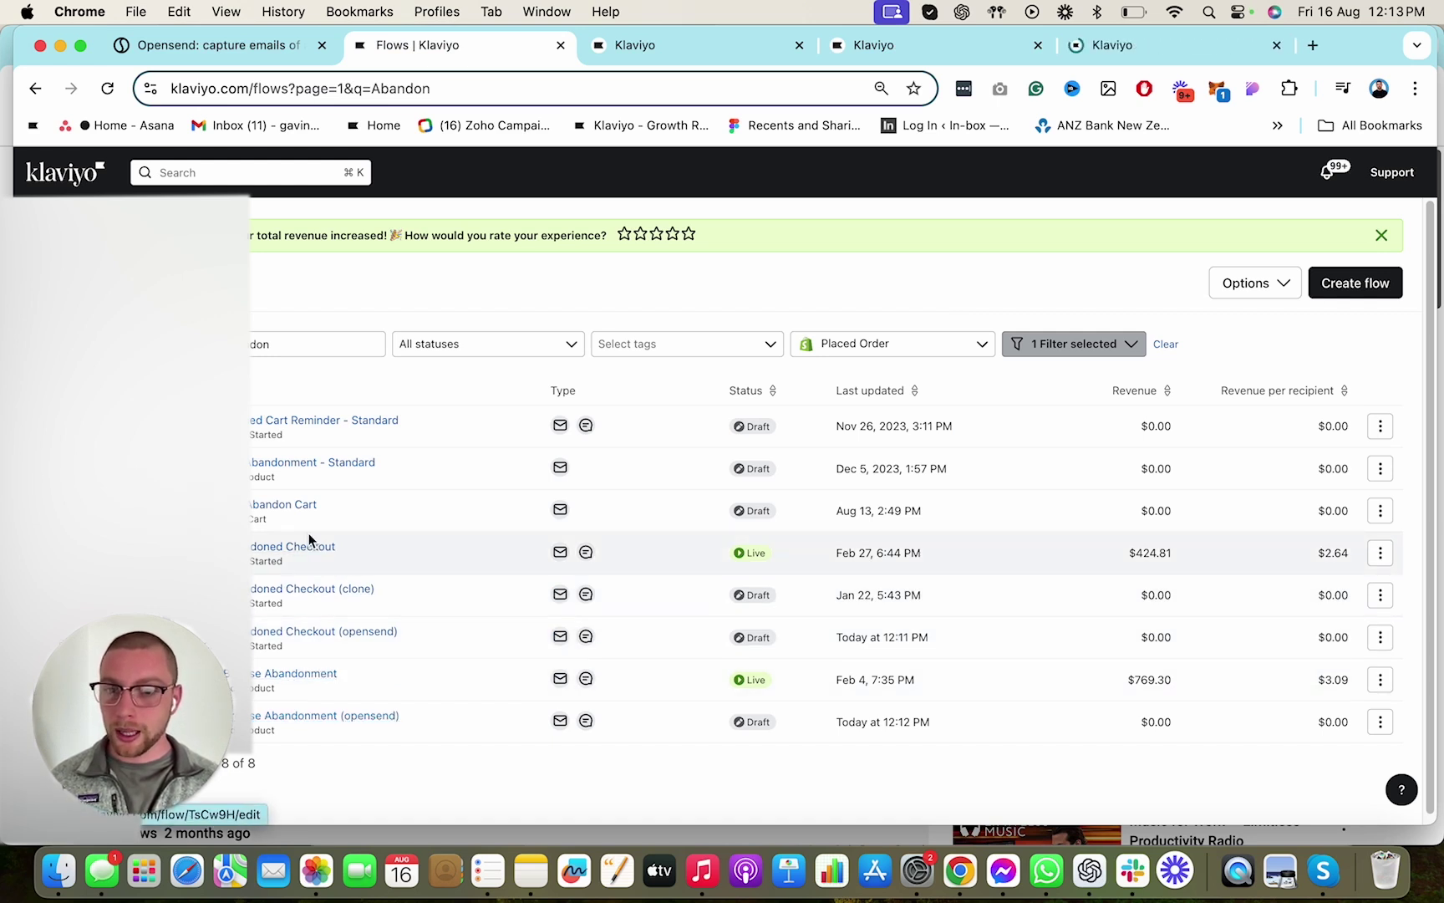
{"action": "left_click", "coordinate": [305, 546], "text": "super"}
{"action": "left_click", "coordinate": [893, 45]}
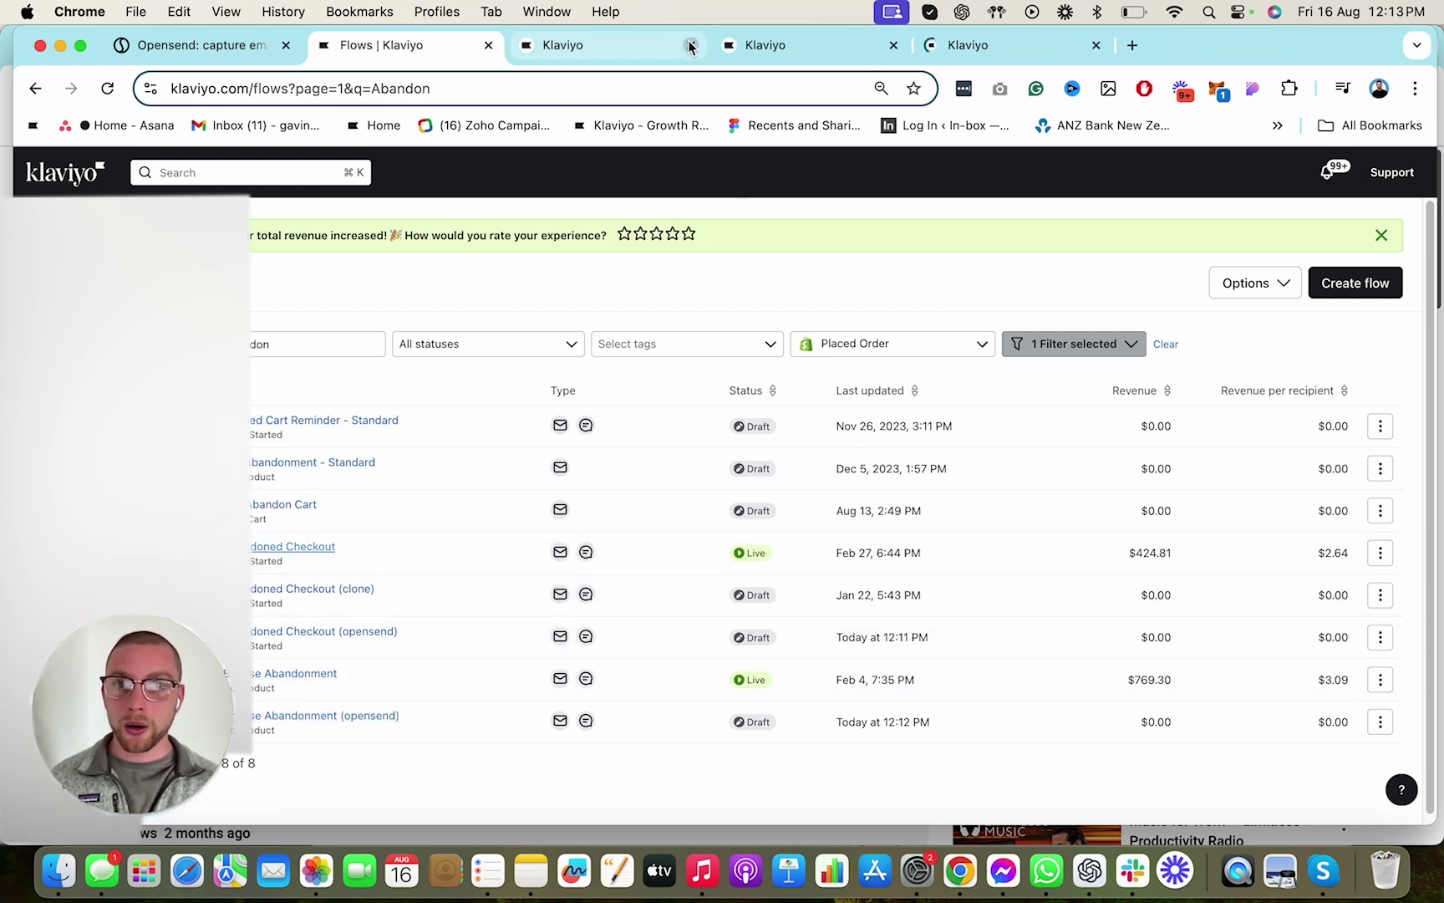
{"action": "left_click", "coordinate": [690, 45]}
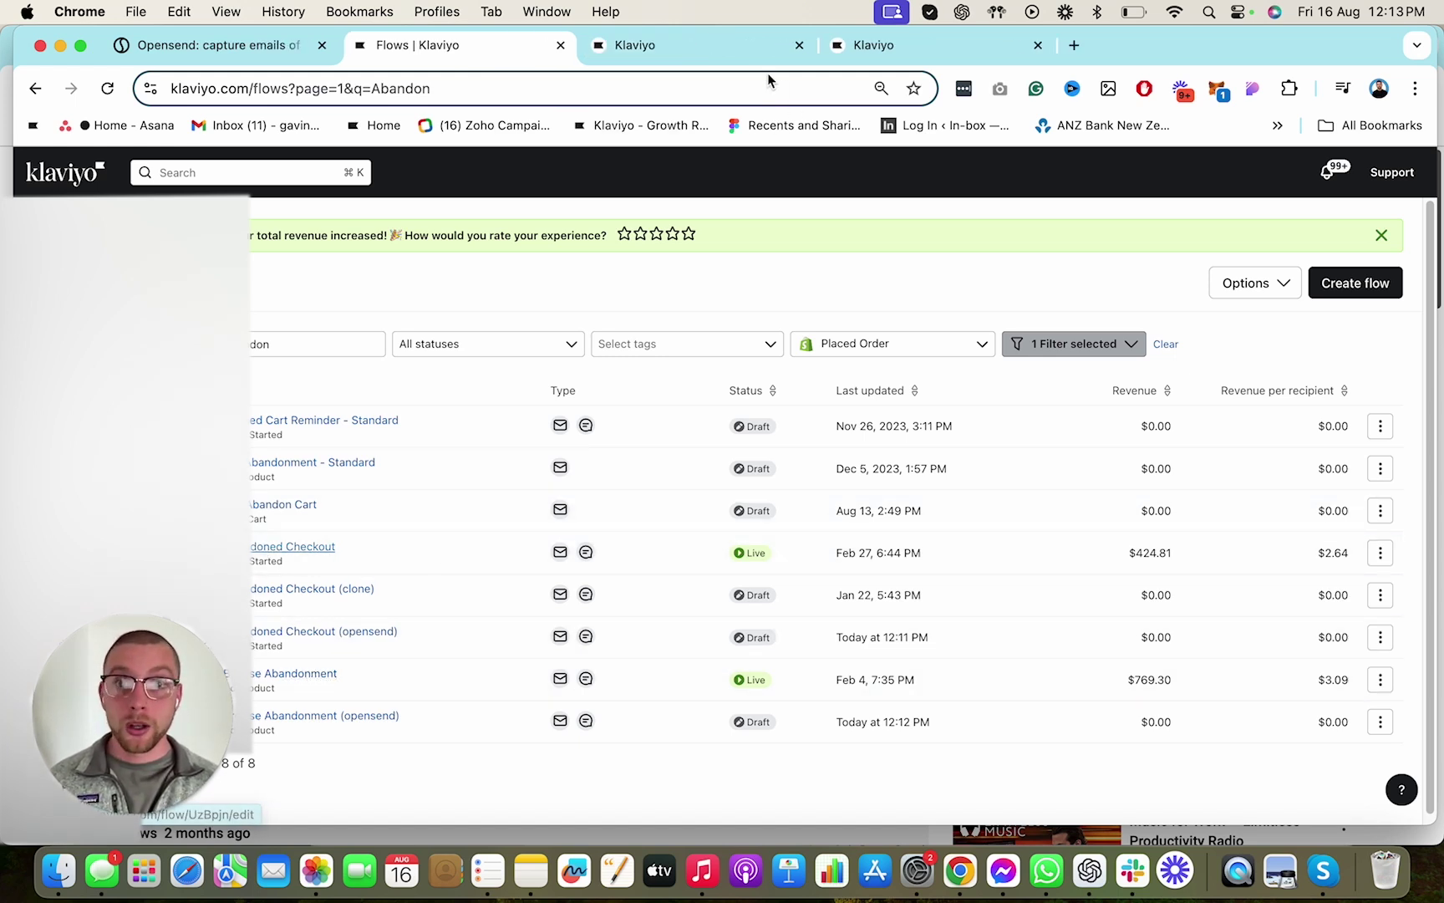
{"action": "left_click", "coordinate": [765, 52]}
Open the trigger profile filters for editing in both original abandonment flows
{"action": "left_click", "coordinate": [915, 299]}
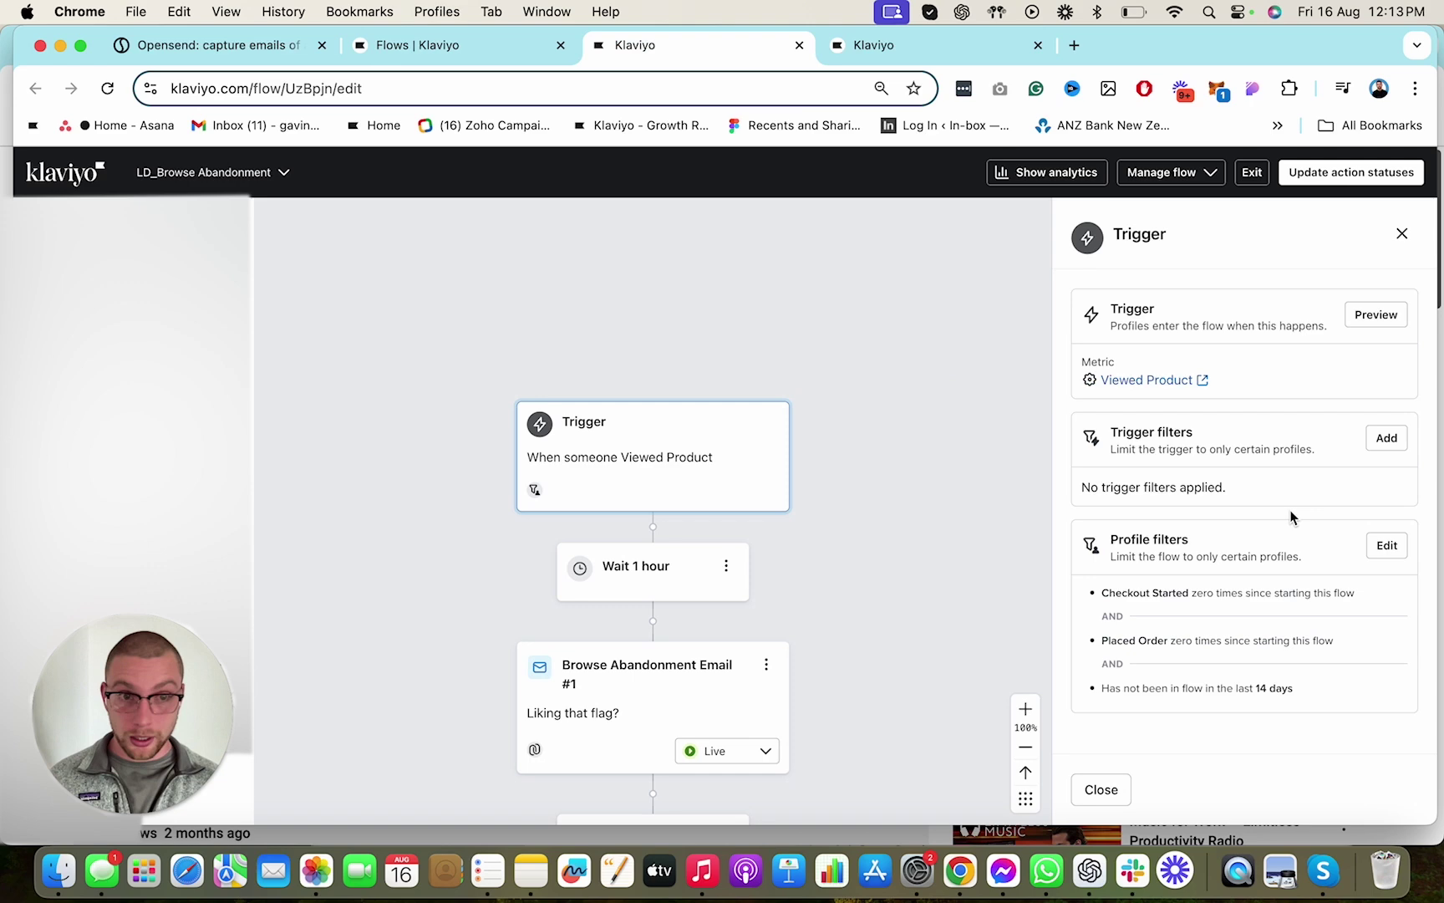
{"action": "left_click", "coordinate": [1383, 562]}
{"action": "key", "text": "ctrl+Tab"}
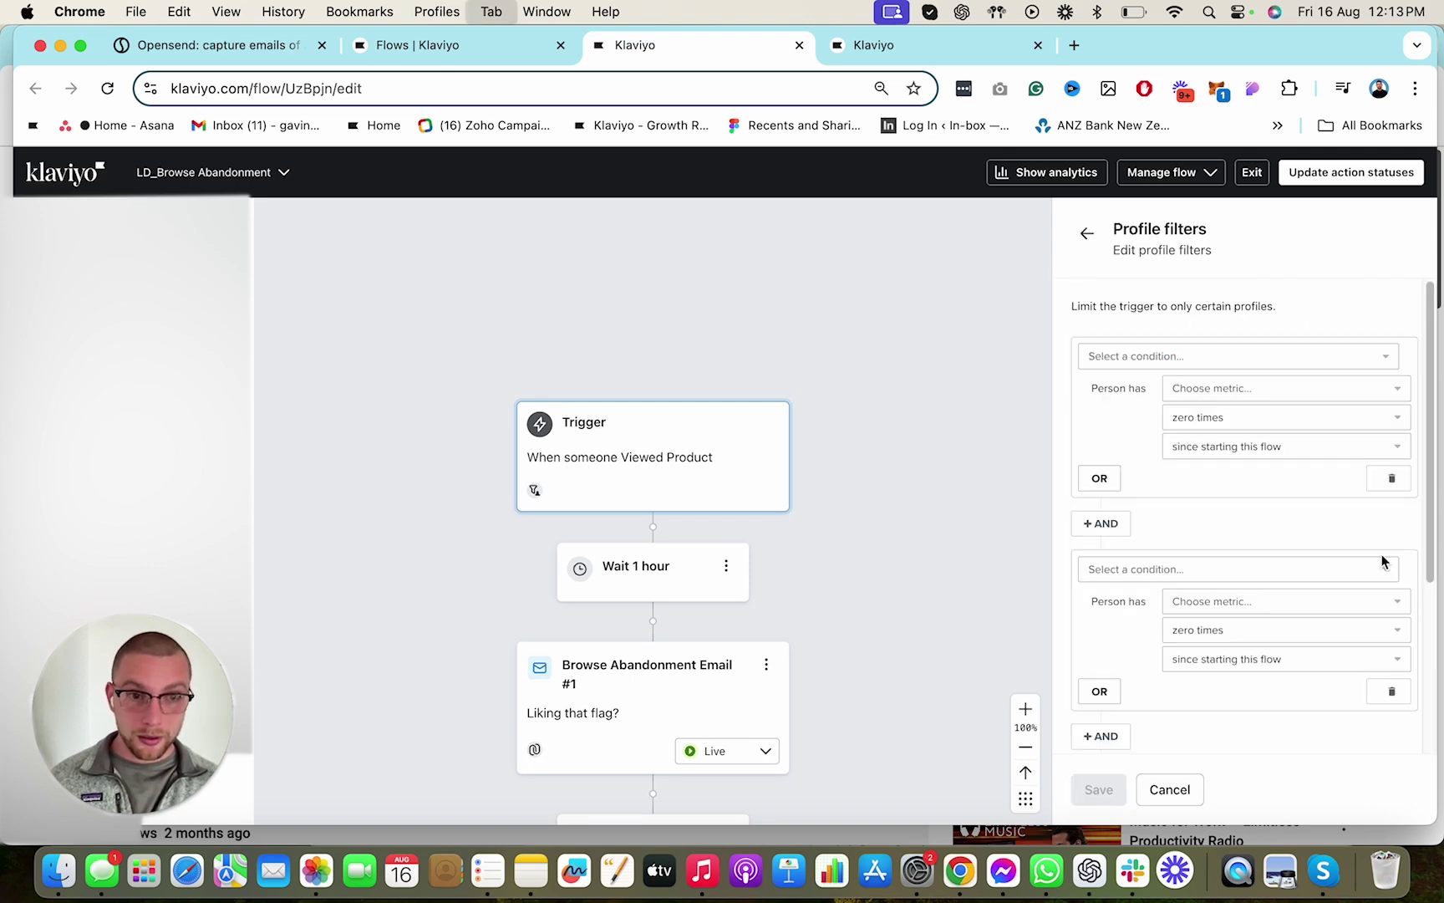
{"action": "left_click", "coordinate": [755, 284]}
{"action": "left_click", "coordinate": [1384, 545]}
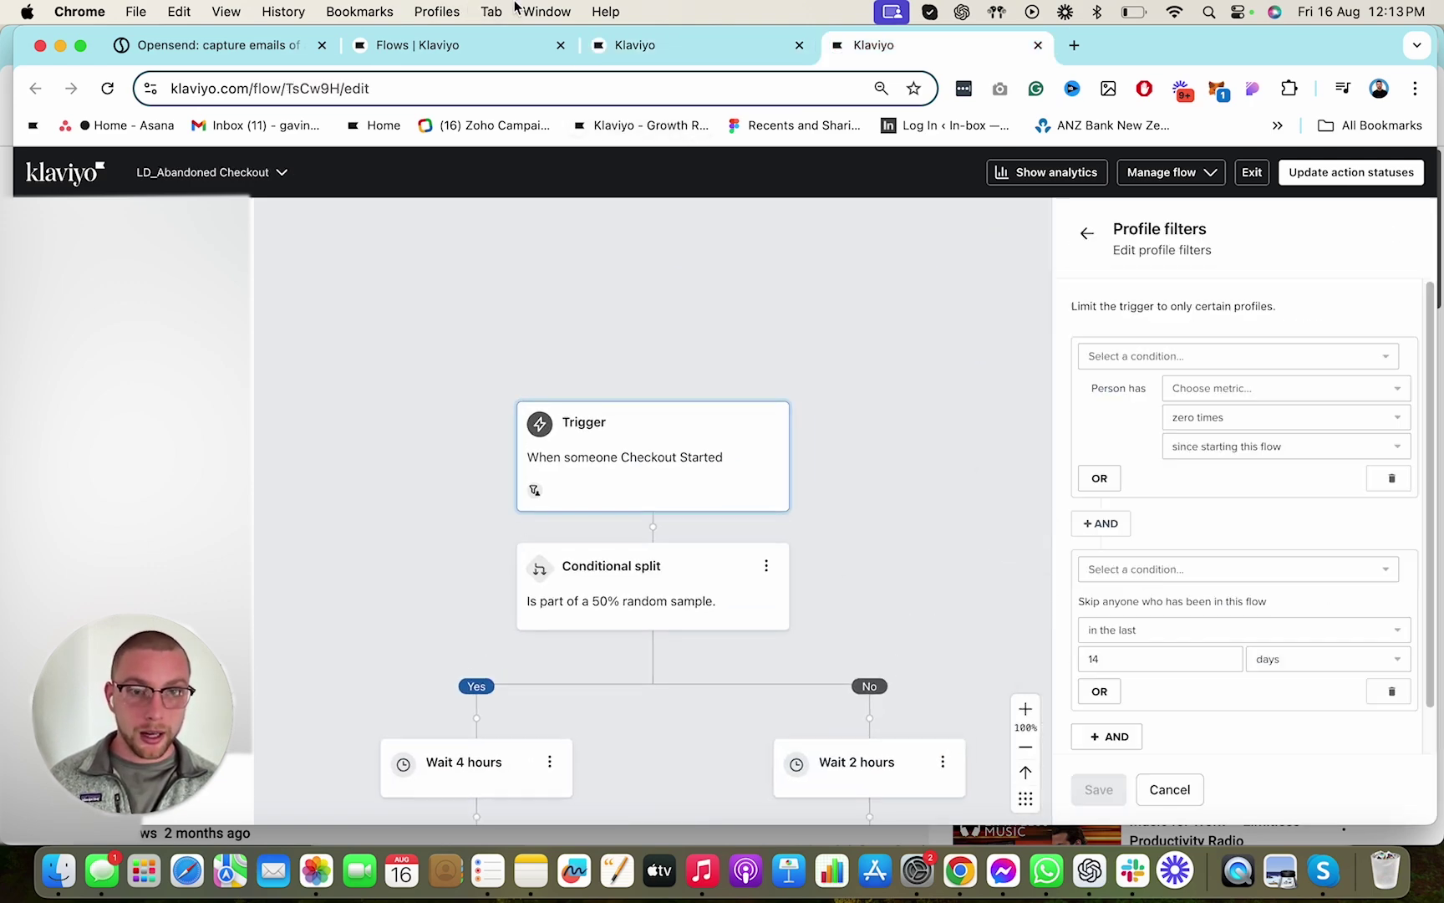
{"action": "key", "text": "ctrl+shift+Tab"}
{"action": "scroll", "coordinate": [1132, 638], "scroll_direction": "down", "scroll_amount": 3}
{"action": "scroll", "coordinate": [1131, 638], "scroll_direction": "down", "scroll_amount": 2}
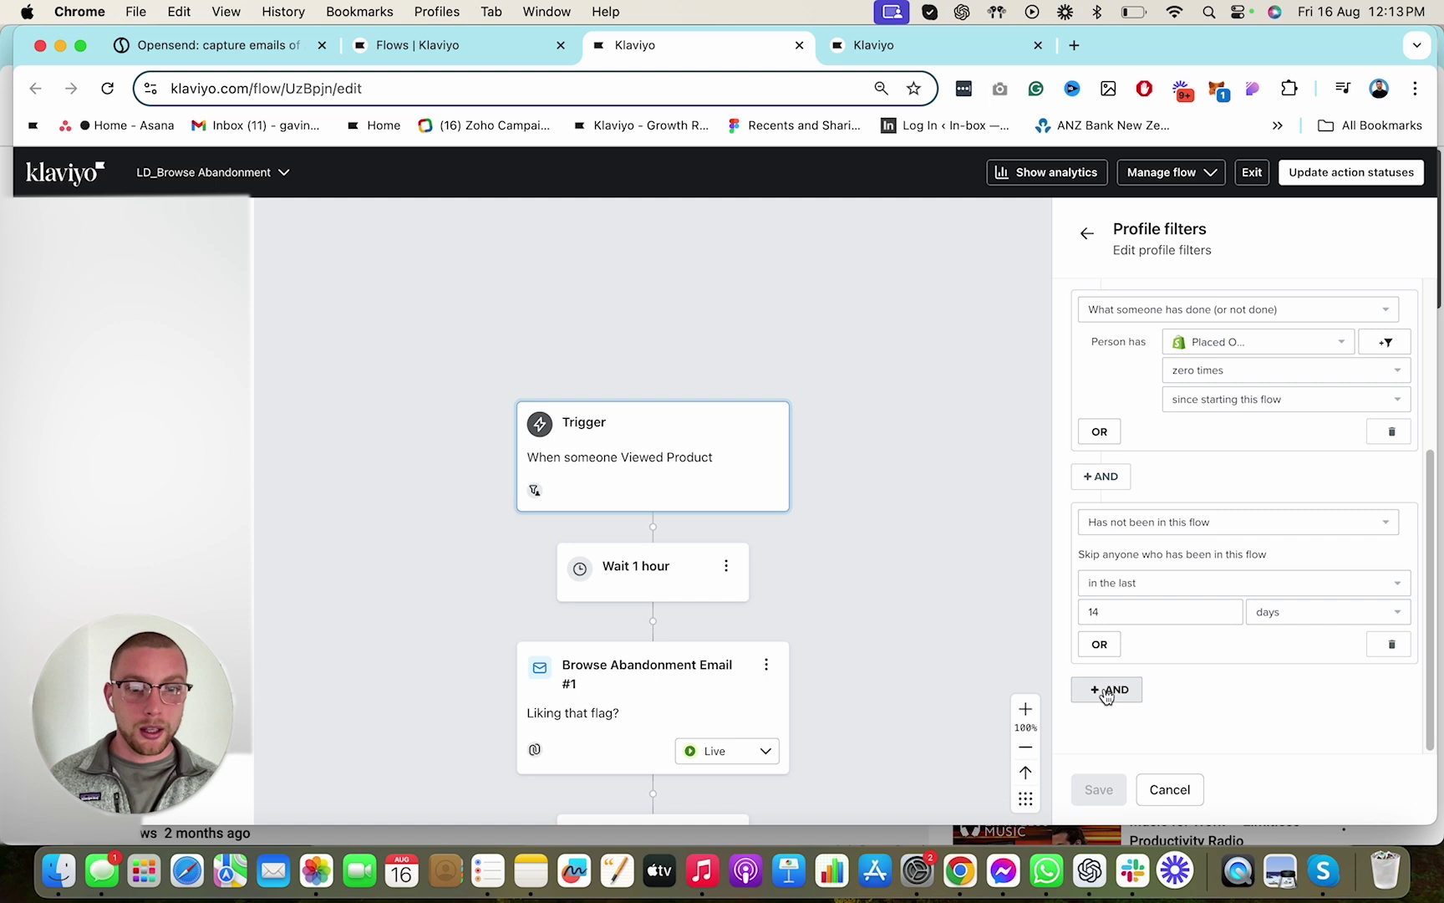
Add an AND filter 'person is not in IB // Opensend' to LD_Browse Abandonment and save
{"action": "left_click", "coordinate": [1111, 688]}
{"action": "left_click", "coordinate": [1119, 669]}
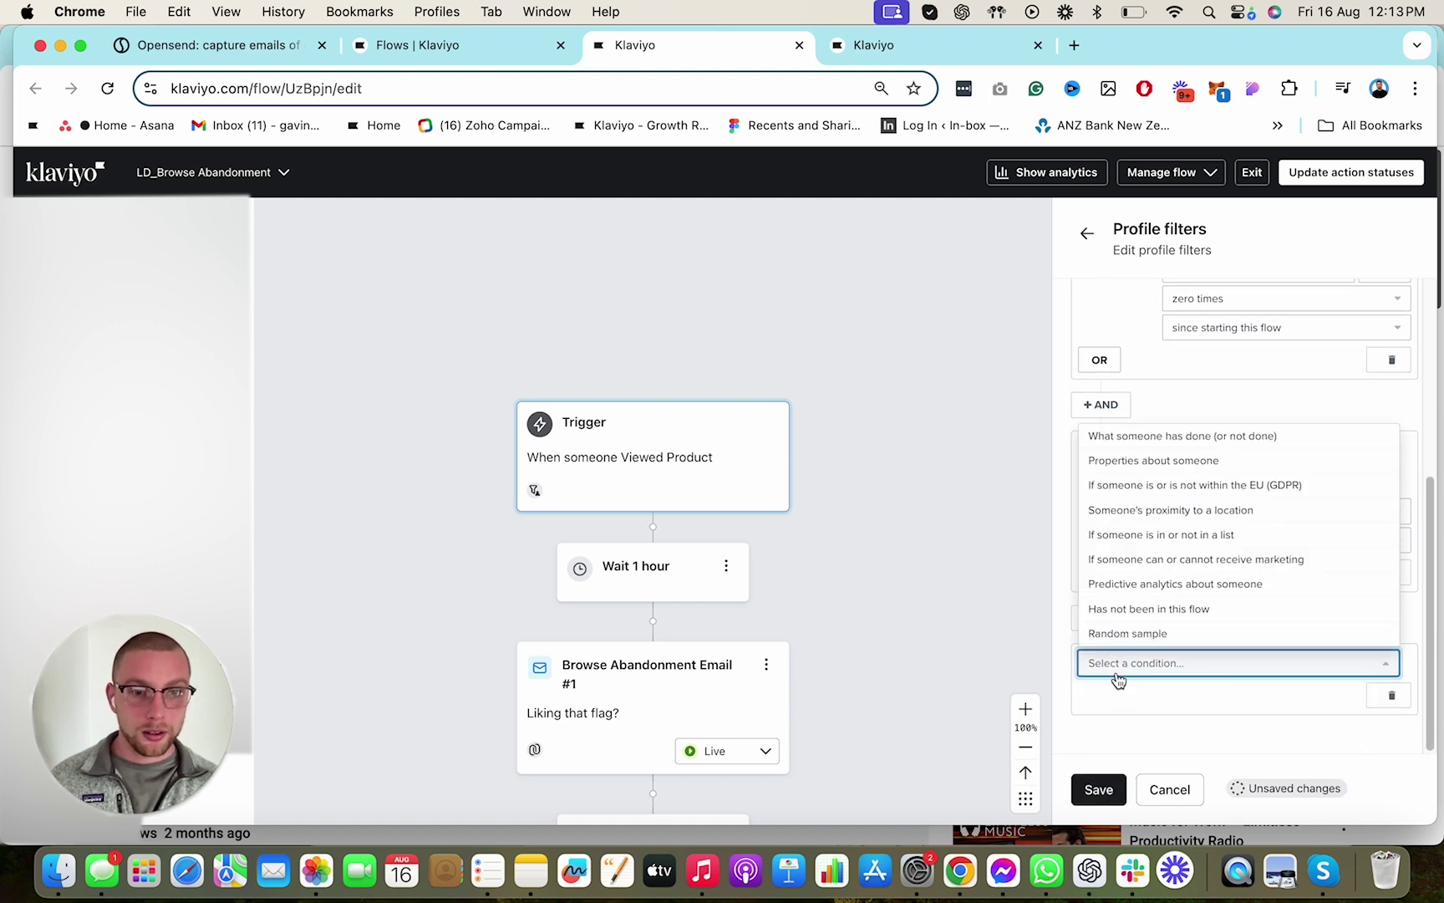
{"action": "left_click", "coordinate": [1167, 535]}
{"action": "scroll", "coordinate": [1186, 627], "scroll_direction": "down", "scroll_amount": 2}
{"action": "left_click", "coordinate": [1187, 615]}
{"action": "left_click", "coordinate": [1182, 666]}
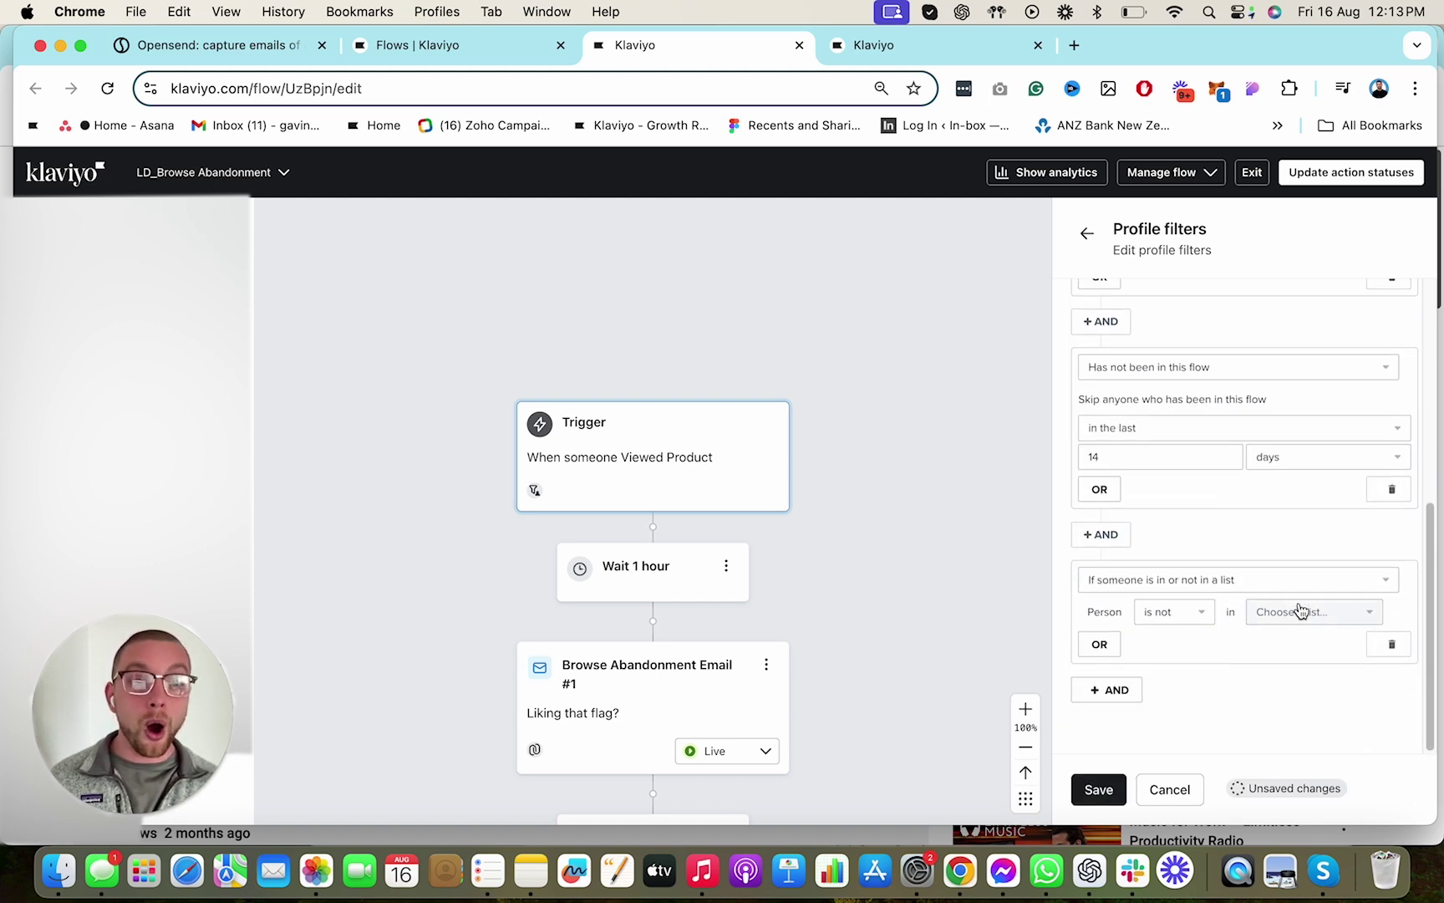
{"action": "left_click", "coordinate": [1299, 611]}
{"action": "type", "text": "ope"}
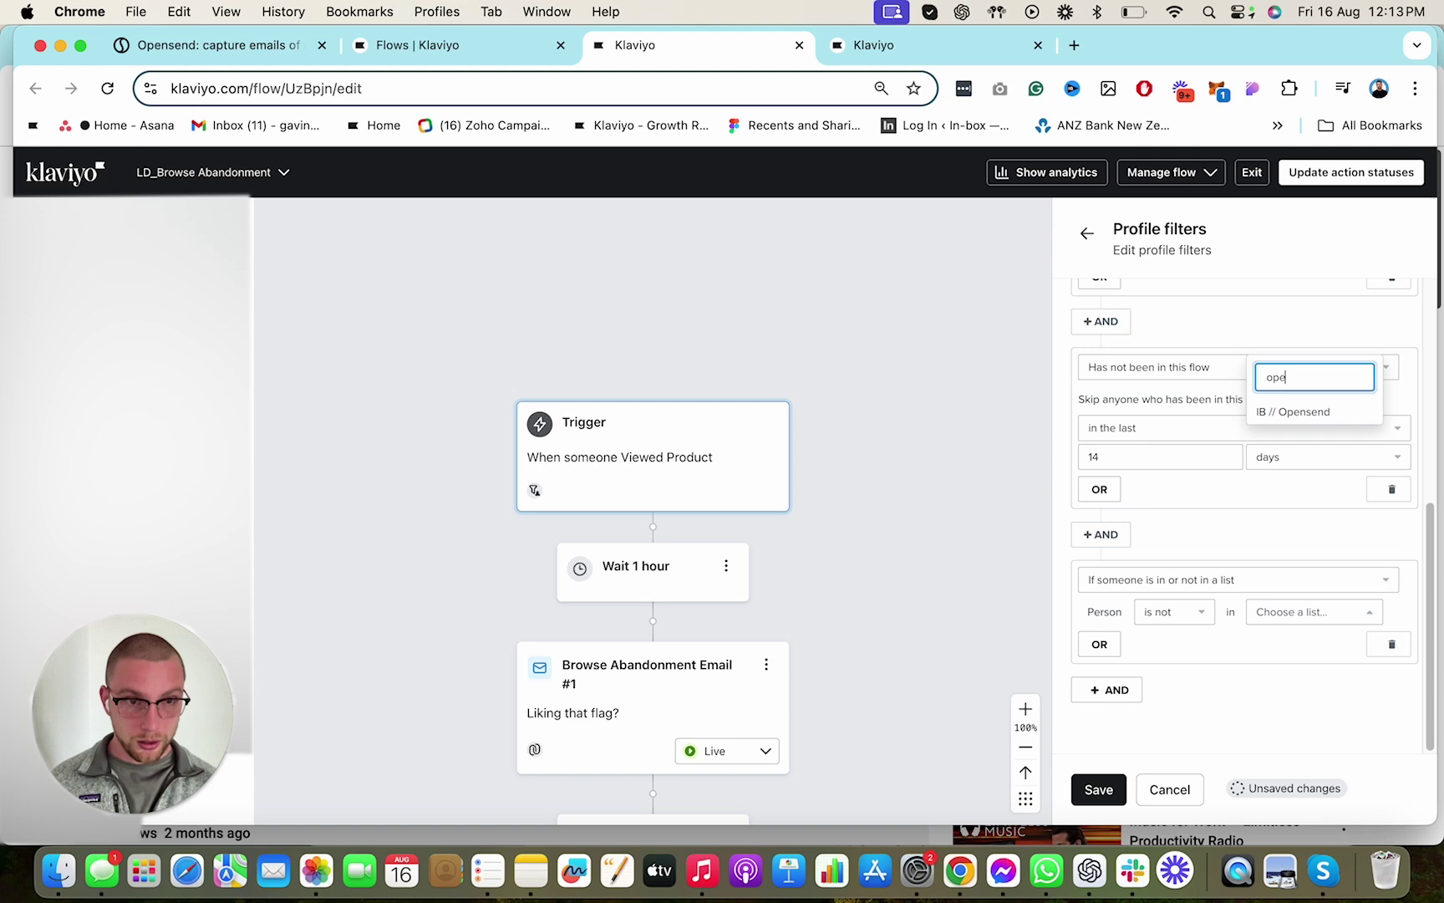
{"action": "left_click", "coordinate": [1287, 411]}
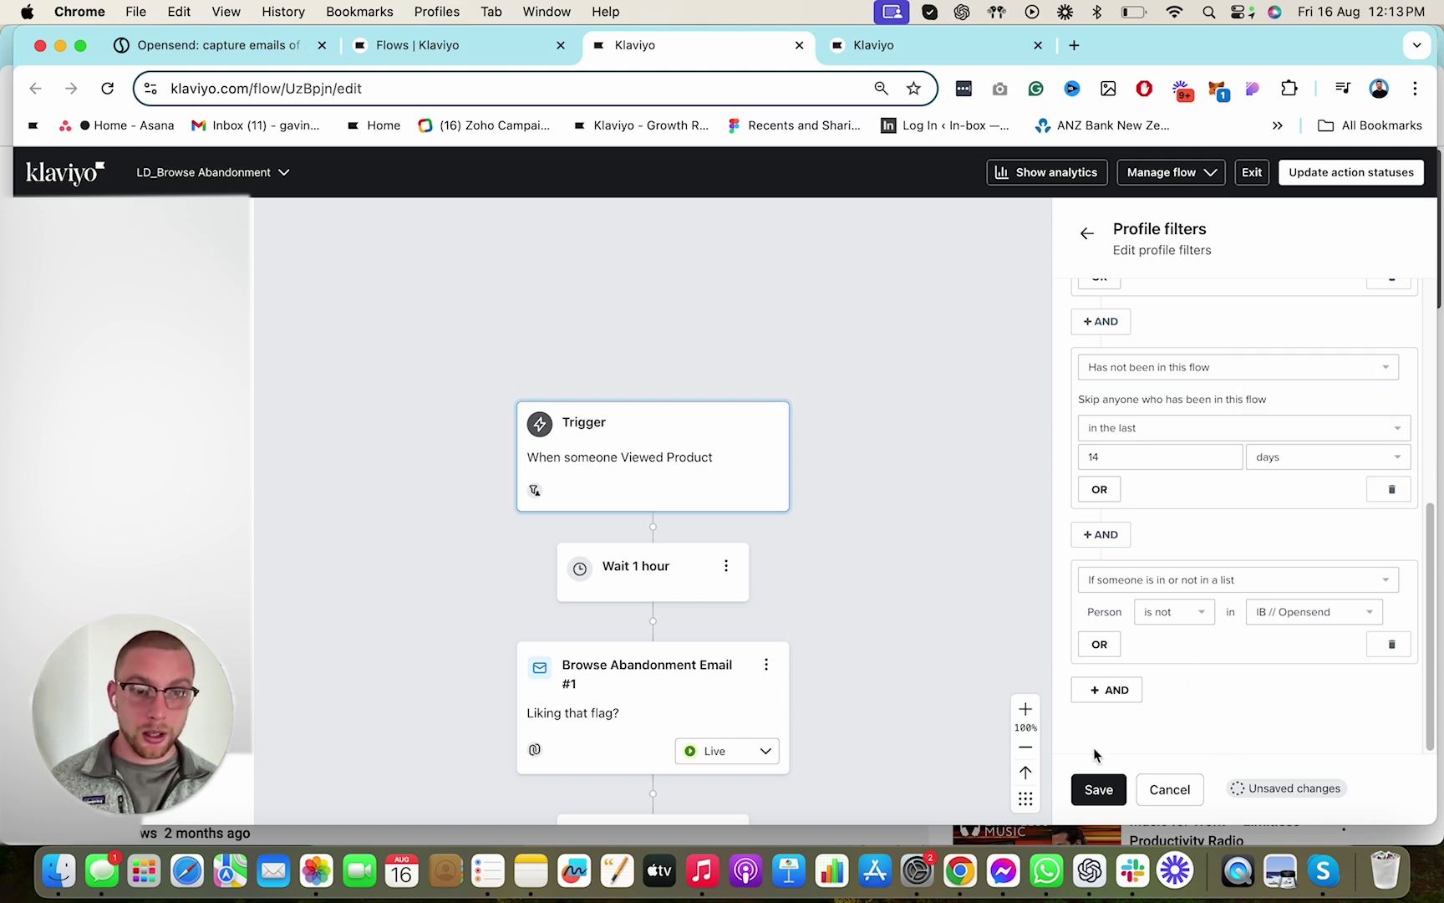
{"action": "left_click", "coordinate": [1099, 789]}
Add a list-membership AND condition to the LD_Abandoned Checkout flow's profile filters
{"action": "key", "text": "ctrl+Tab"}
{"action": "scroll", "coordinate": [1170, 627], "scroll_direction": "down", "scroll_amount": 2}
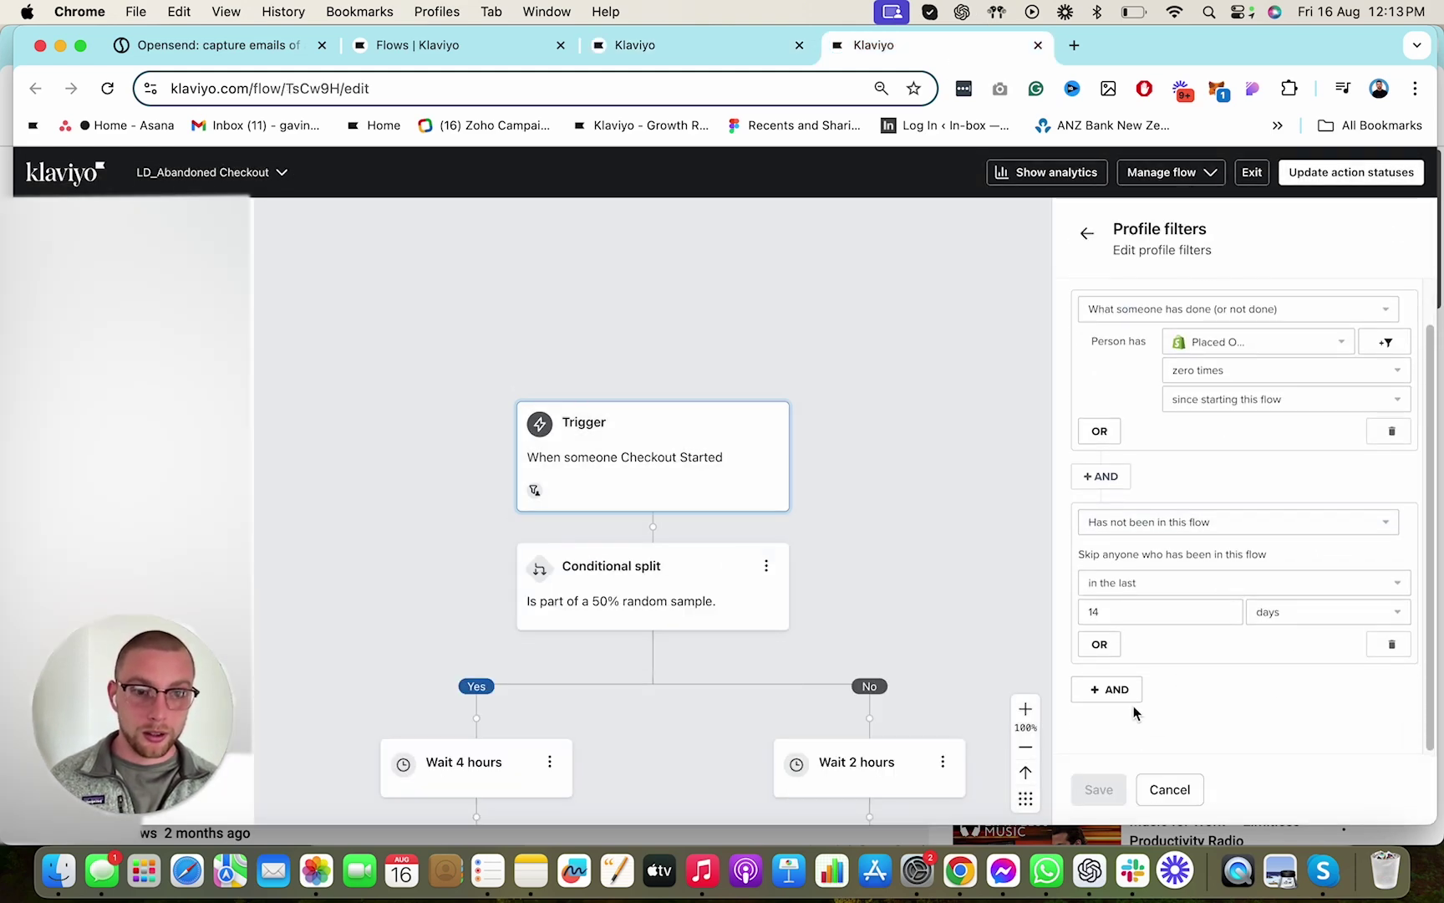
{"action": "left_click", "coordinate": [1133, 692]}
{"action": "left_click", "coordinate": [1162, 665]}
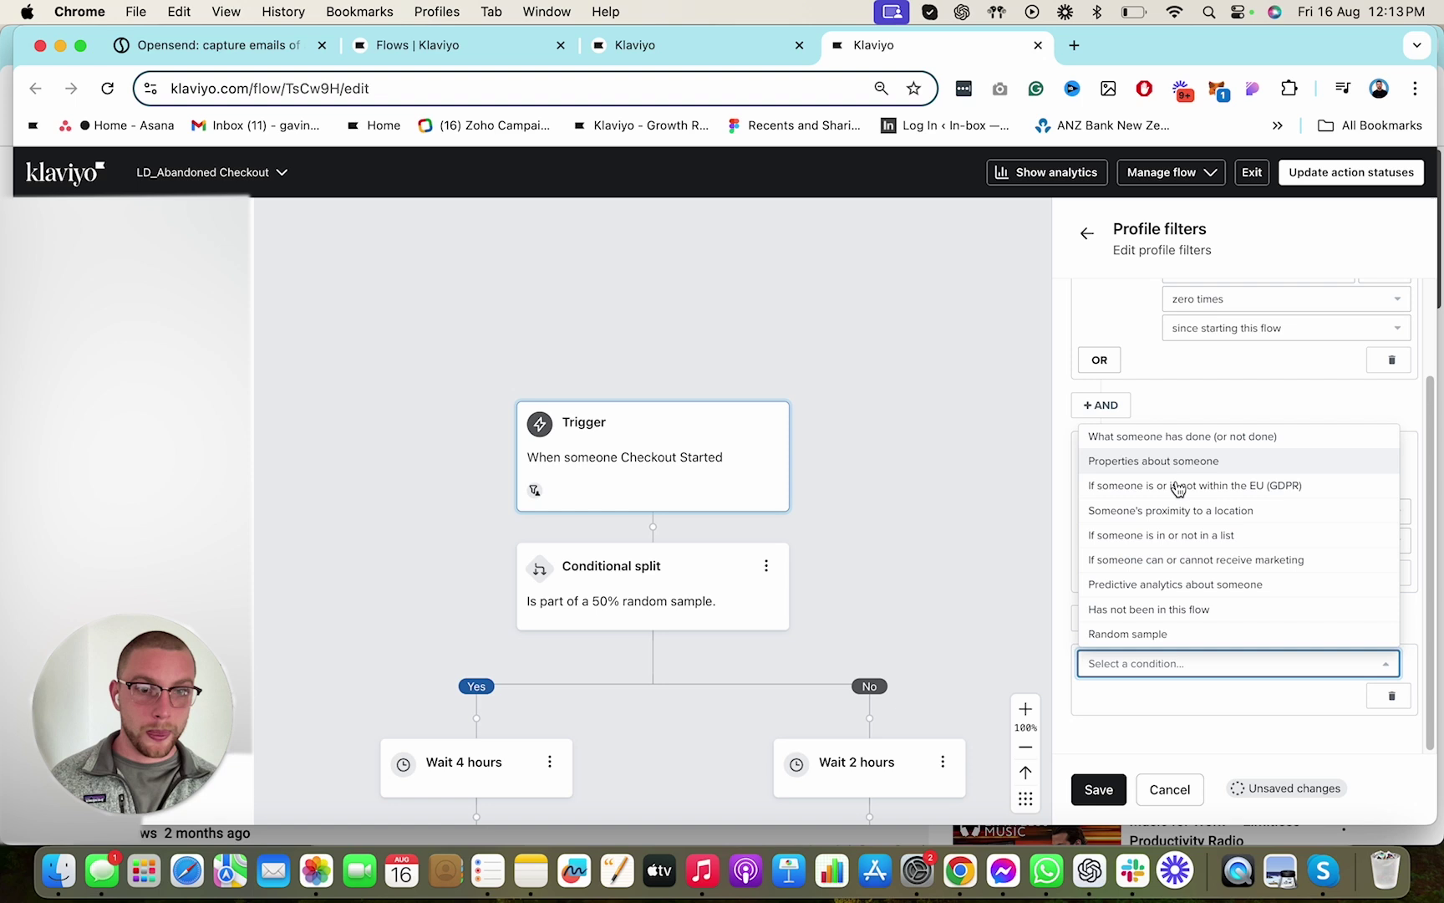
{"action": "left_click", "coordinate": [1170, 535]}
{"action": "scroll", "coordinate": [1187, 635], "scroll_direction": "down", "scroll_amount": 2}
{"action": "left_click", "coordinate": [1174, 579]}
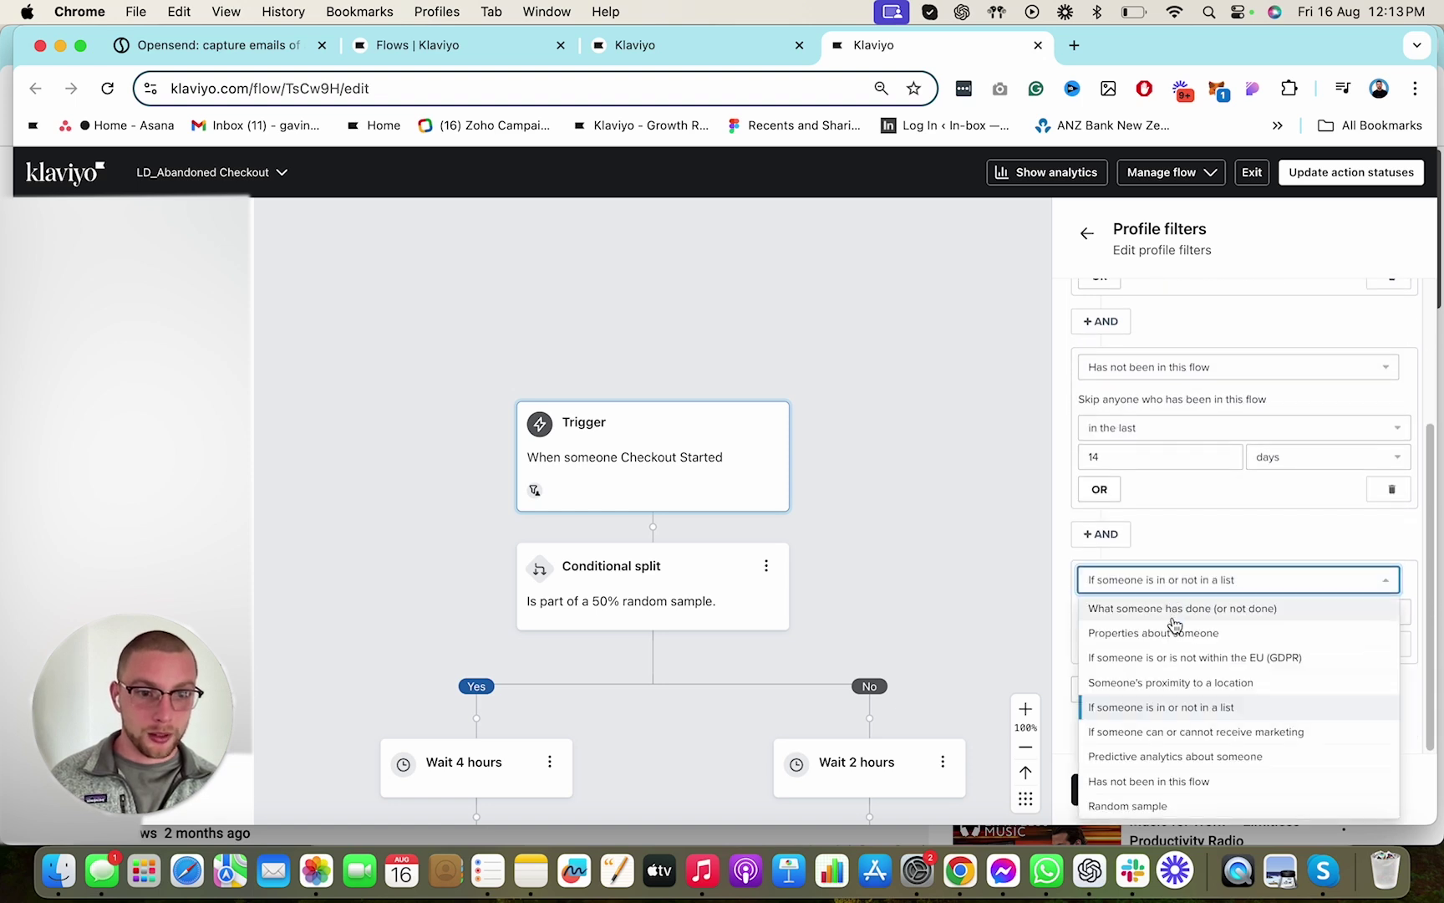
{"action": "left_click", "coordinate": [1187, 539]}
Set the condition to 'is not' in IB // Opensend, save it, and return to Opensend
{"action": "left_click", "coordinate": [1178, 611]}
{"action": "left_click", "coordinate": [1179, 669]}
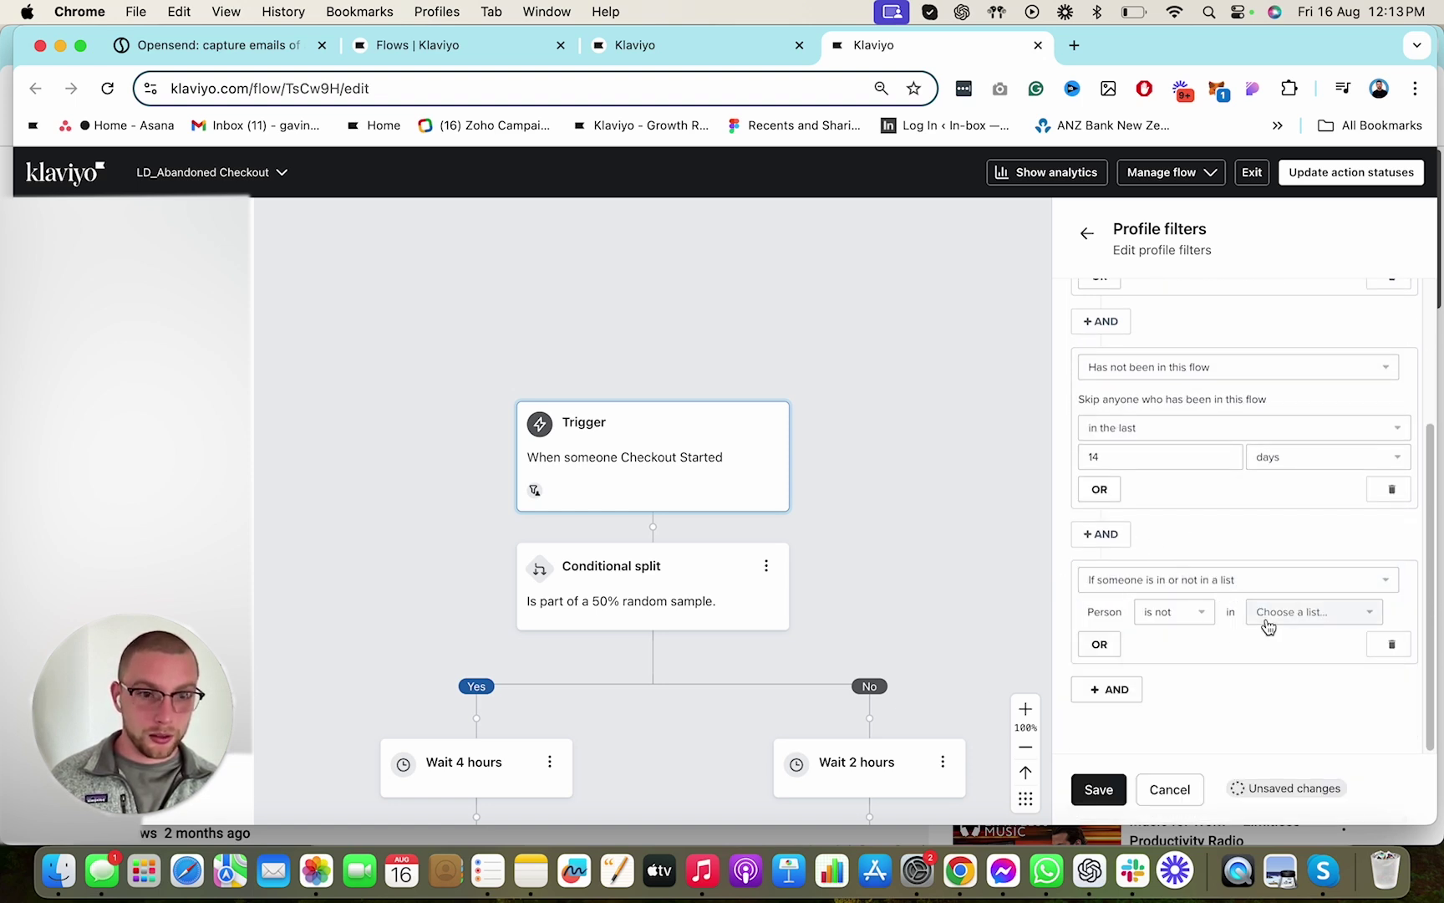
{"action": "left_click", "coordinate": [1267, 626]}
{"action": "left_click", "coordinate": [1312, 511]}
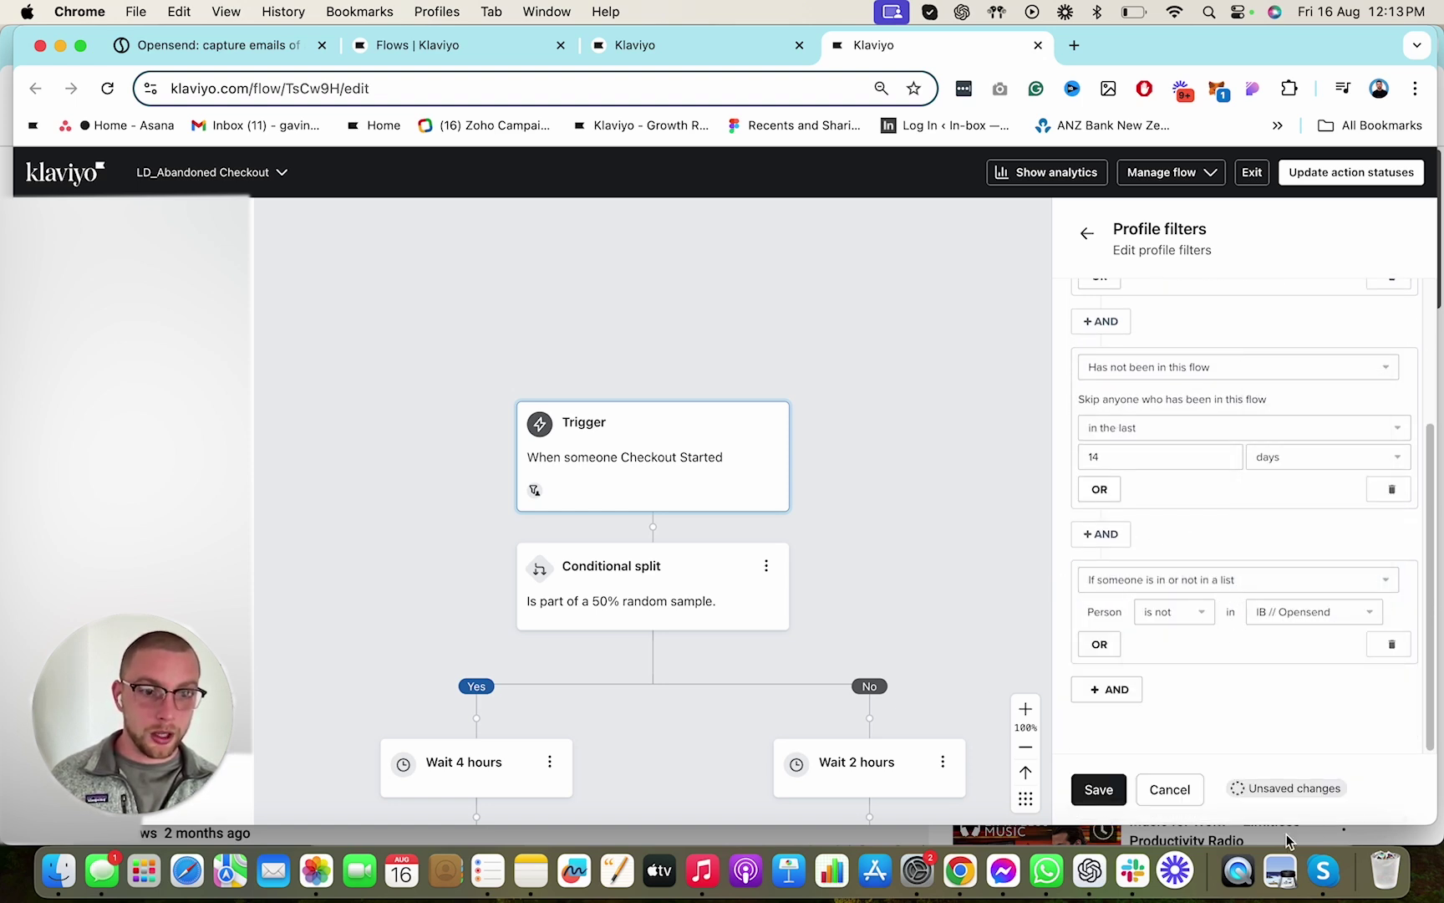
{"action": "left_click", "coordinate": [1123, 803]}
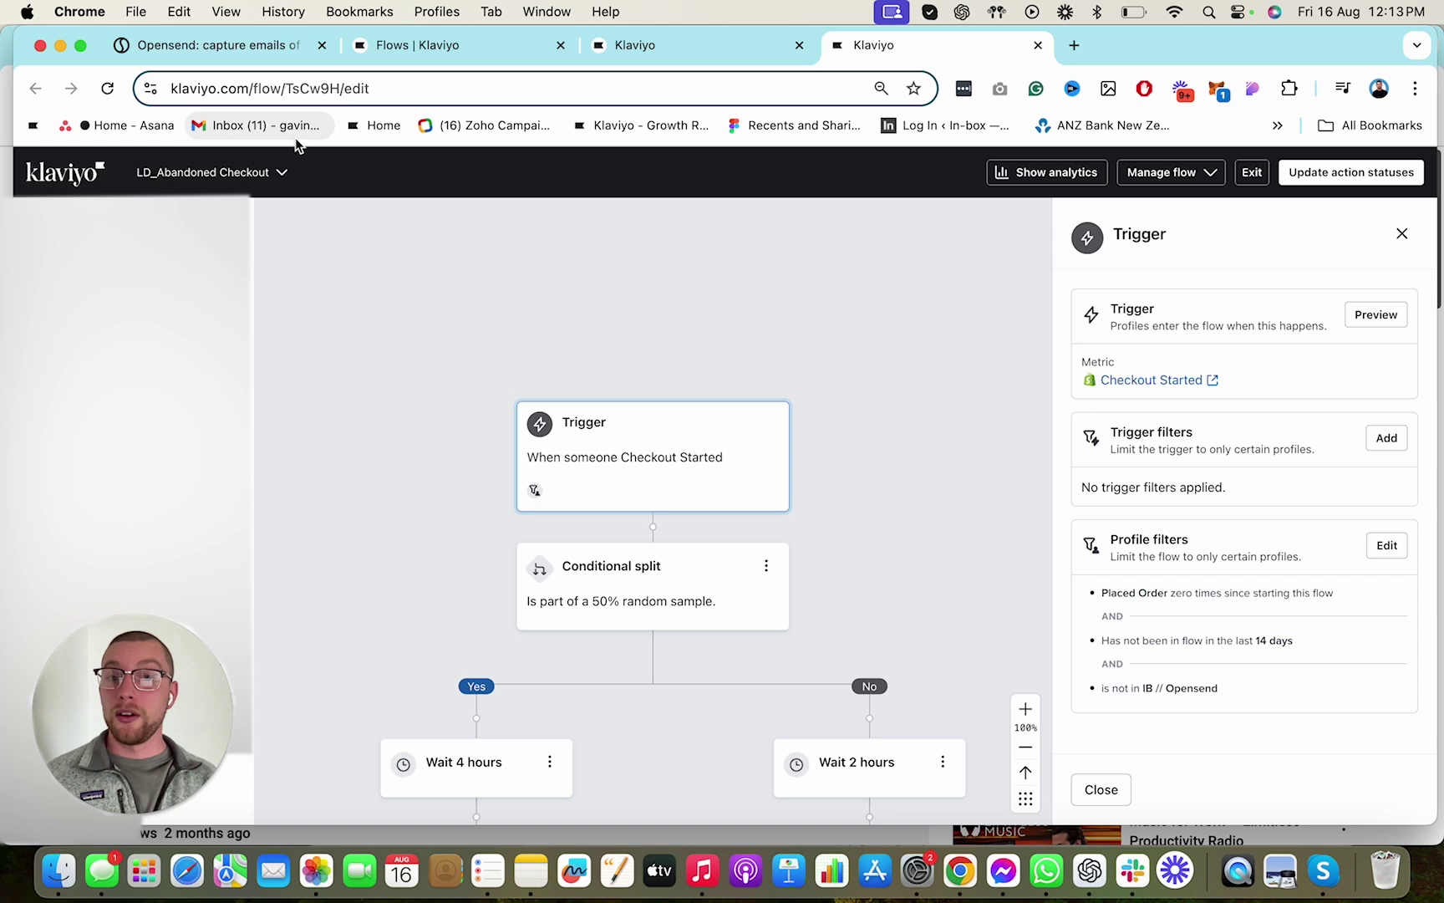
{"action": "left_click", "coordinate": [261, 50]}
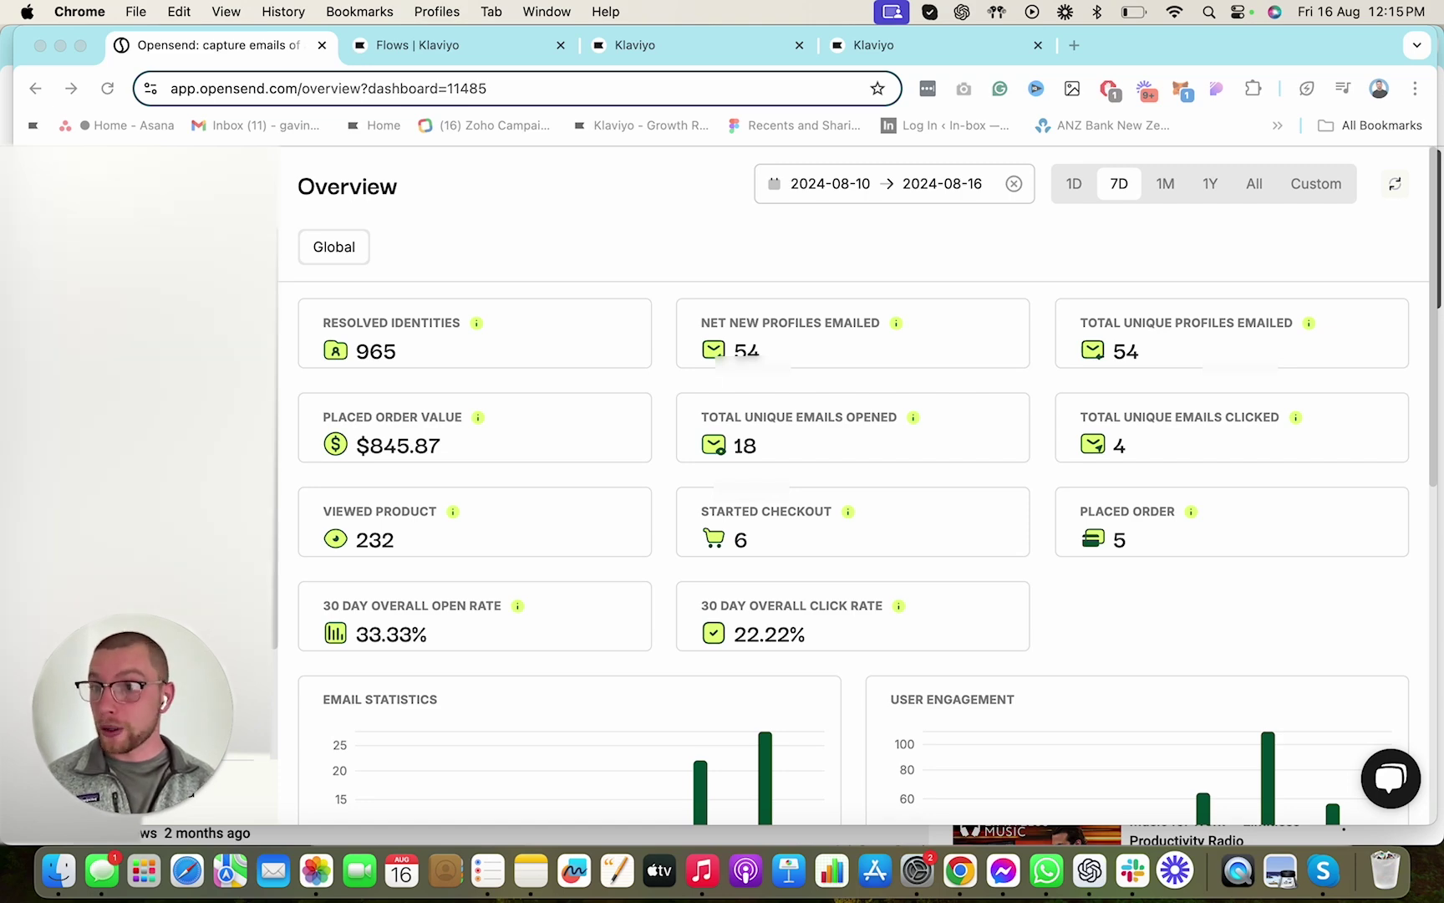
Return to the Klaviyo flows list showing Placed Order revenue for the Abandon flows
{"action": "key", "text": "super+2"}
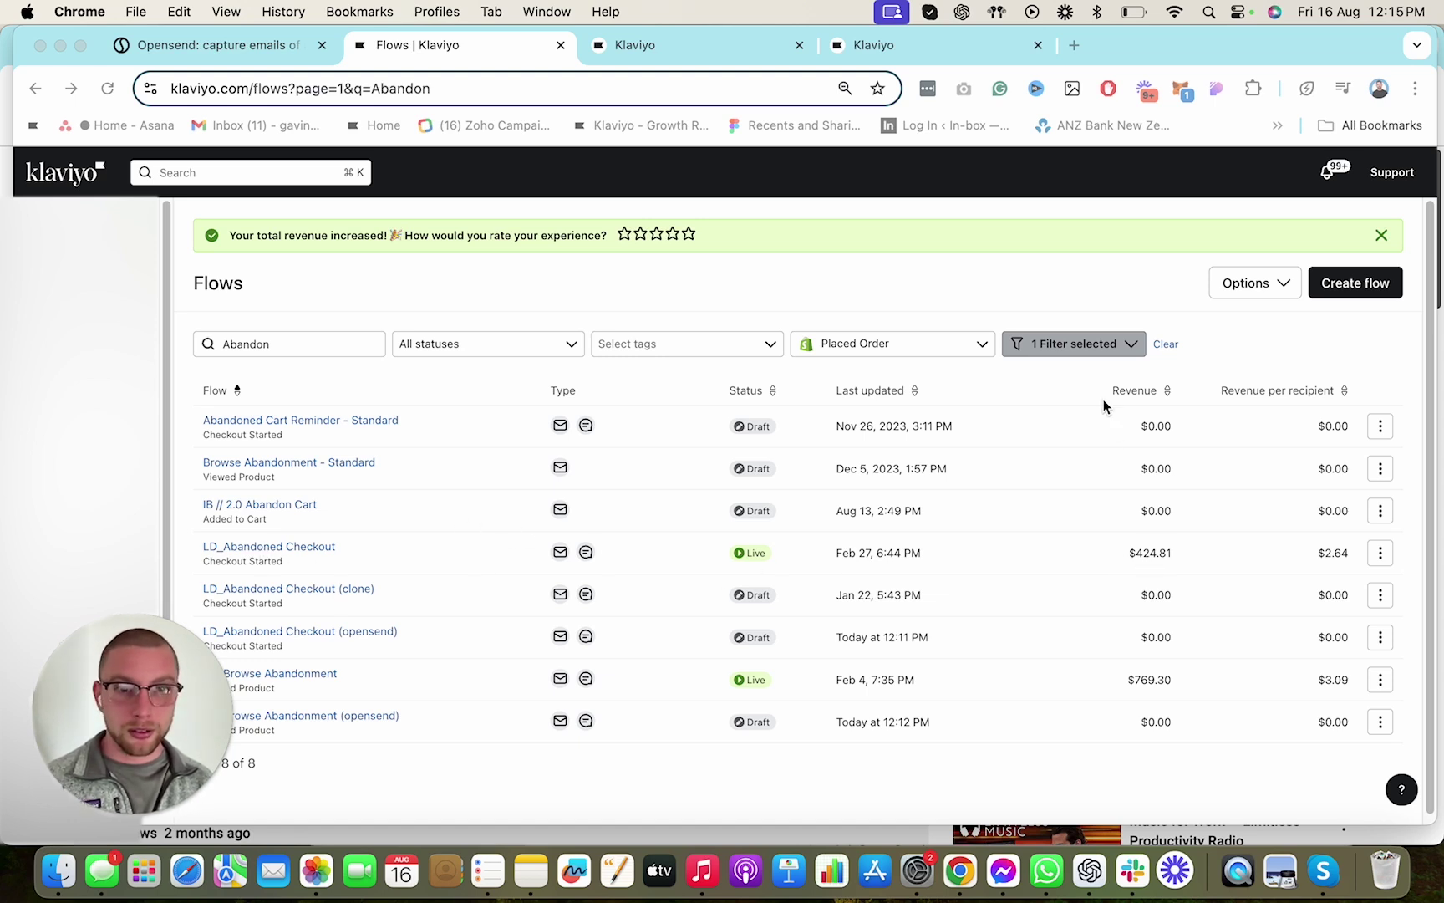
{"action": "left_click", "coordinate": [1104, 363]}
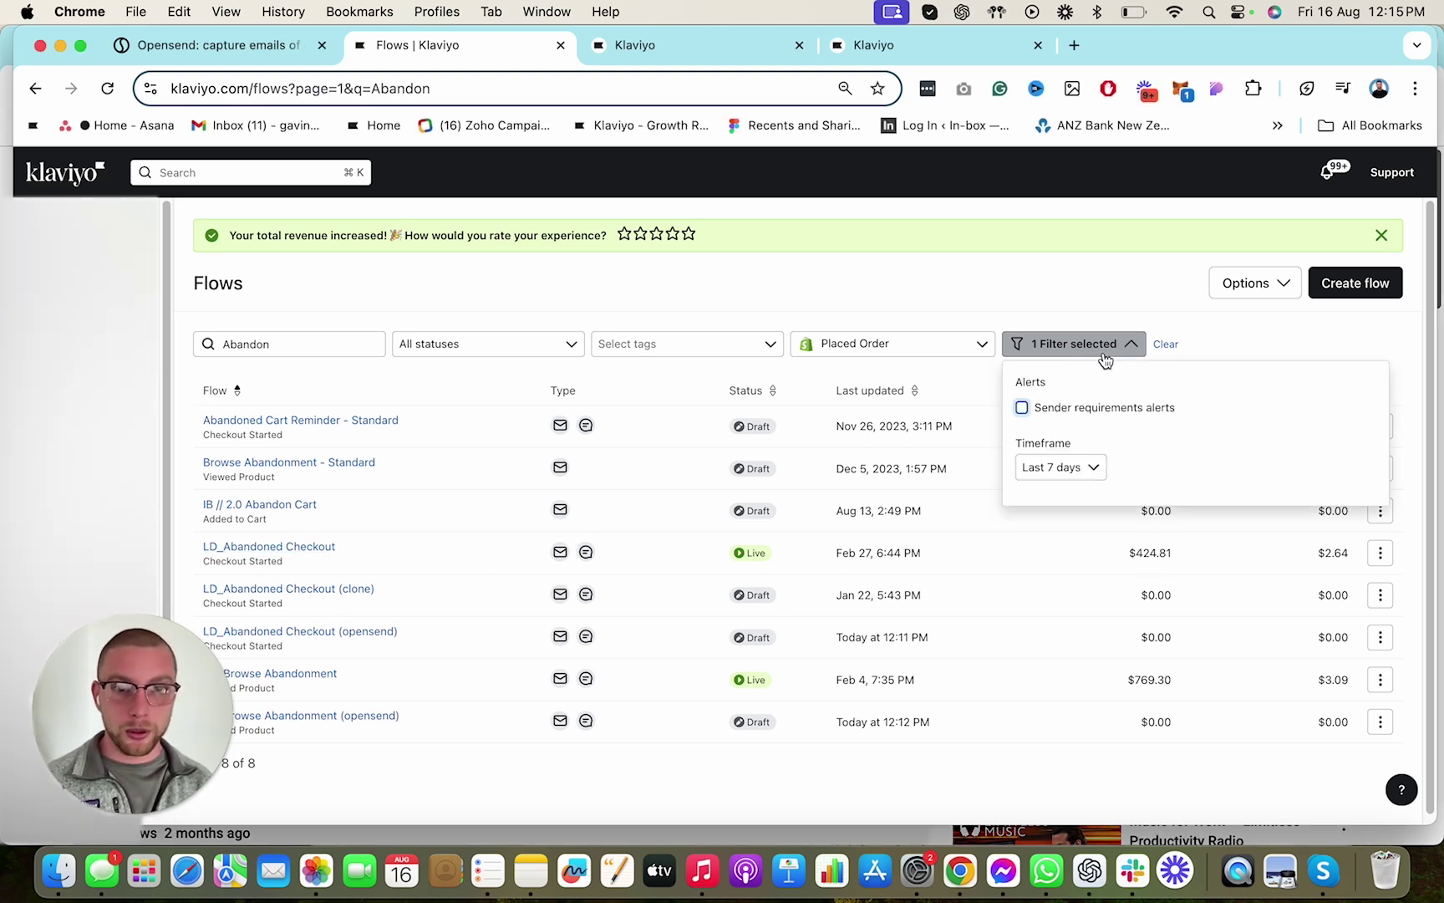
{"action": "left_click", "coordinate": [1190, 287]}
{"action": "left_click_drag", "start_coordinate": [1189, 548], "coordinate": [1095, 565]}
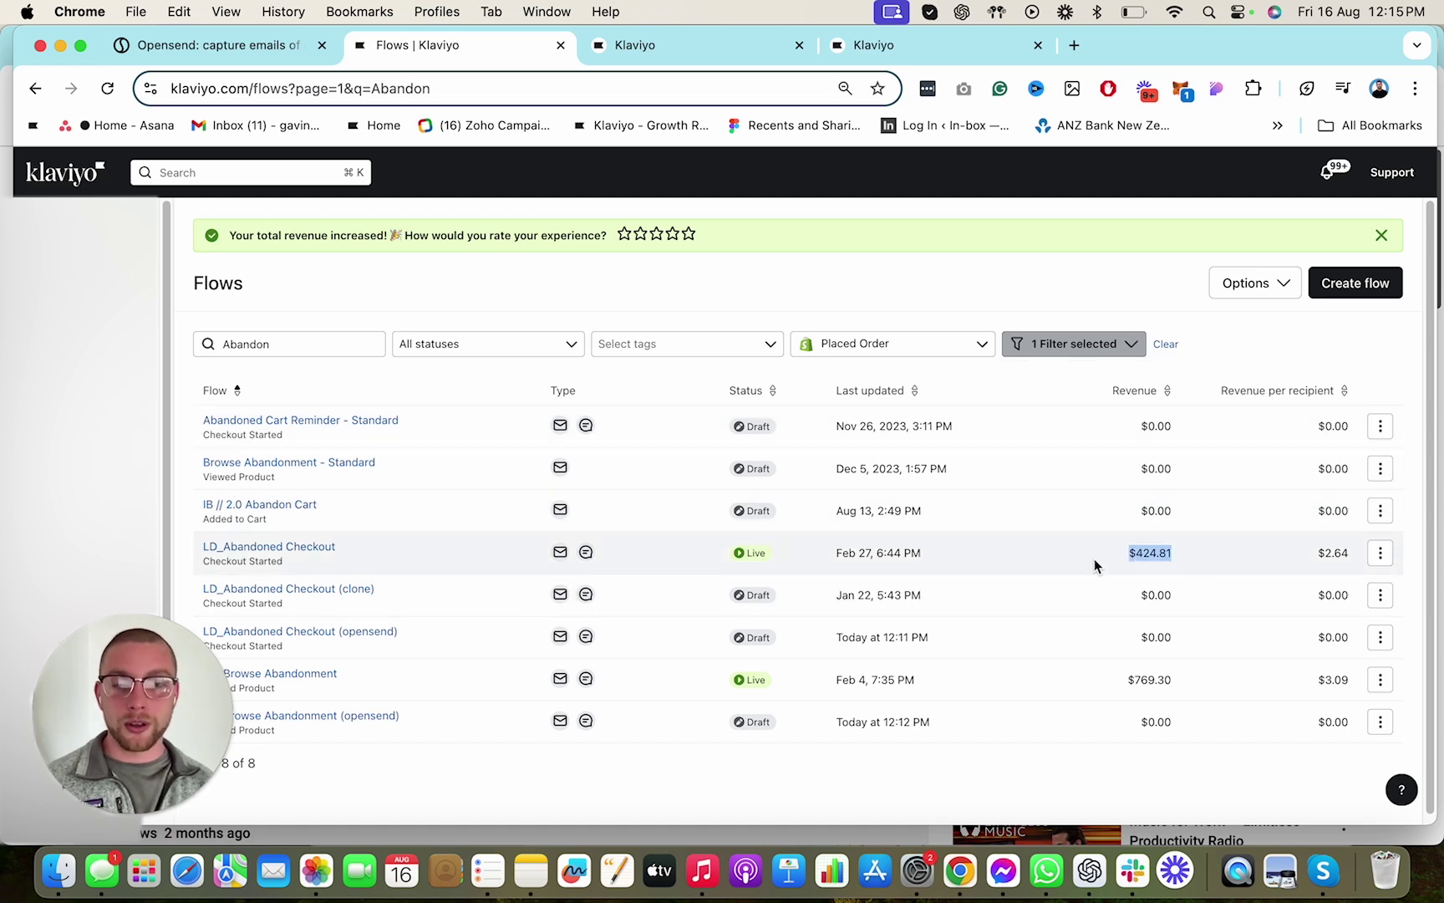